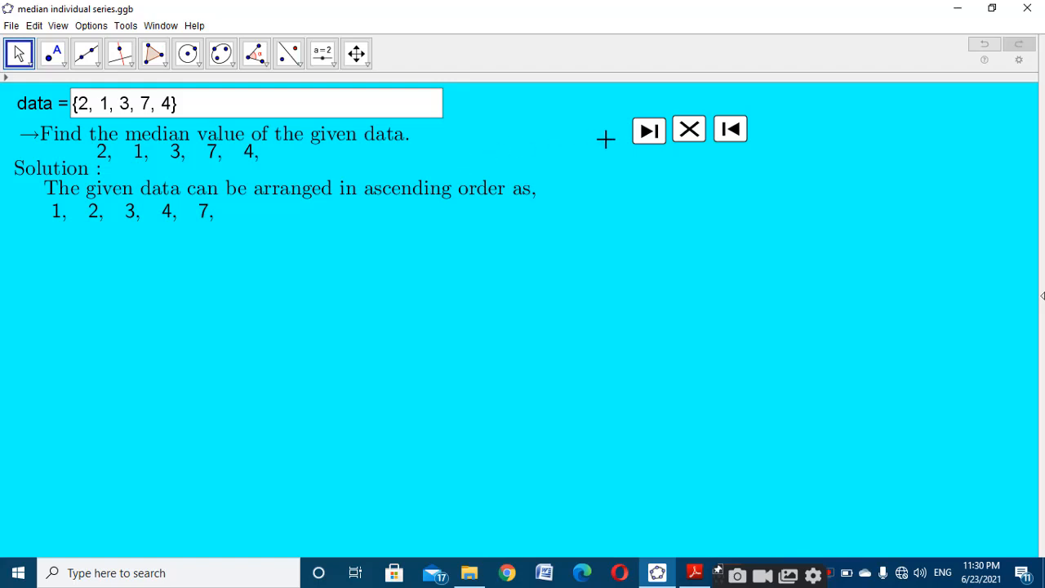
# Reveal the remaining lines of the worked median solution for the data {2, 1, 3, 7, 4}, through to the final value.
pyautogui.click(646, 135)
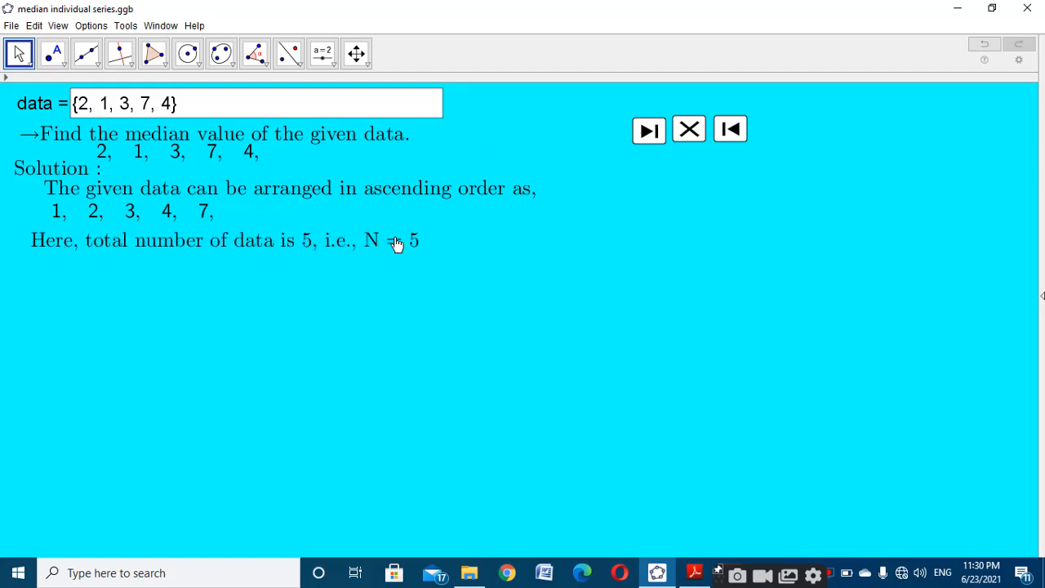
pyautogui.click(647, 143)
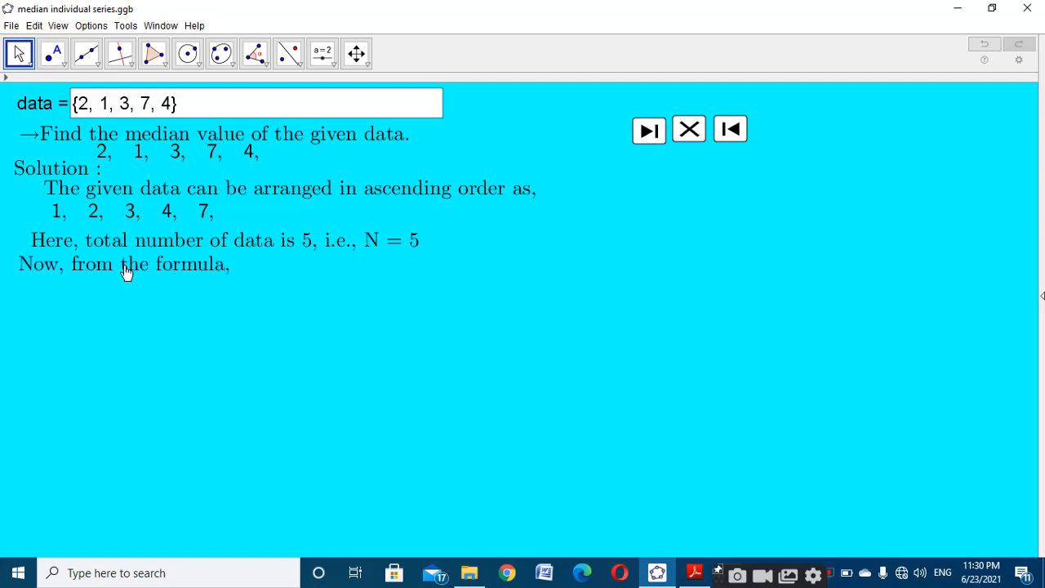
pyautogui.click(646, 142)
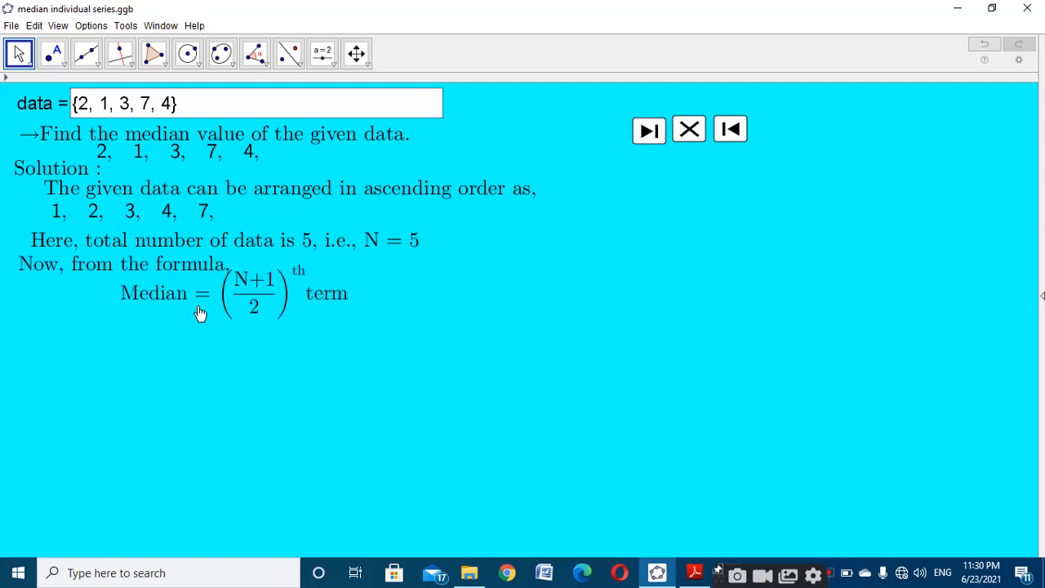
pyautogui.click(658, 141)
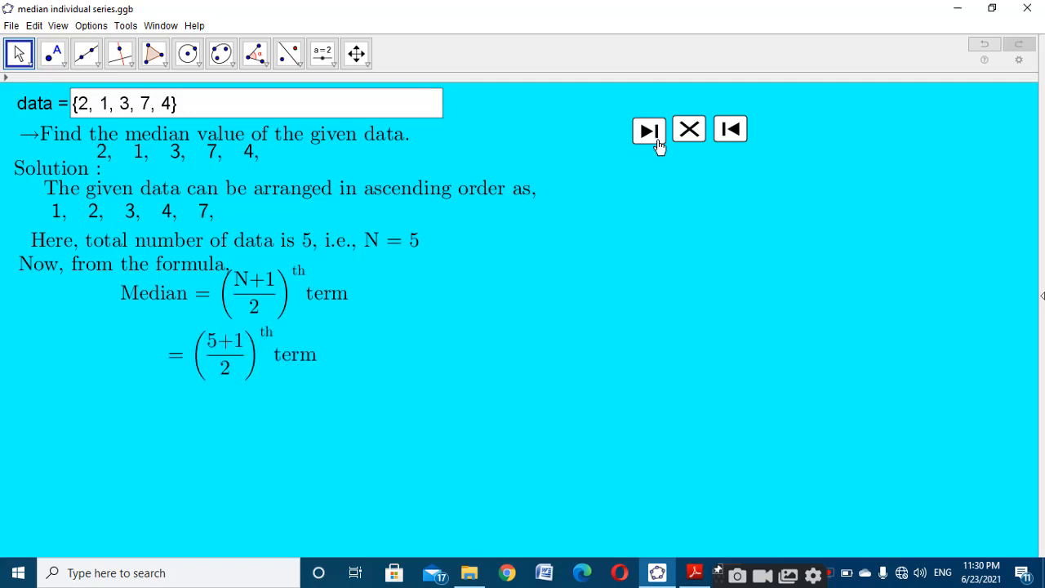
pyautogui.click(658, 141)
pyautogui.click(659, 141)
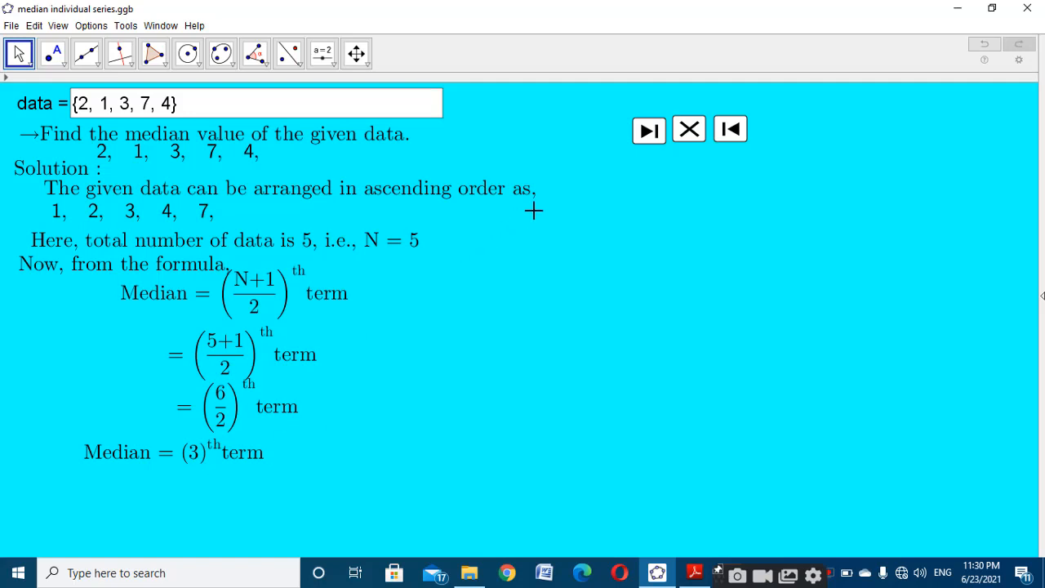
pyautogui.click(664, 137)
pyautogui.moveTo(149, 534); pyautogui.dragTo(153, 530)
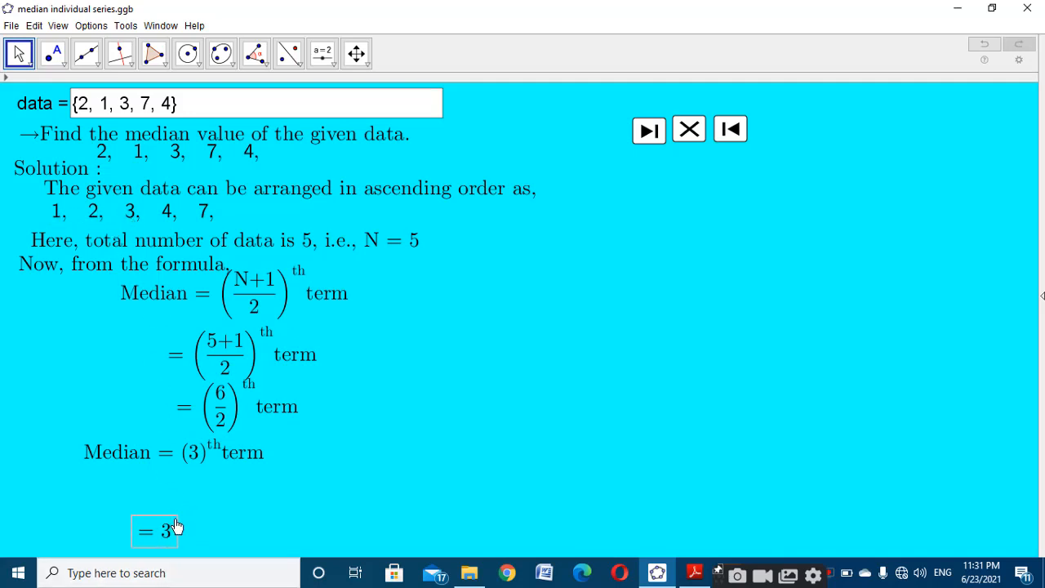
# Switch to the textbook PDF in Adobe Reader and read Example 2 with its worked median solution.
pyautogui.click(695, 573)
pyautogui.scroll(-3, 490, 400)
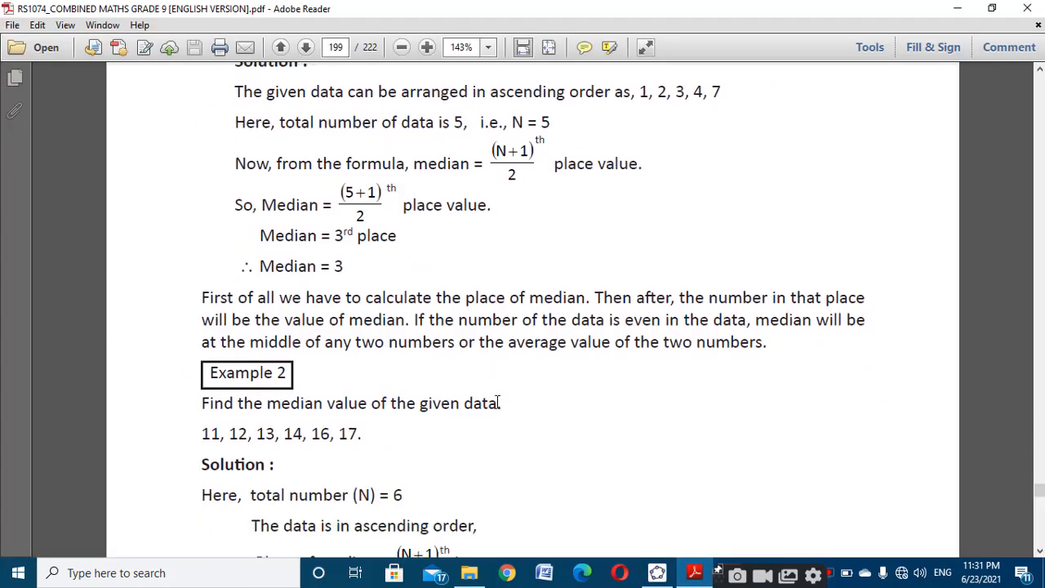
pyautogui.scroll(-1, 491, 431)
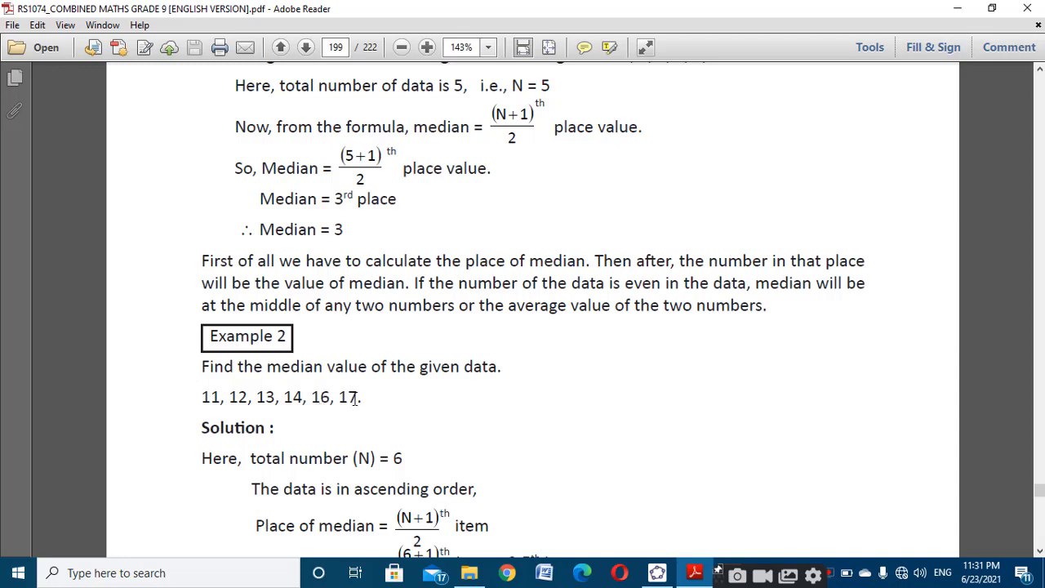
pyautogui.scroll(-4, 357, 398)
pyautogui.scroll(-4, 371, 370)
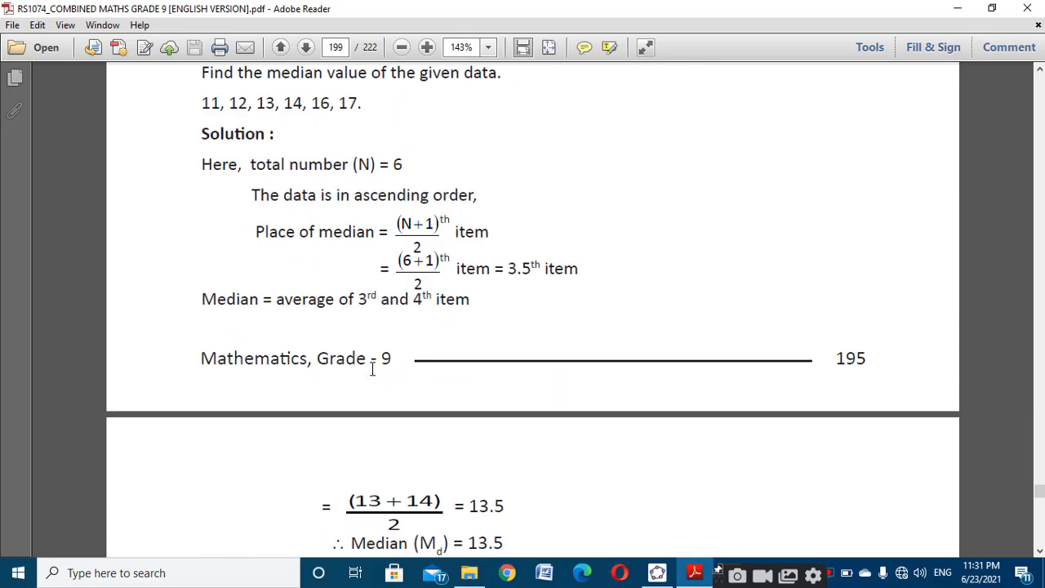
pyautogui.scroll(1, 288, 368)
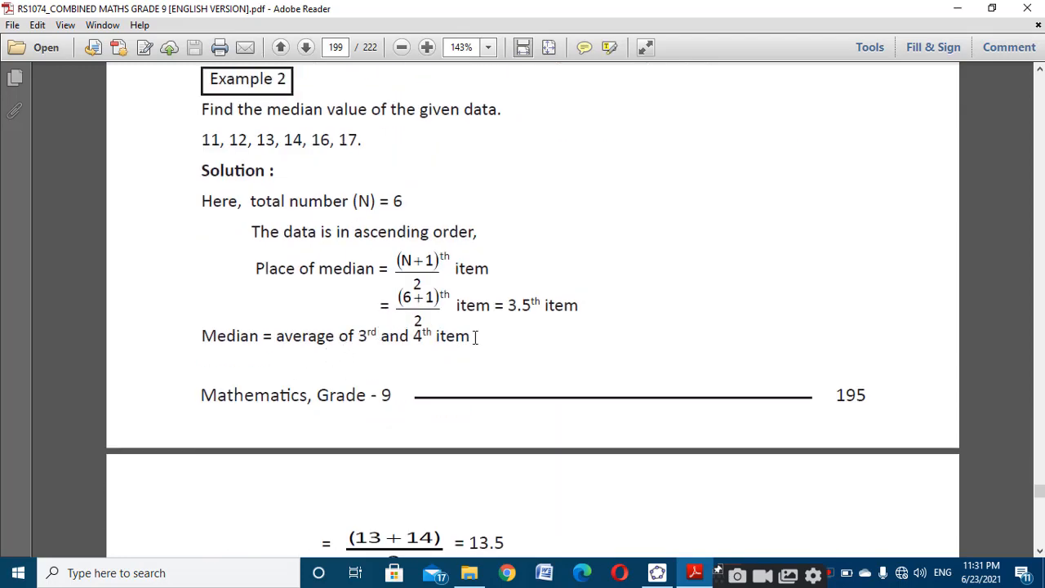
pyautogui.scroll(-3, 478, 339)
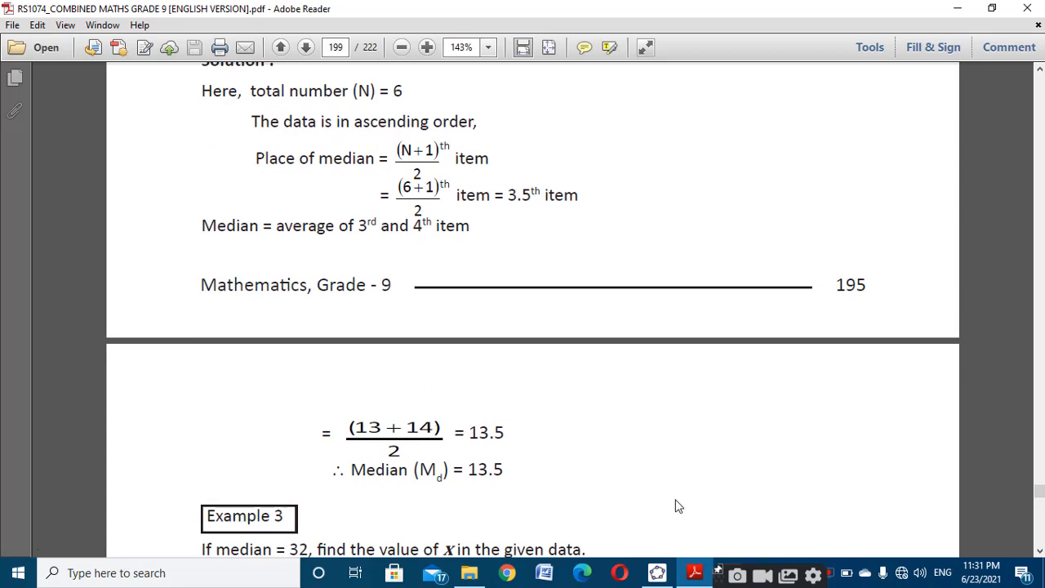
pyautogui.scroll(4, 216, 249)
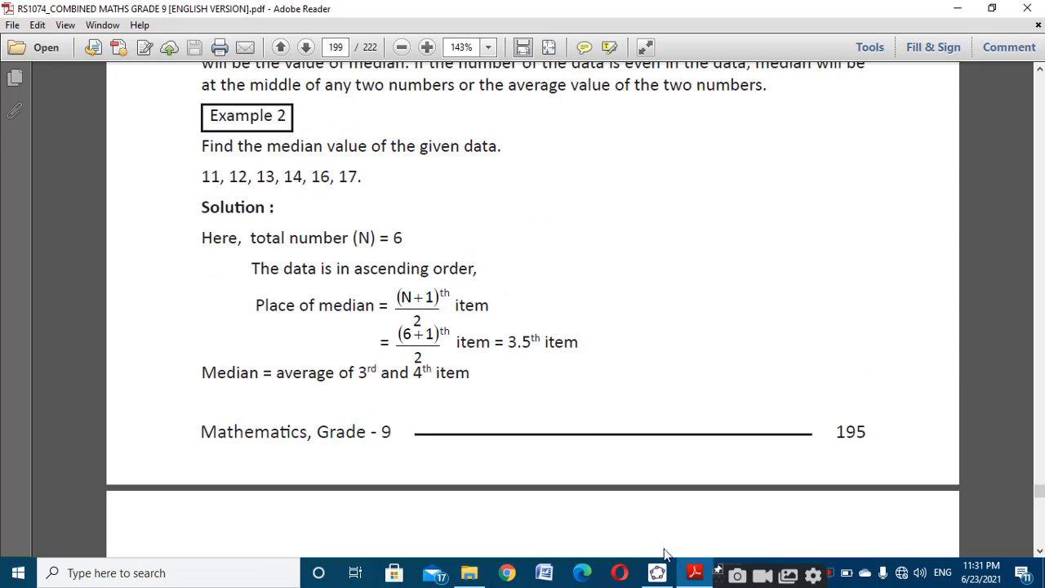
# Switch back to GeoGebra and replace the data list with {11, 12, 13, 14, 16, 17}.
pyautogui.click(658, 572)
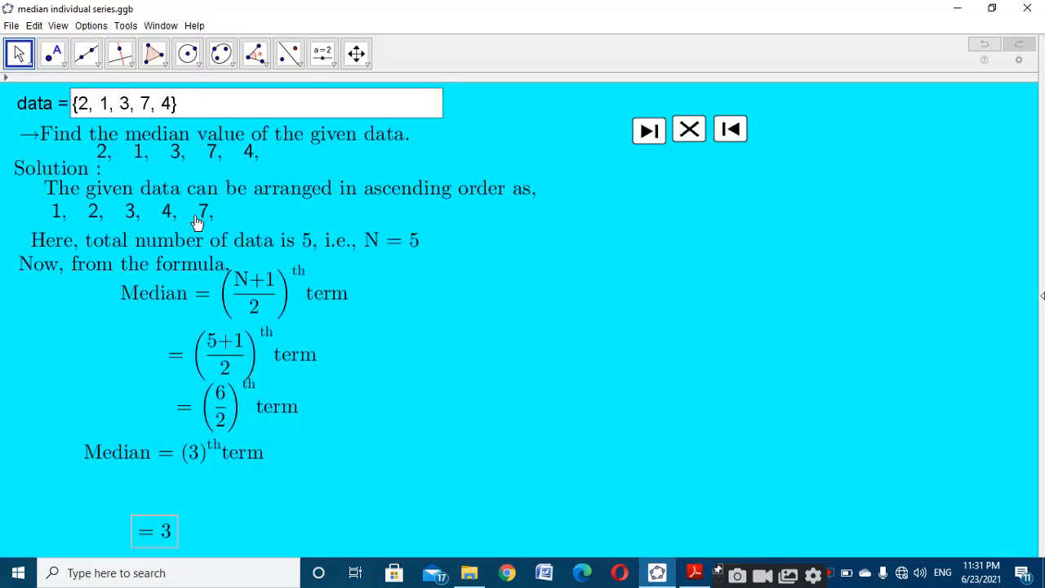
pyautogui.click(182, 106)
pyautogui.press('BackSpace')
pyautogui.press('BackSpace')
pyautogui.press('BackSpace')
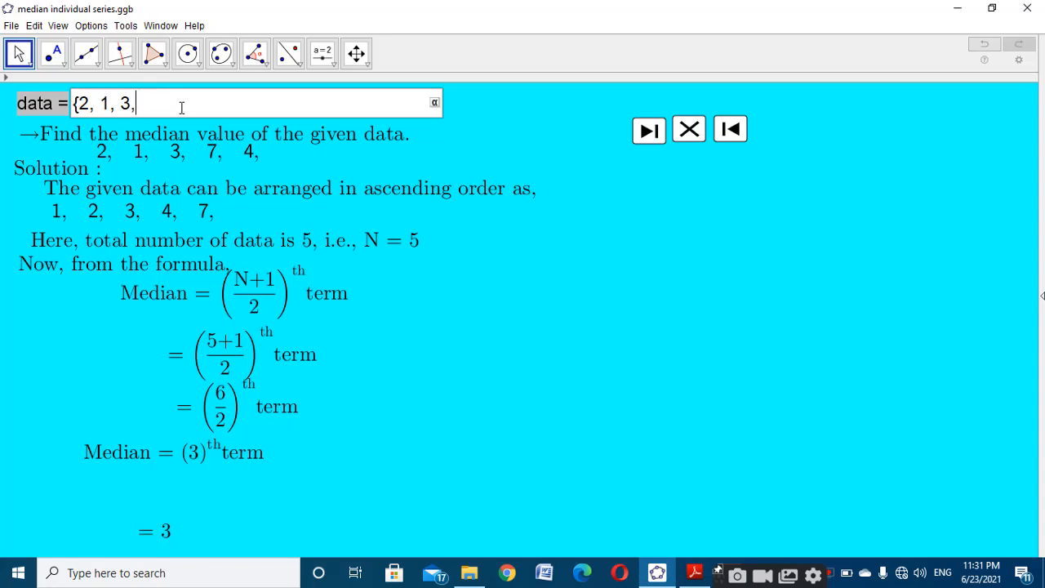
pyautogui.press('BackSpace')
pyautogui.press('BackSpace')
pyautogui.press('BackSpace')
pyautogui.press('BackSpace')
pyautogui.press('BackSpace')
pyautogui.write('11, 12, 13, 14, ')
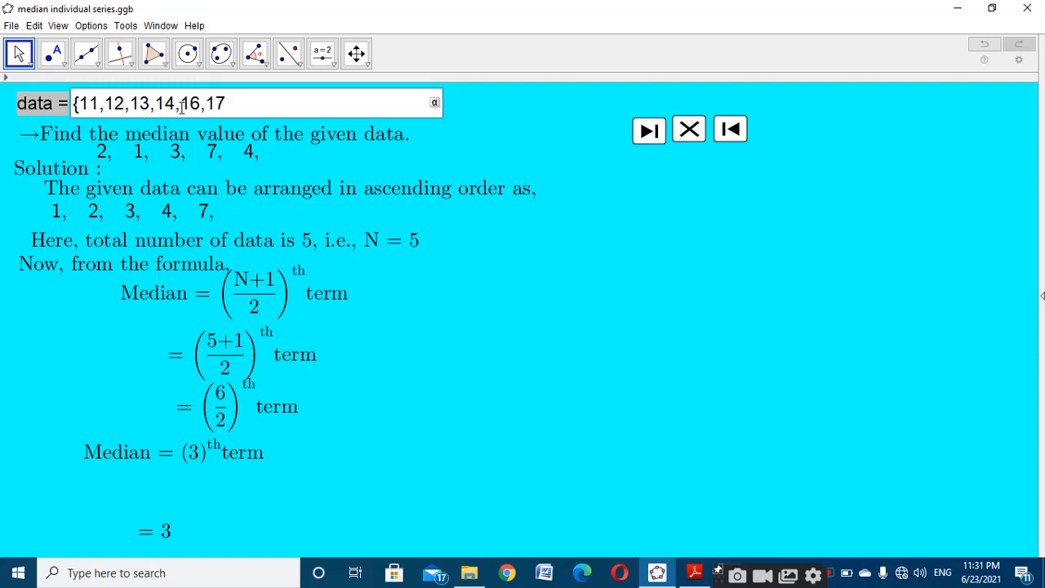
pyautogui.write('16, 17}')
pyautogui.press('Return')
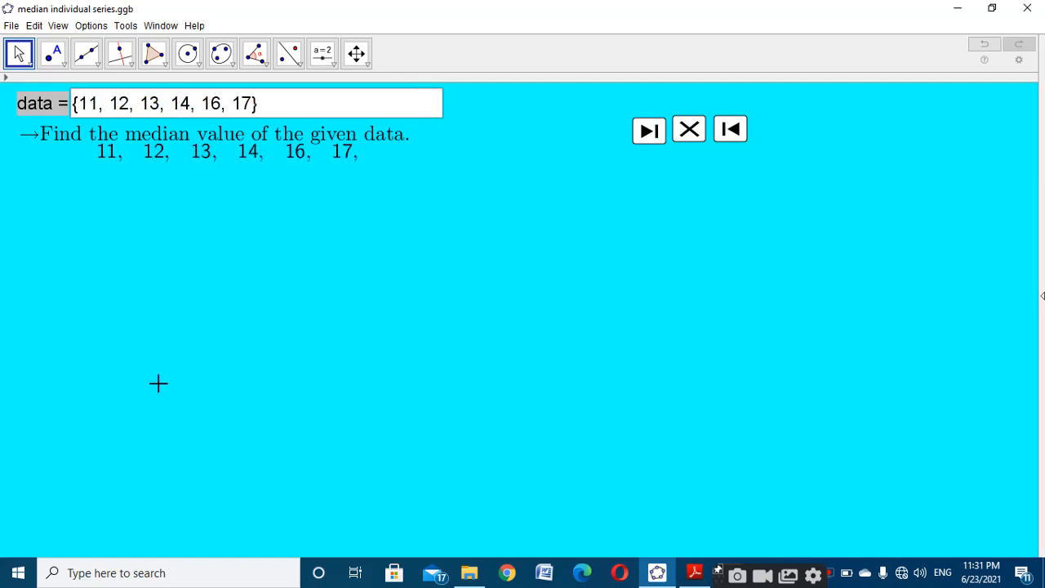
# Reveal the median solution for the six-value data line by line, from the Solution heading to the final value.
pyautogui.click(646, 139)
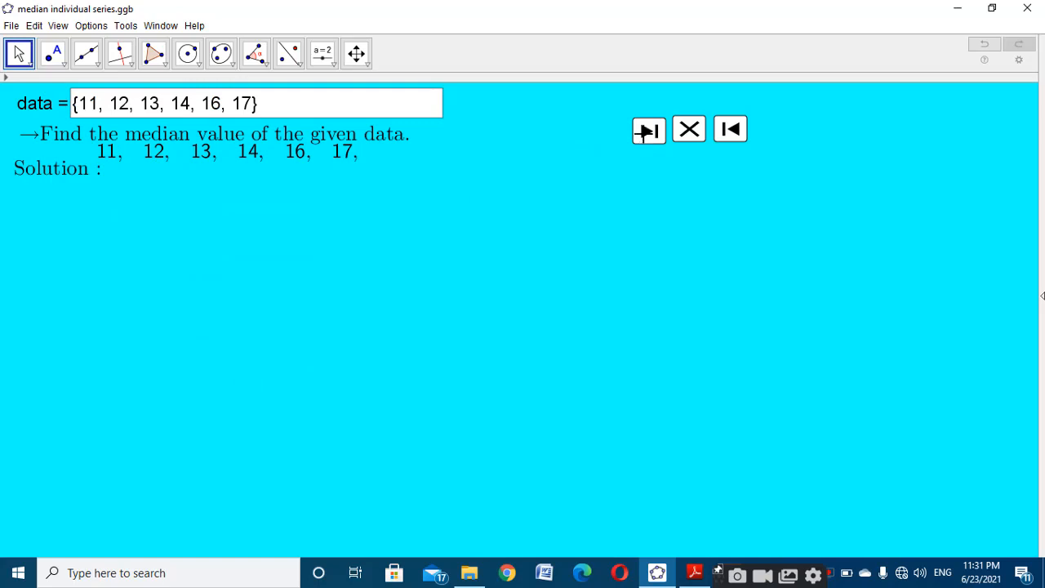
pyautogui.click(646, 140)
pyautogui.click(646, 140)
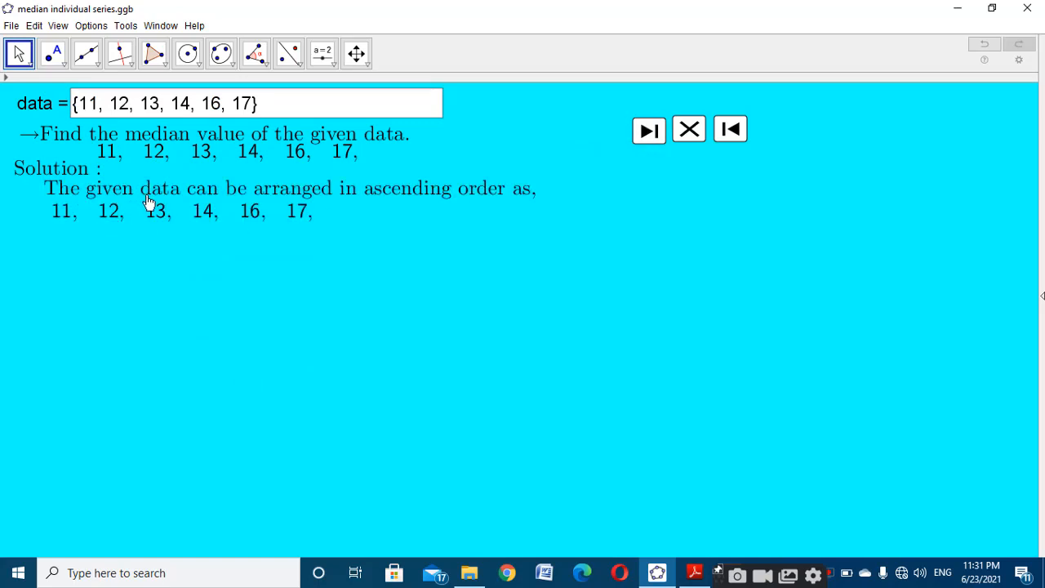
pyautogui.click(646, 138)
pyautogui.click(647, 137)
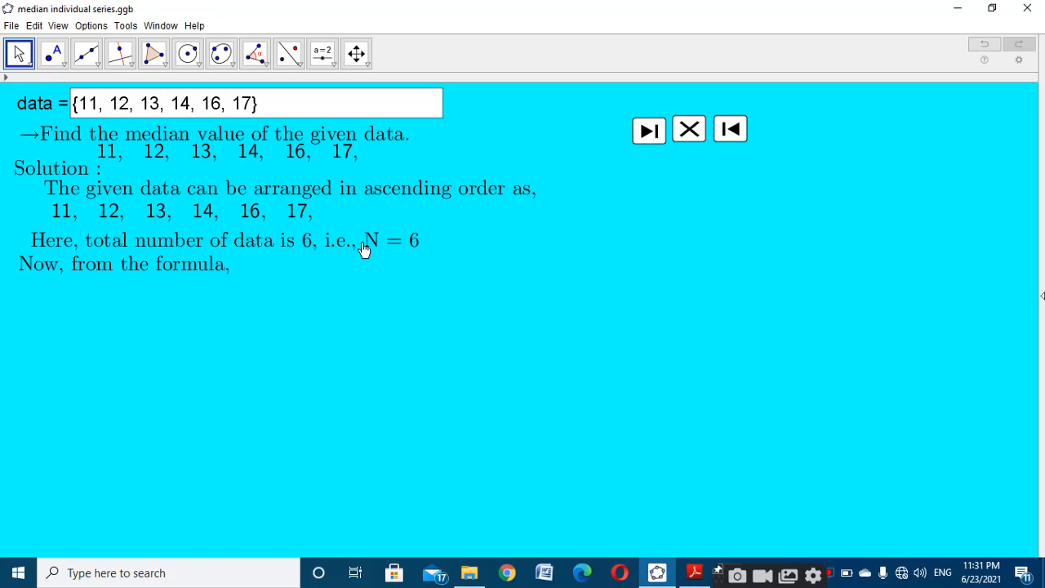
pyautogui.click(646, 139)
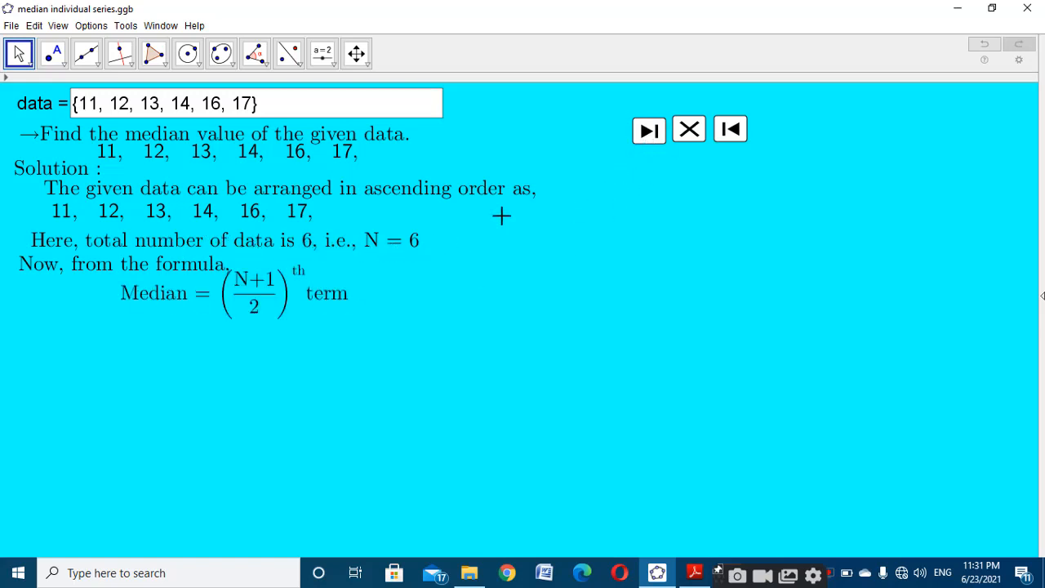
pyautogui.click(647, 140)
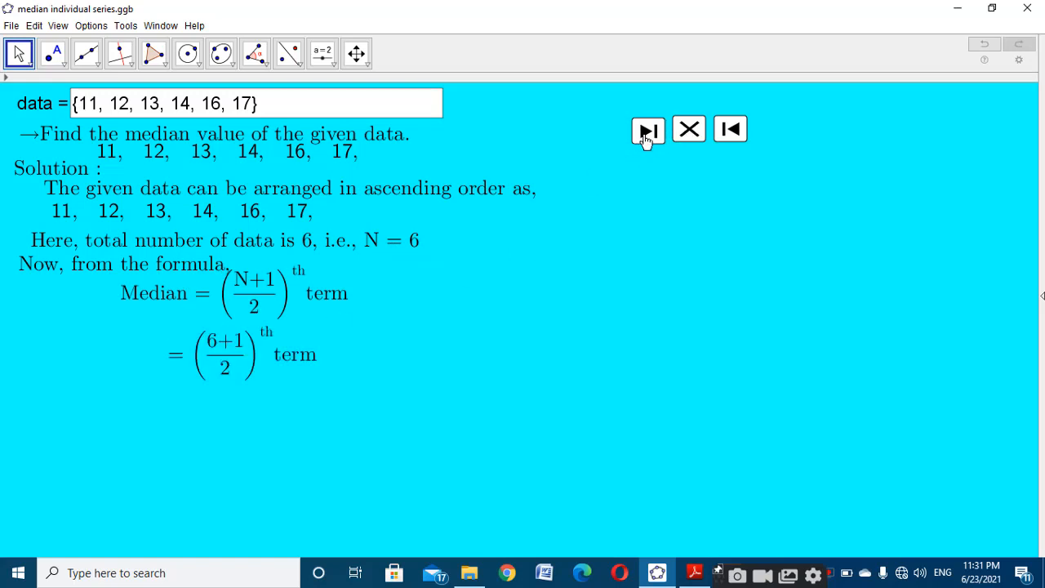
pyautogui.click(646, 143)
pyautogui.click(649, 137)
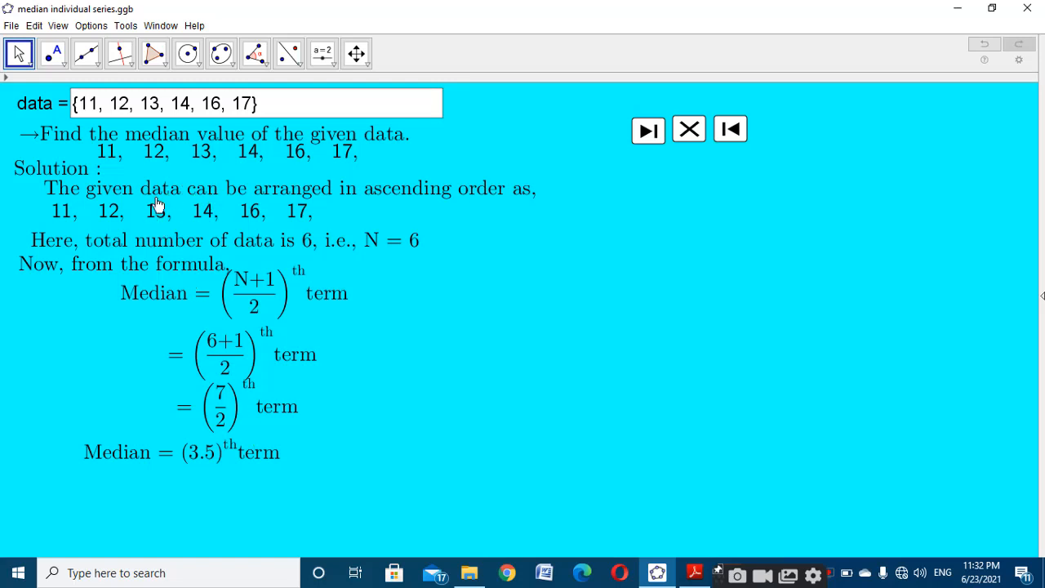
pyautogui.click(649, 135)
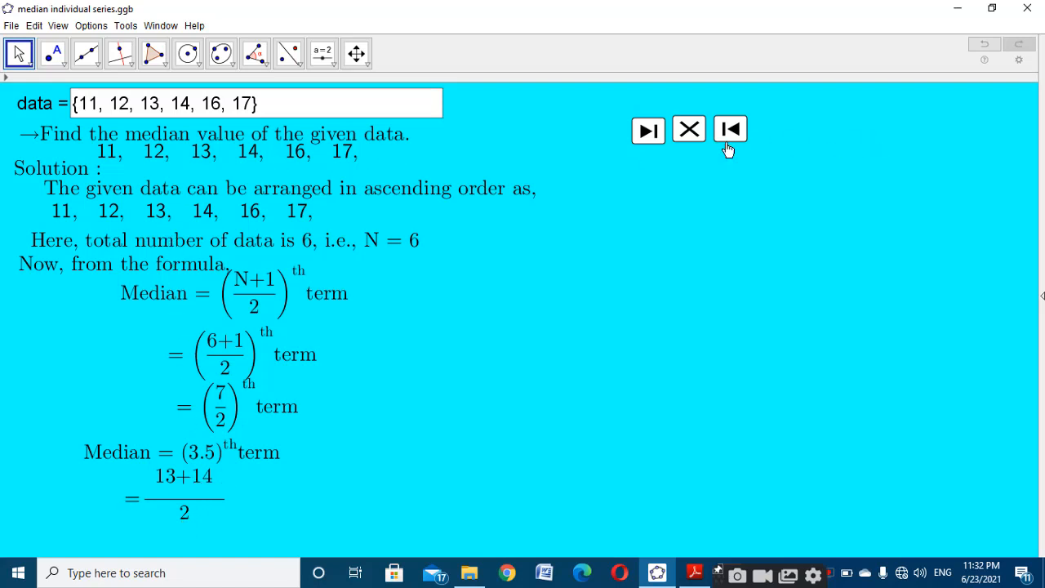
pyautogui.click(641, 137)
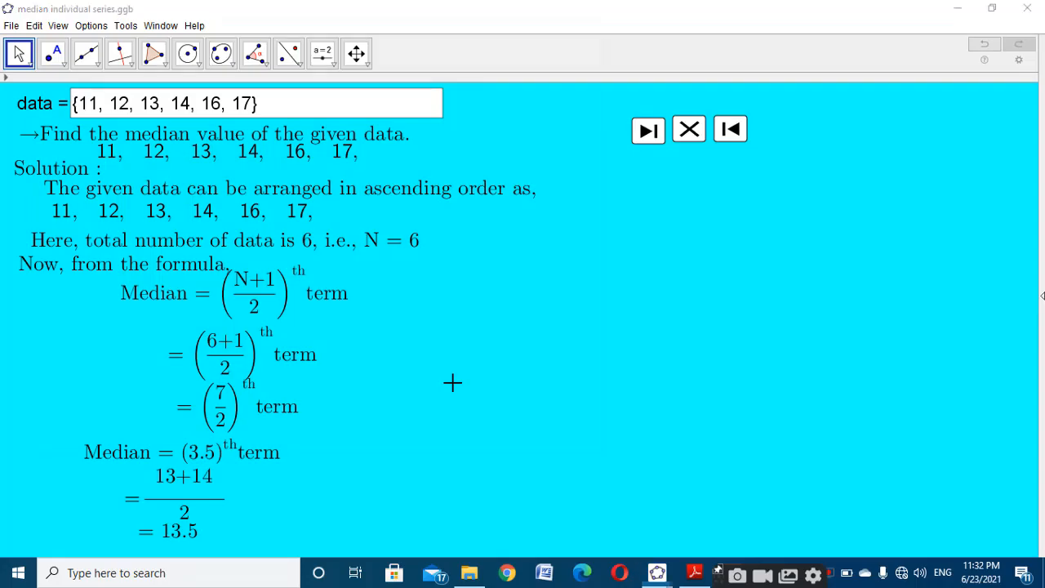
# Open a new maximised GeoGebra window and set its layout to show the input bar at the top.
pyautogui.hotkey('ctrl', 'n')
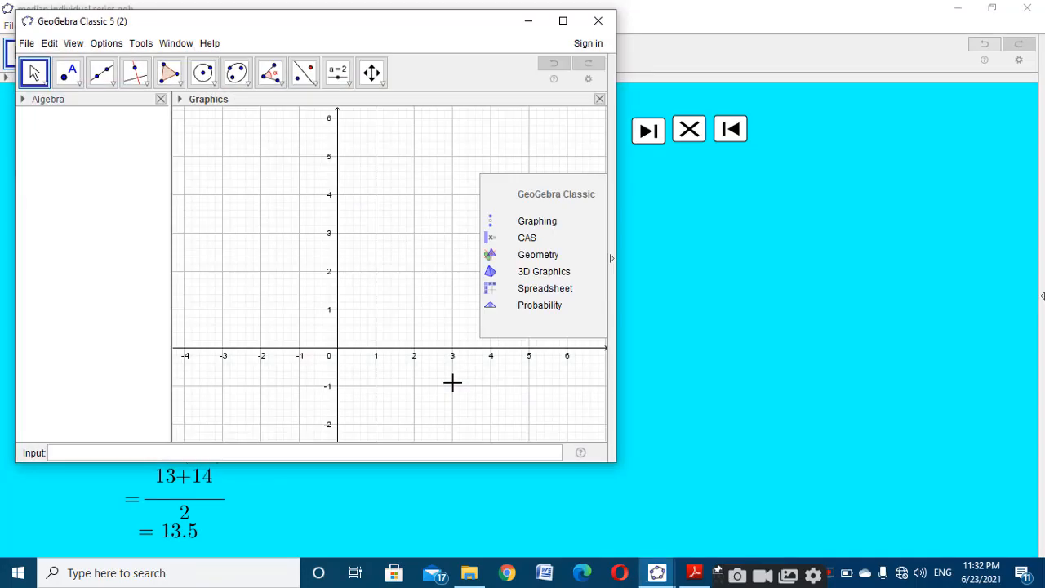
pyautogui.click(563, 22)
pyautogui.click(1018, 64)
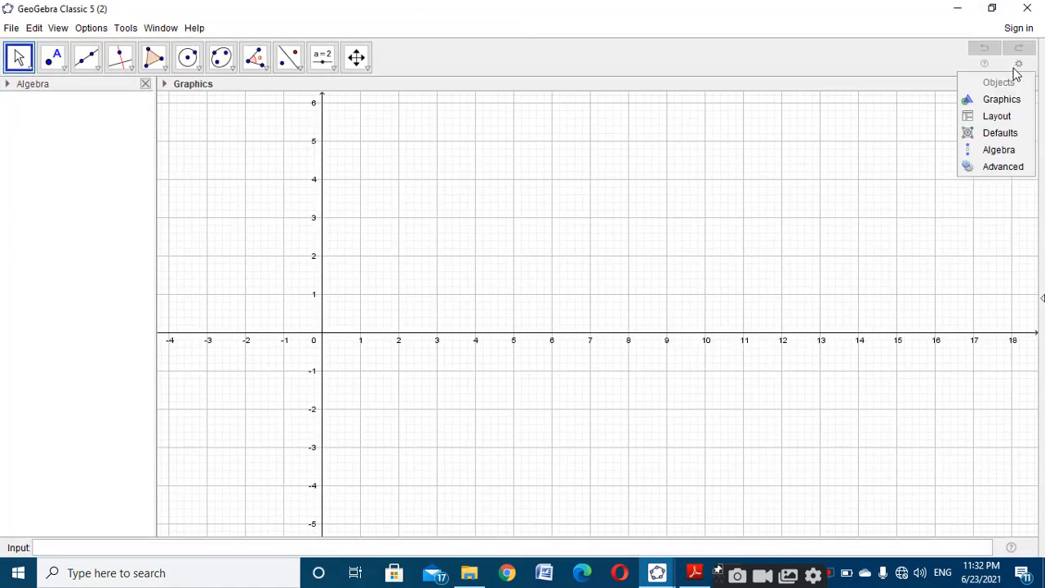
pyautogui.click(997, 116)
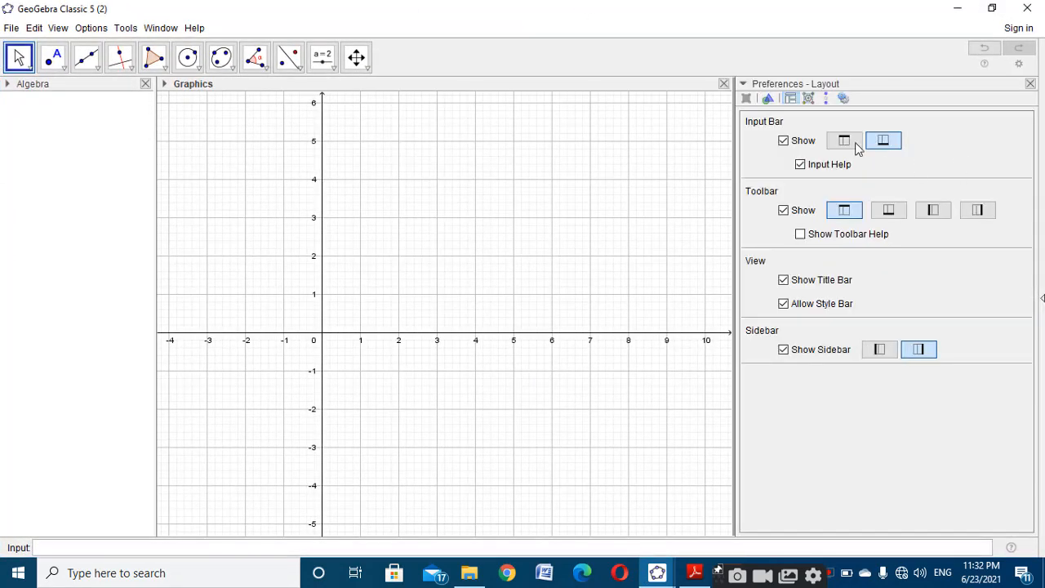
pyautogui.click(851, 142)
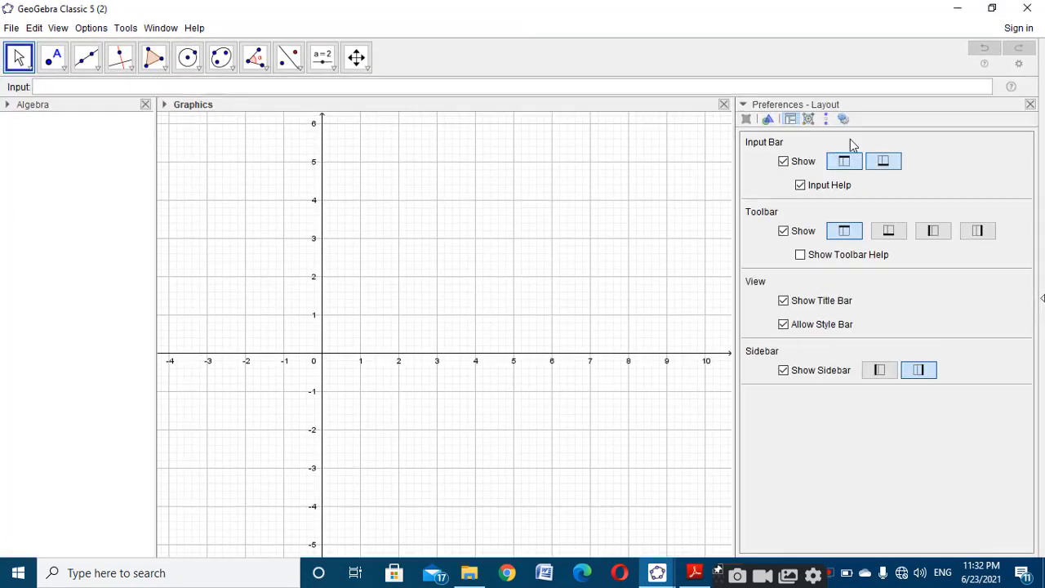
pyautogui.click(1030, 104)
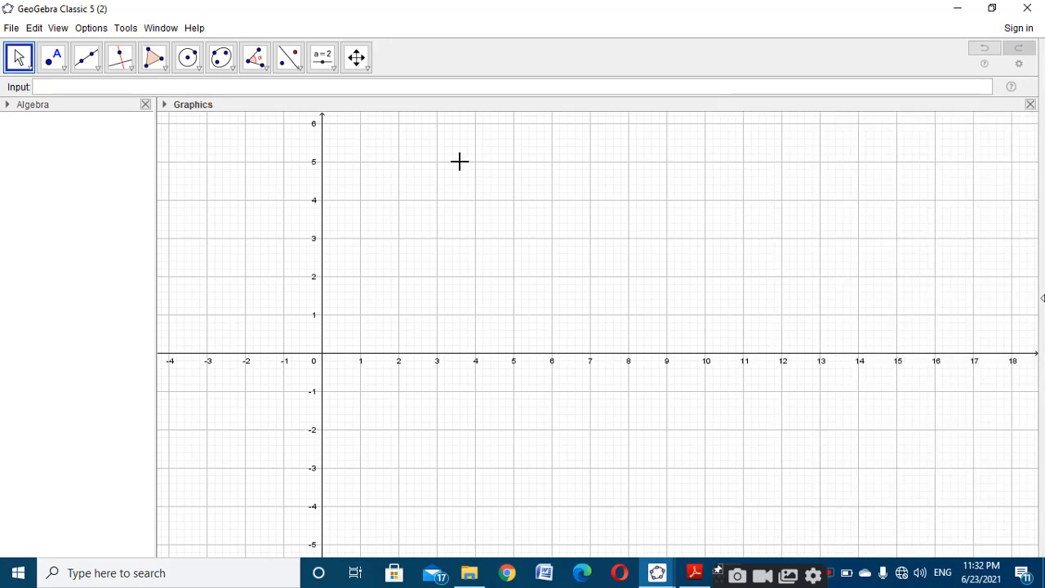
# Switch to Adobe Reader and review the data and solution lines of Example 2 again.
pyautogui.click(695, 573)
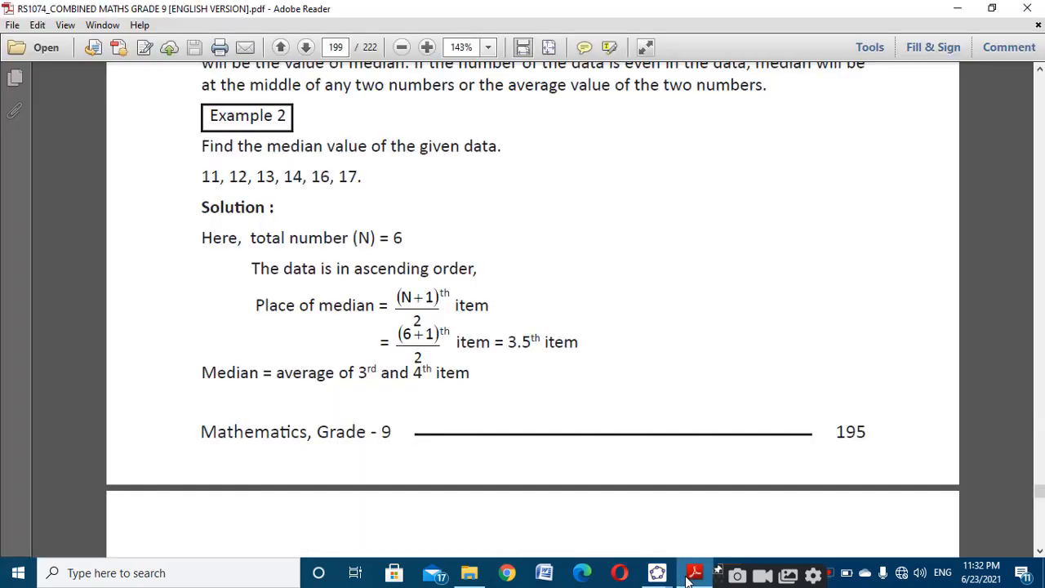
pyautogui.scroll(3, 222, 286)
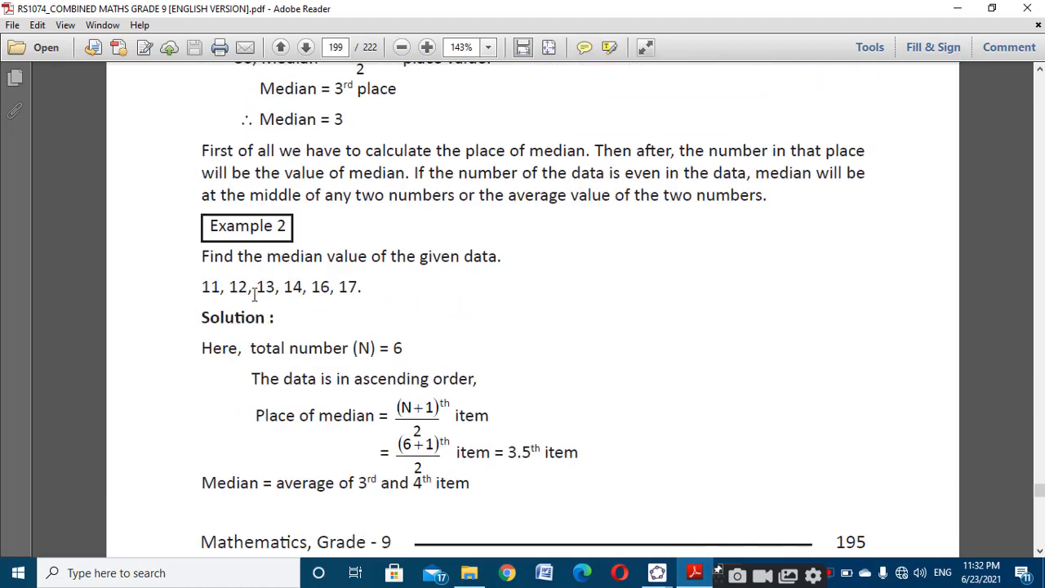
pyautogui.scroll(-3, 364, 296)
pyautogui.scroll(-6, 482, 377)
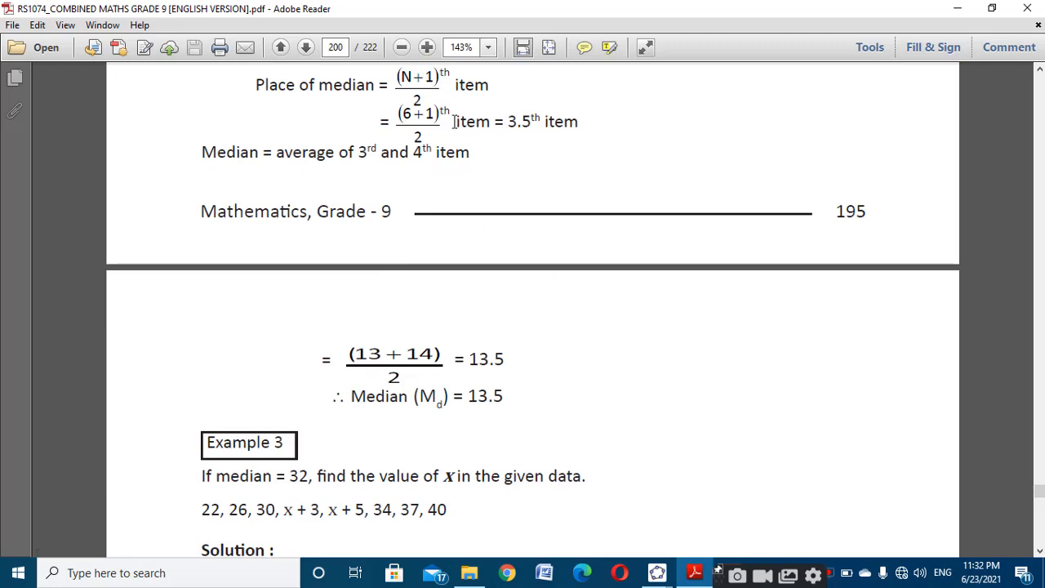
pyautogui.scroll(8, 579, 388)
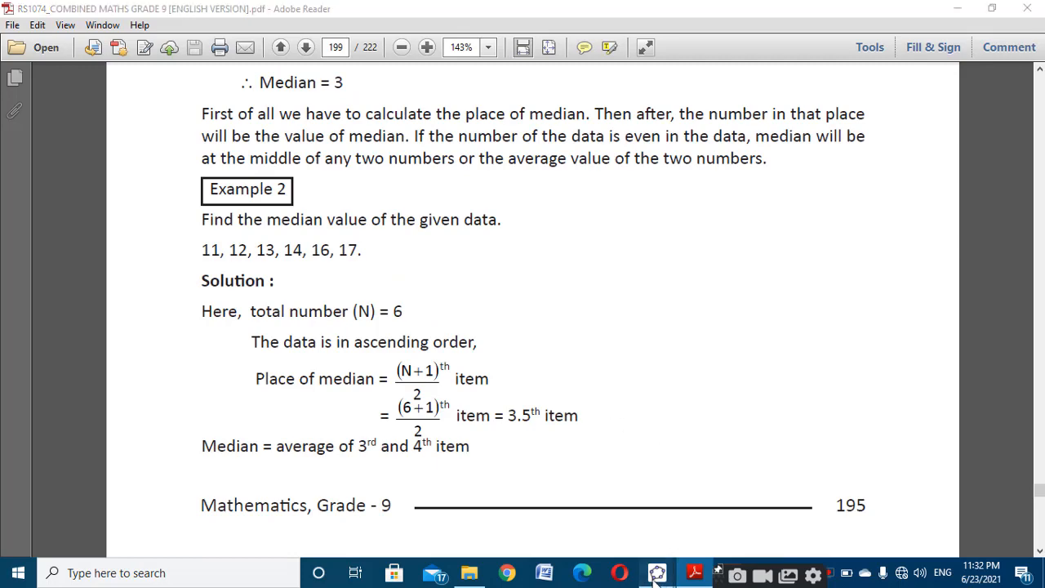
# Switch to the new GeoGebra file and create the data list {11, 12, 13, 14, 16, 17}.
pyautogui.moveTo(658, 572)
pyautogui.click(733, 533)
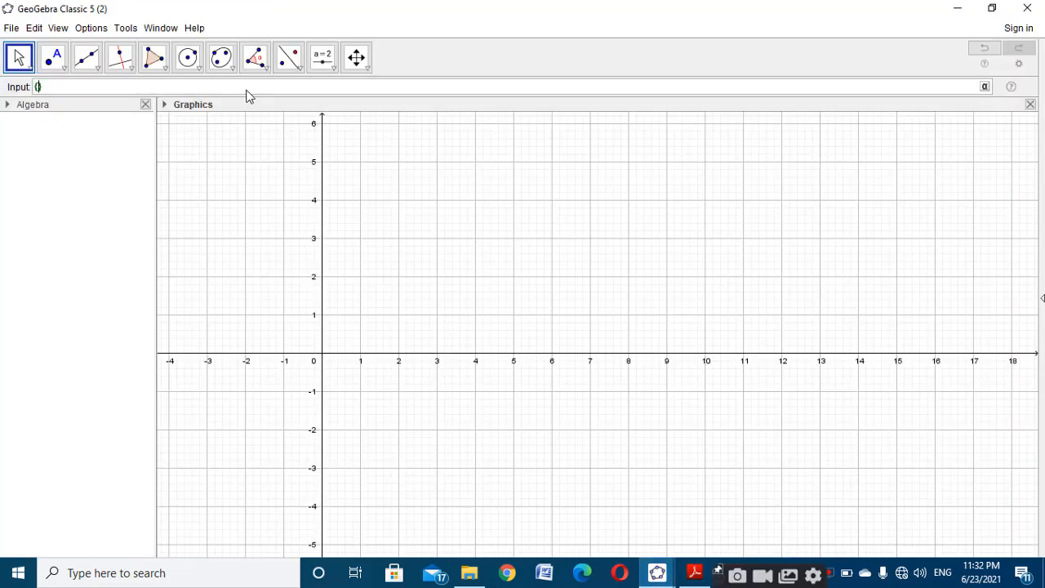
pyautogui.write('{11')
pyautogui.write(', 12, ')
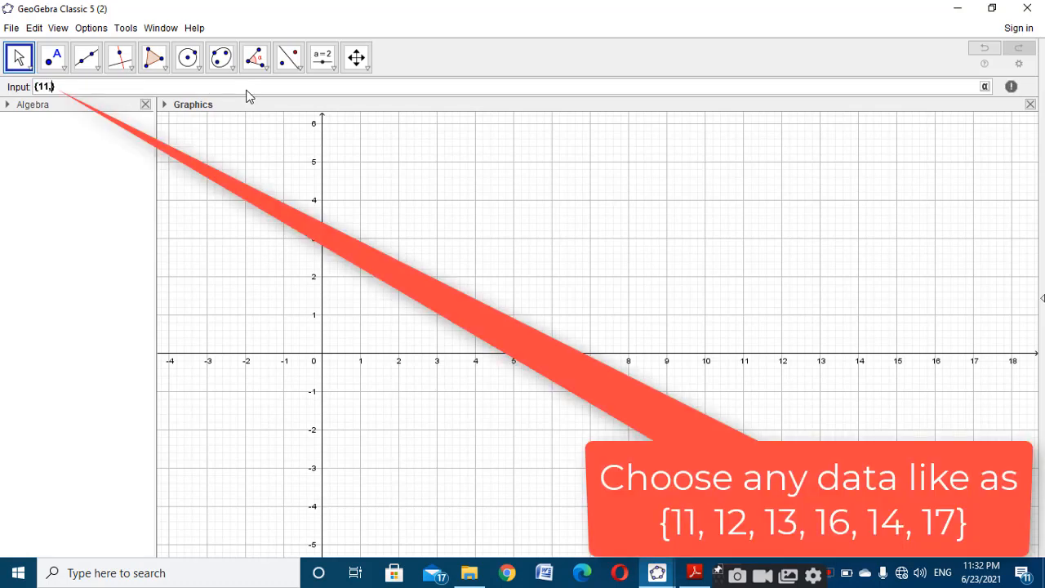
pyautogui.write('13, 14, 16, 17')
pyautogui.press('Return')
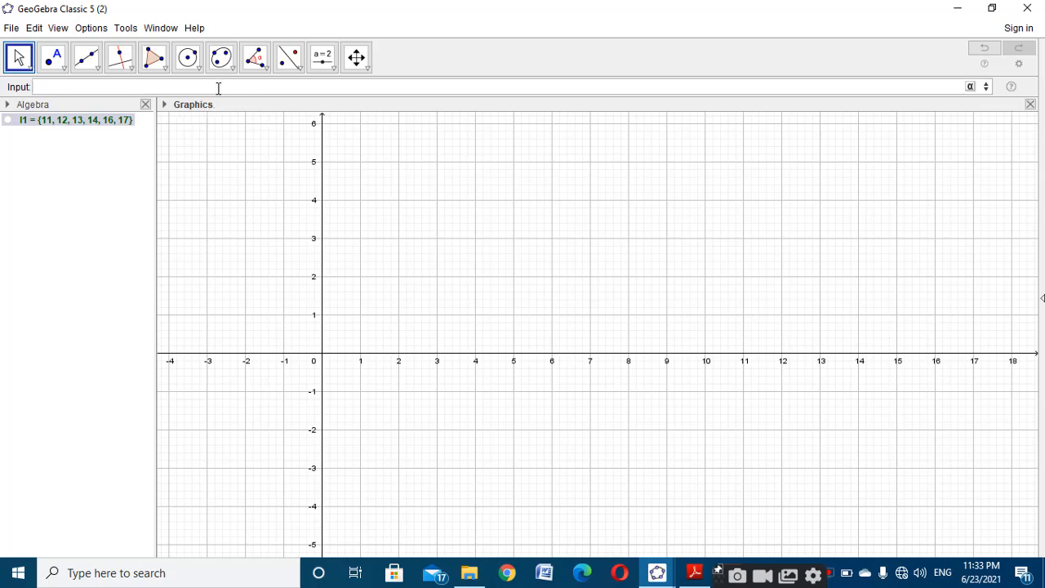
# Count the data values with Length(l1) and rename the resulting number n.
pyautogui.write('e')
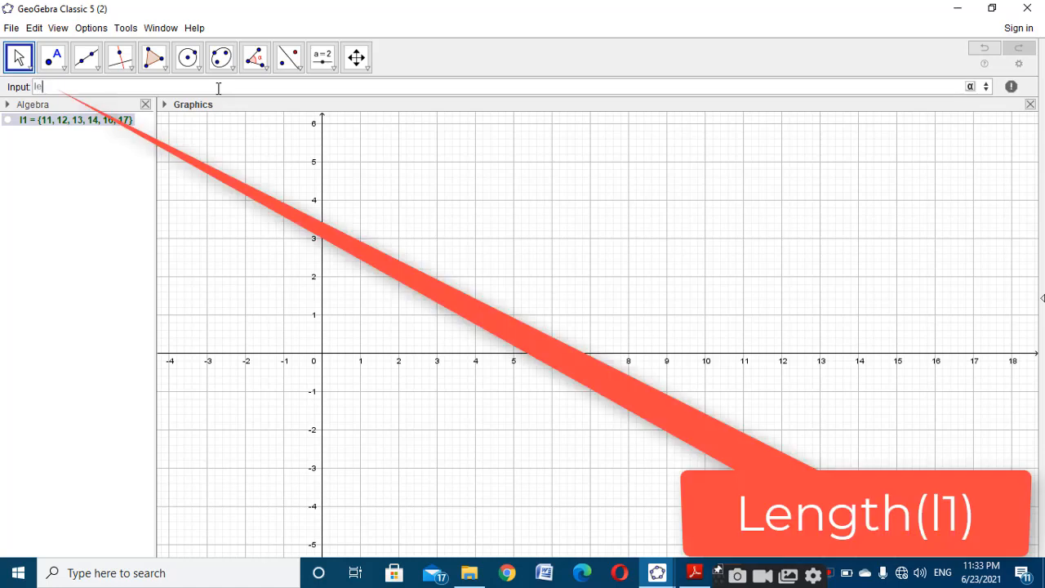
pyautogui.write('ngth')
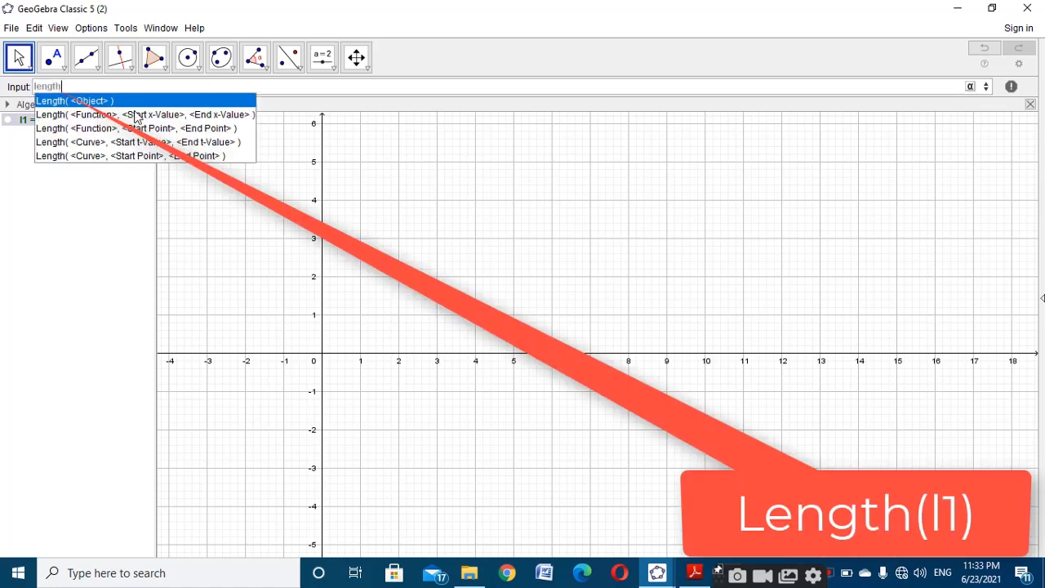
pyautogui.click(82, 101)
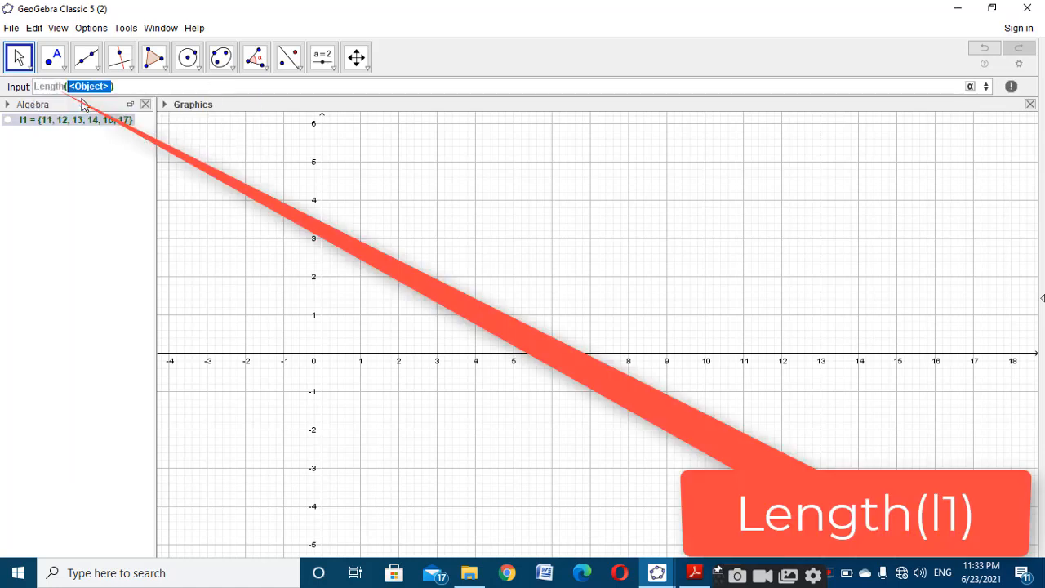
pyautogui.write('l1')
pyautogui.press('Return')
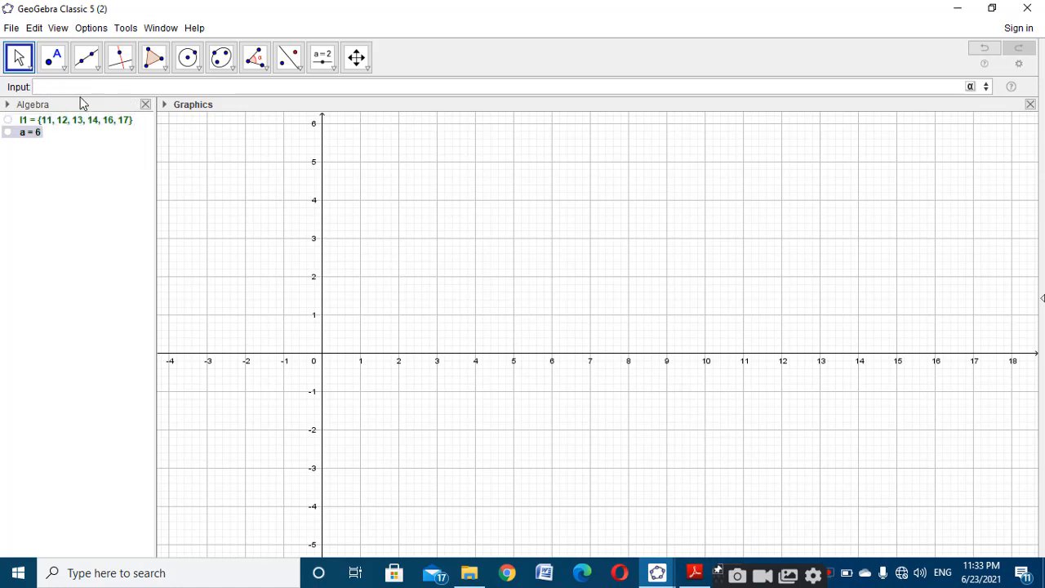
pyautogui.rightClick(30, 133)
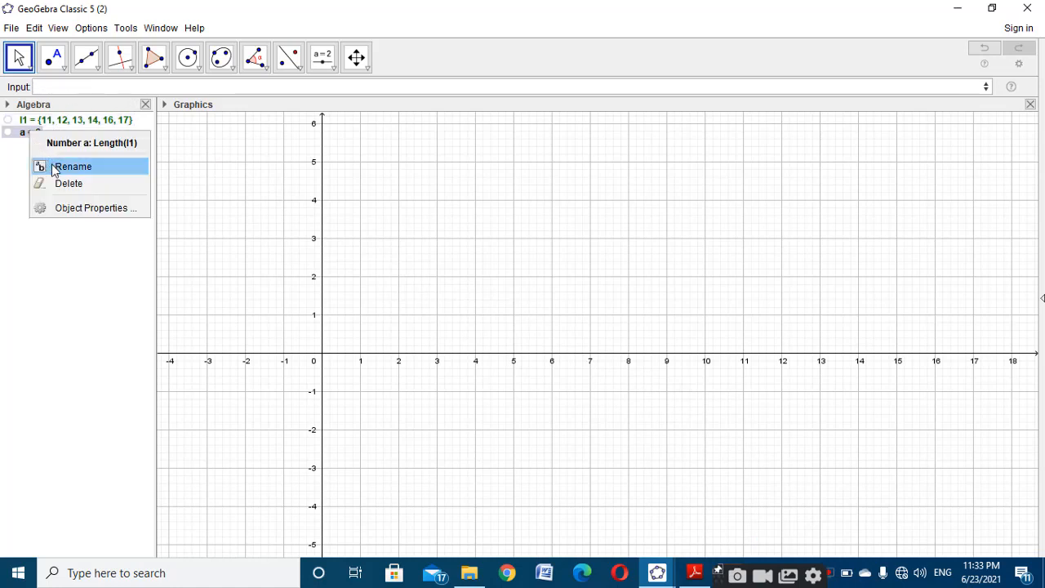
pyautogui.click(72, 167)
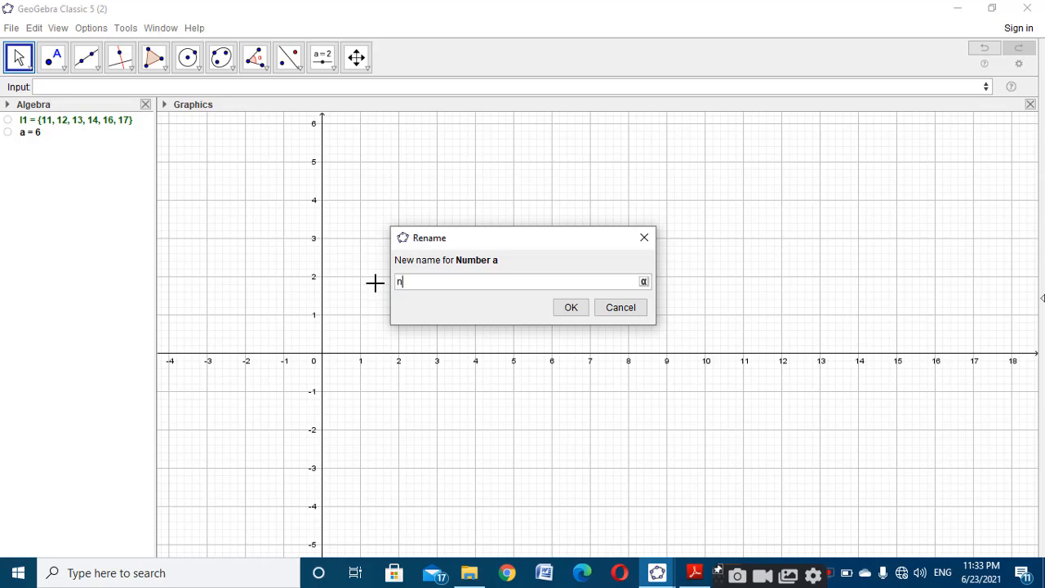
pyautogui.click(573, 310)
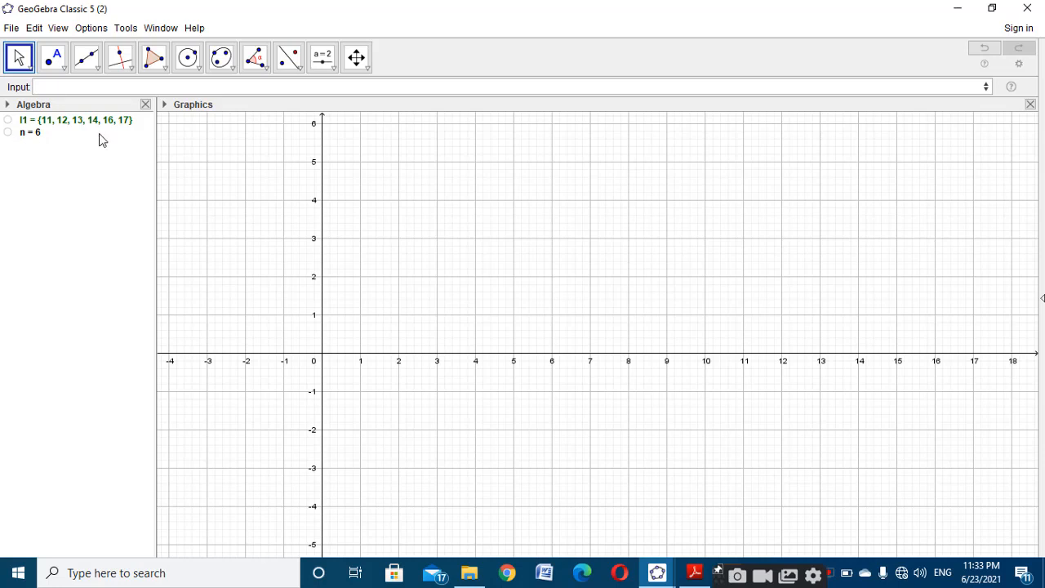
# Check the median formula in the finished applet, and define n+1 as a number in the new file.
pyautogui.moveTo(661, 573)
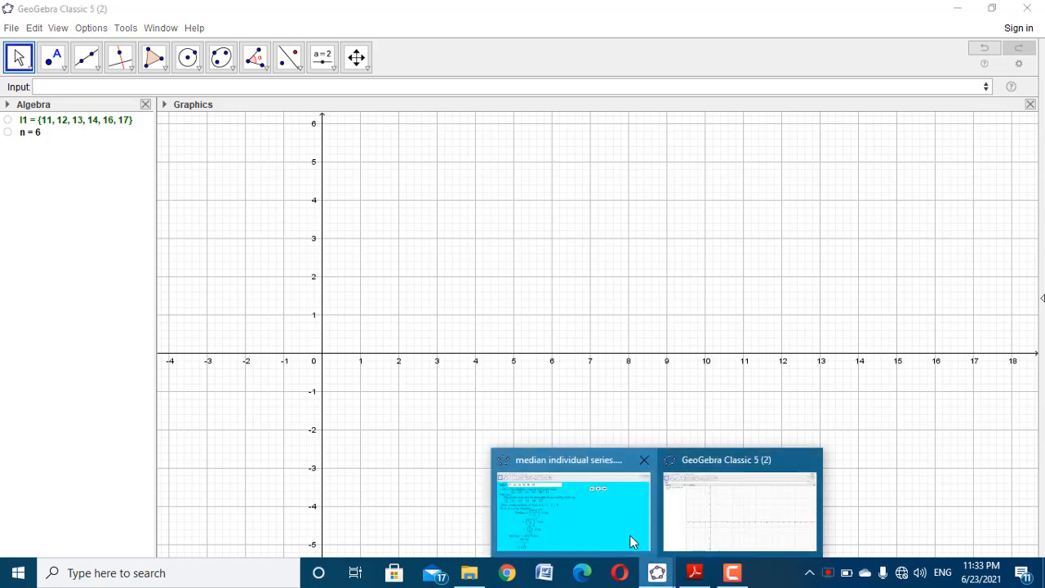
pyautogui.click(630, 542)
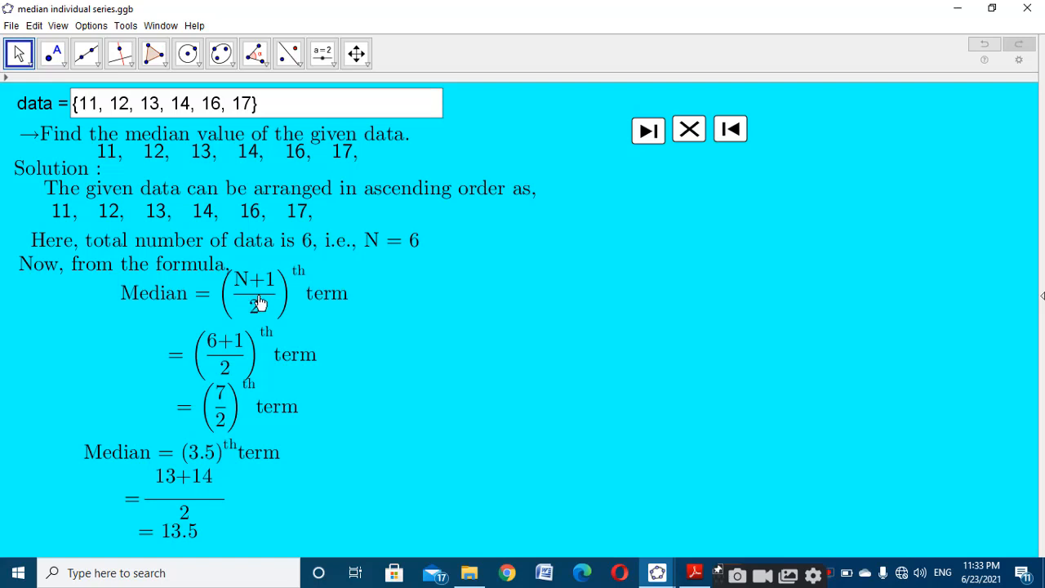
pyautogui.click(655, 572)
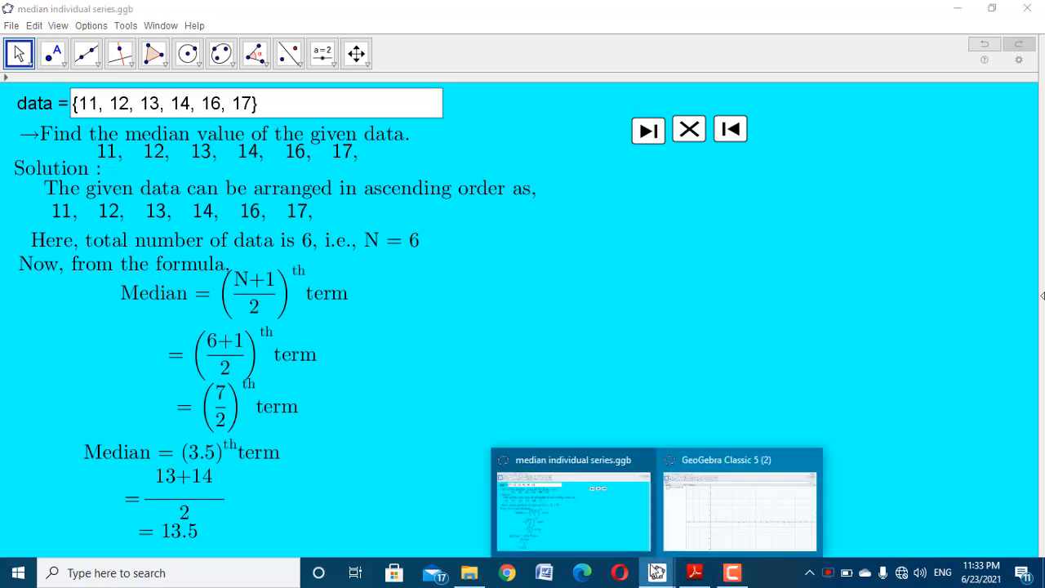
pyautogui.click(628, 519)
pyautogui.click(645, 571)
pyautogui.click(717, 533)
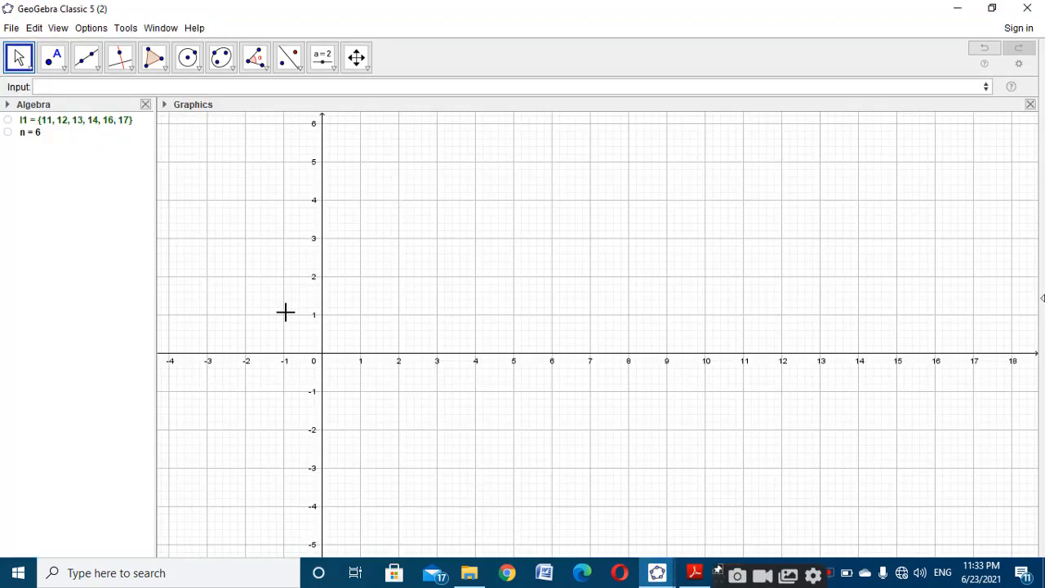
pyautogui.click(88, 87)
pyautogui.write('n+1')
pyautogui.press('Return')
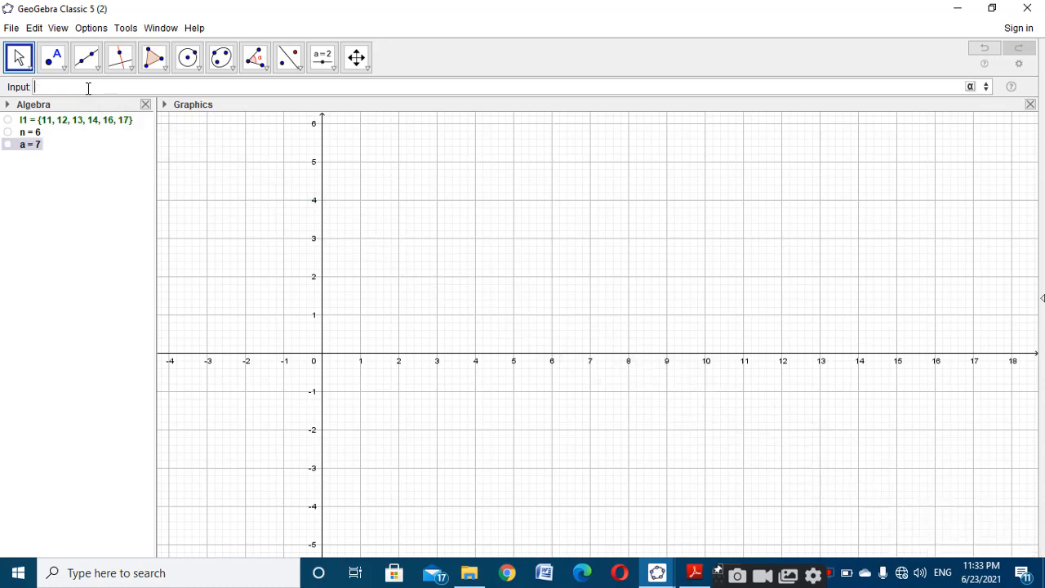
# Rename the number defined as n+1 to n1.
pyautogui.rightClick(32, 145)
pyautogui.click(59, 175)
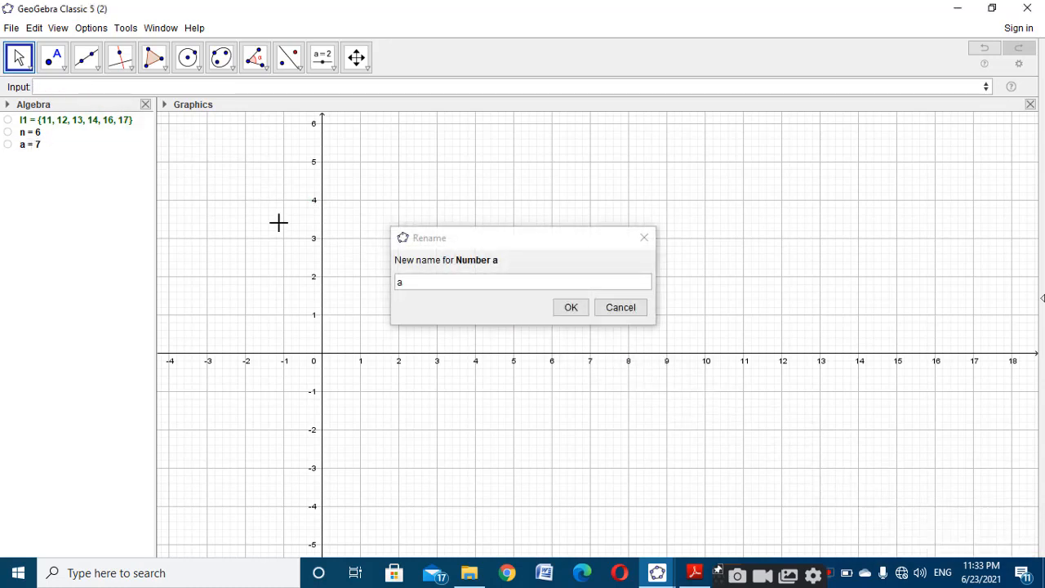
pyautogui.click(399, 283)
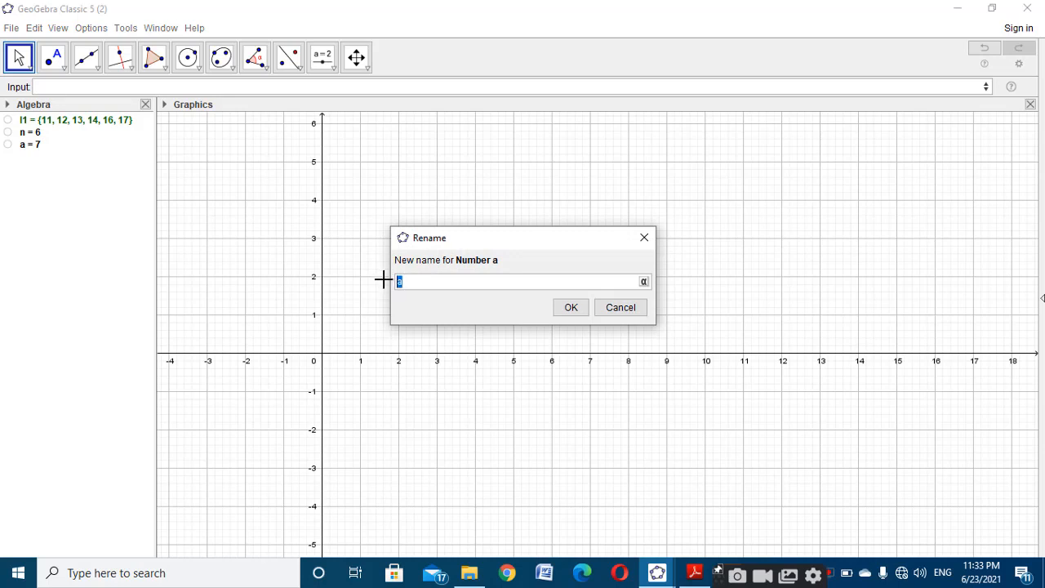
pyautogui.write('n1')
pyautogui.click(568, 308)
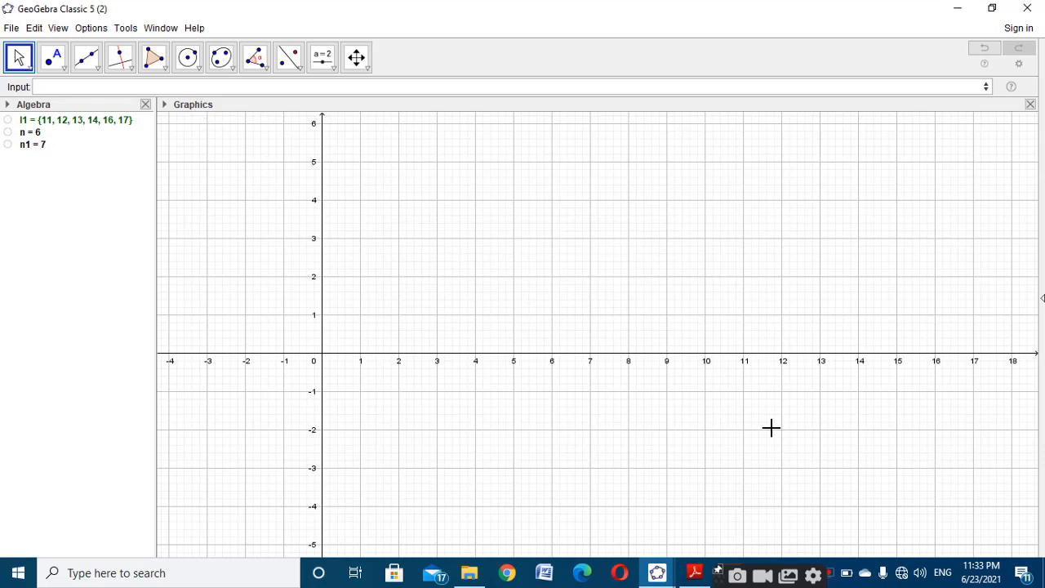
# Compare with the finished applet's solution again, and define n1/2 as a number in the new file.
pyautogui.click(657, 573)
pyautogui.click(586, 518)
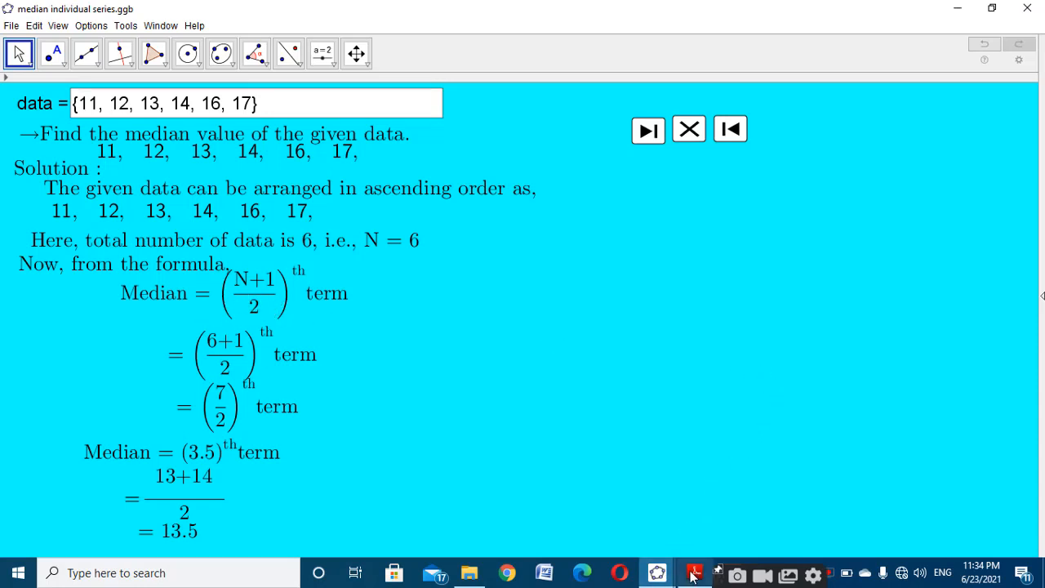
pyautogui.click(666, 572)
pyautogui.click(737, 510)
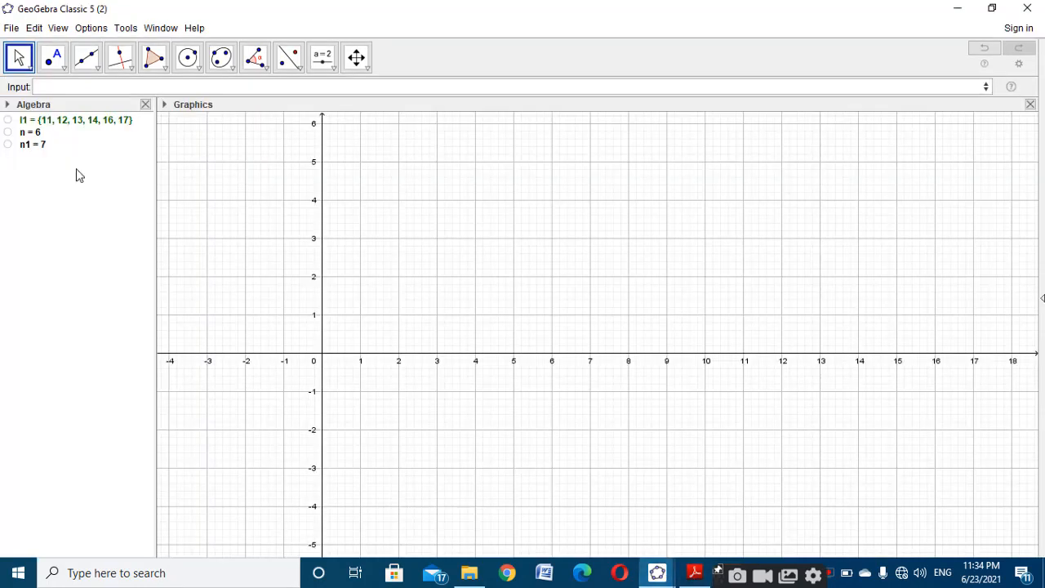
pyautogui.click(97, 94)
pyautogui.write('n1')
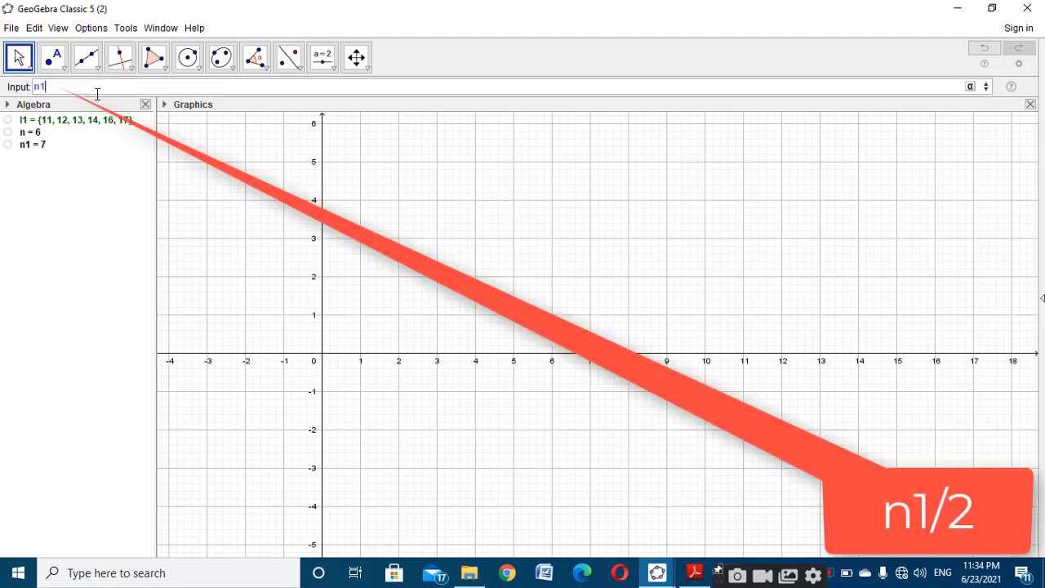
pyautogui.write('/2')
pyautogui.press('Return')
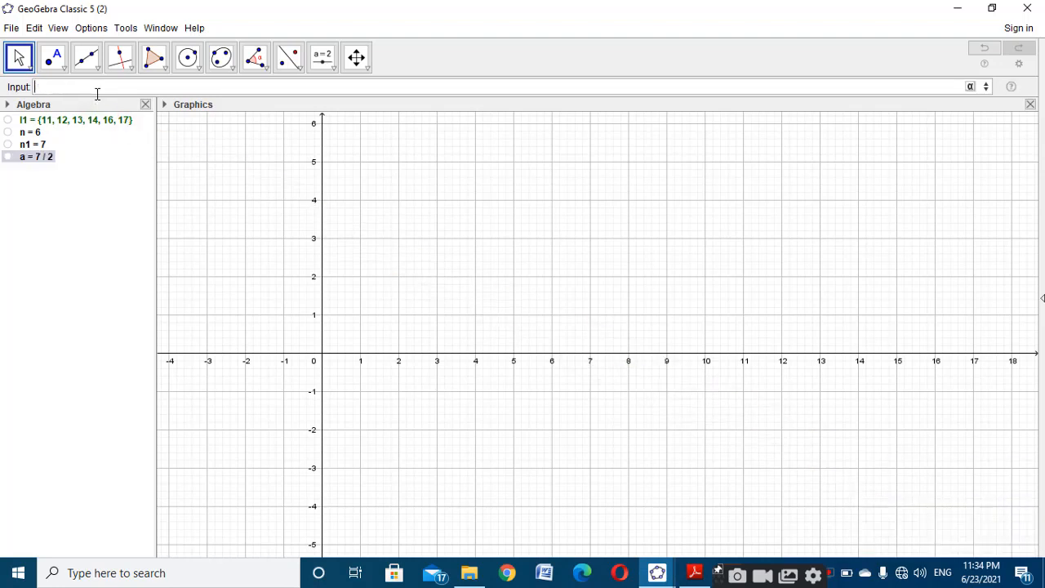
# Rename the number defined as n1/2 to n12.
pyautogui.rightClick(38, 160)
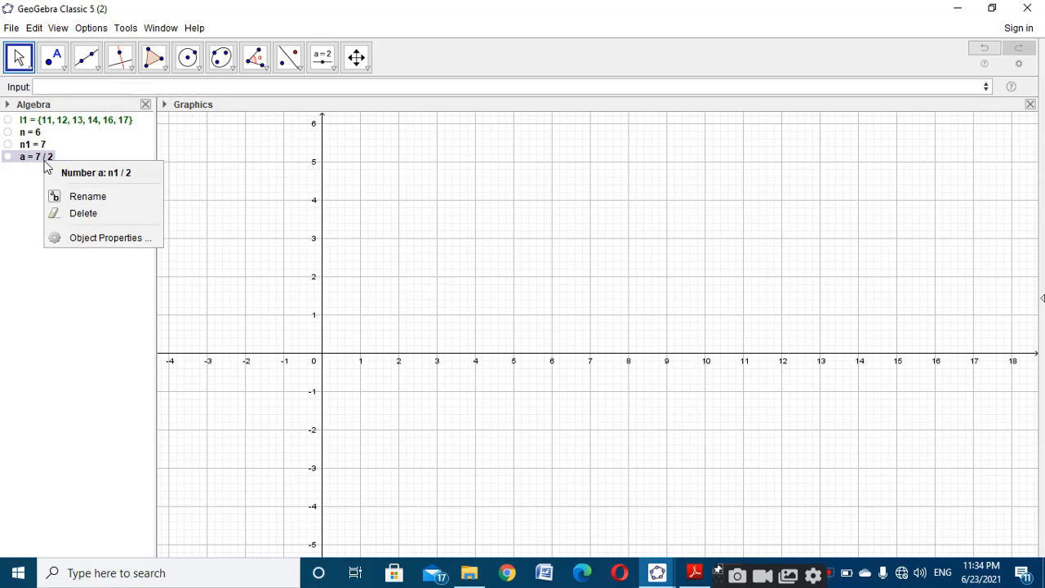
pyautogui.click(67, 196)
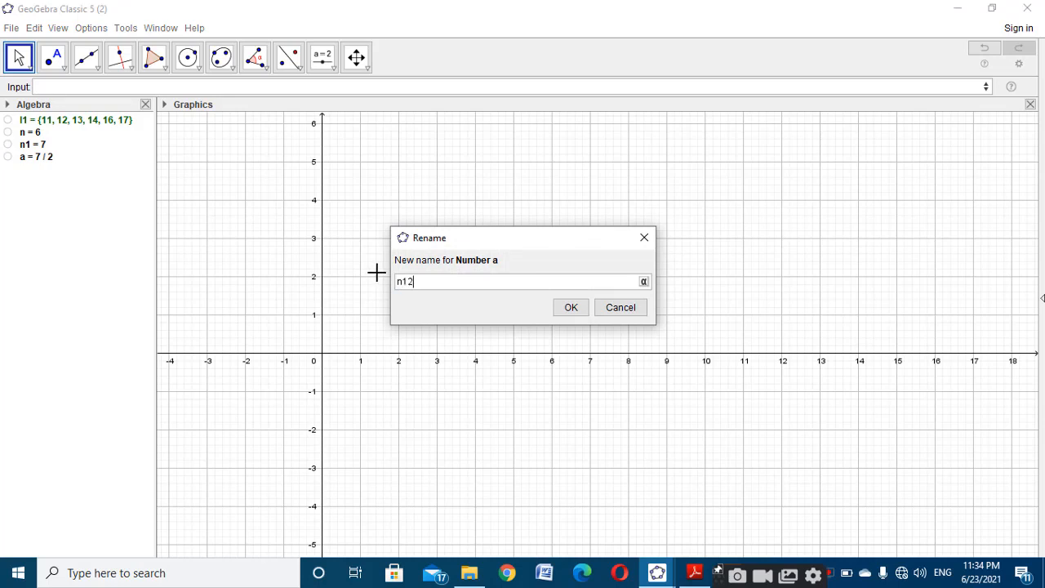
pyautogui.click(571, 307)
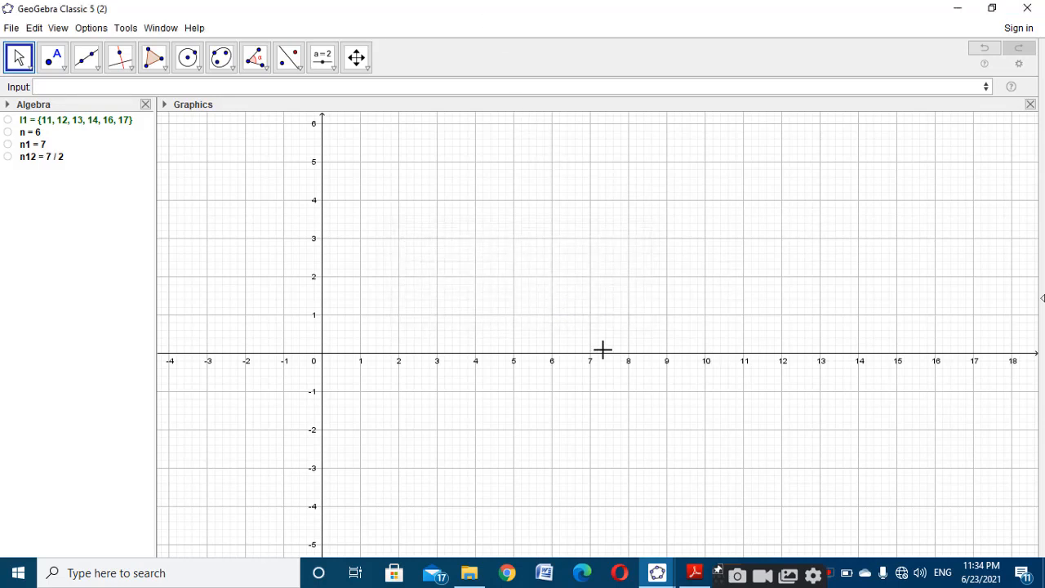
# After checking the finished applet, add an input box captioned "data =" and linked to list l1 in the new file's graphics area.
pyautogui.moveTo(657, 572)
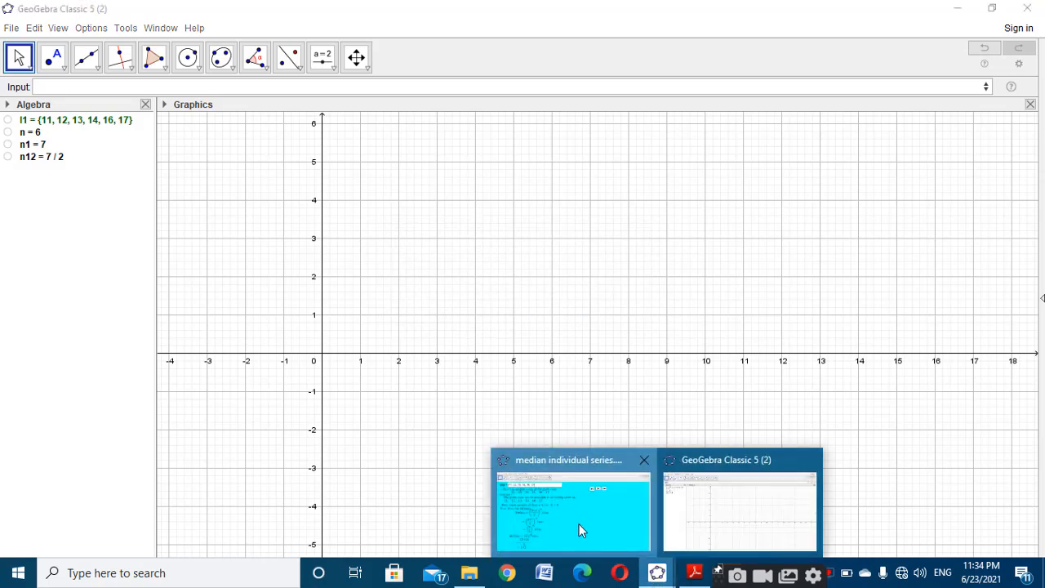
pyautogui.click(579, 532)
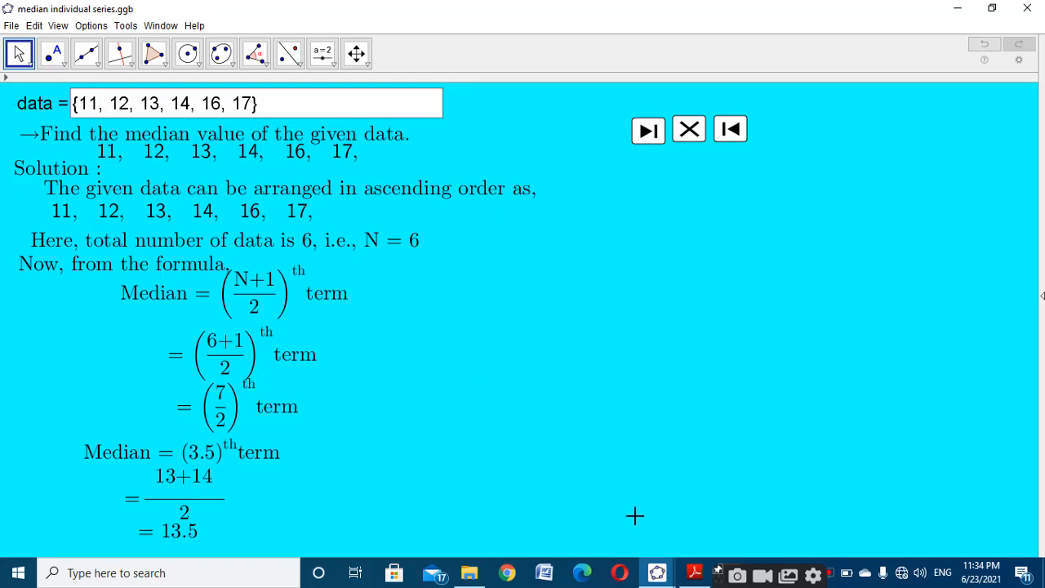
pyautogui.moveTo(660, 572)
pyautogui.click(735, 502)
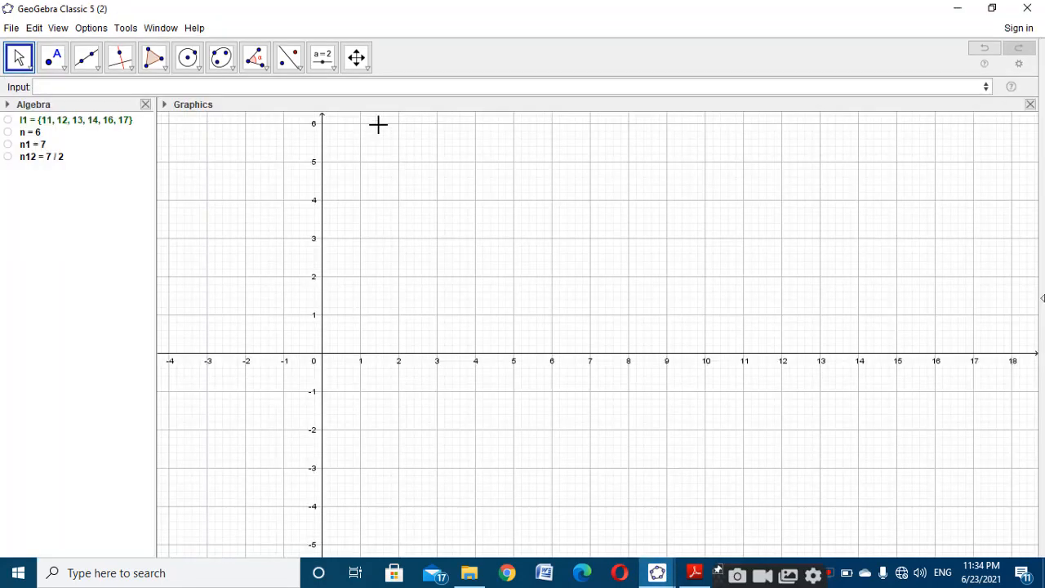
pyautogui.click(322, 58)
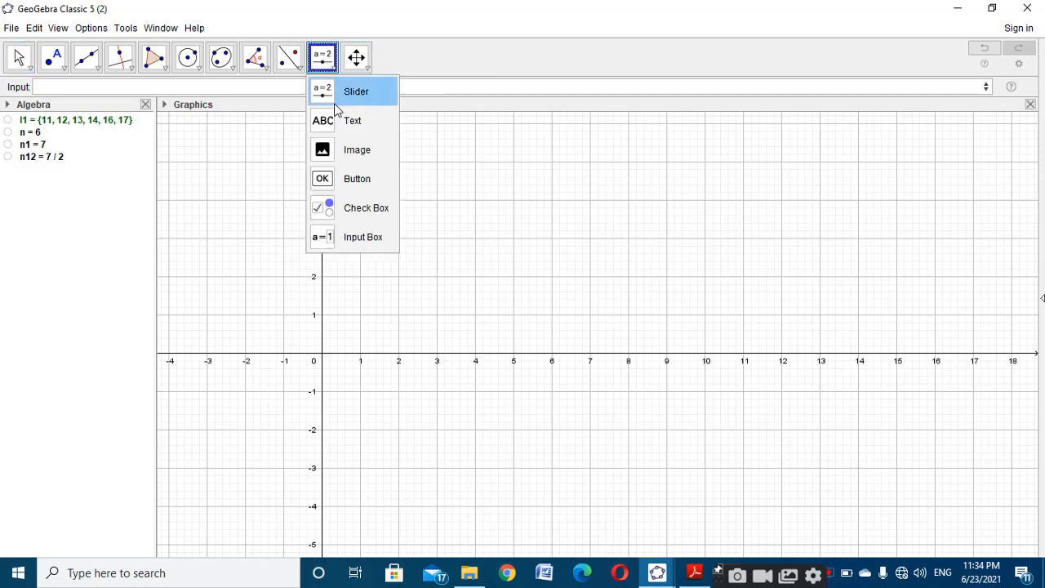
pyautogui.click(338, 238)
pyautogui.click(496, 275)
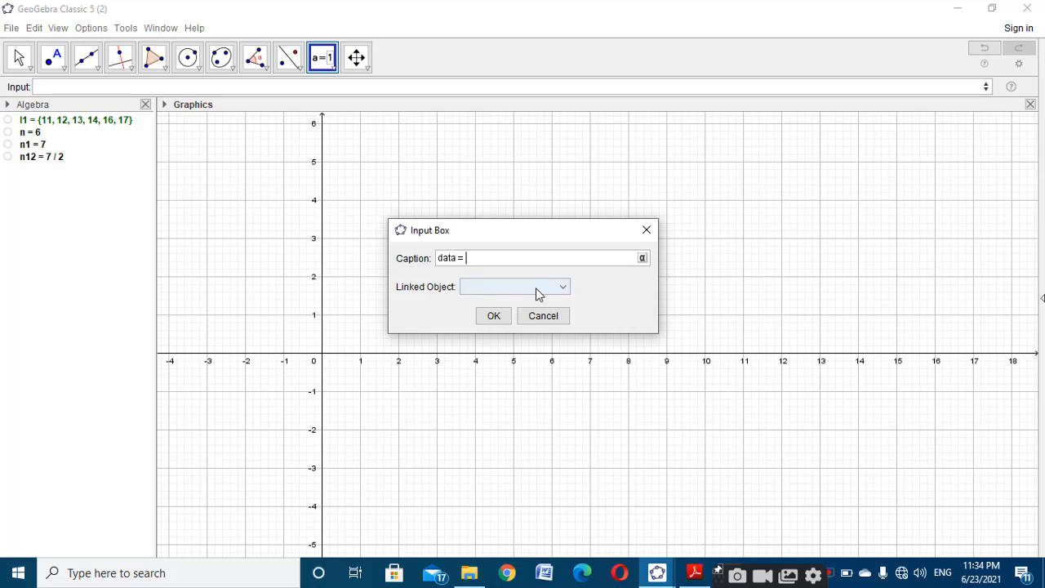
pyautogui.click(562, 287)
pyautogui.click(521, 310)
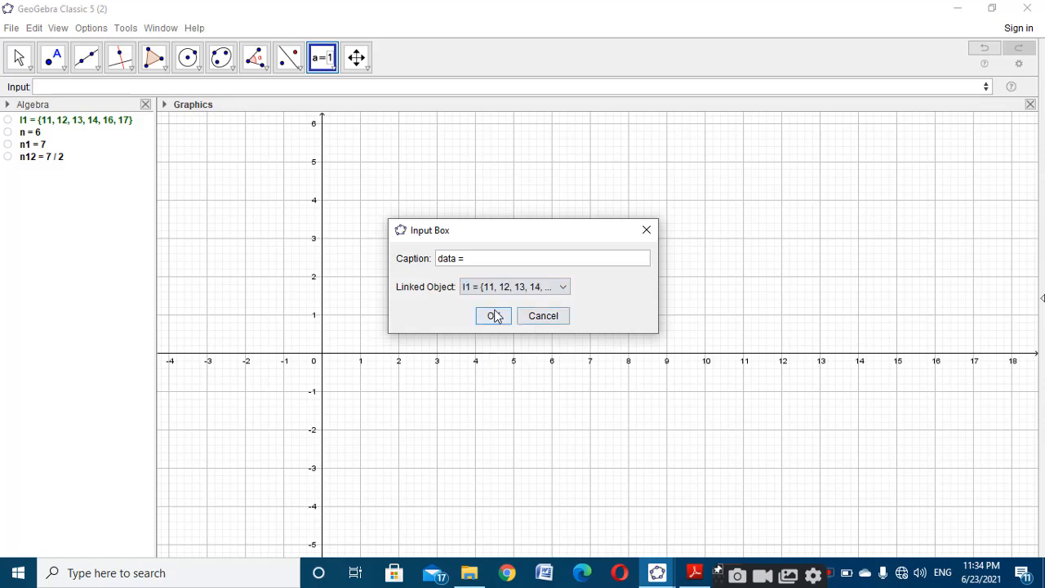
pyautogui.click(490, 312)
pyautogui.click(33, 65)
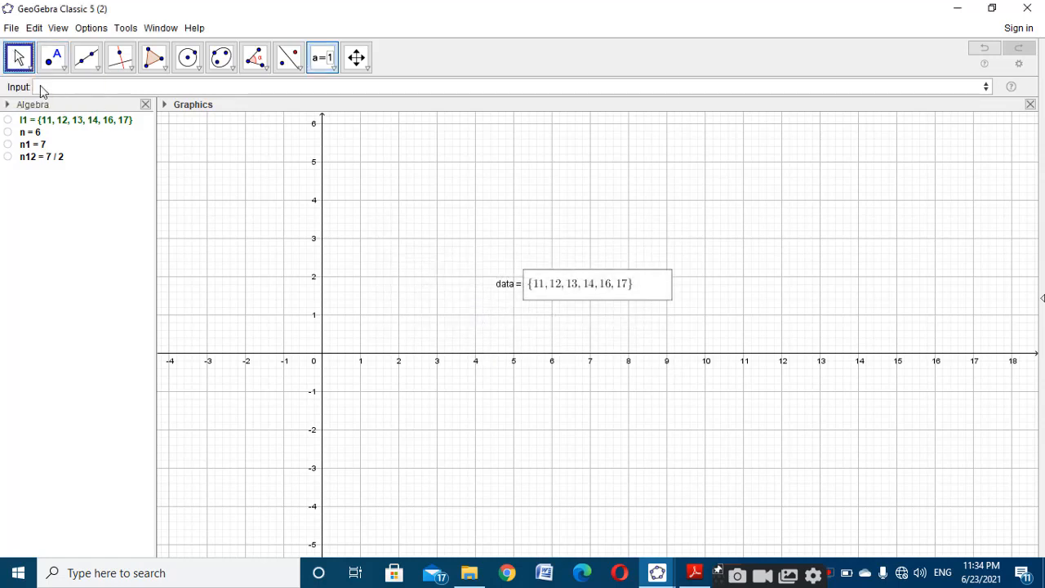
# Open the object properties of the "data =" input box.
pyautogui.rightClick(500, 293)
pyautogui.click(508, 276)
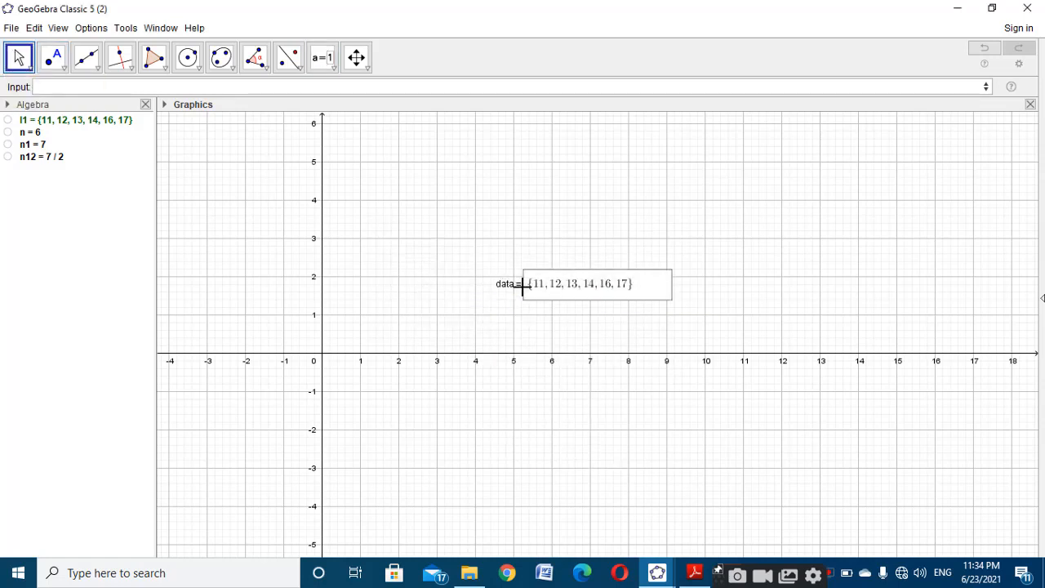
pyautogui.rightClick(517, 282)
pyautogui.click(402, 302)
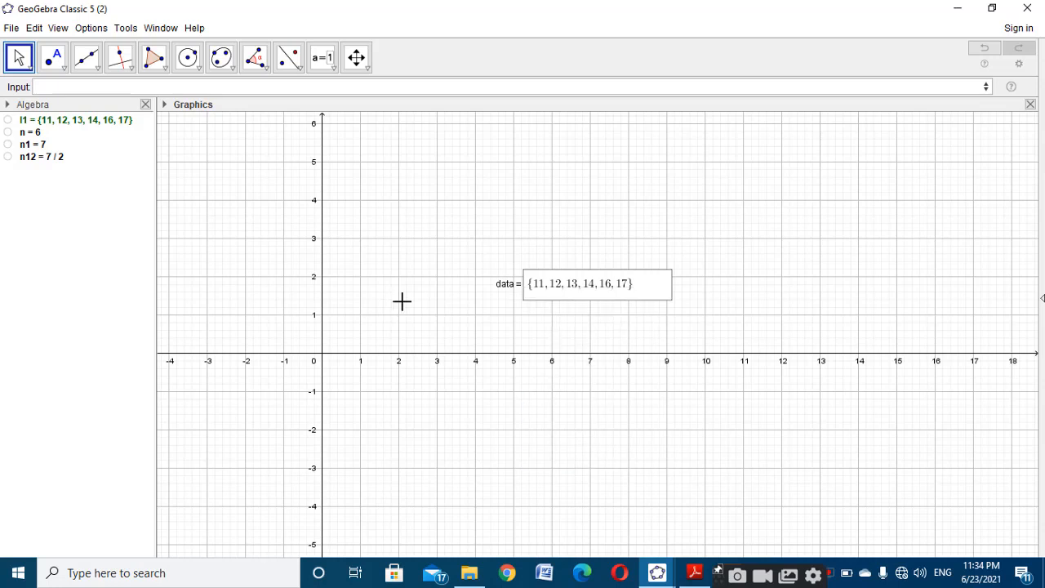
pyautogui.rightClick(539, 282)
pyautogui.click(599, 427)
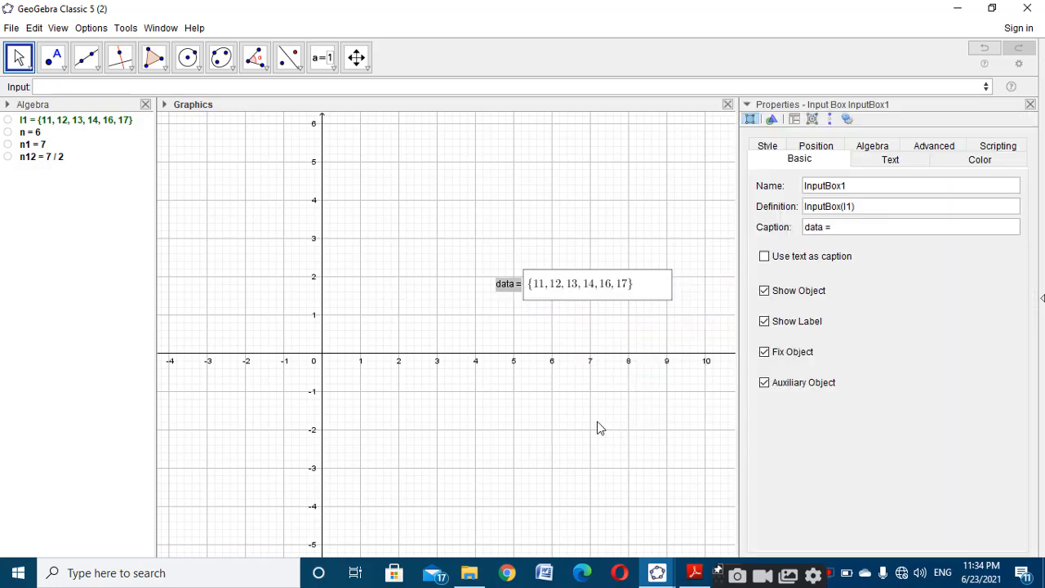
# Turn off the Symbolic option for the "data =" input box and set its text size to Large.
pyautogui.click(872, 147)
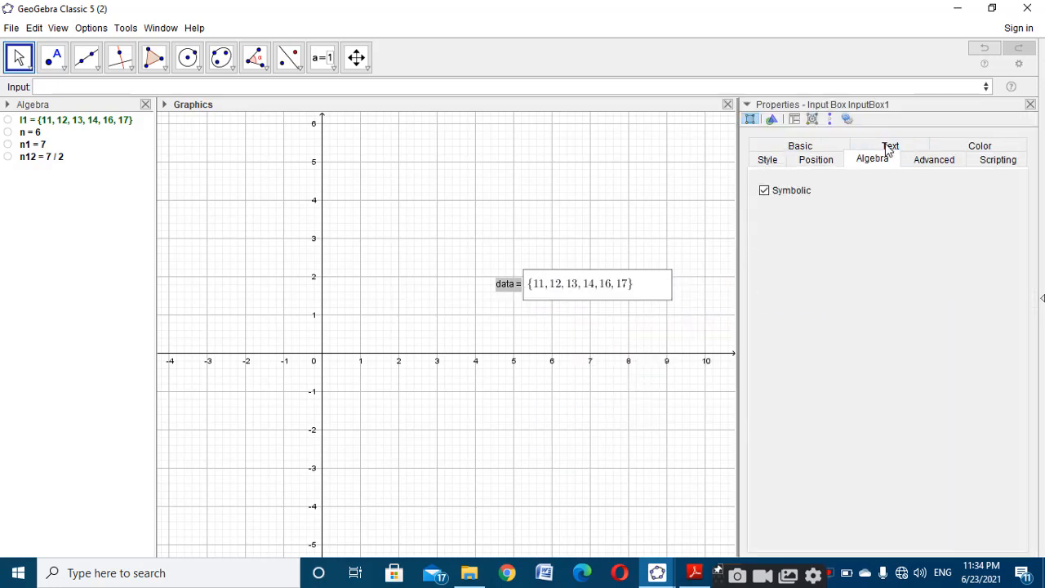
pyautogui.click(765, 190)
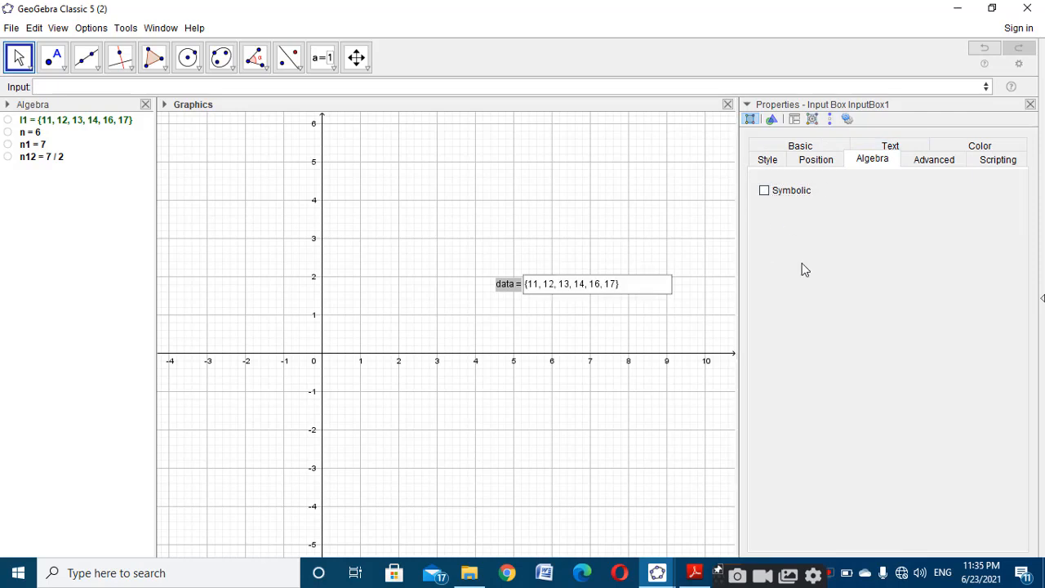
pyautogui.click(893, 147)
pyautogui.click(867, 181)
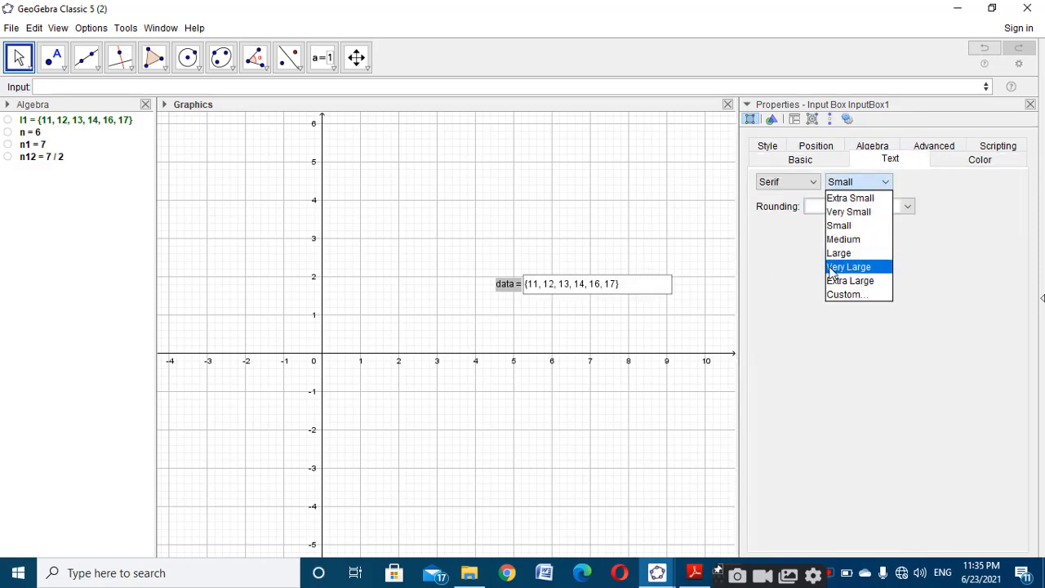
pyautogui.click(833, 253)
# Set the length of the "data =" input box to 15 and close its properties.
pyautogui.click(784, 163)
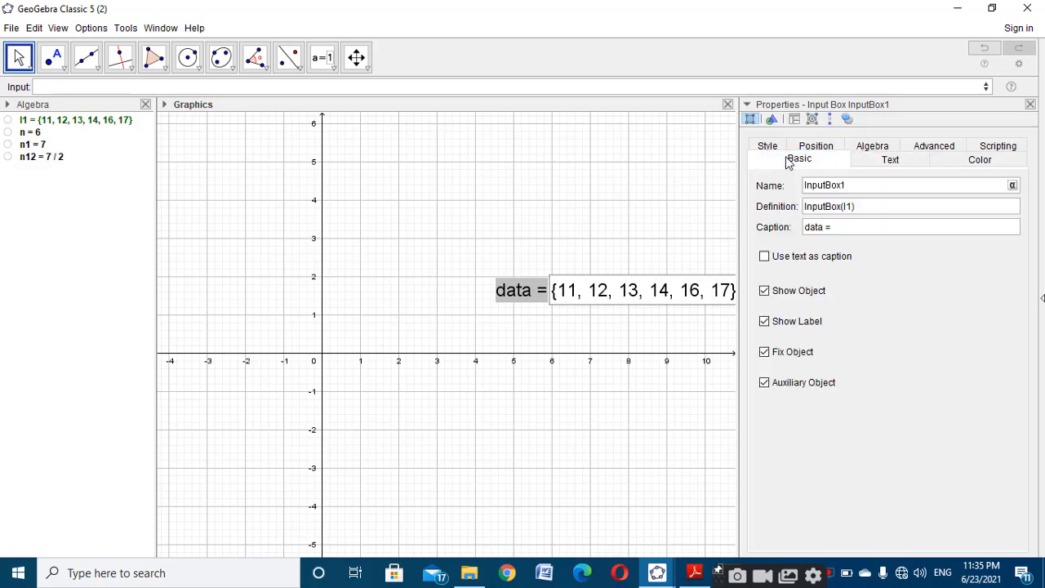
pyautogui.click(768, 146)
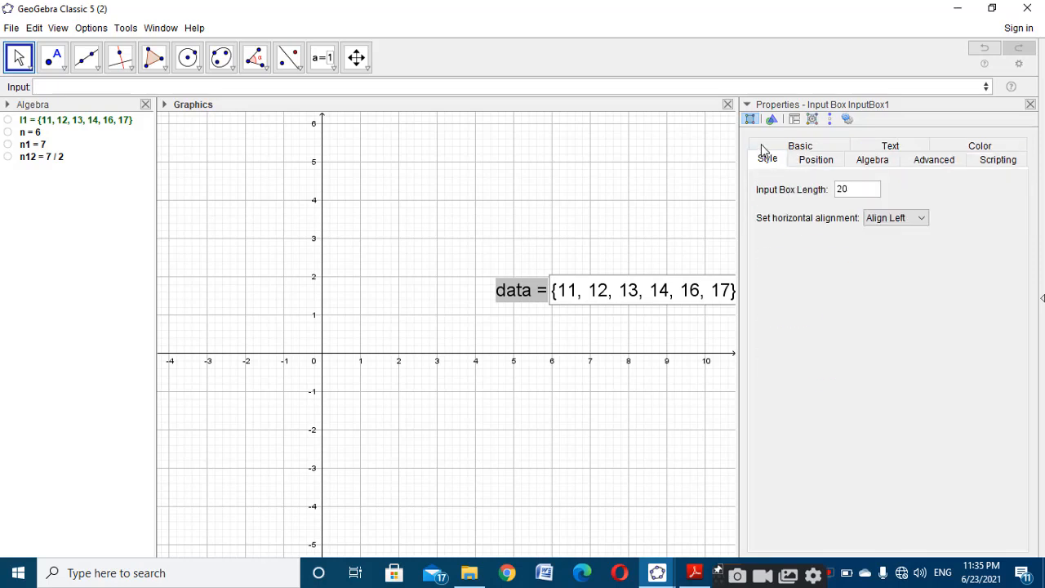
pyautogui.doubleClick(841, 188)
pyautogui.write('15')
pyautogui.click(1030, 104)
# Move the "data =" input box in the graphics area so its caption sits at about (-3, 5).
pyautogui.rightClick(539, 302)
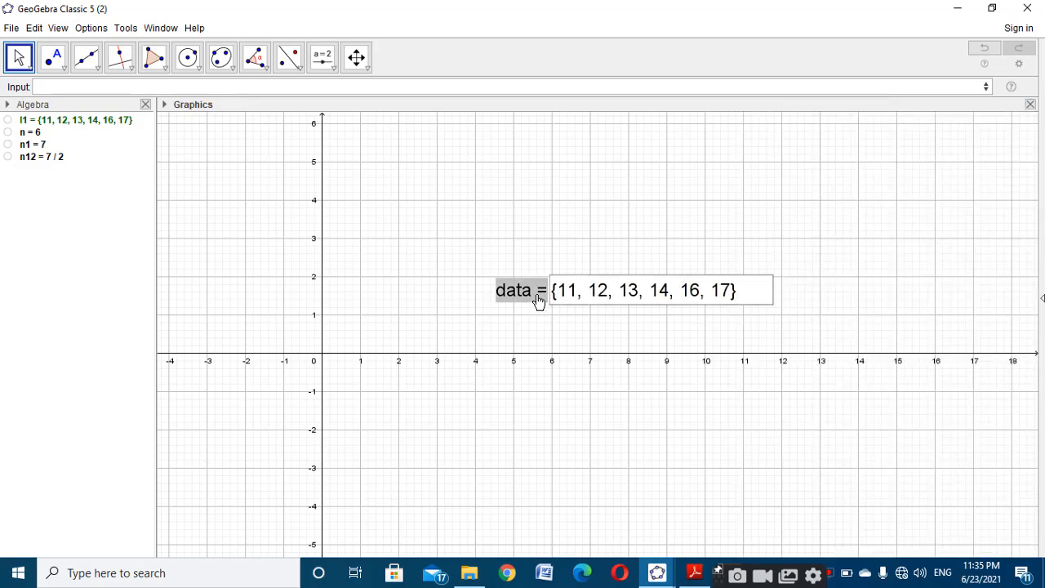
pyautogui.click(569, 362)
pyautogui.moveTo(539, 306); pyautogui.dragTo(221, 164)
# Set the length of the "data =" input box to 25, close its properties and deselect it.
pyautogui.rightClick(218, 166)
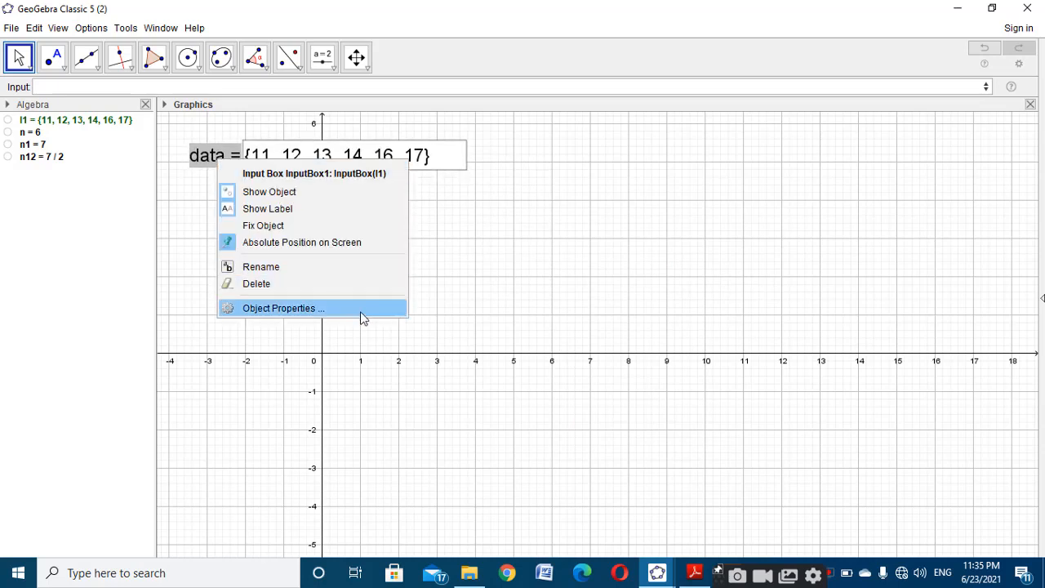
pyautogui.click(362, 307)
pyautogui.moveTo(867, 189); pyautogui.dragTo(841, 190)
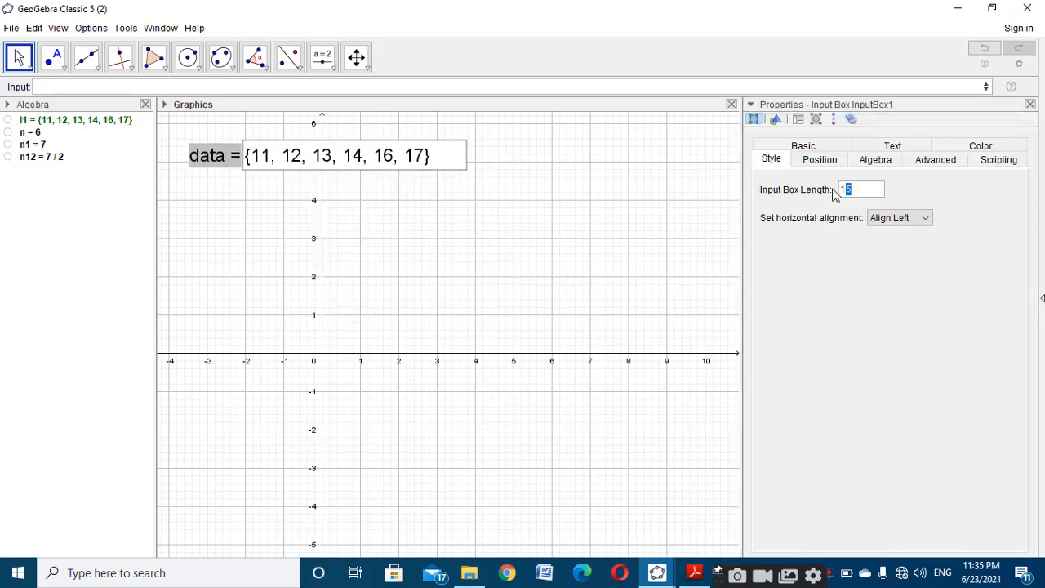
pyautogui.write('25')
pyautogui.click(1030, 104)
pyautogui.click(532, 236)
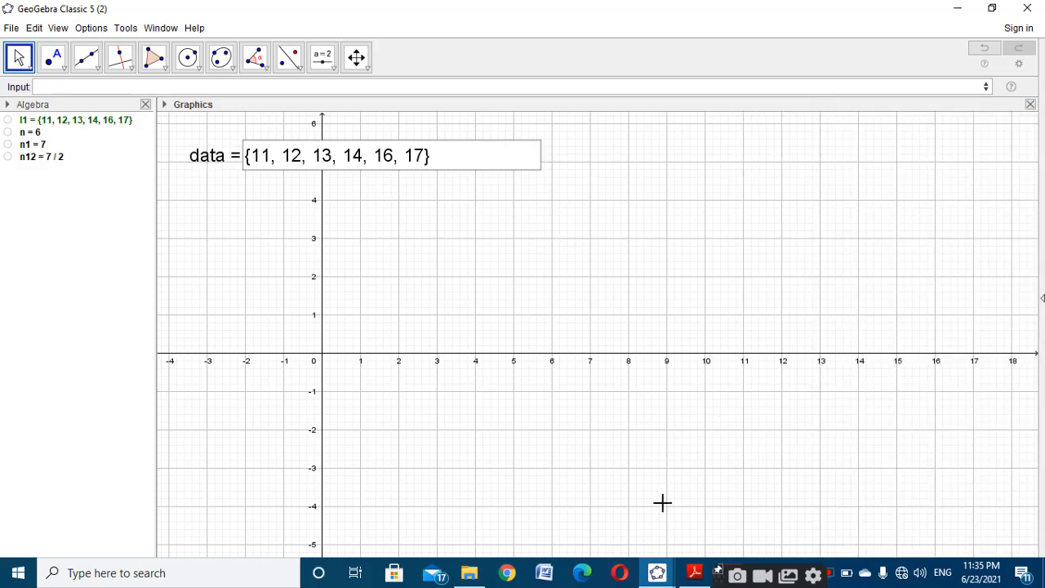
# After checking the finished applet, add the LaTeX text "Find the median value of the given data." to the new file's graphics area.
pyautogui.moveTo(658, 573)
pyautogui.click(579, 524)
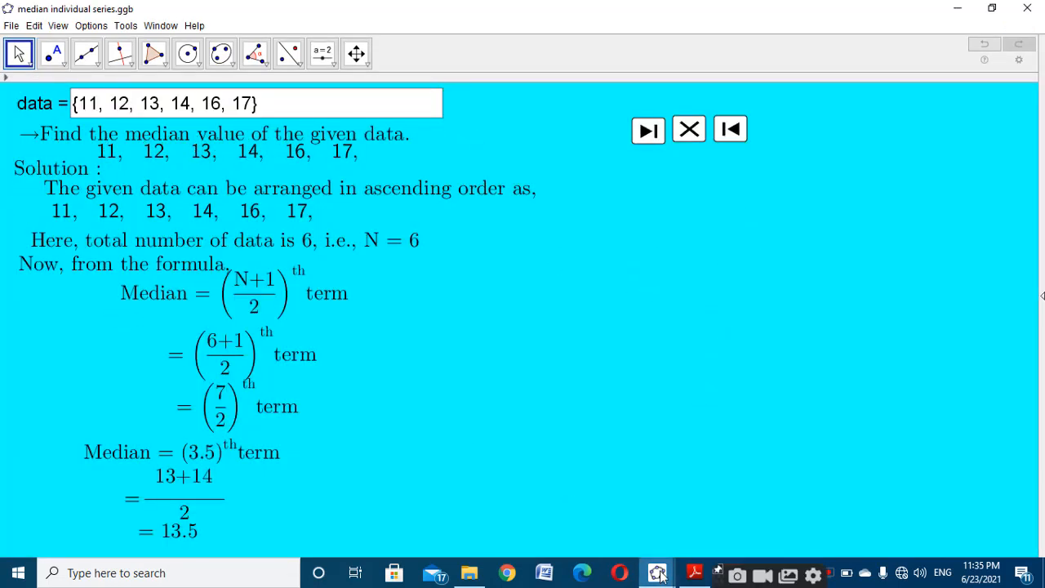
pyautogui.moveTo(657, 572)
pyautogui.click(733, 511)
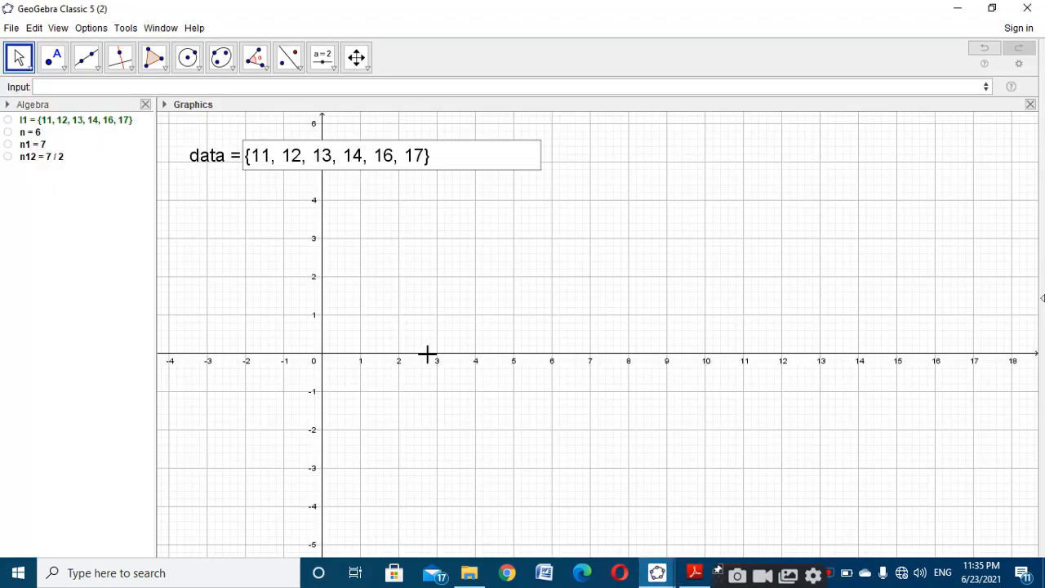
pyautogui.click(331, 65)
pyautogui.click(354, 120)
pyautogui.click(396, 255)
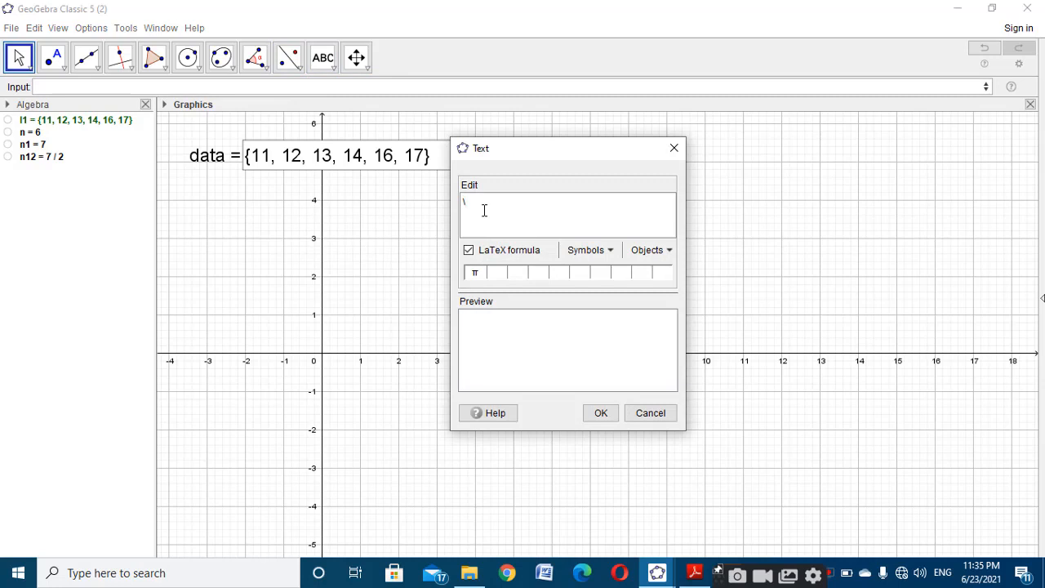
pyautogui.write('\\text{Find the median value of the given data')
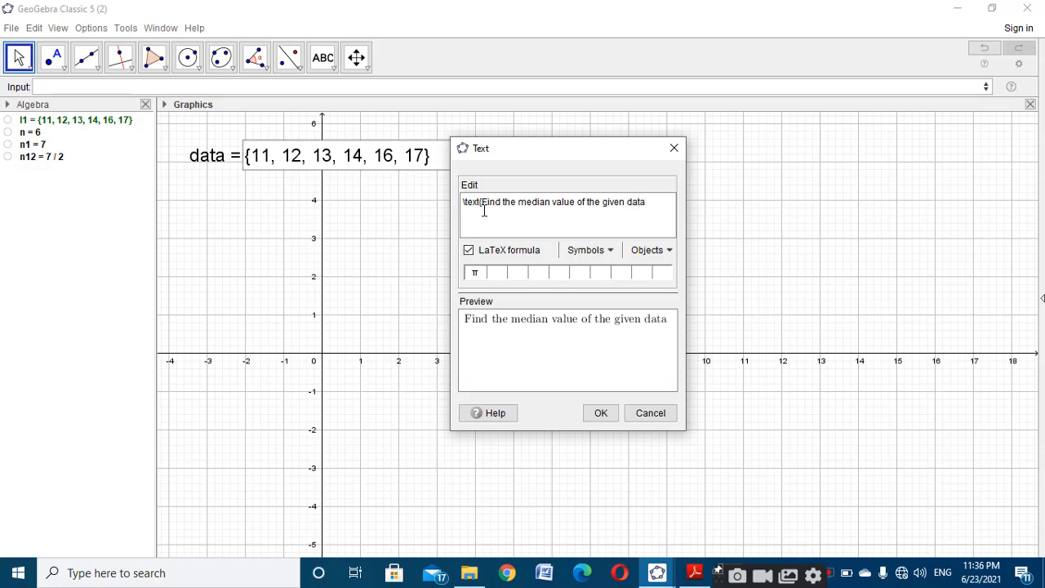
pyautogui.write('.')
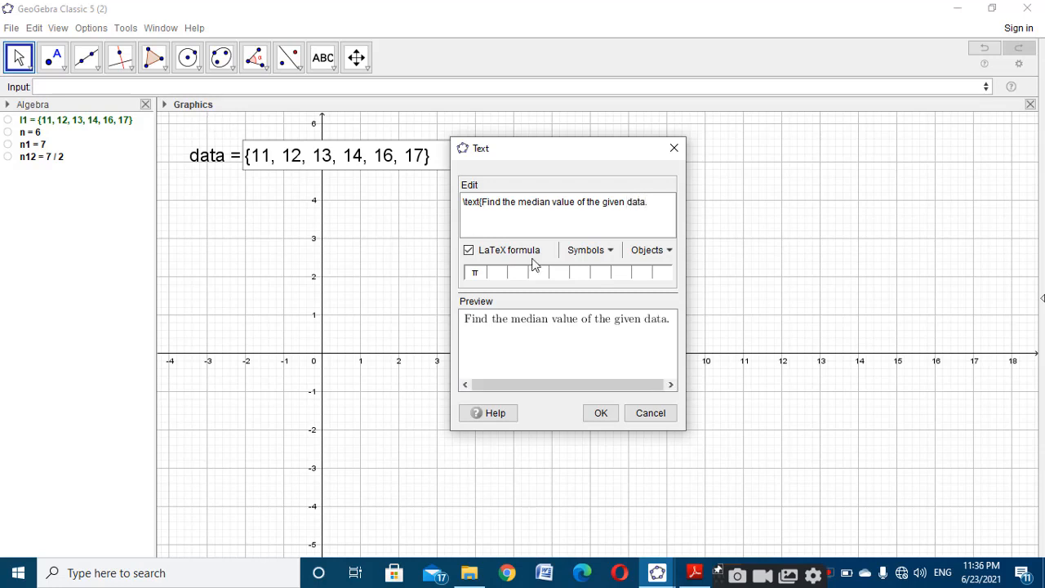
pyautogui.click(599, 414)
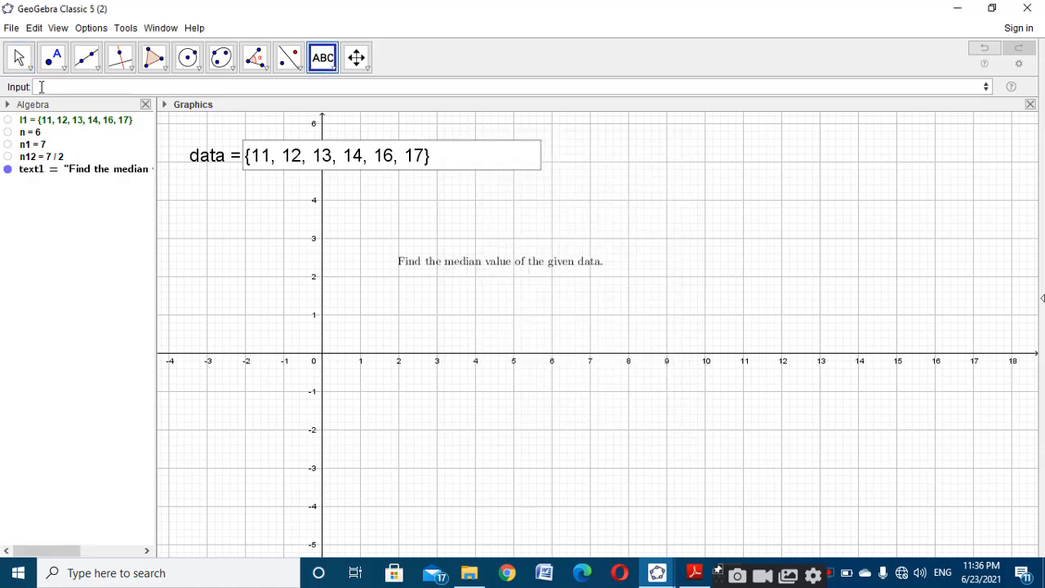
# Make the "Find the median value of the given data." text bold and set its size to Medium.
pyautogui.click(19, 57)
pyautogui.click(484, 268)
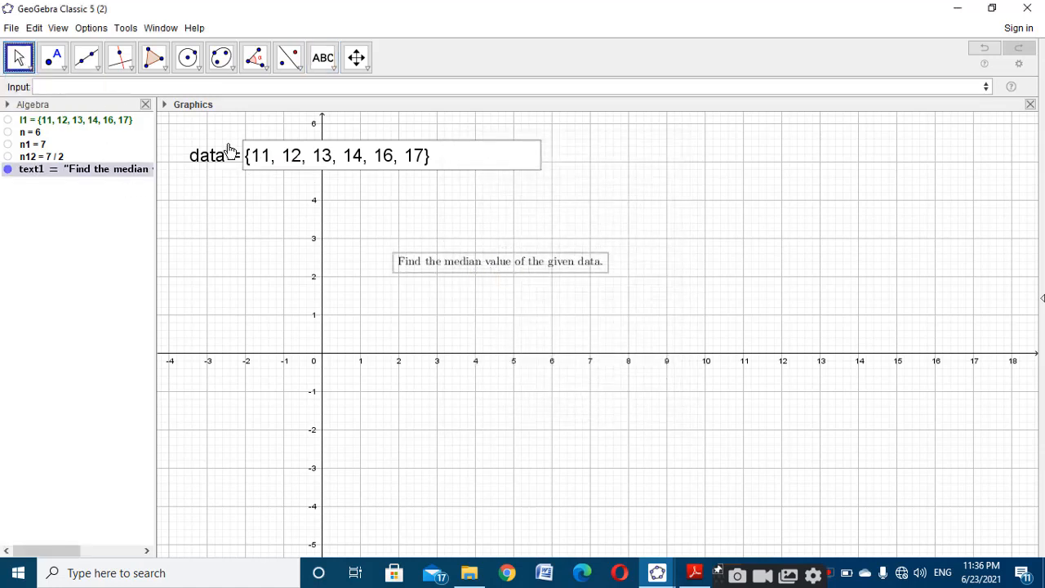
pyautogui.click(165, 109)
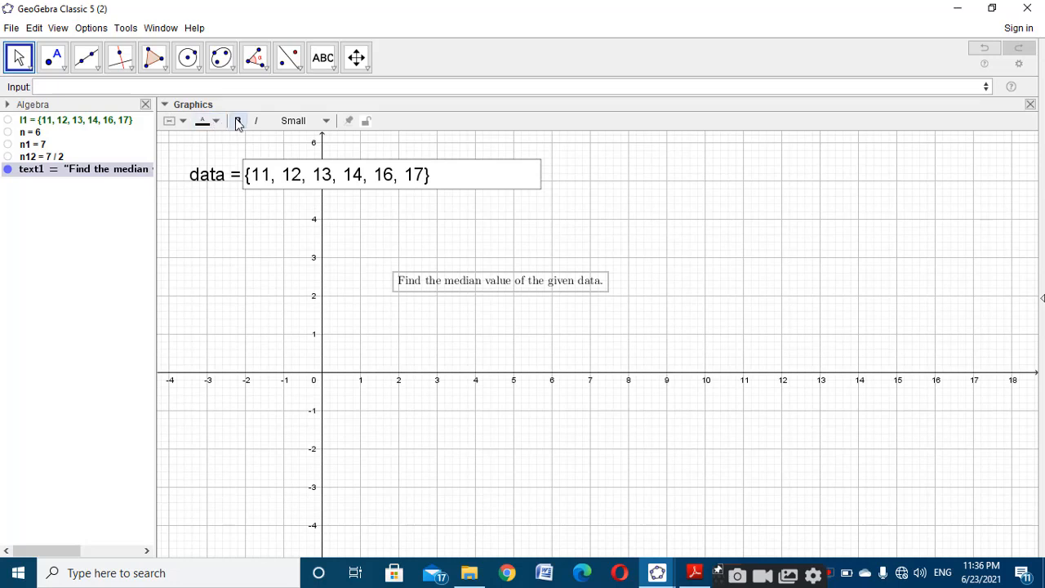
pyautogui.click(238, 121)
pyautogui.click(308, 121)
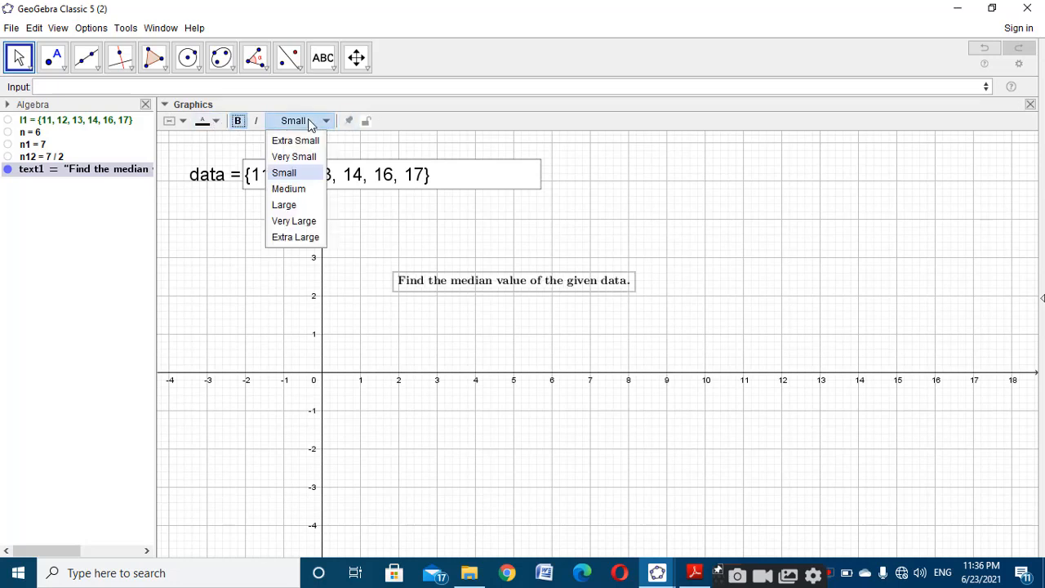
pyautogui.click(291, 189)
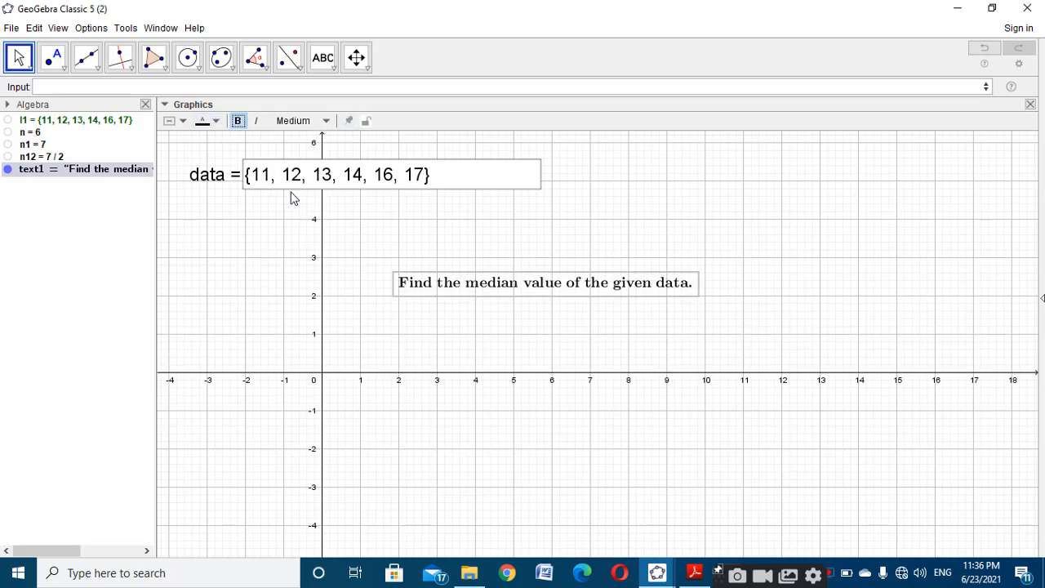
# Insert a → symbol at the start of the "Find the median value" text and move the text directly below the "data =" input box.
pyautogui.rightClick(468, 282)
pyautogui.click(502, 387)
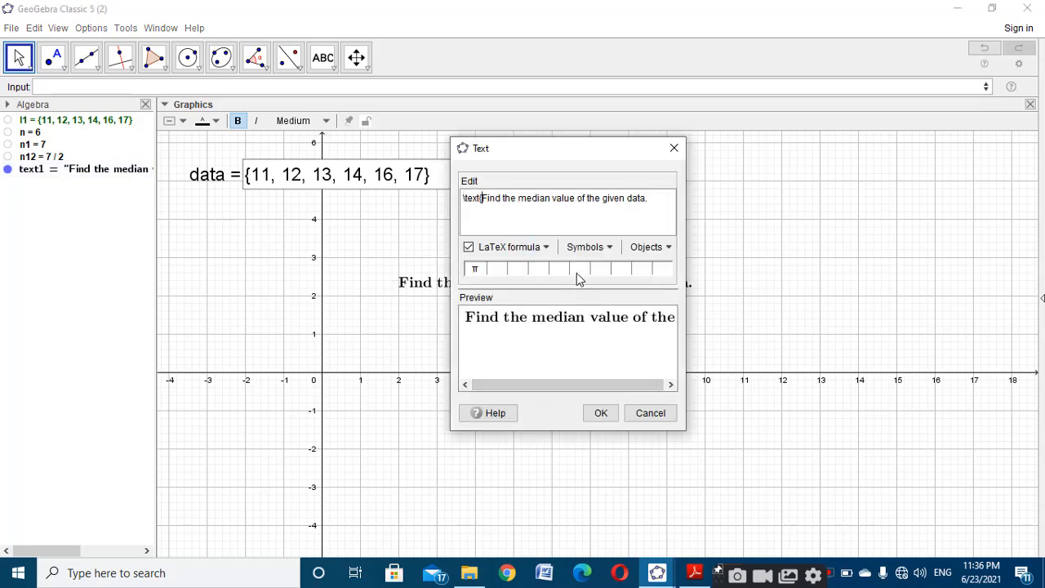
pyautogui.click(586, 247)
pyautogui.moveTo(604, 386)
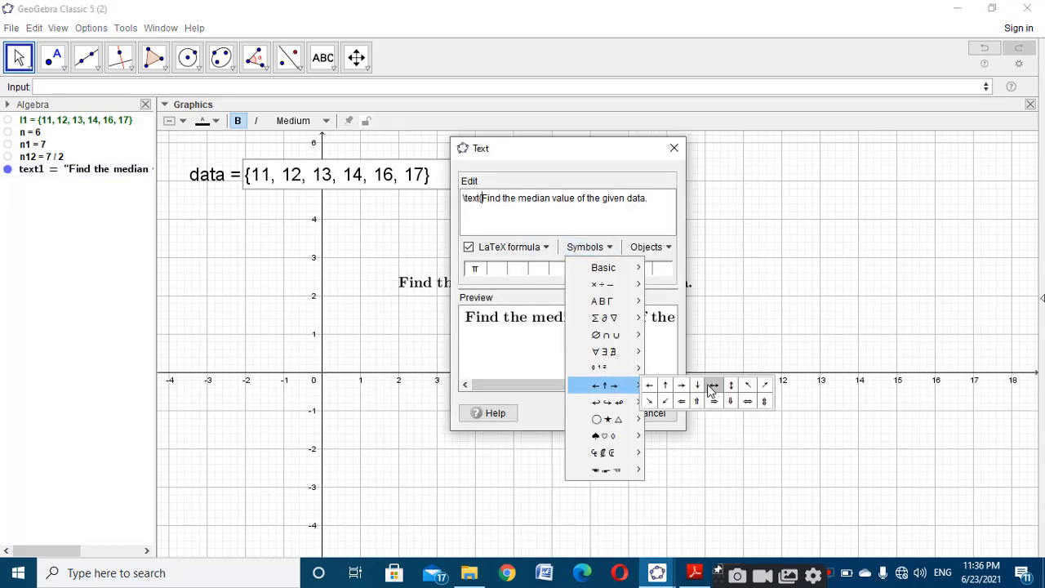
pyautogui.click(682, 385)
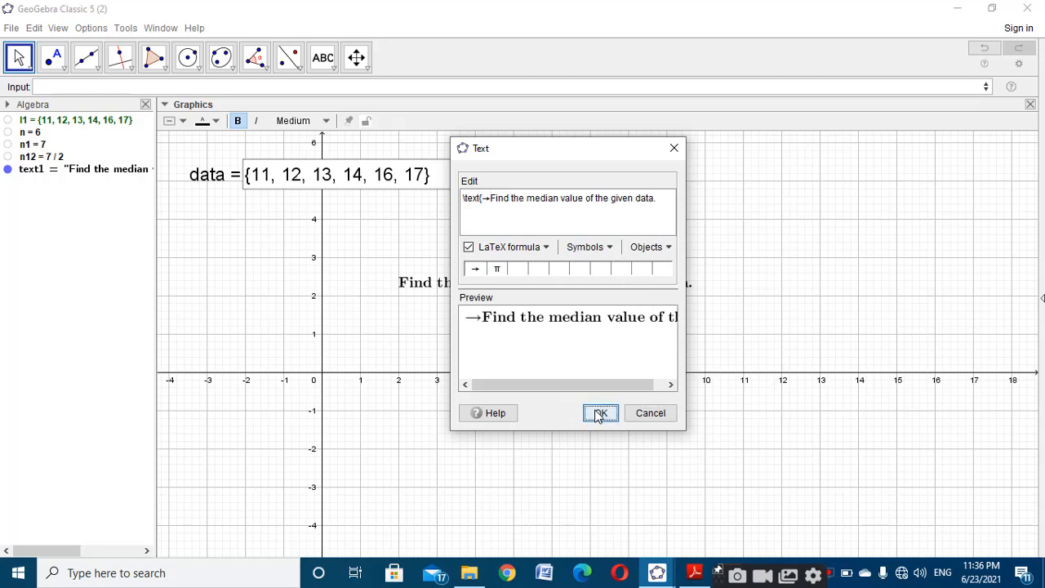
pyautogui.click(600, 414)
pyautogui.moveTo(528, 296); pyautogui.dragTo(307, 220)
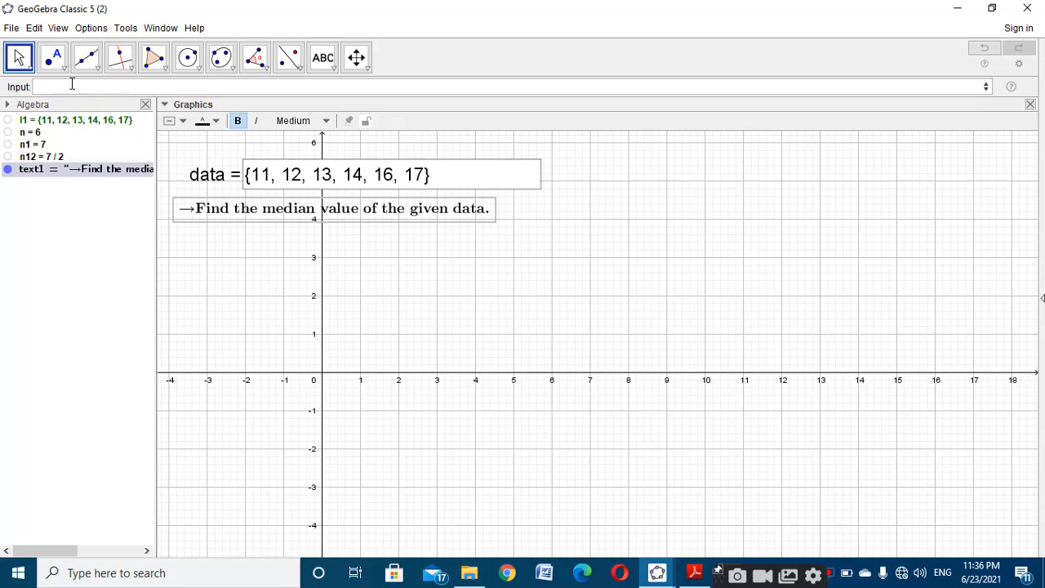
pyautogui.click(634, 325)
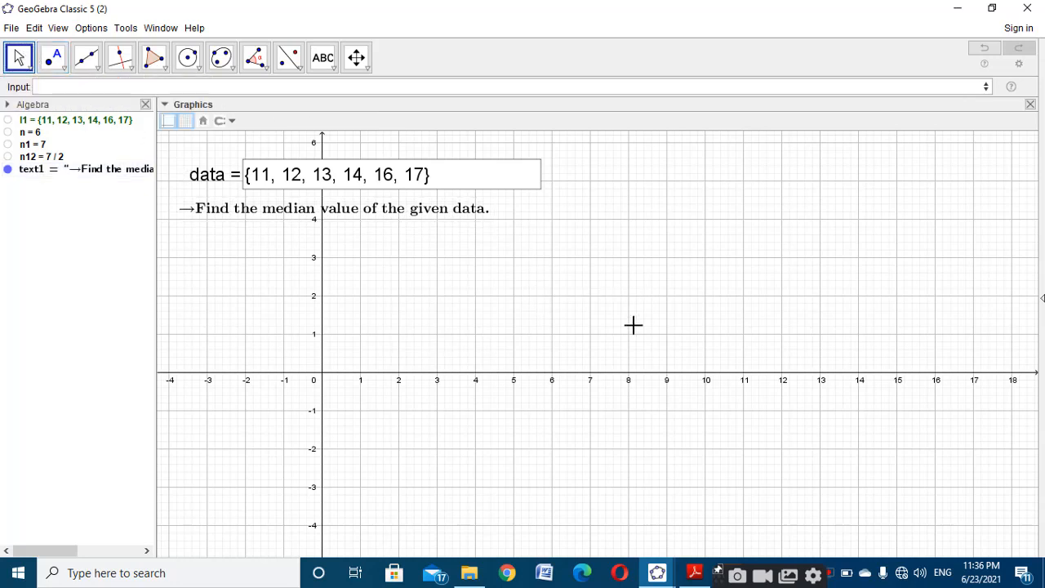
# After viewing the finished applet, begin a TableText command in the new file with a nested Sequence of expression, variable, start value and end value.
pyautogui.click(665, 569)
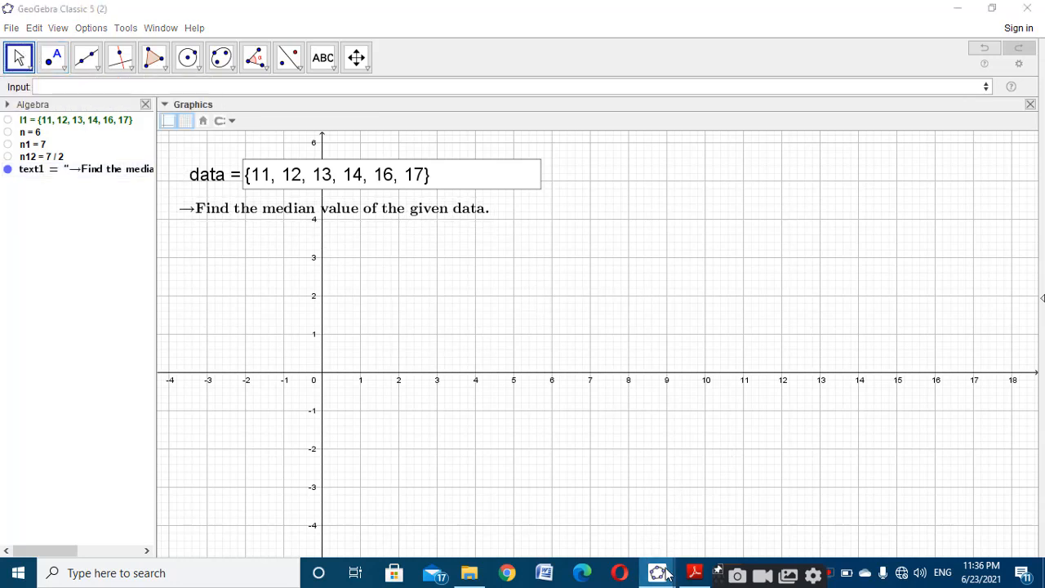
pyautogui.click(585, 516)
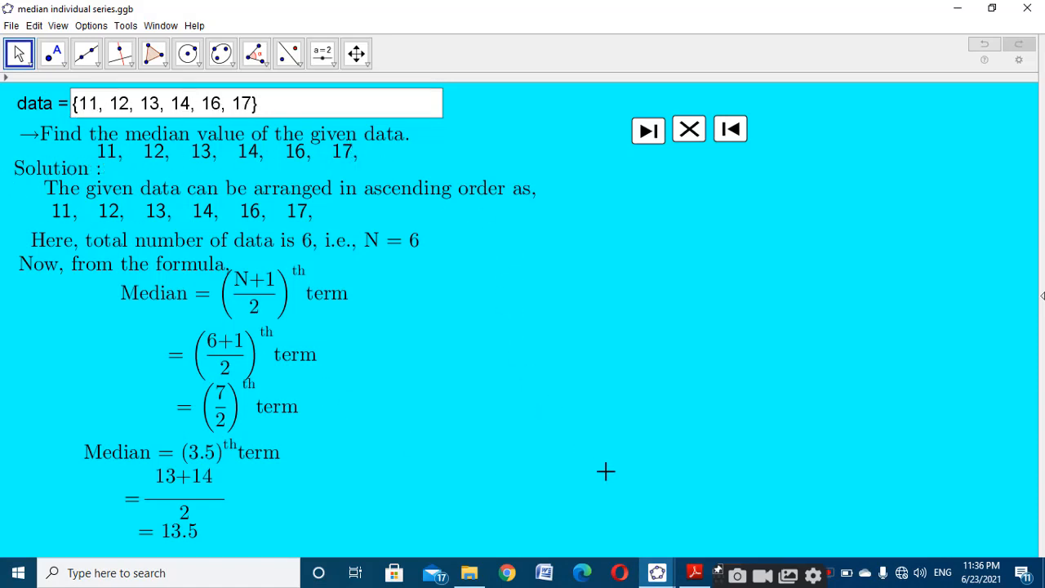
pyautogui.moveTo(657, 571)
pyautogui.click(801, 509)
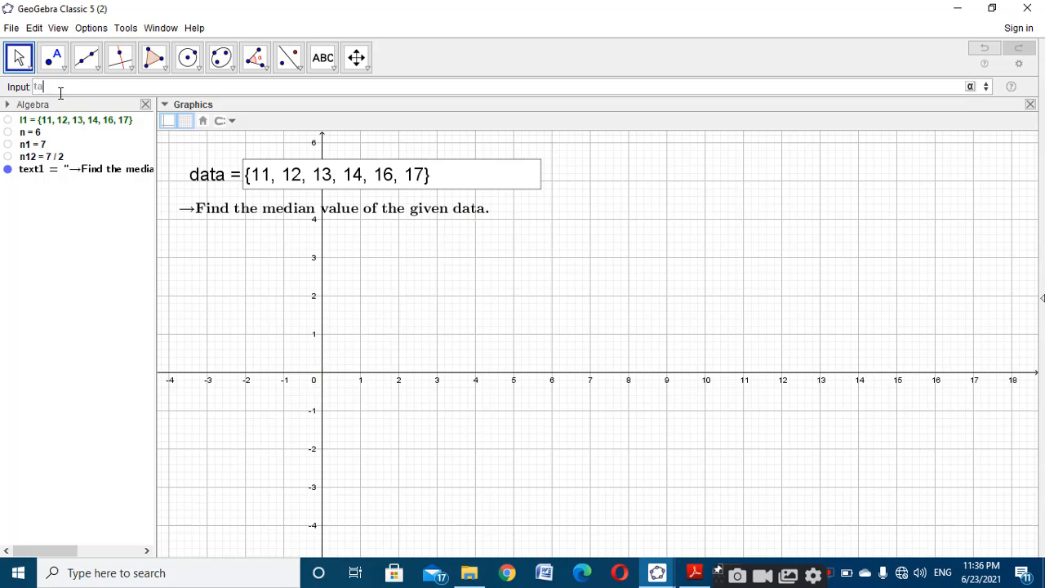
pyautogui.click(61, 90)
pyautogui.write('tablet')
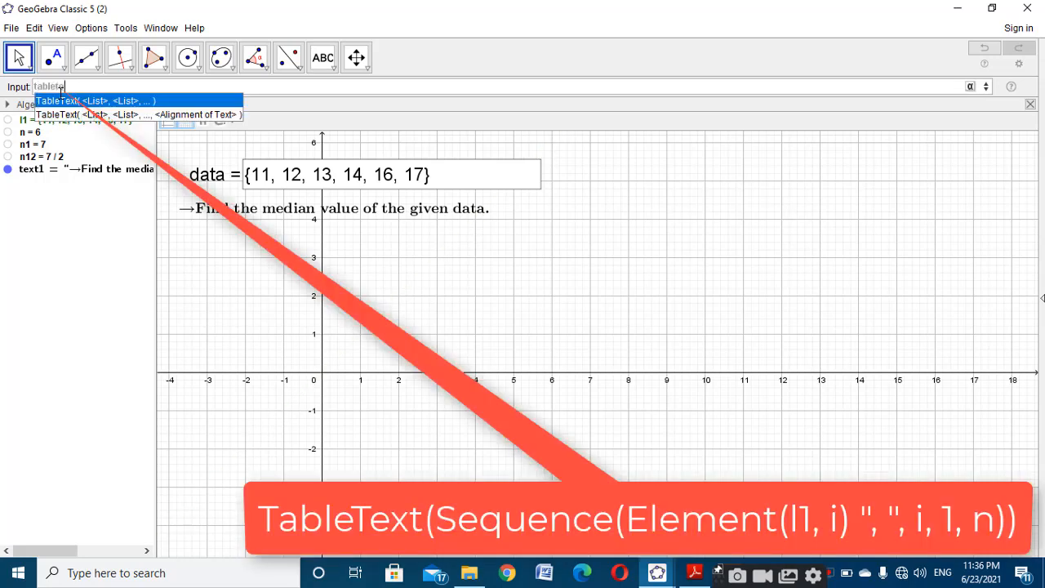
pyautogui.write('ext')
pyautogui.press('Escape')
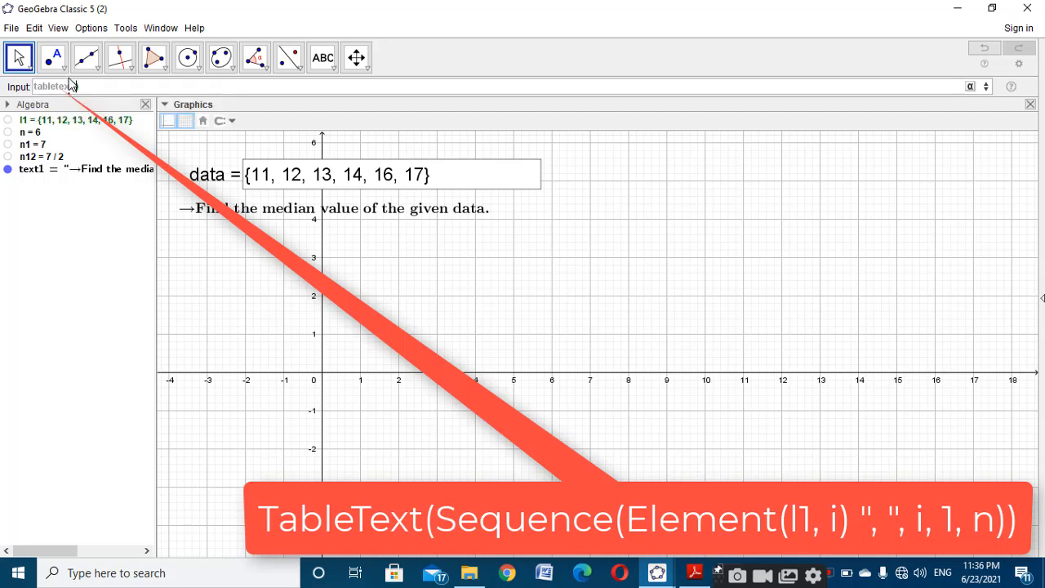
pyautogui.write('(sequ')
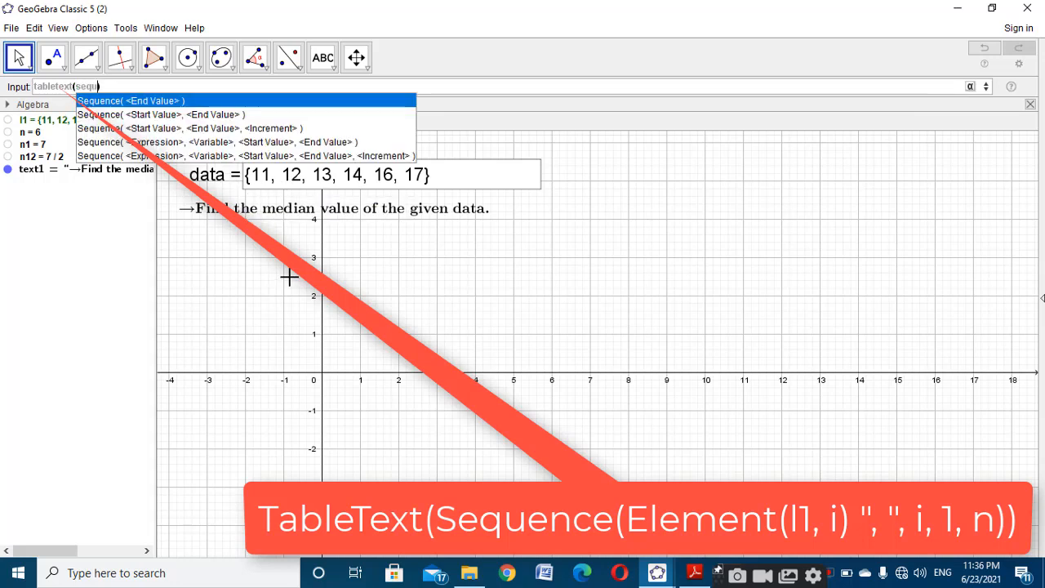
pyautogui.click(209, 142)
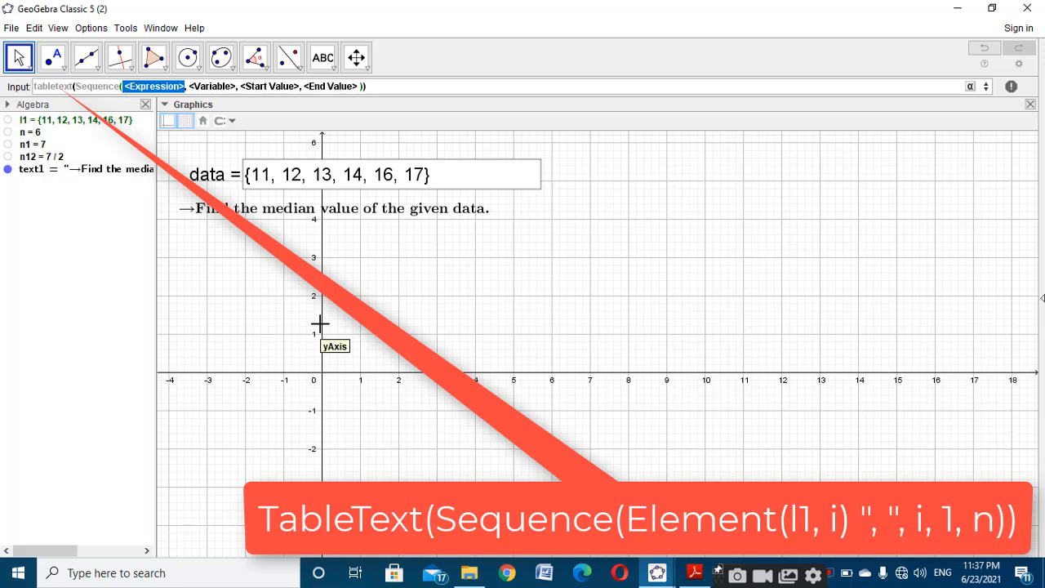
# Complete the command as TableText(Sequence(Element(l1, i)", ", i, 1, n)) and create the text.
pyautogui.write('Ele')
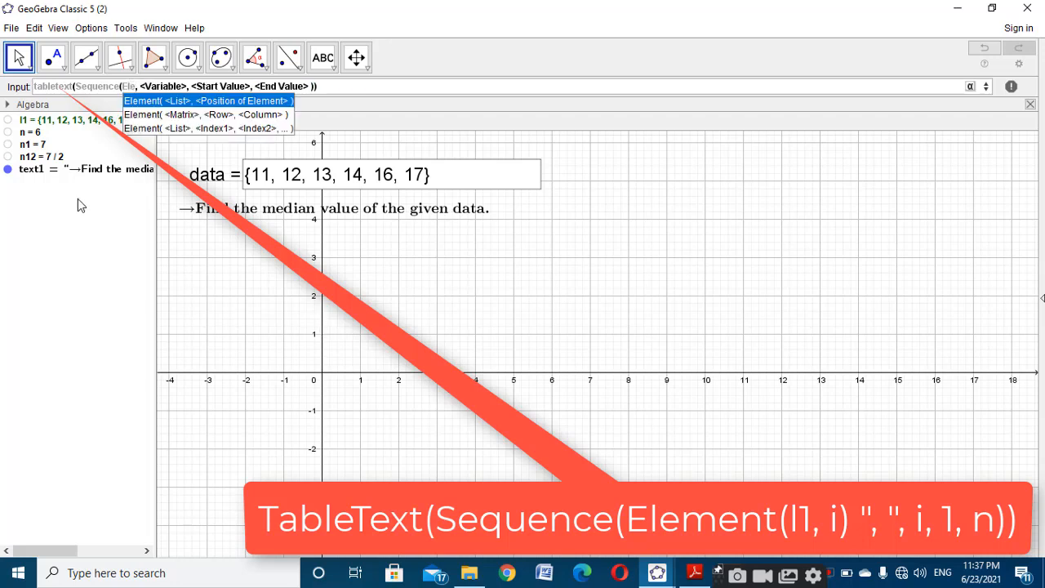
pyautogui.click(195, 111)
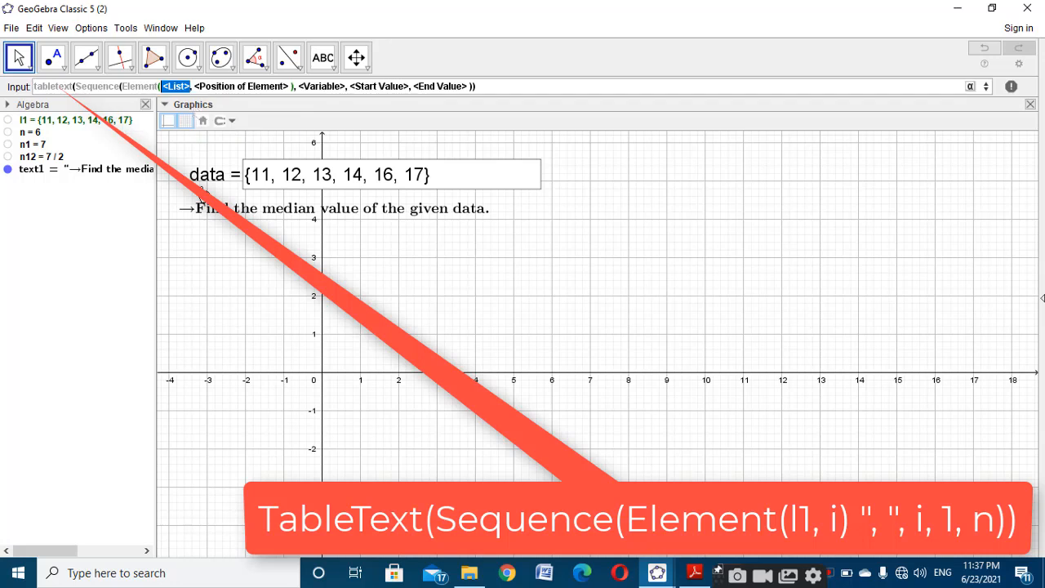
pyautogui.write('l1')
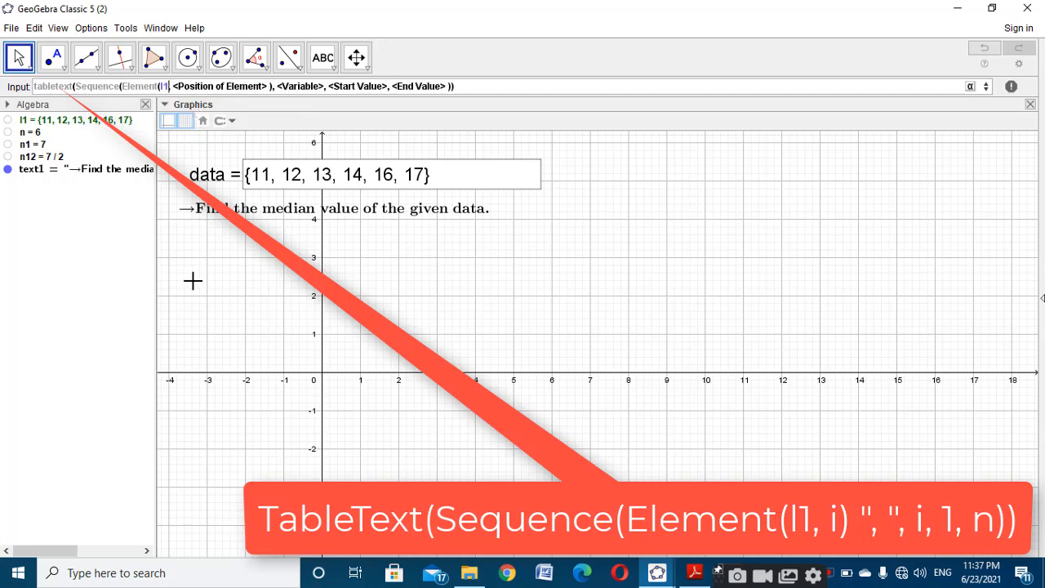
pyautogui.press('Tab')
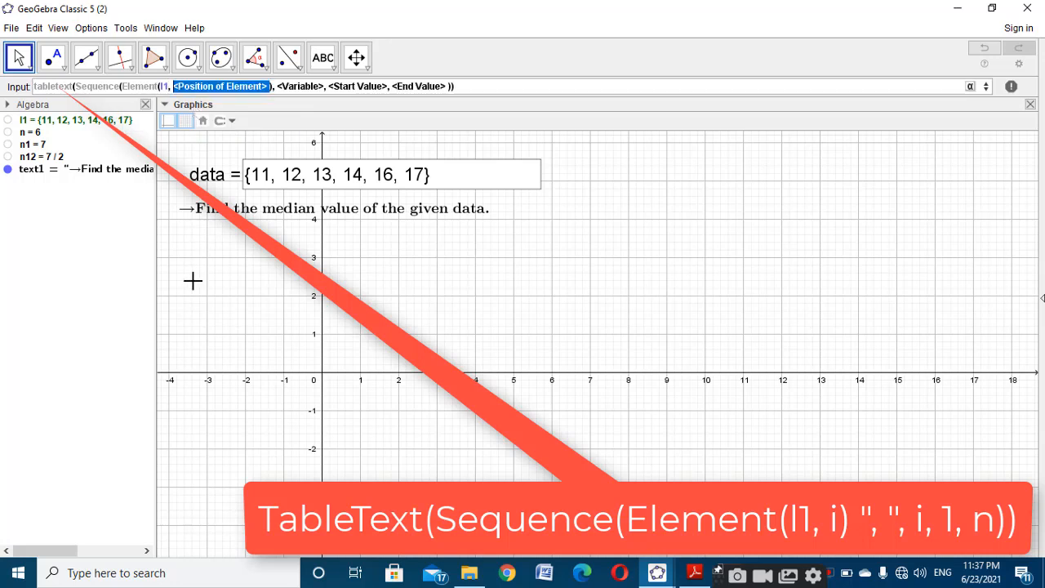
pyautogui.write('i')
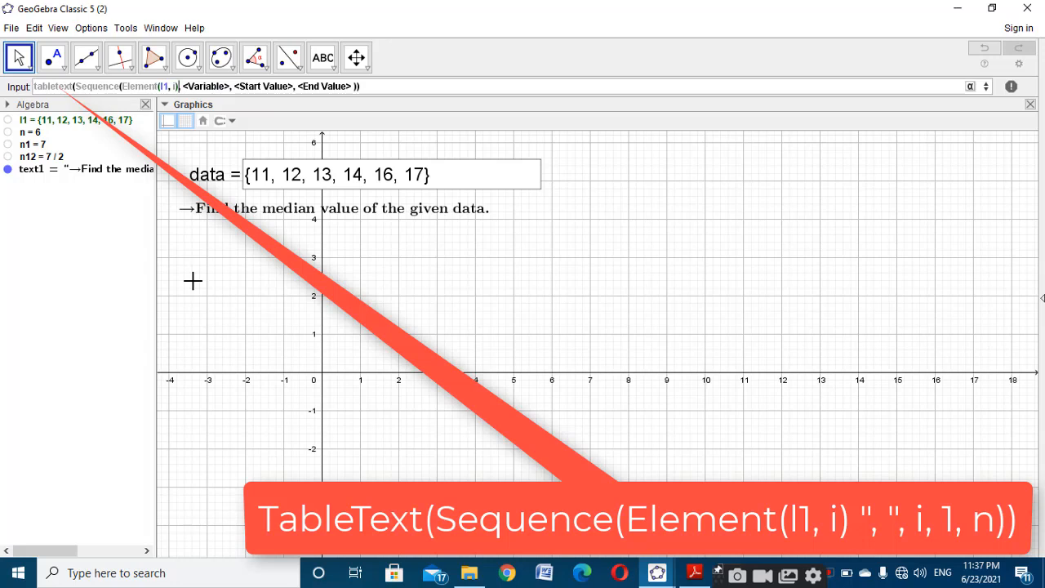
pyautogui.write('"')
pyautogui.press('Tab')
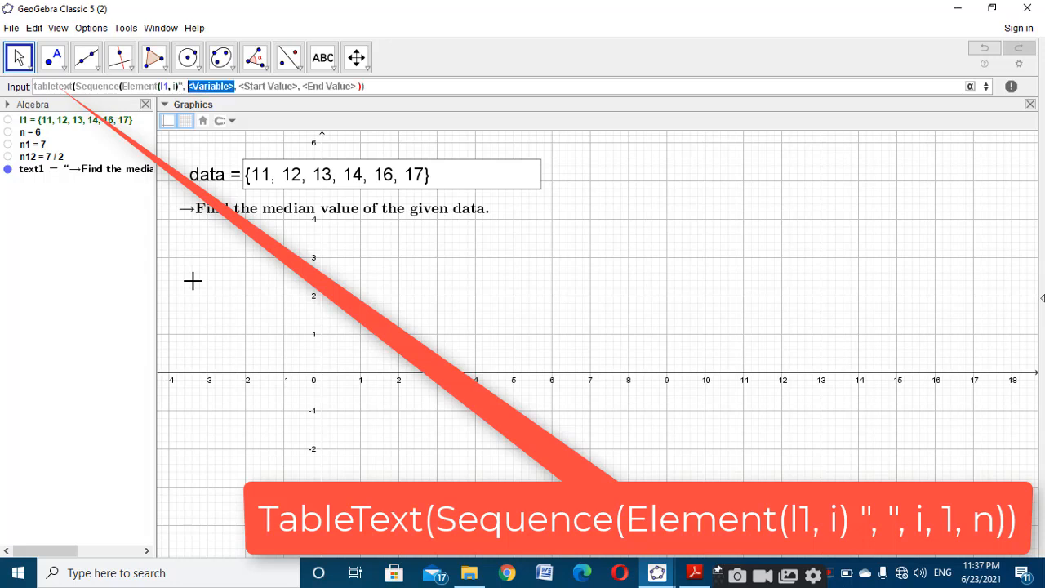
pyautogui.write('"')
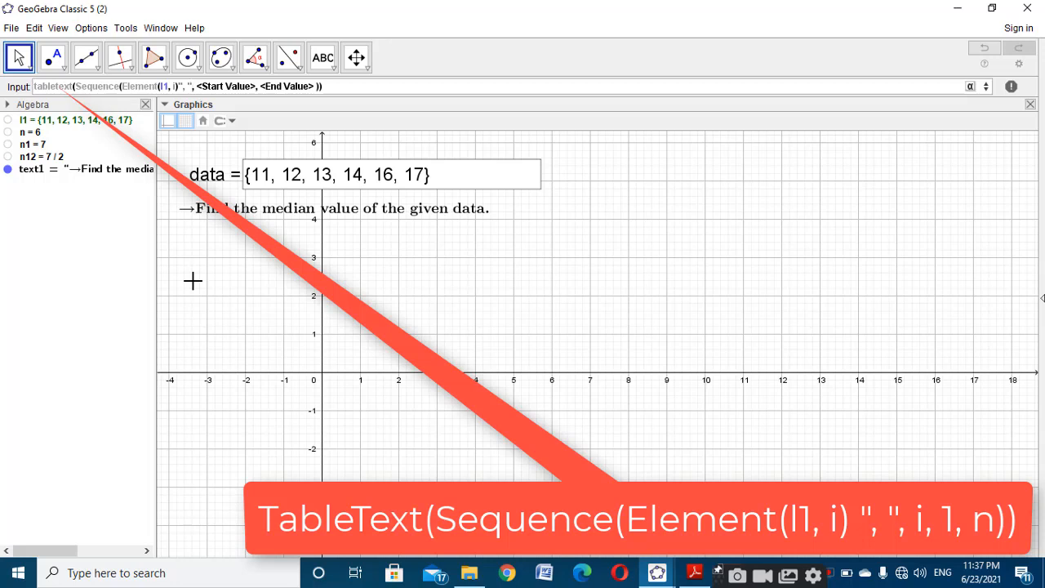
pyautogui.press('Tab')
pyautogui.write('i')
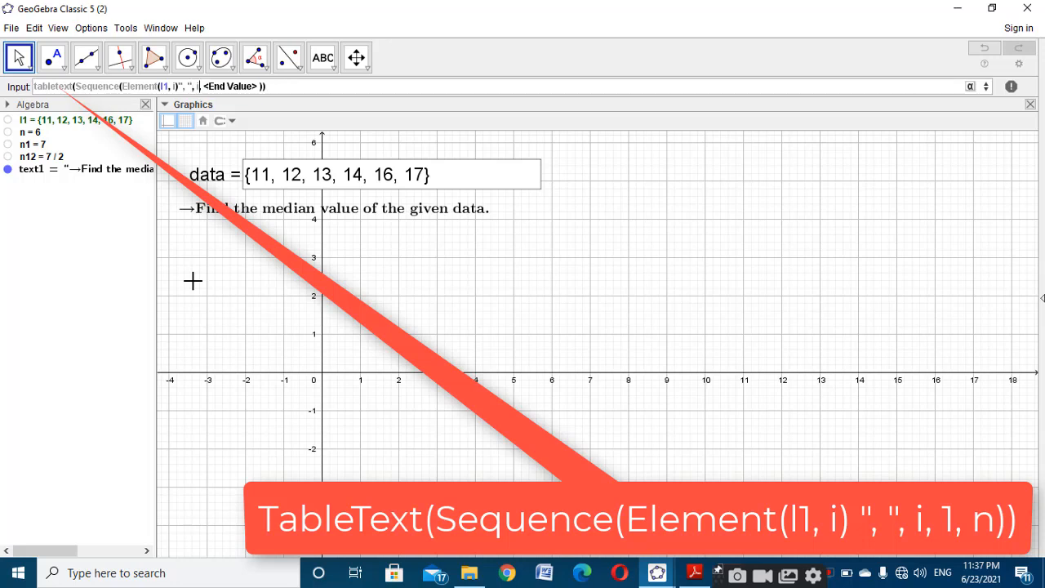
pyautogui.press('Tab')
pyautogui.write('1')
pyautogui.press('Right')
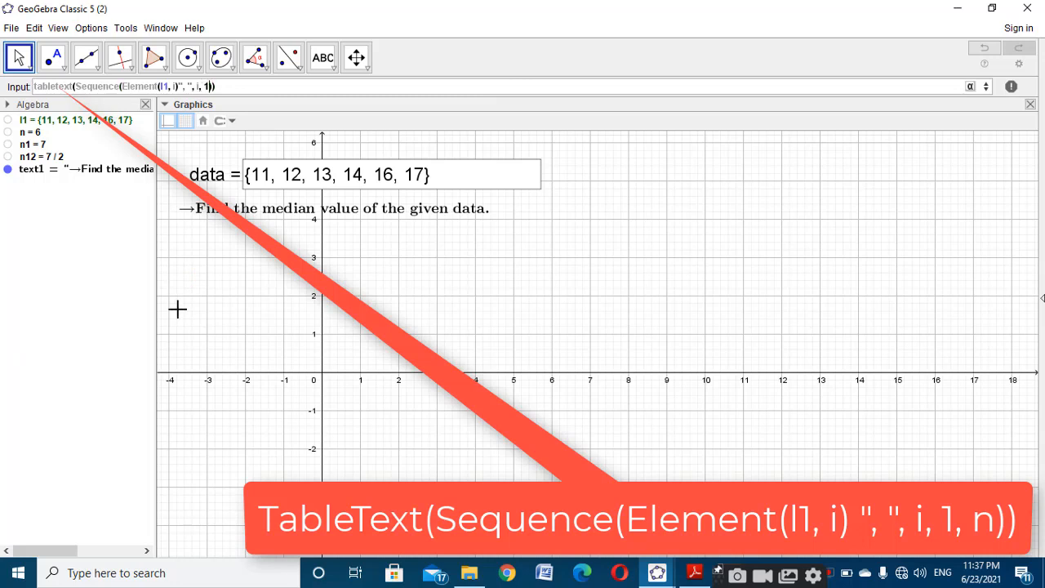
pyautogui.write(',n')
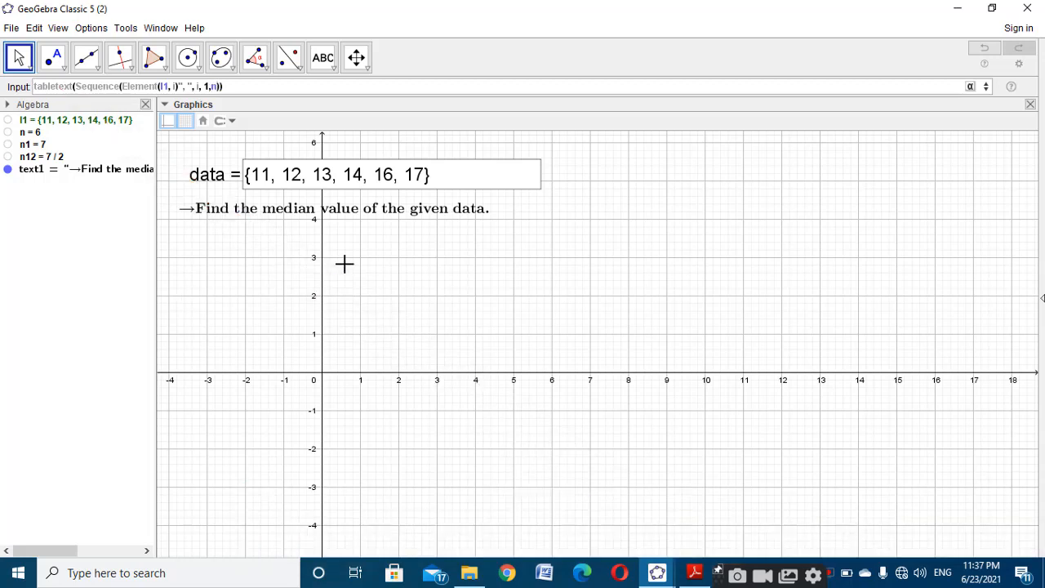
pyautogui.press('Return')
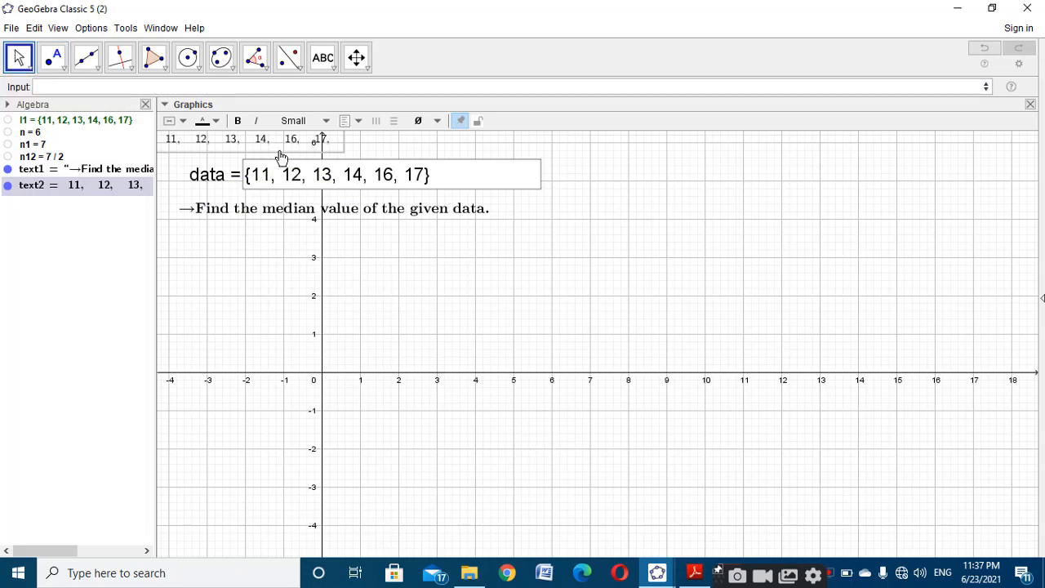
# Move the data row text below the "Find the median value" text, set its size to Medium and make it bold.
pyautogui.moveTo(286, 147); pyautogui.dragTo(318, 250)
pyautogui.click(293, 120)
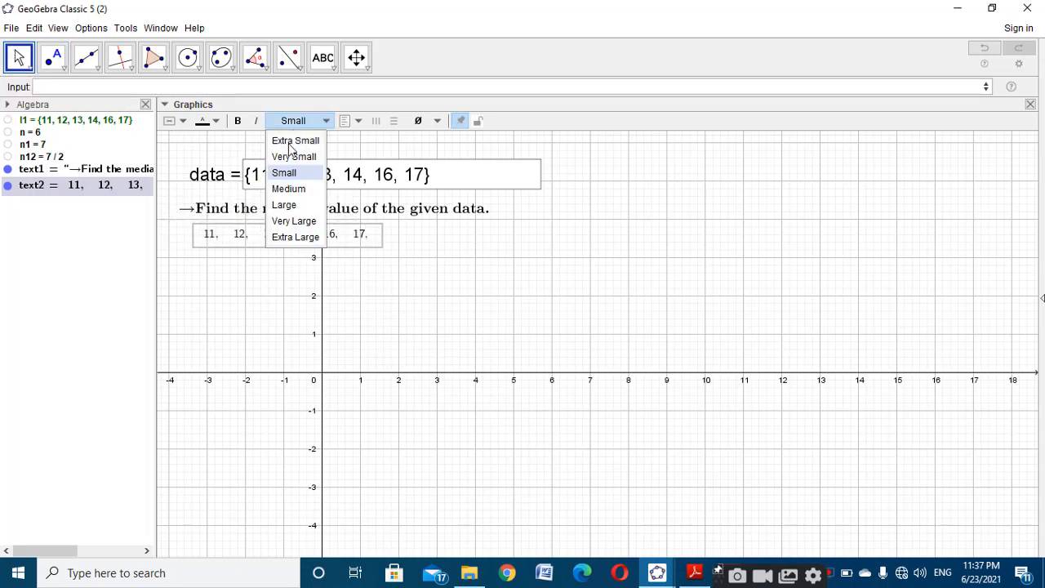
pyautogui.click(289, 187)
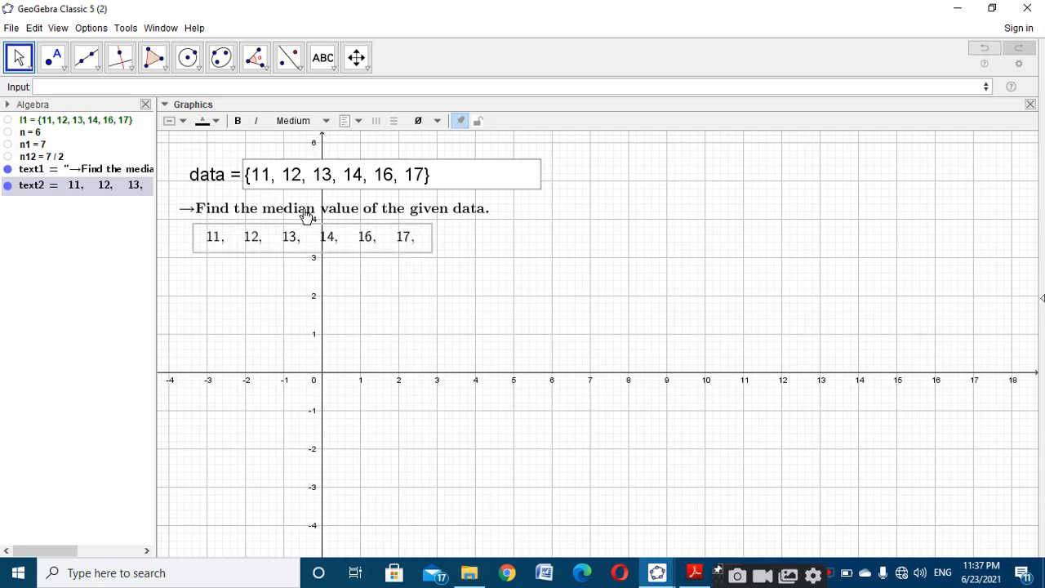
pyautogui.click(238, 120)
pyautogui.click(445, 301)
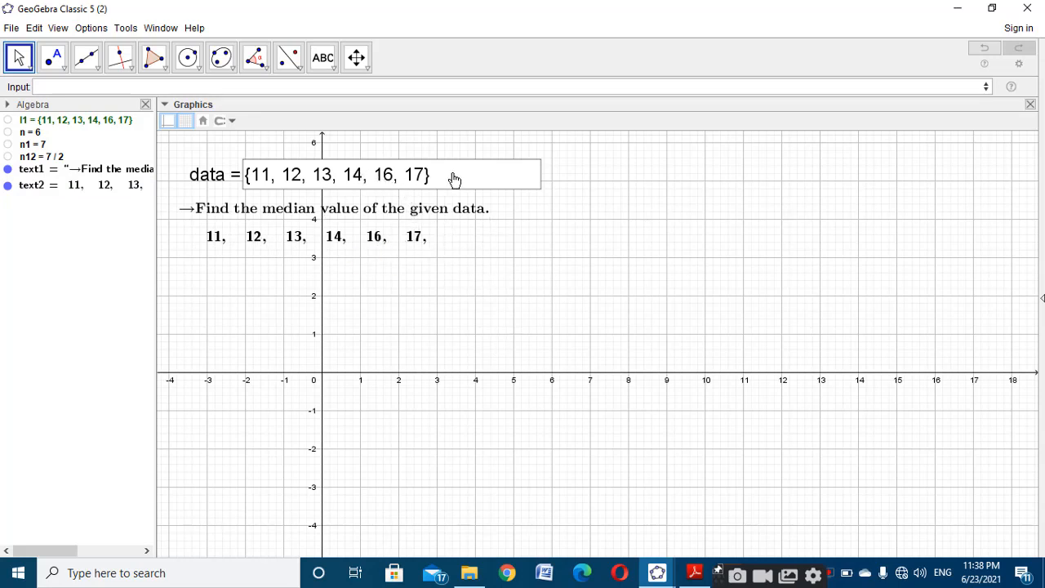
# Change the list in the "data =" input box to {11, 12, 13, 17, 16, 14}.
pyautogui.click(361, 183)
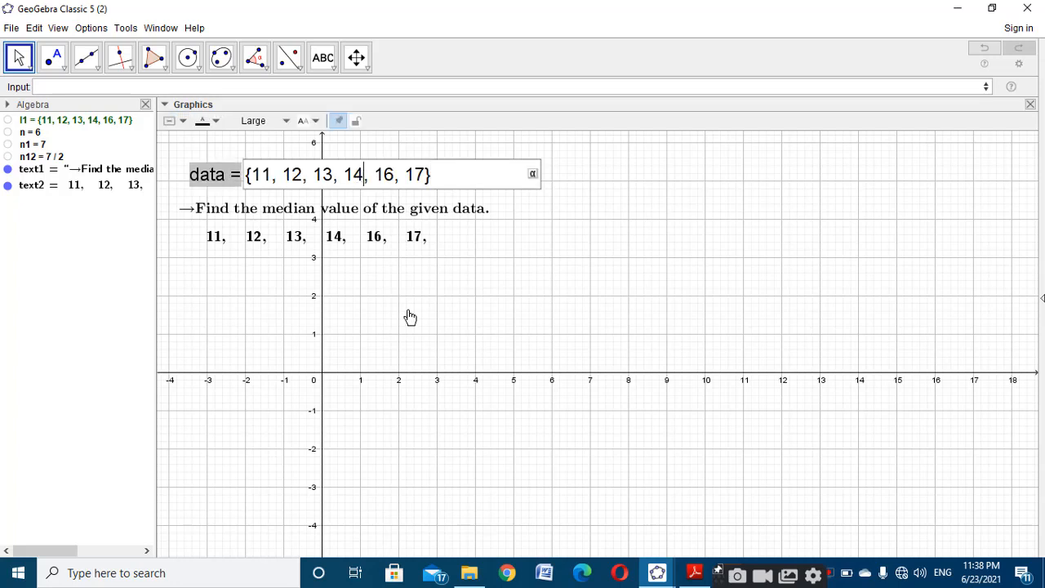
pyautogui.press('BackSpace')
pyautogui.write('7')
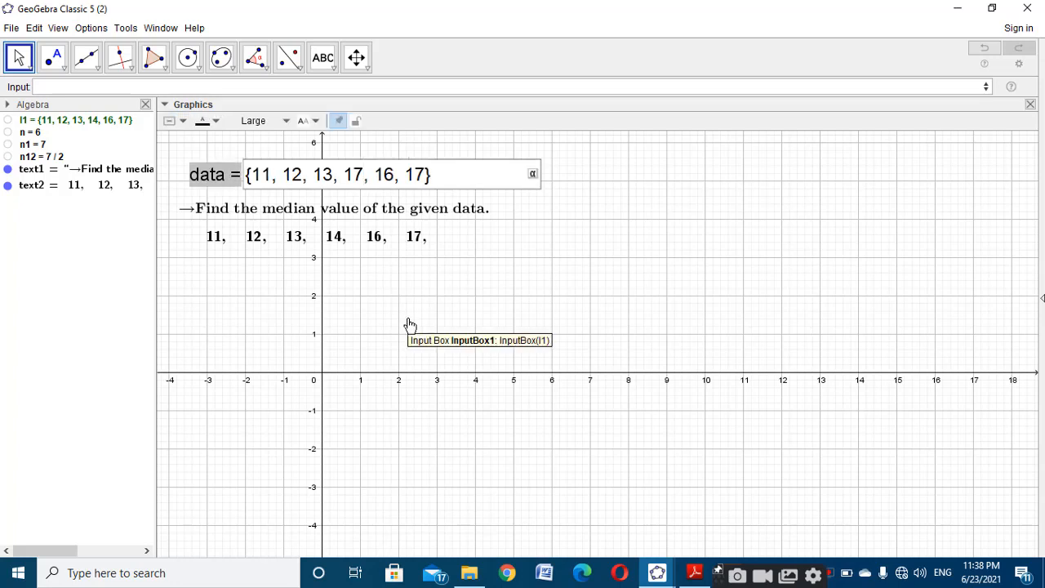
pyautogui.click(423, 175)
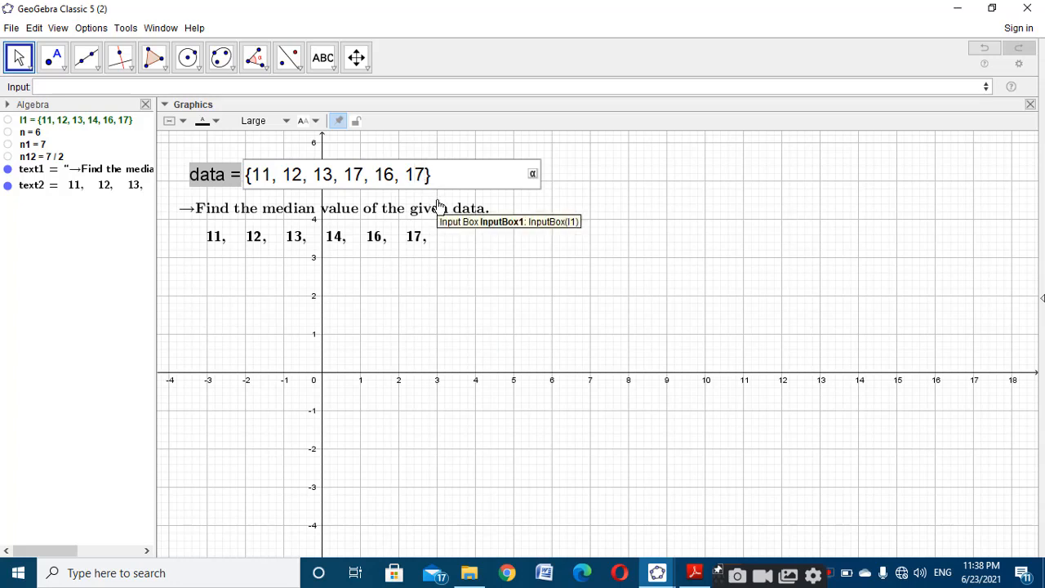
pyautogui.press('BackSpace')
pyautogui.press('BackSpace')
pyautogui.write('14')
pyautogui.click(512, 337)
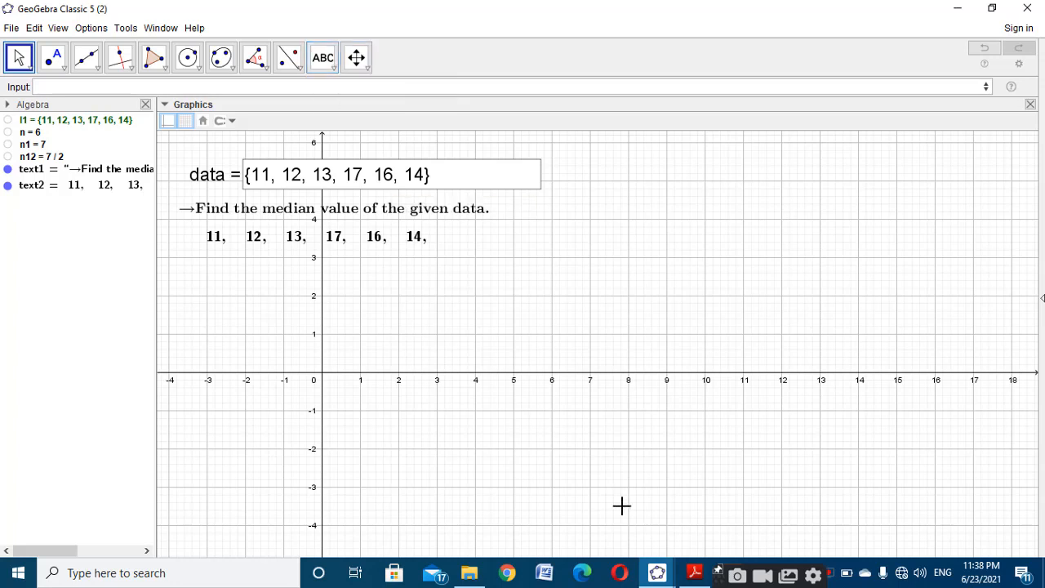
# After checking the finished applet, add the LaTeX text "Solution," below the data row in the new file.
pyautogui.moveTo(658, 572)
pyautogui.click(633, 543)
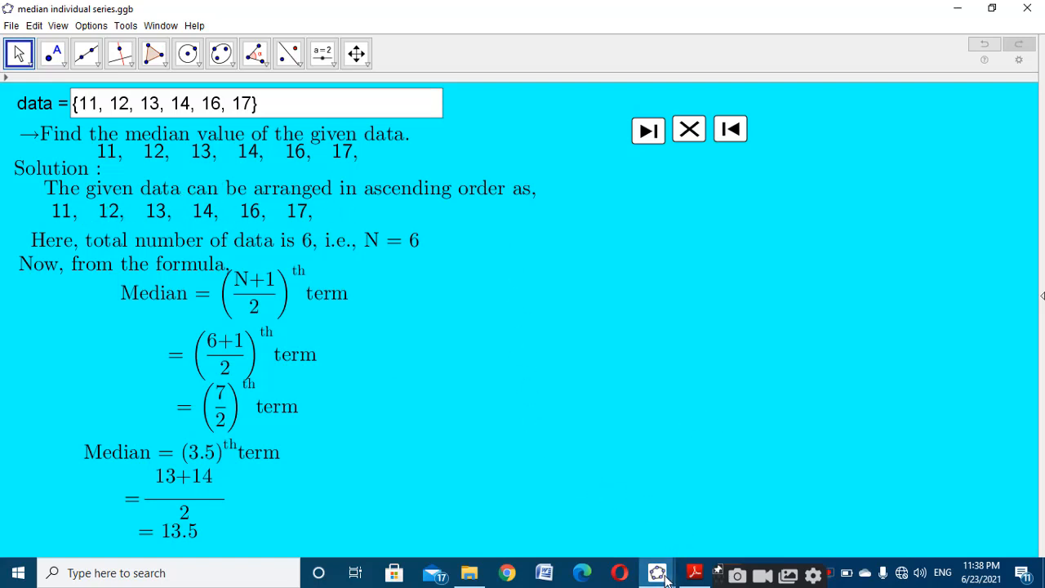
pyautogui.moveTo(657, 572)
pyautogui.click(691, 537)
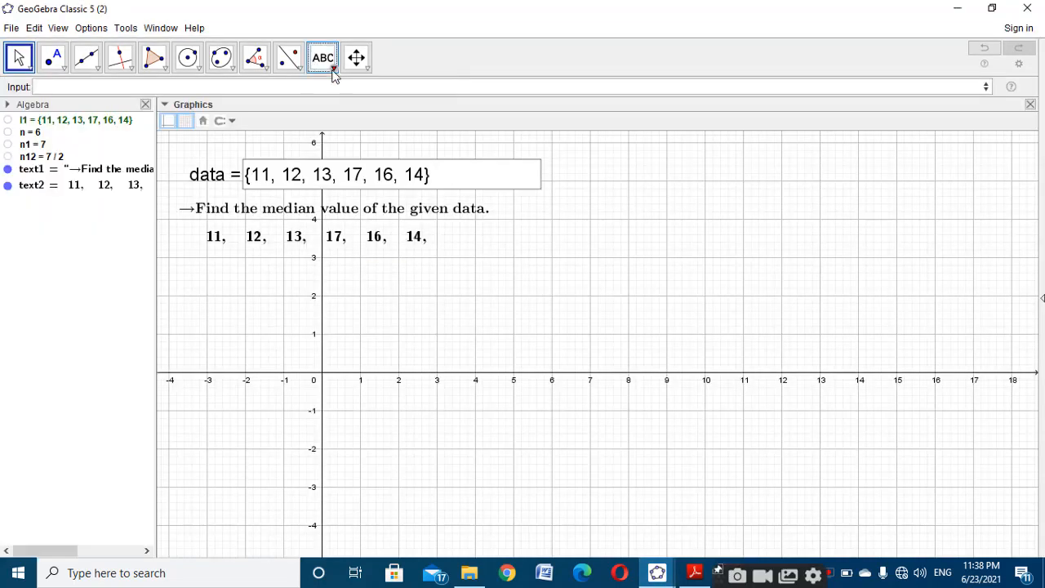
pyautogui.click(332, 72)
pyautogui.click(409, 259)
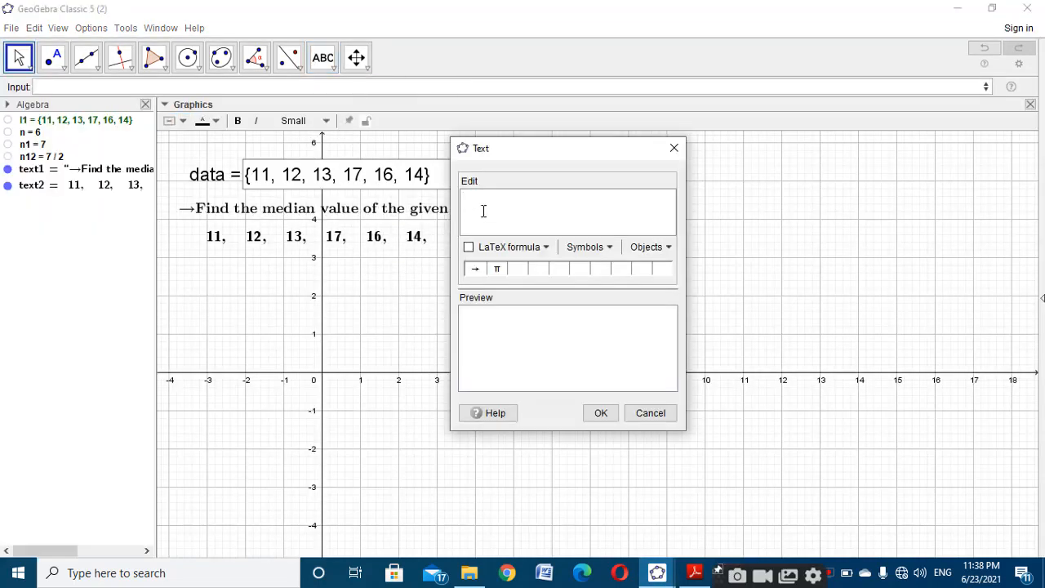
pyautogui.write('\\text{Solution,')
pyautogui.click(601, 414)
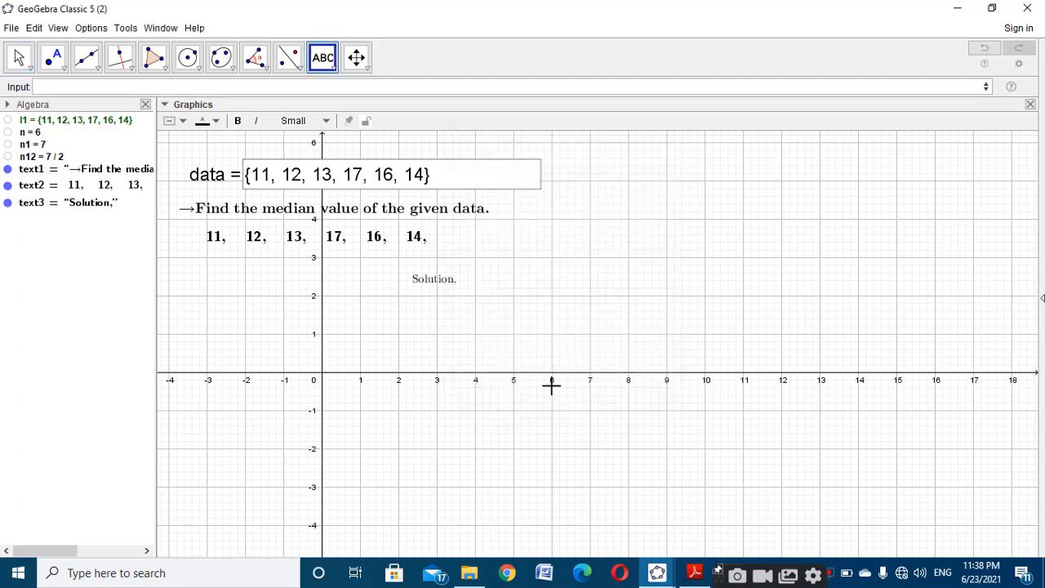
pyautogui.click(304, 121)
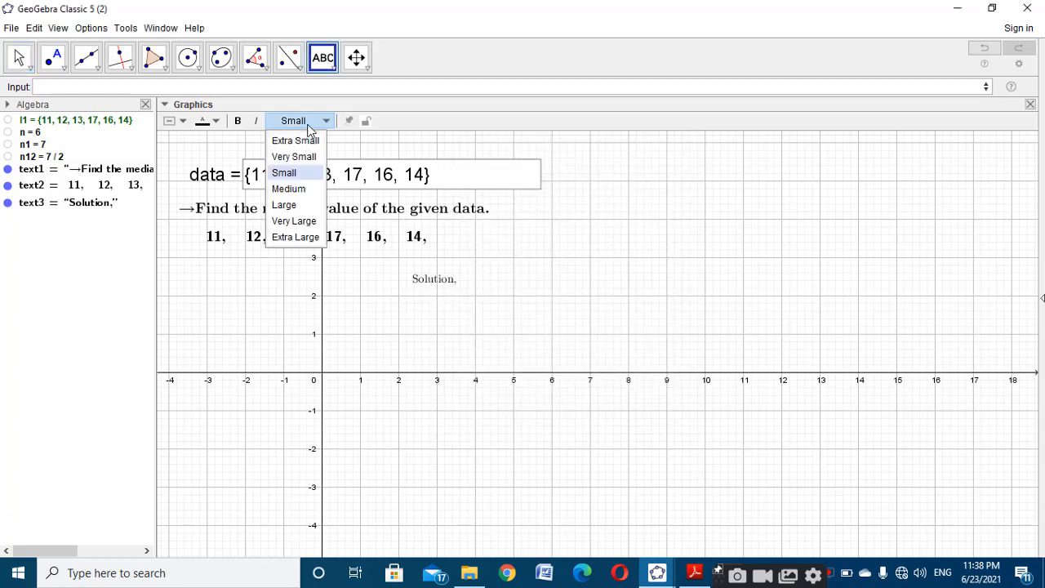
pyautogui.click(289, 189)
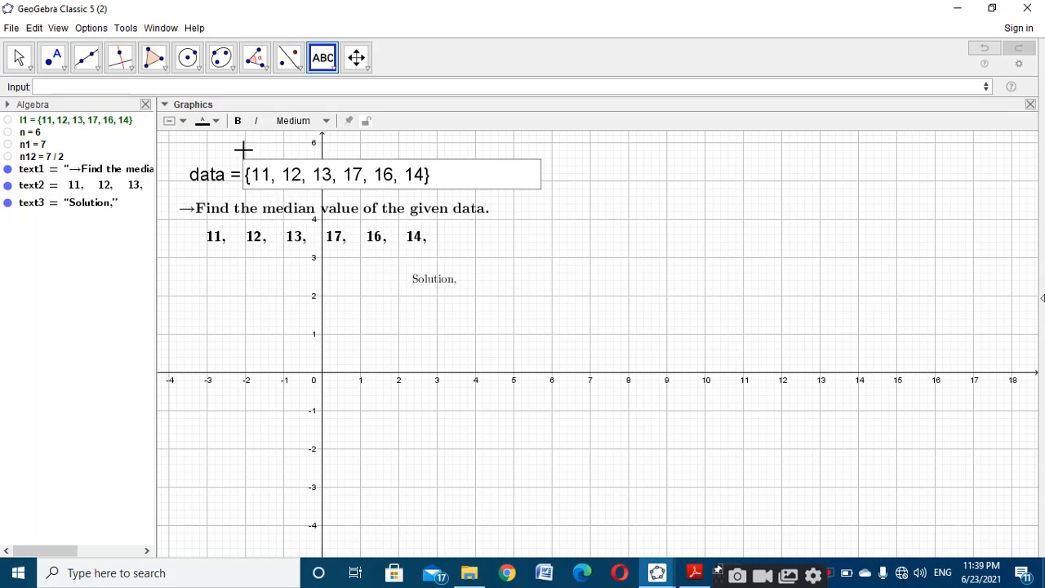
pyautogui.click(238, 121)
pyautogui.click(513, 344)
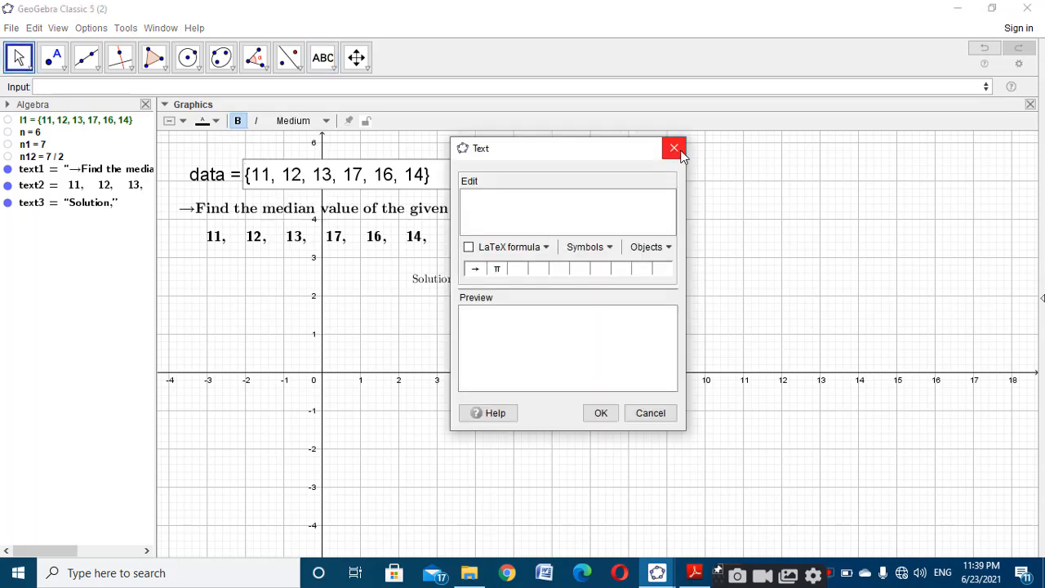
pyautogui.click(674, 148)
# Set the "Solution," text to Medium size and bold, and move it just below the start of the data row.
pyautogui.click(434, 280)
pyautogui.click(304, 121)
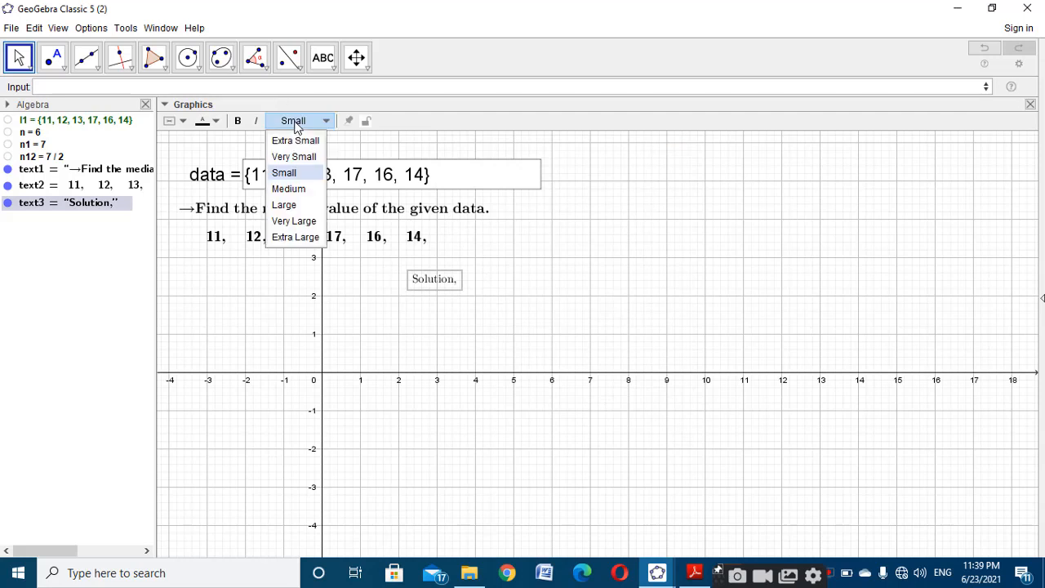
pyautogui.click(289, 189)
pyautogui.click(238, 122)
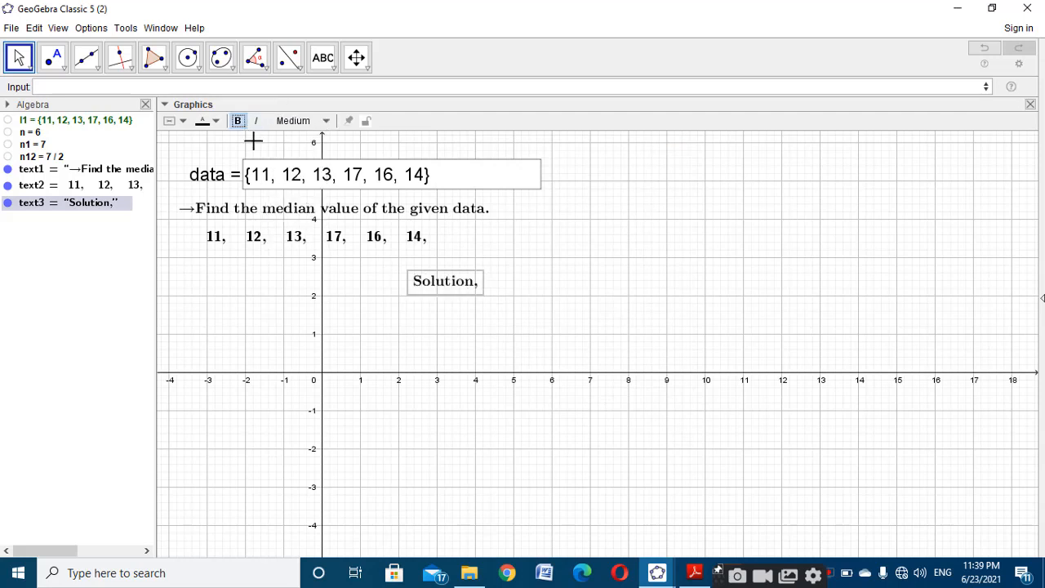
pyautogui.moveTo(436, 288); pyautogui.dragTo(197, 269)
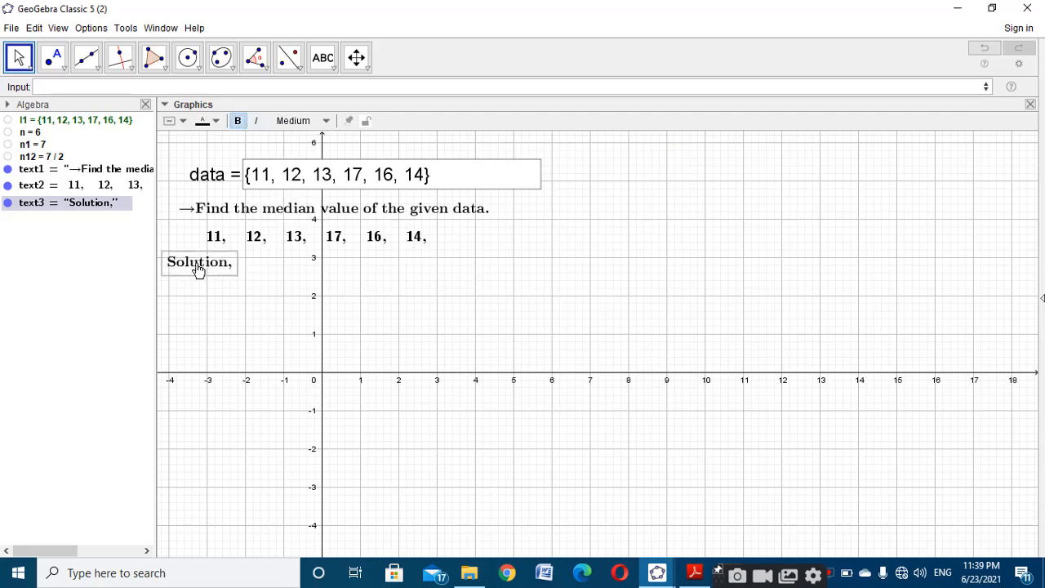
# Add the LaTeX text "The given data can be arranged in ascending order as." and place it just below the "Solution," text.
pyautogui.click(429, 317)
pyautogui.click(321, 62)
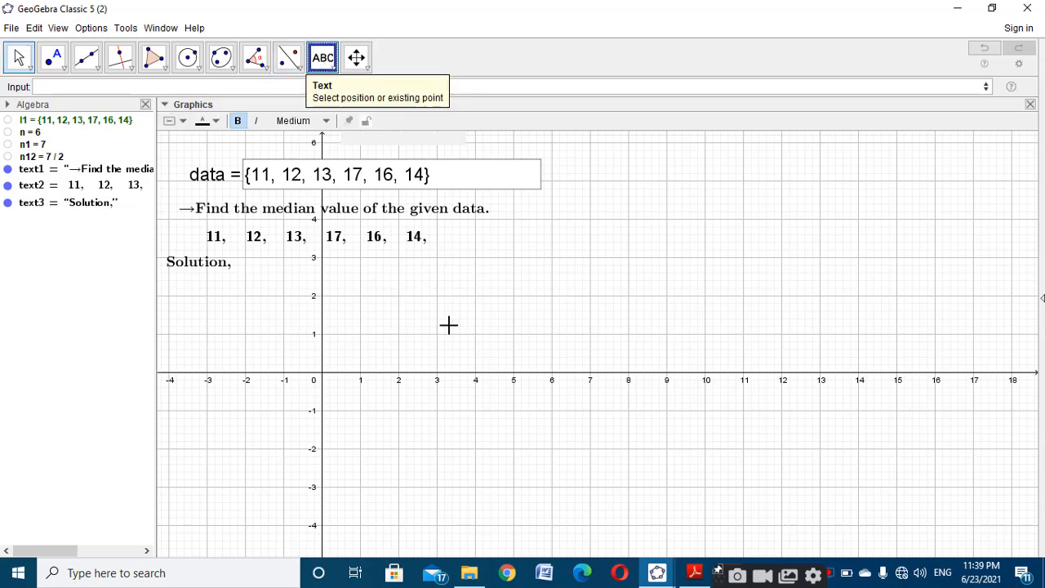
pyautogui.click(490, 373)
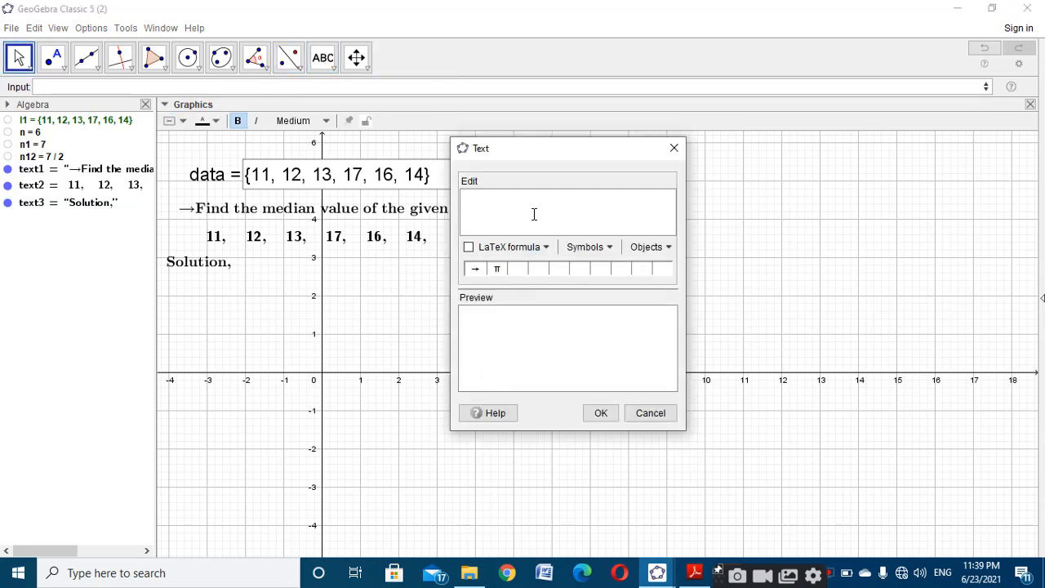
pyautogui.write('\\text{The given ')
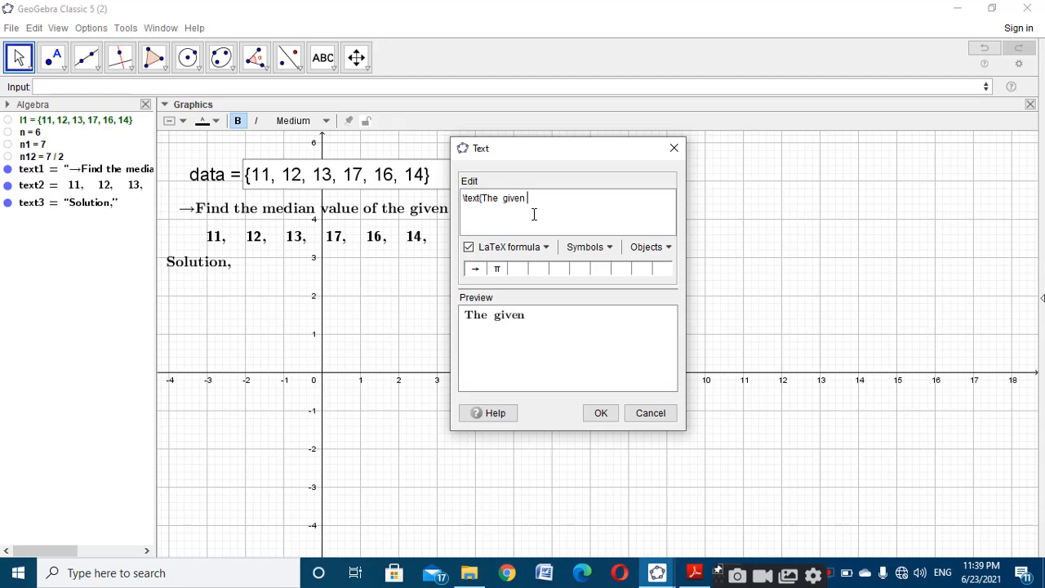
pyautogui.write('data can be arran')
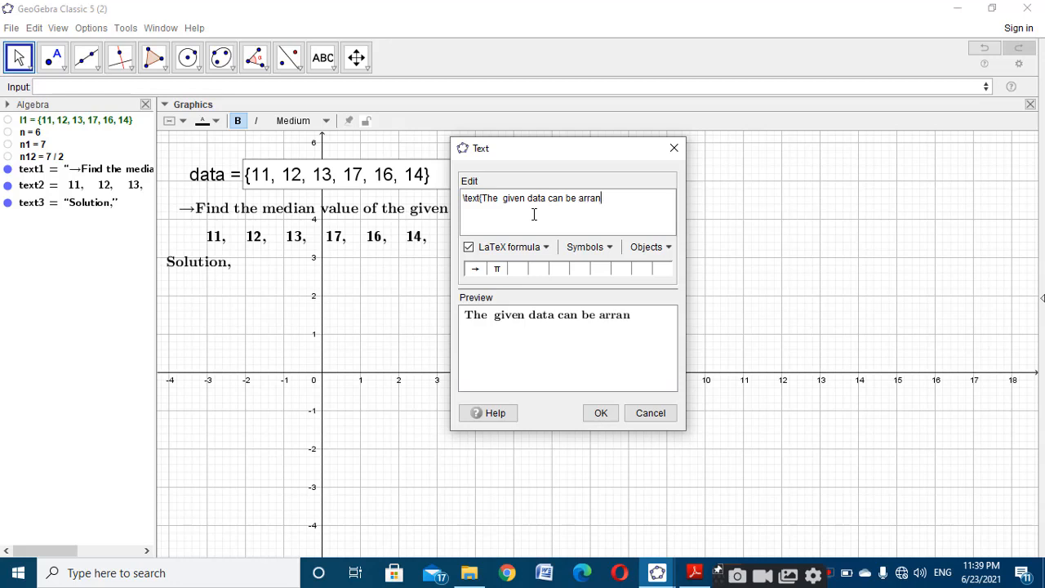
pyautogui.write('ged in ascending')
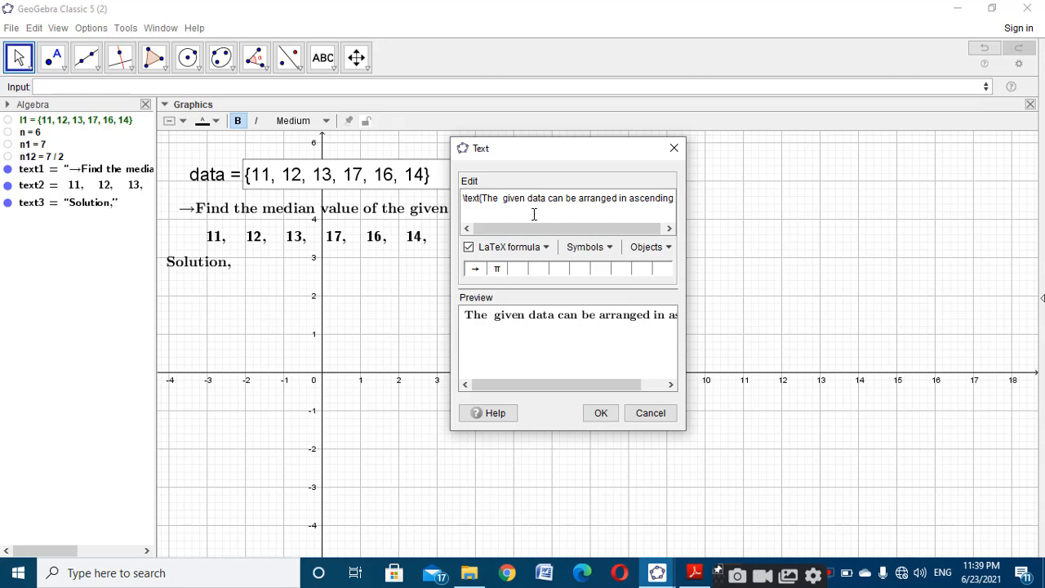
pyautogui.write(' order')
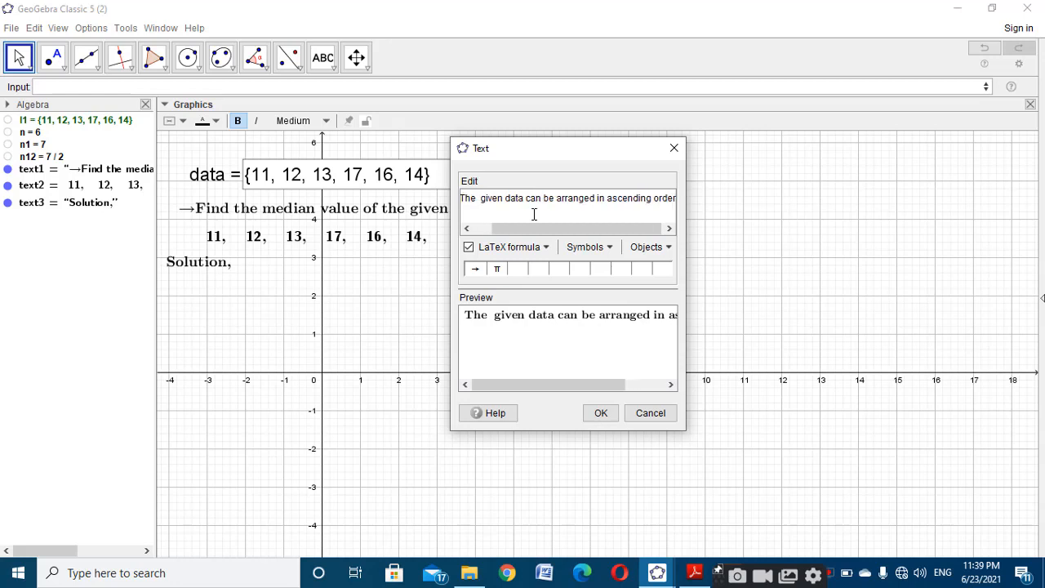
pyautogui.write(' as.')
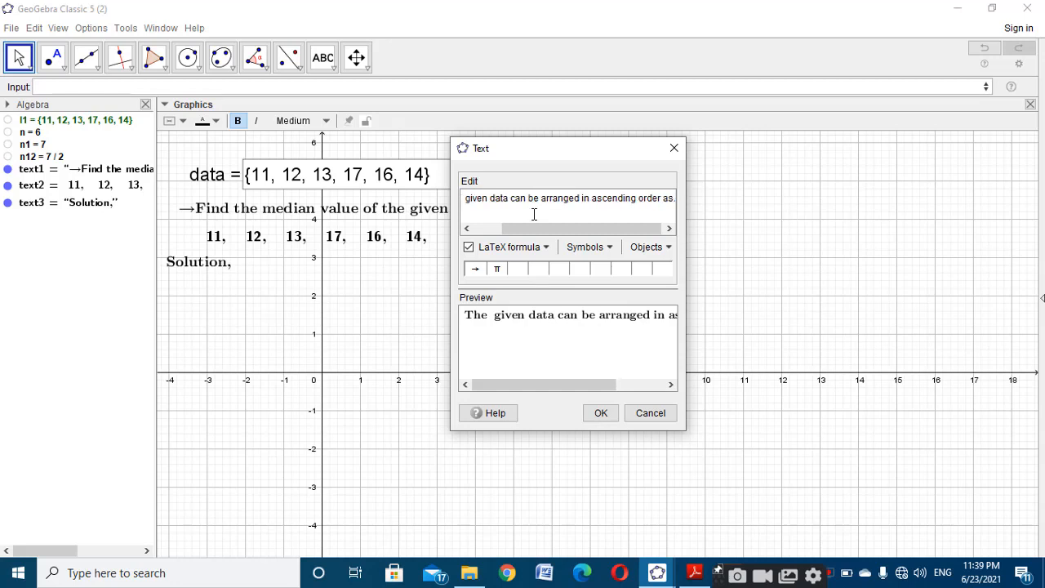
pyautogui.click(599, 413)
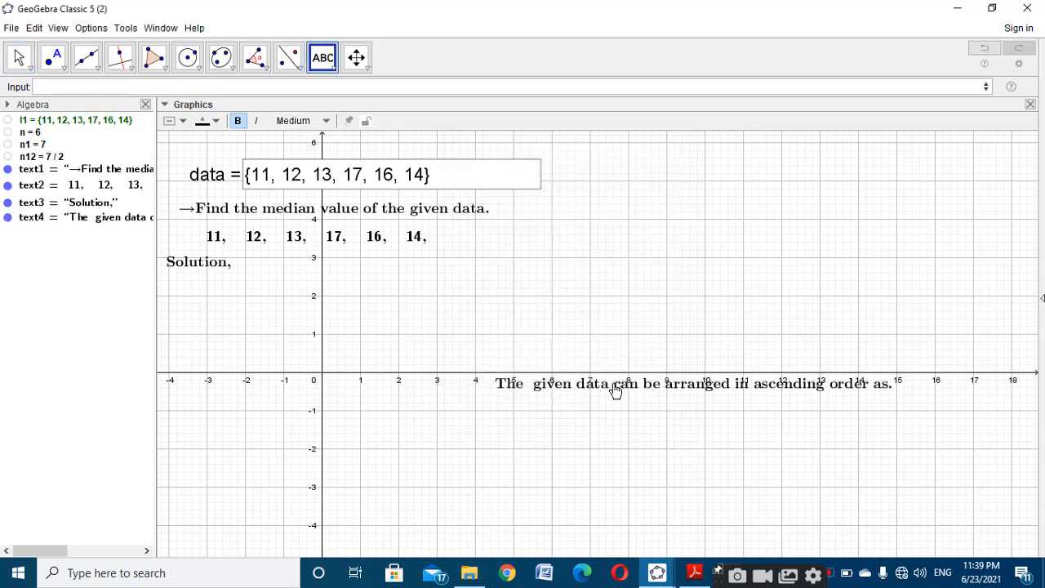
pyautogui.moveTo(616, 390); pyautogui.dragTo(302, 294)
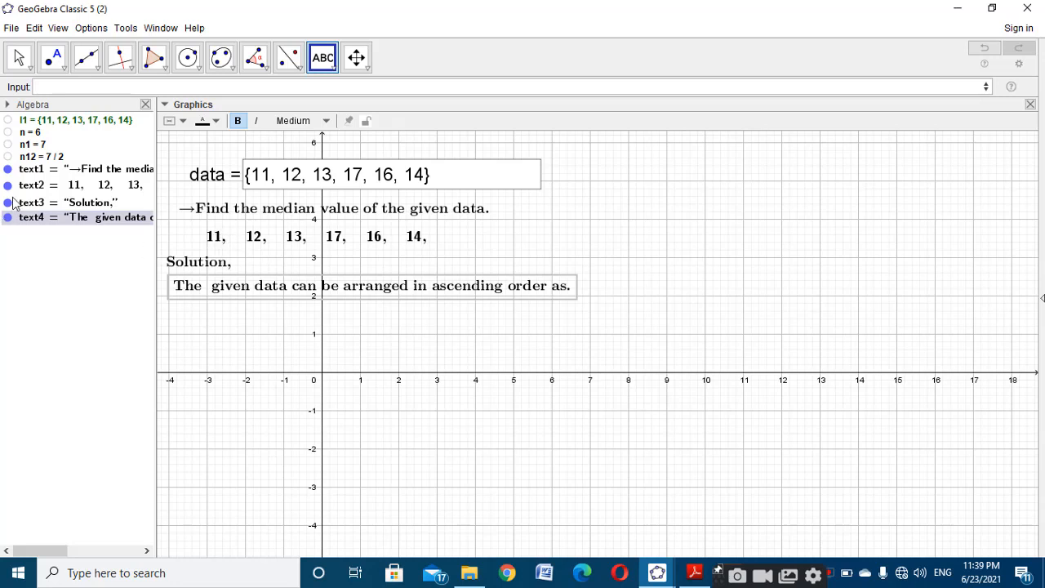
# Create a sorted copy of the data list with the command Sort(l1).
pyautogui.click(91, 85)
pyautogui.write('sort')
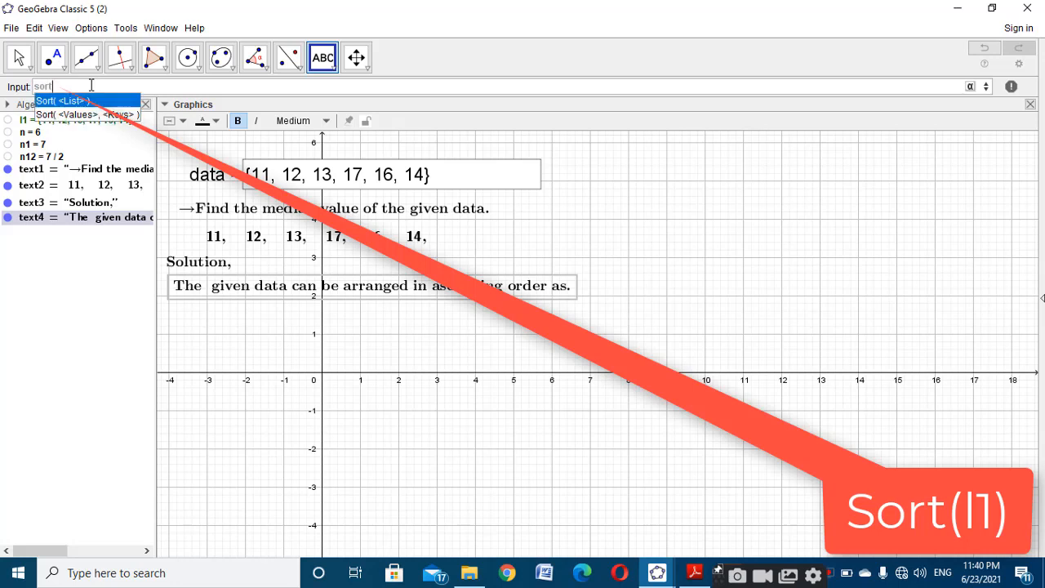
pyautogui.click(97, 103)
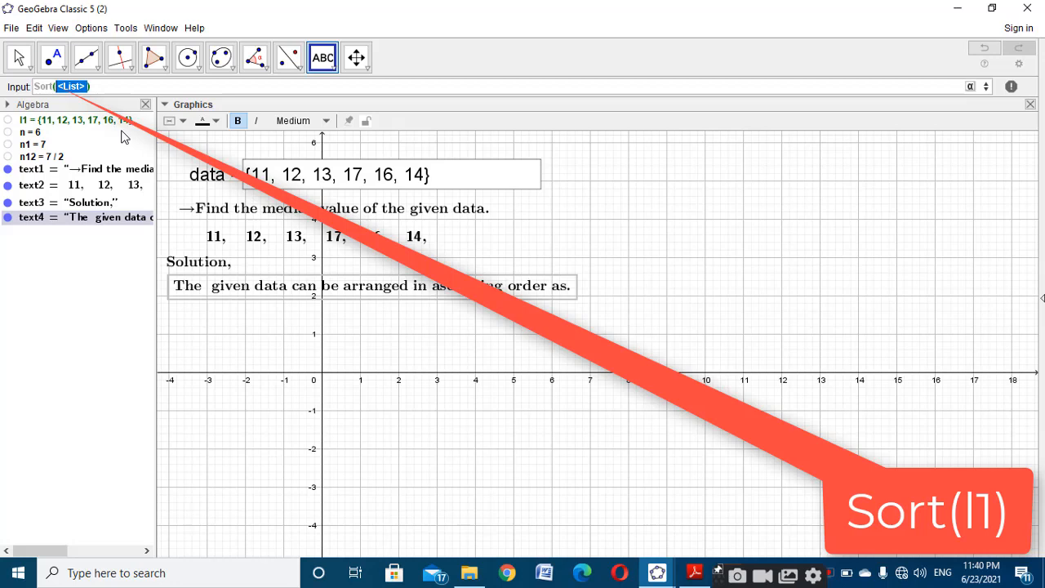
pyautogui.write('l1')
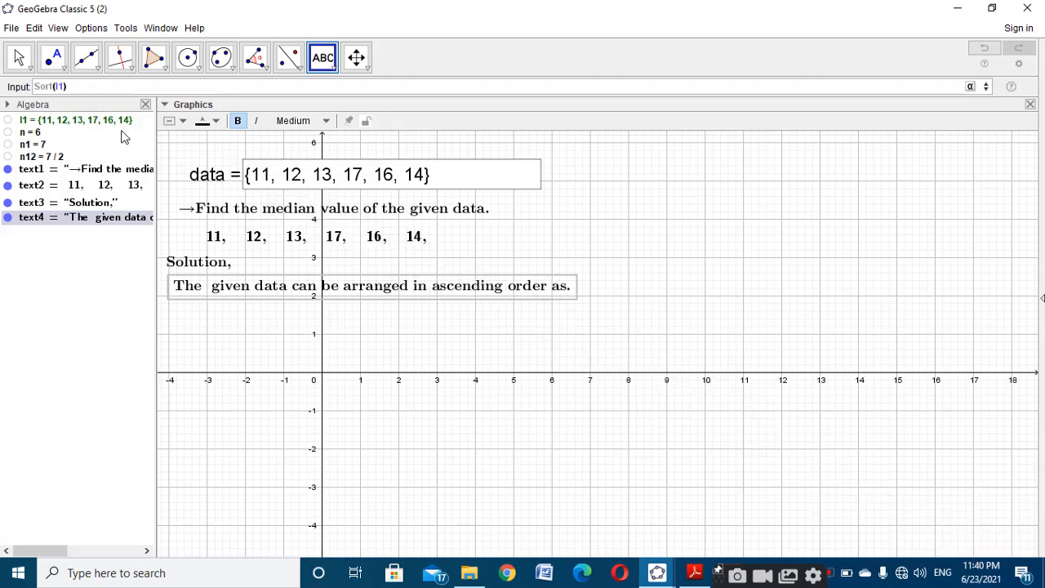
pyautogui.press('Return')
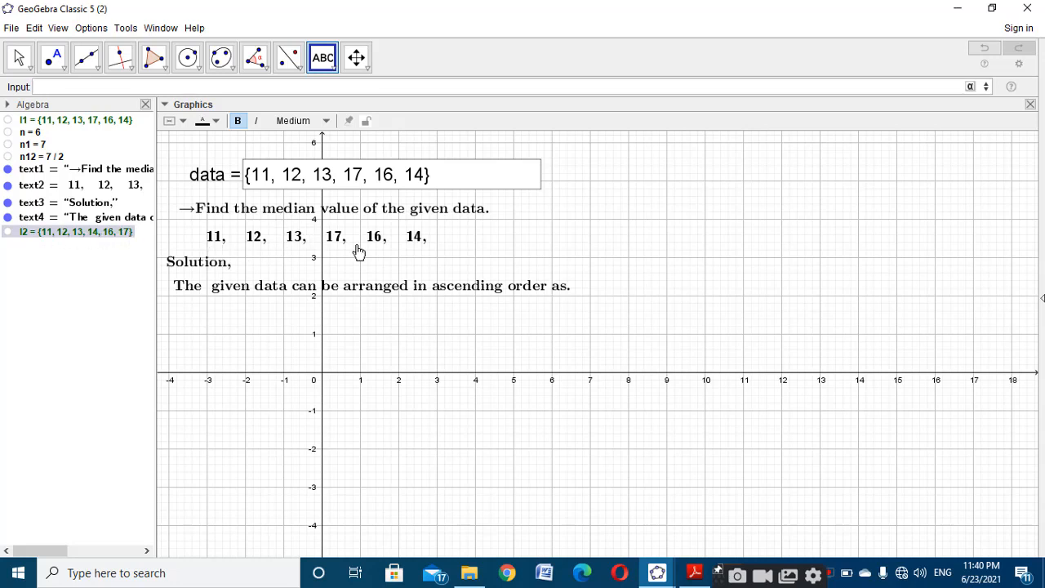
# Create the sorted data row with TableText(Sequence(Element(l2, i)",", i, 1, n)) and place it below the "ascending order" sentence.
pyautogui.click(143, 86)
pyautogui.write('tabl')
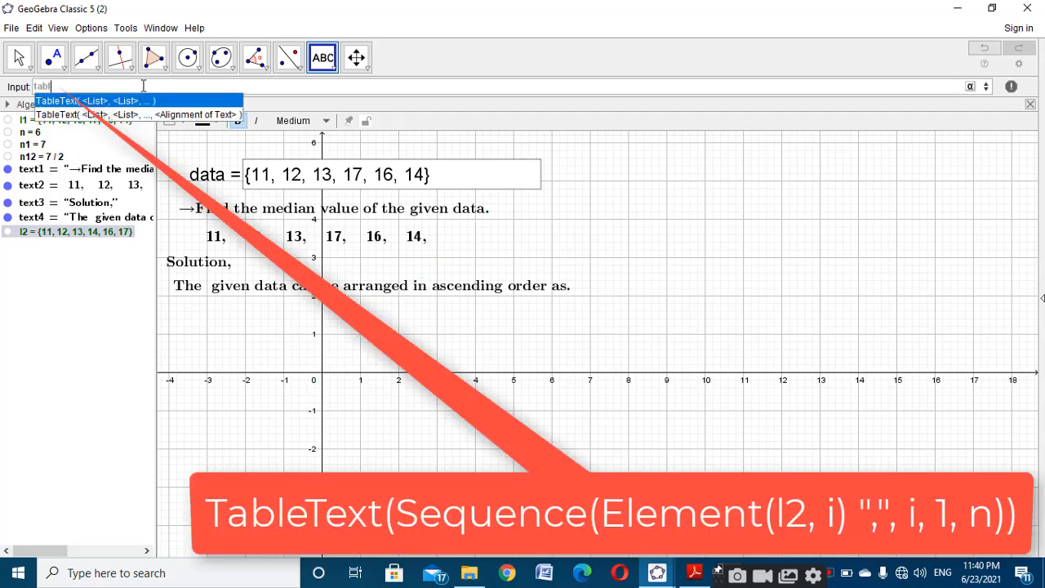
pyautogui.write('etext')
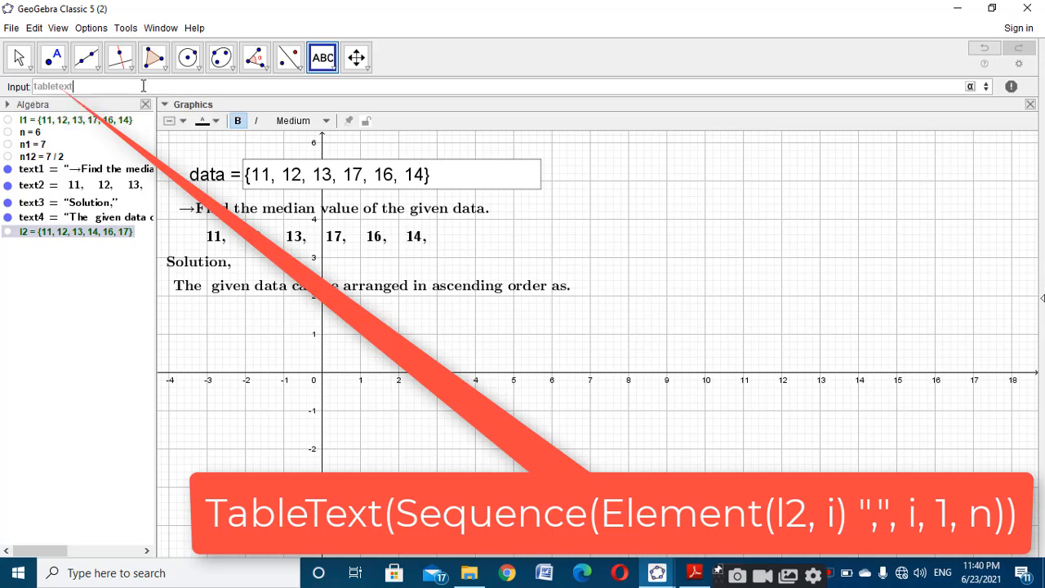
pyautogui.write('(sequ')
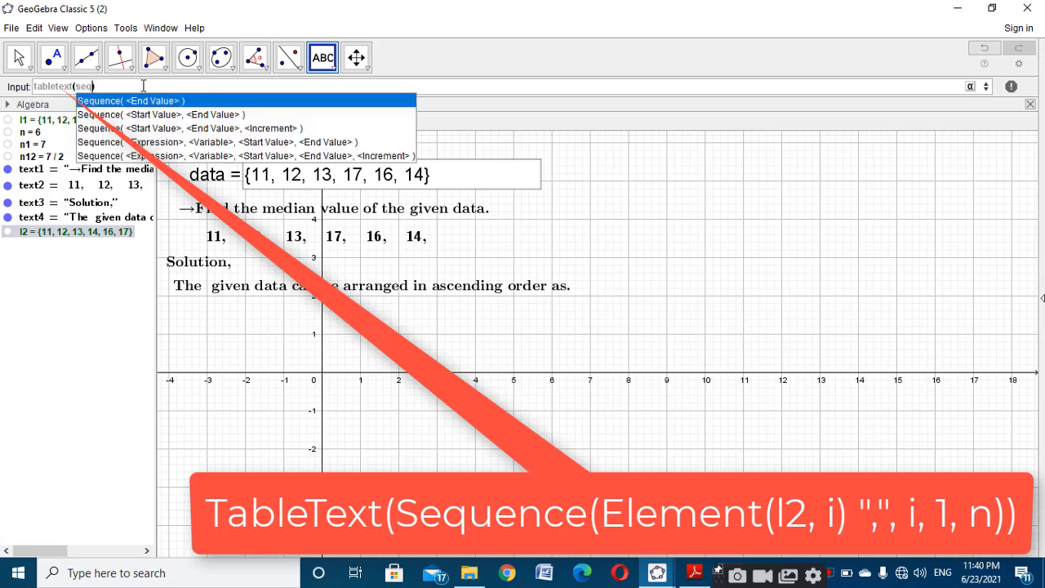
pyautogui.click(163, 143)
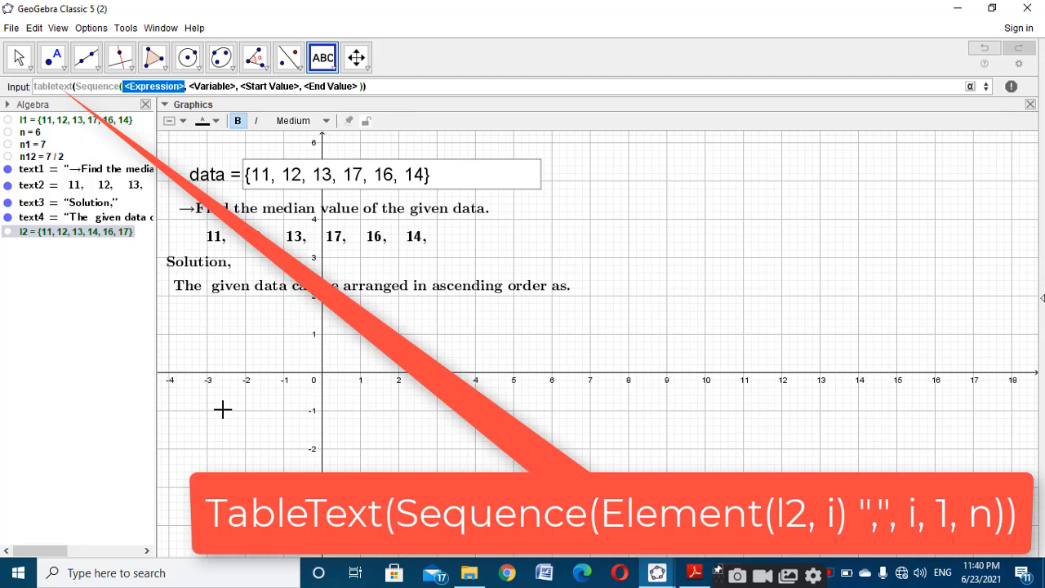
pyautogui.write('E')
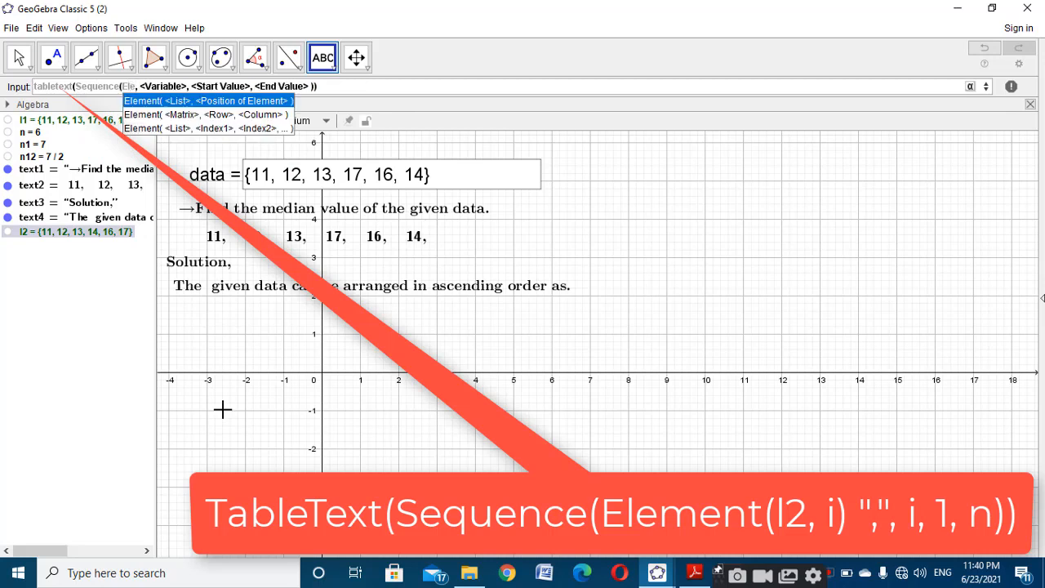
pyautogui.click(222, 101)
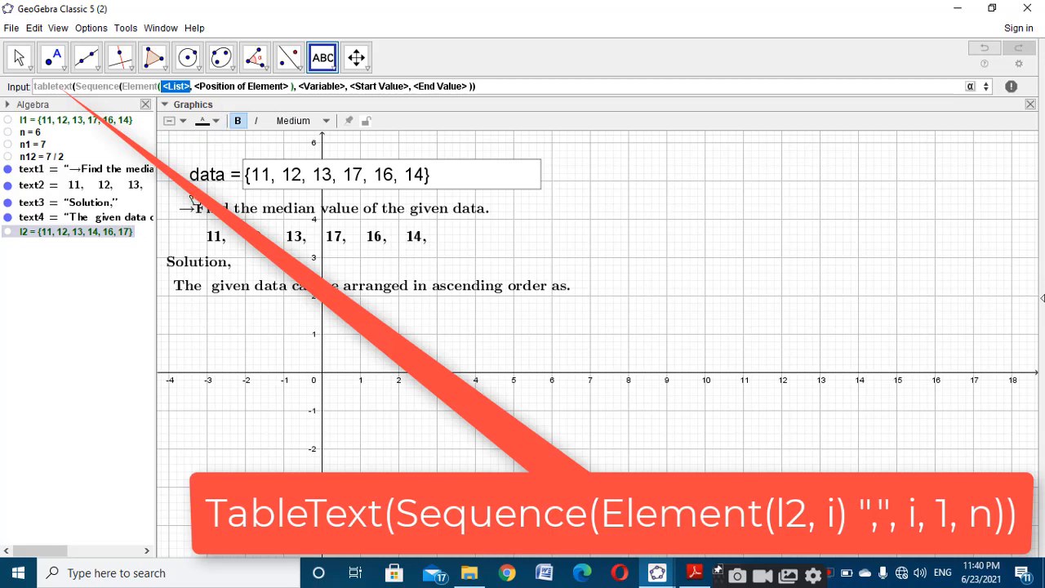
pyautogui.write('l2')
pyautogui.press('Tab')
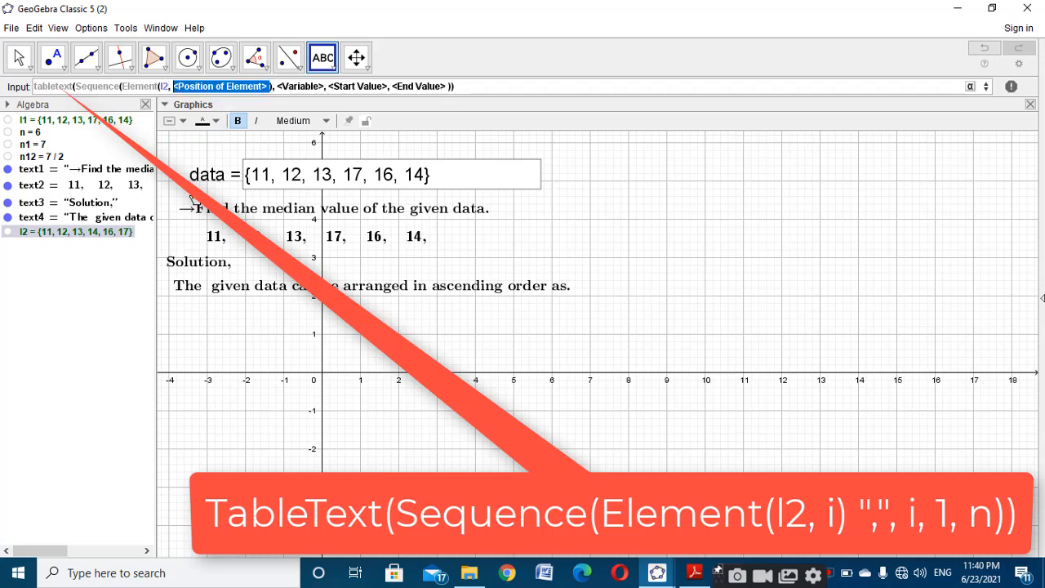
pyautogui.write('i)')
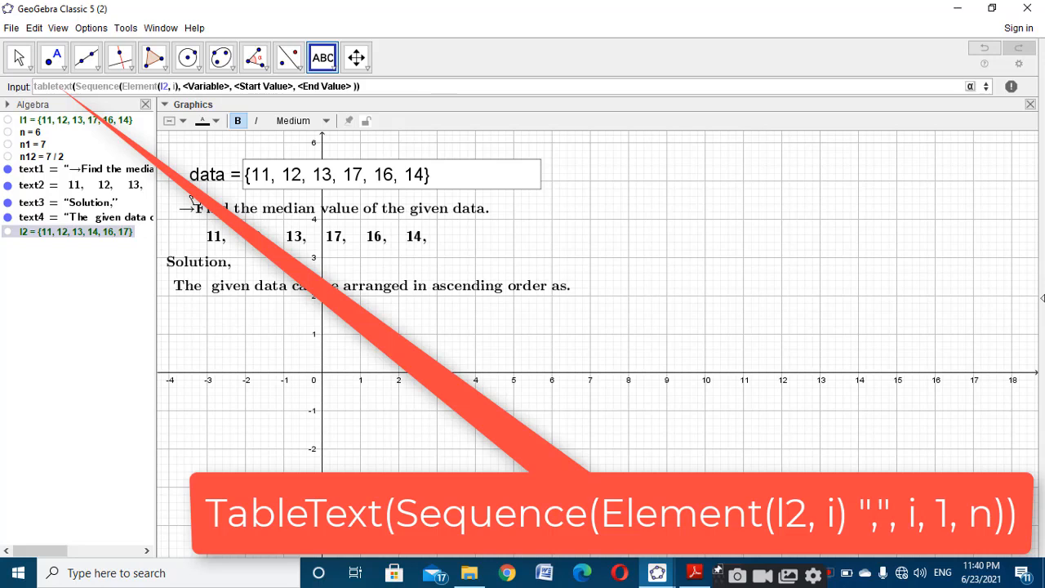
pyautogui.write('"')
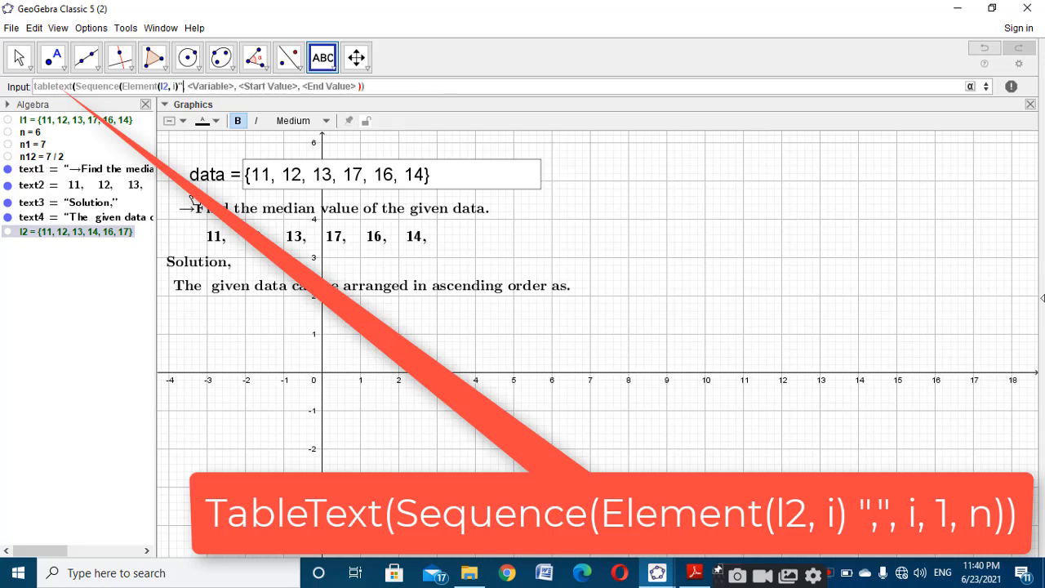
pyautogui.press('Tab')
pyautogui.press('Left')
pyautogui.write('"')
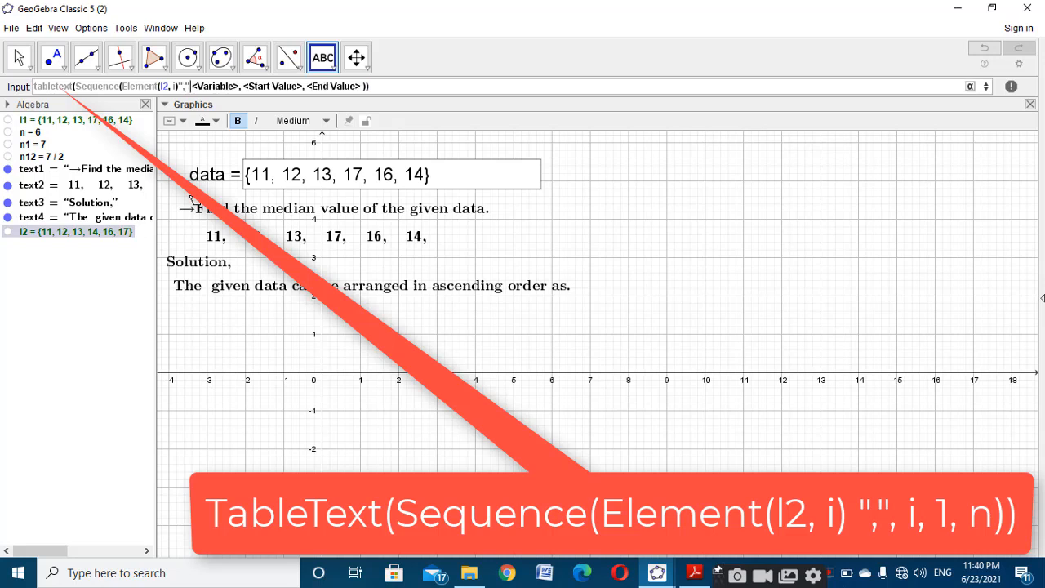
pyautogui.write(',')
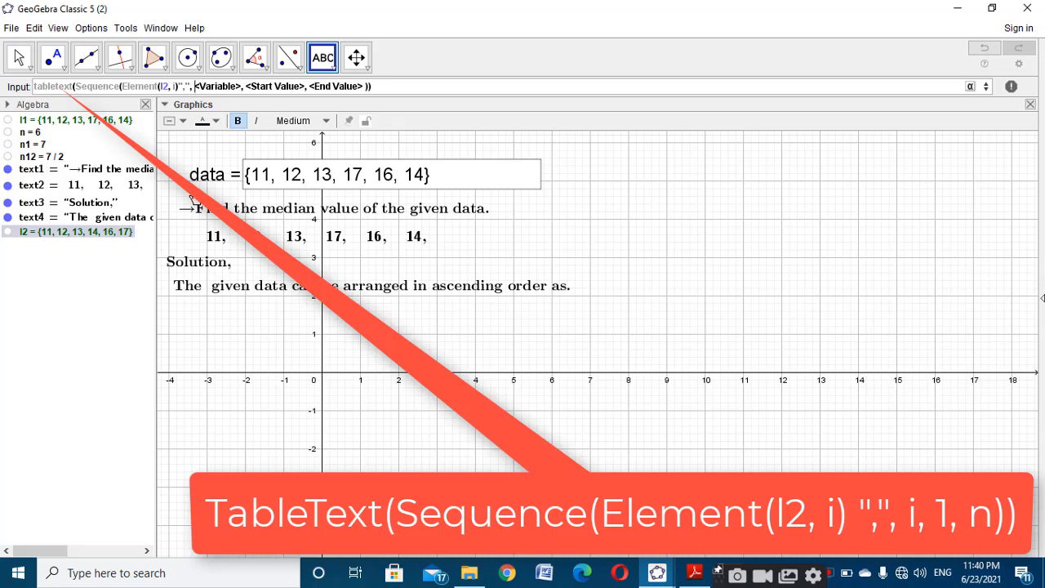
pyautogui.press('Tab')
pyautogui.write('i')
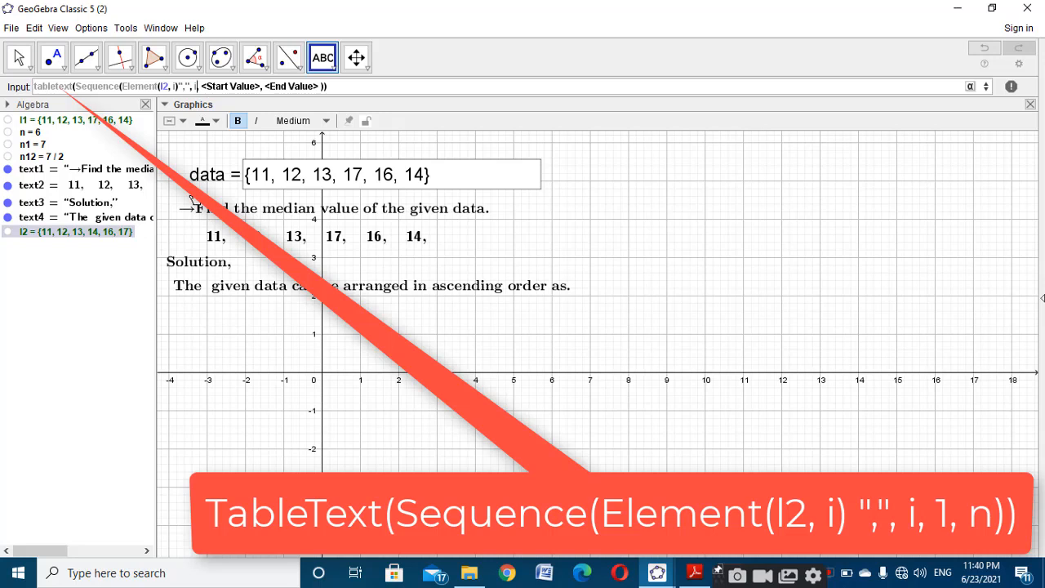
pyautogui.press('Tab')
pyautogui.write('1')
pyautogui.press('Tab')
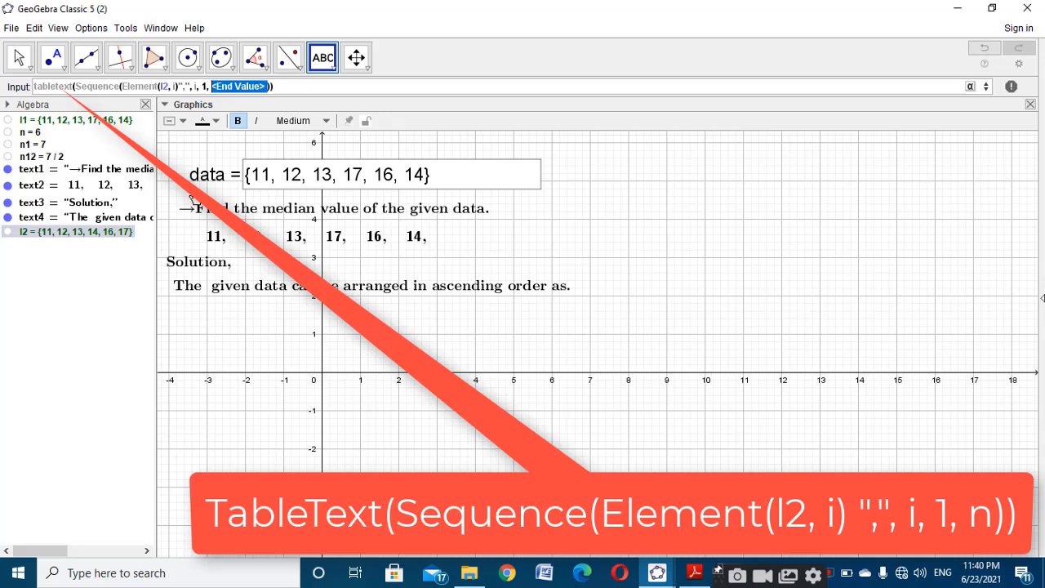
pyautogui.write('n')
pyautogui.press('Return')
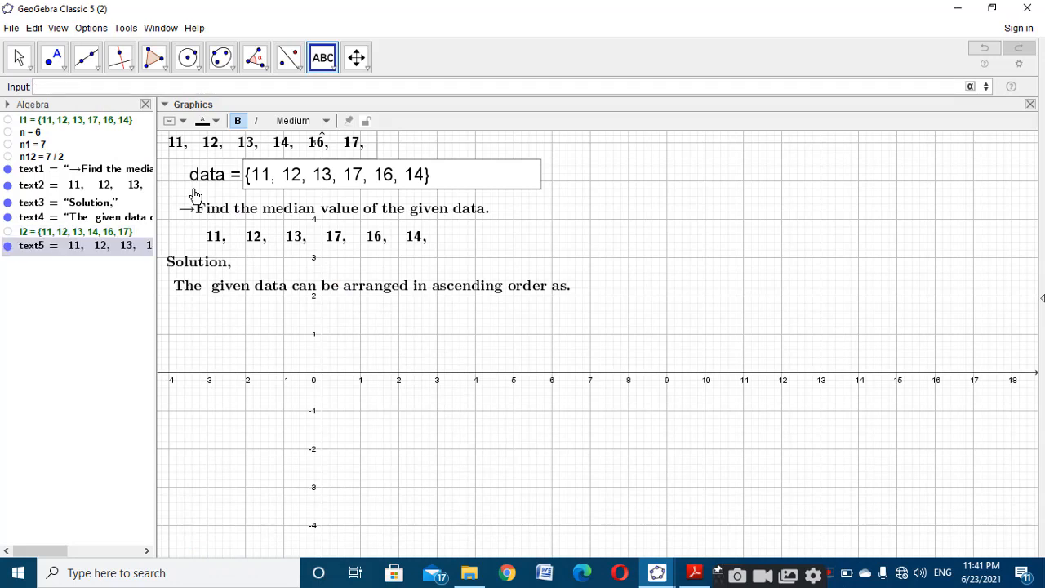
pyautogui.moveTo(209, 153); pyautogui.dragTo(251, 325)
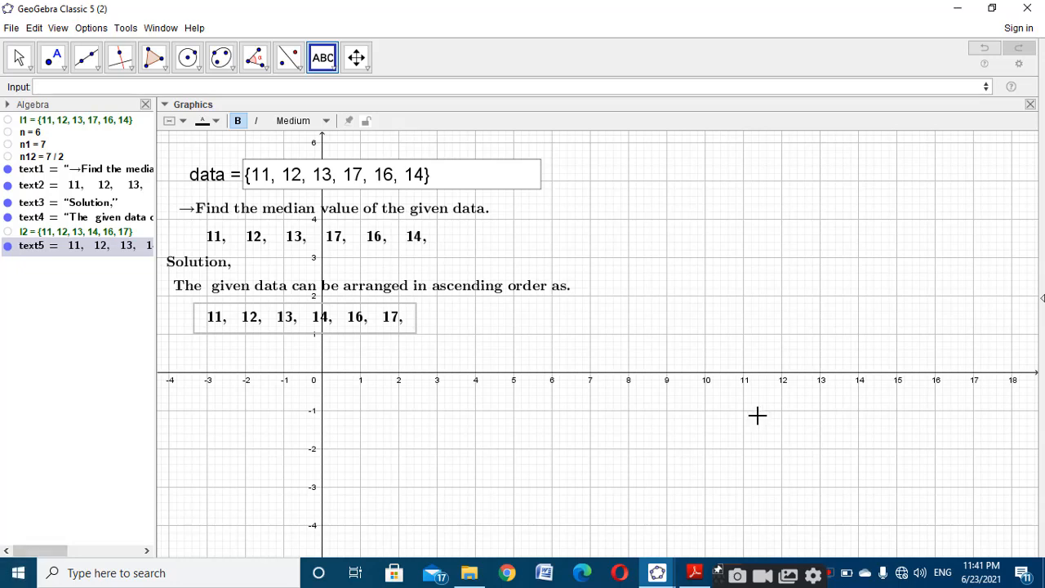
# Check the next solution lines in the finished "median individual series.ggb" applet, and return to the new construction.
pyautogui.click(660, 573)
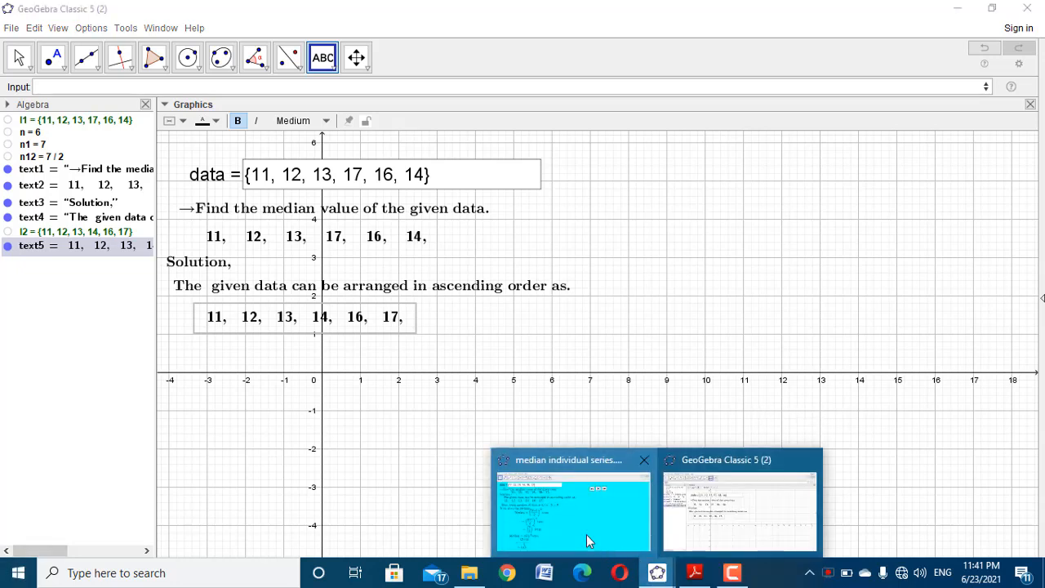
pyautogui.click(587, 534)
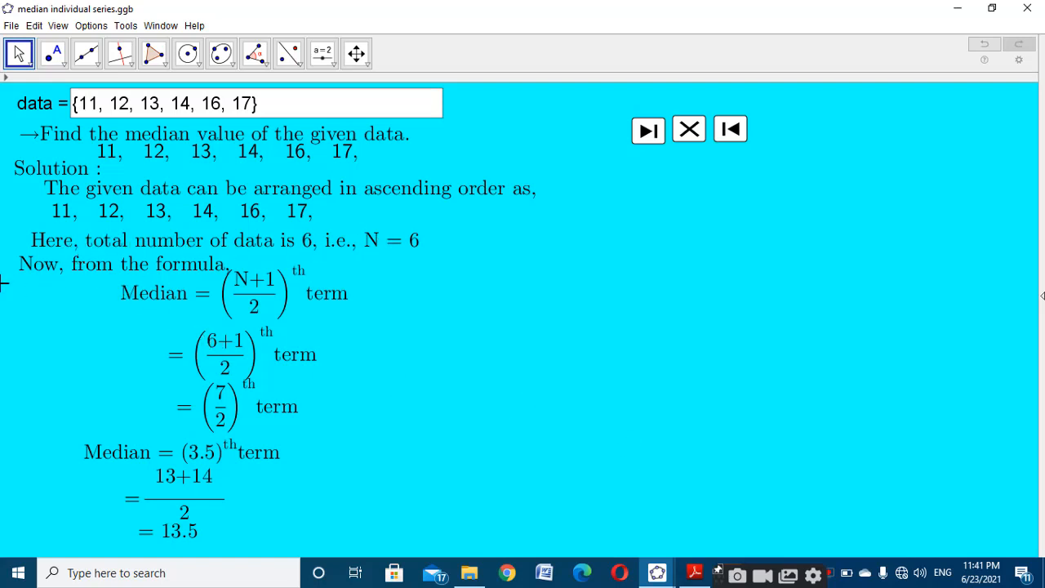
pyautogui.click(660, 572)
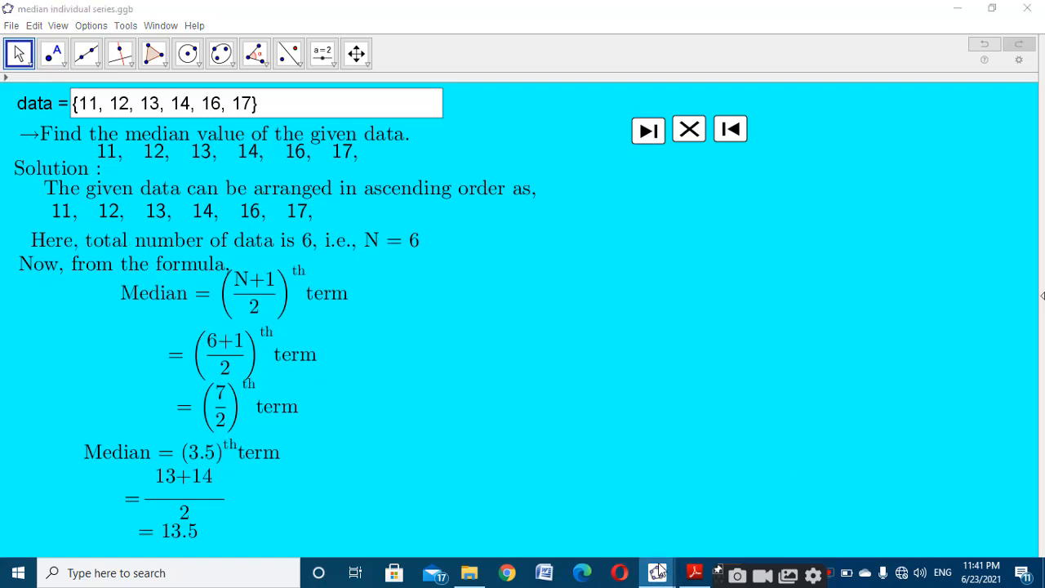
pyautogui.click(737, 501)
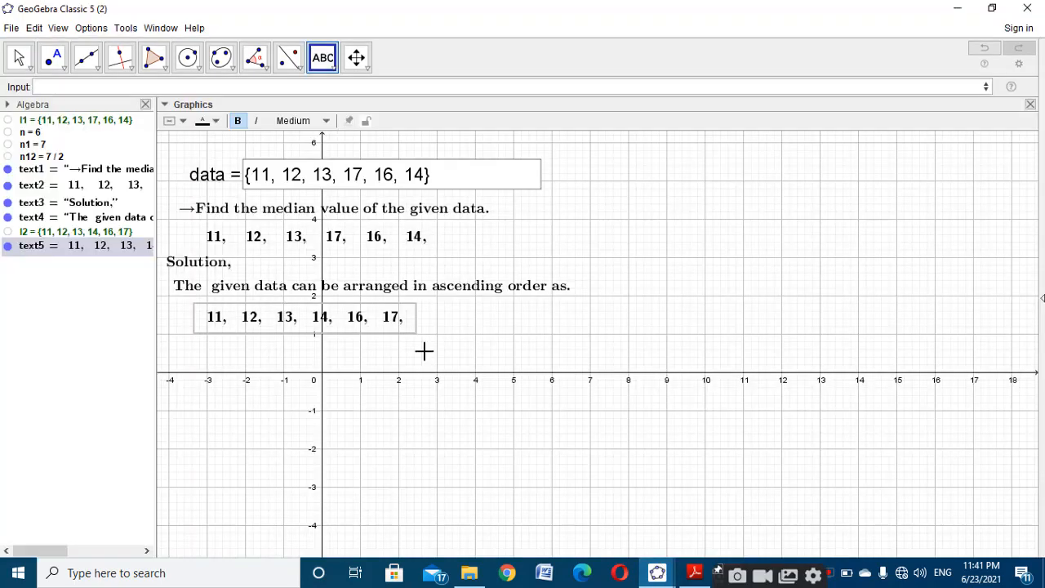
# Add the LaTeX text "Here, total number of data is n. i.e. n=n", linking both values to object n, and place it below the sorted data row.
pyautogui.click(330, 71)
pyautogui.click(551, 227)
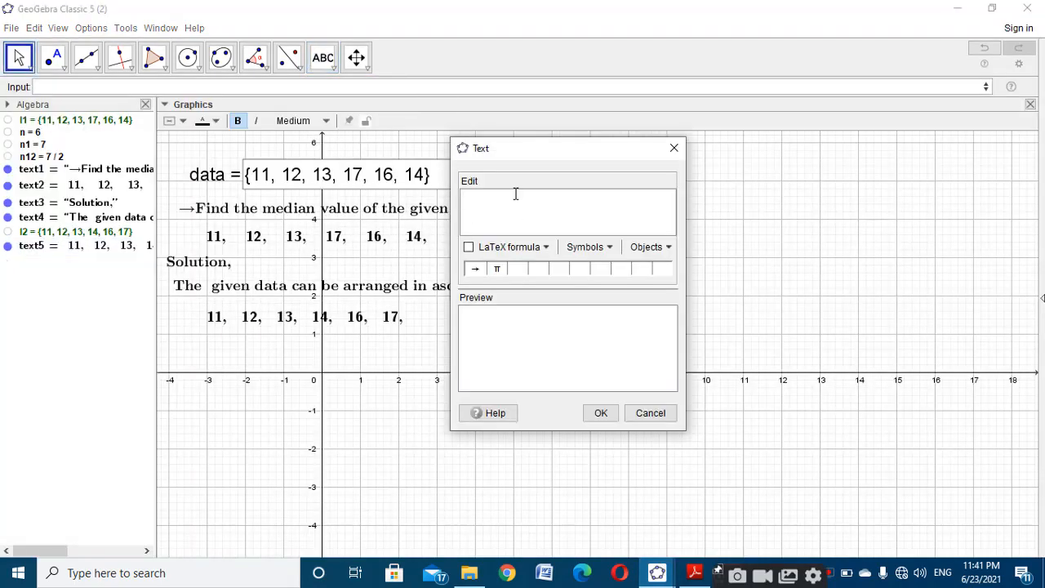
pyautogui.write('\\text{Here, tota')
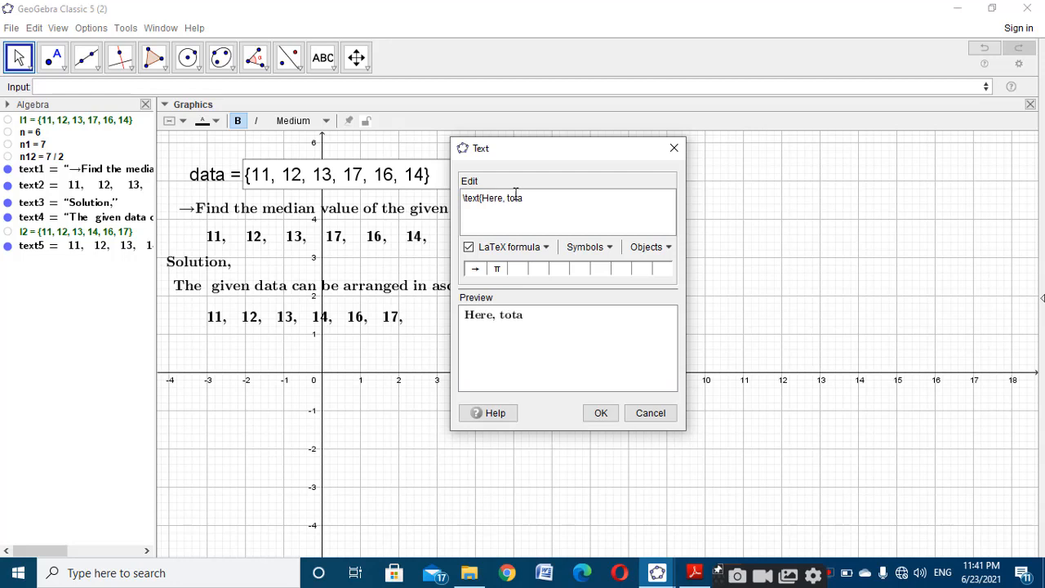
pyautogui.write('l number of d')
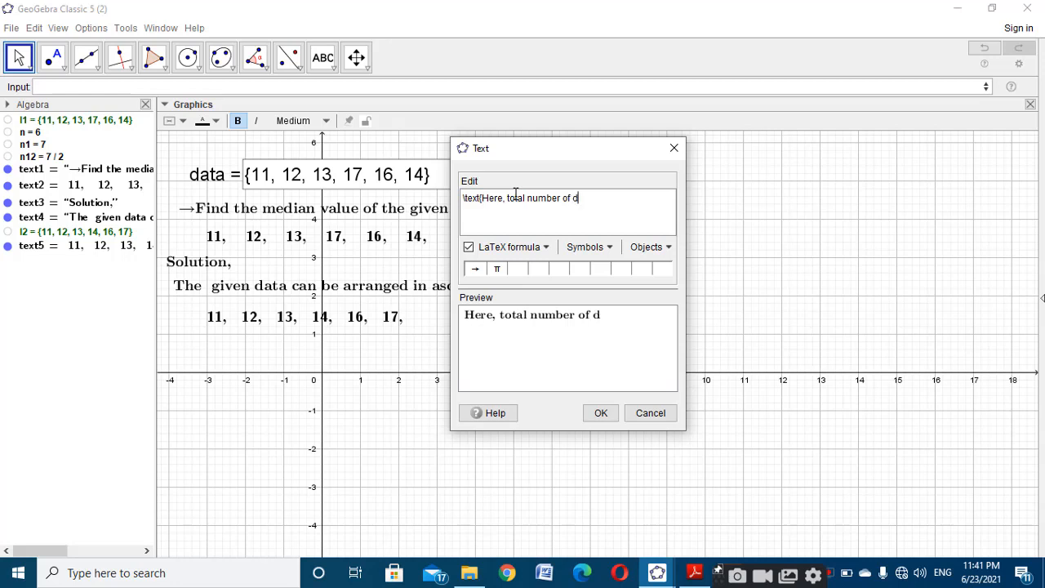
pyautogui.write('ata is')
pyautogui.click(34, 137)
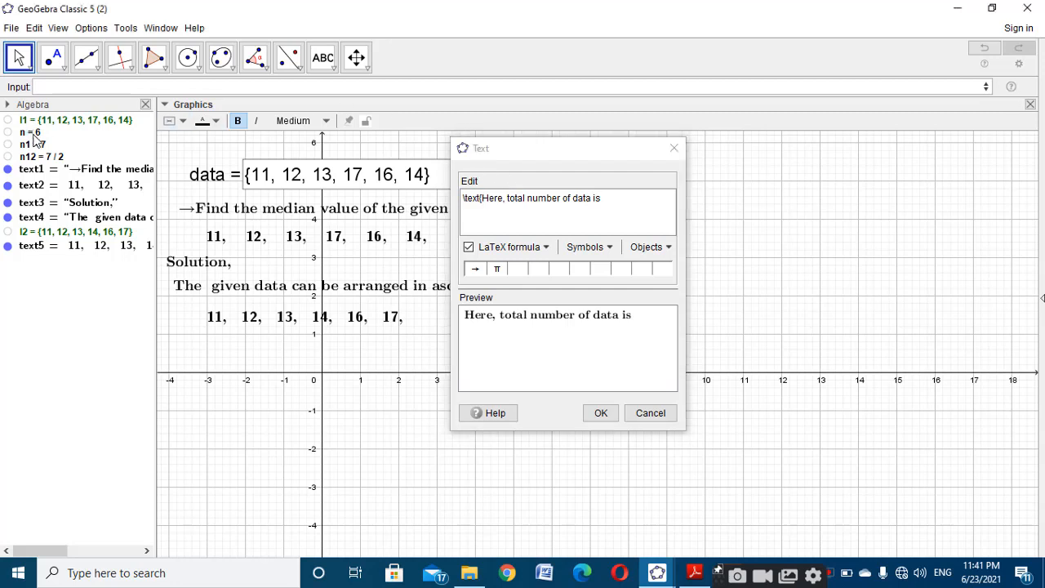
pyautogui.click(629, 200)
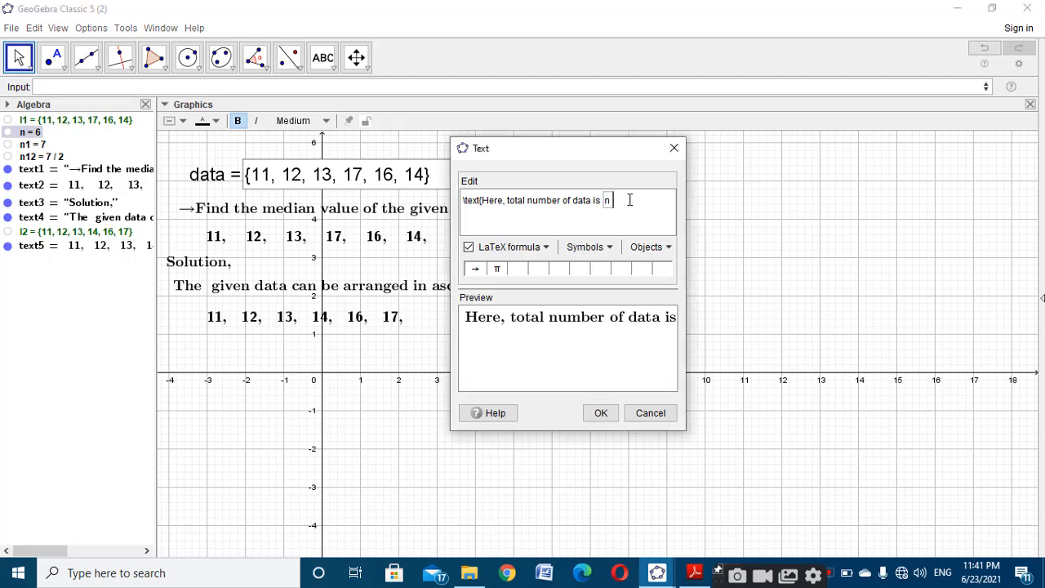
pyautogui.write('. i.e. n=')
pyautogui.click(33, 132)
pyautogui.click(596, 416)
pyautogui.moveTo(735, 255); pyautogui.dragTo(350, 360)
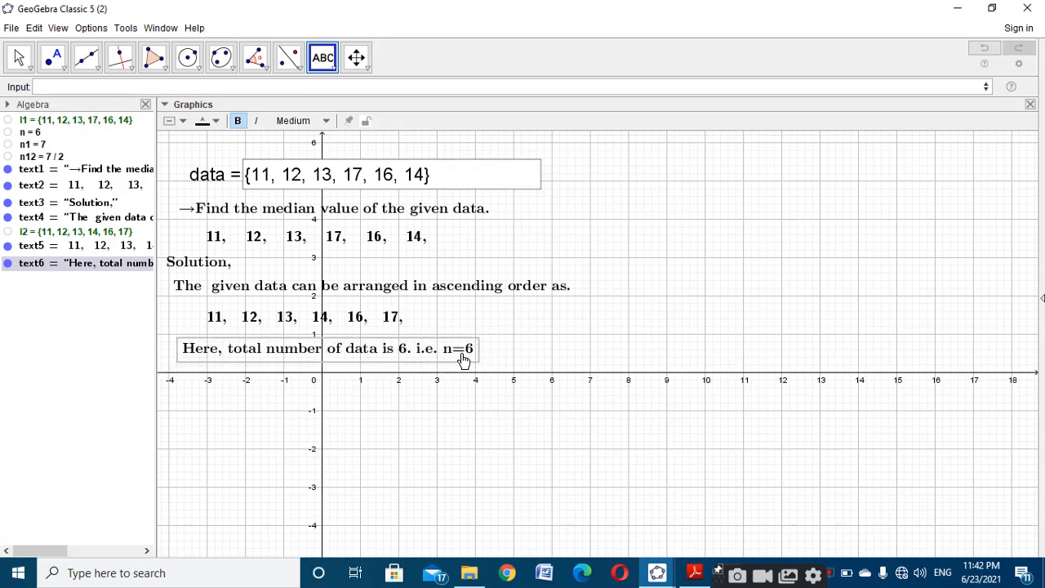
# Add the LaTeX text "Now , from the formula." and place it below the "Here, total number of data" line.
pyautogui.click(566, 322)
pyautogui.write('\\')
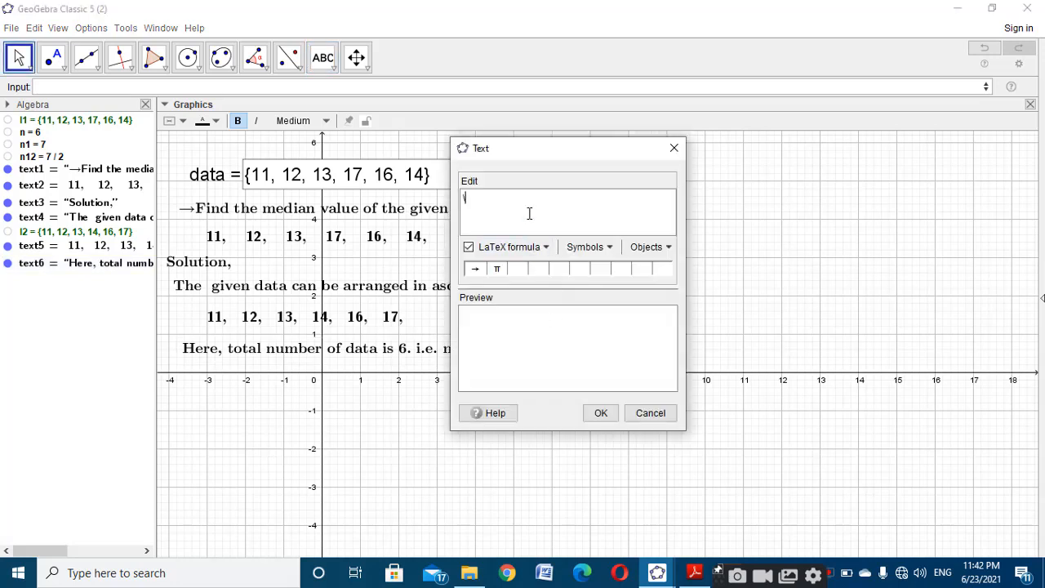
pyautogui.write('text{Now , from the formulqa')
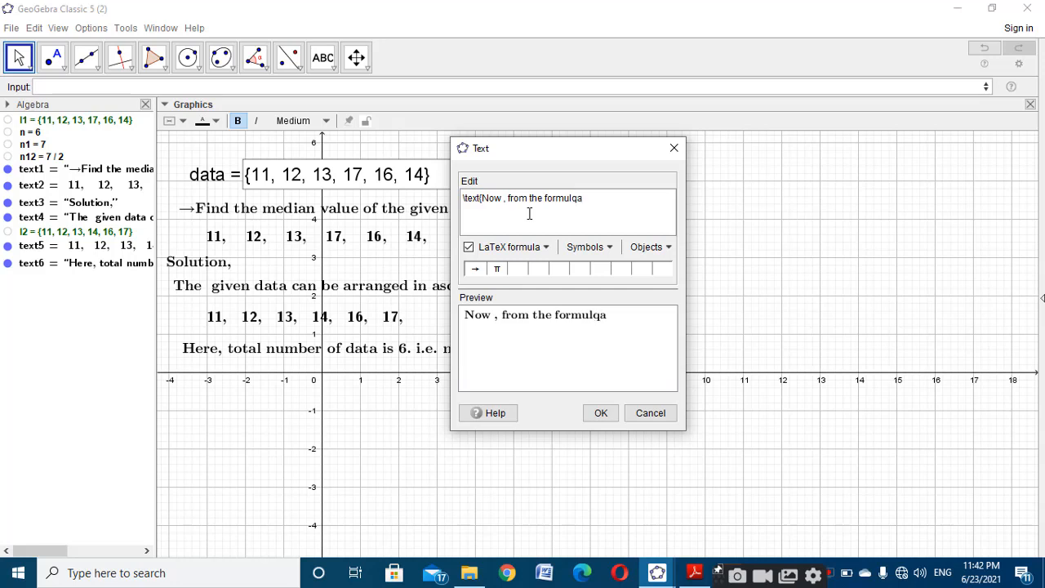
pyautogui.press('BackSpace')
pyautogui.press('BackSpace')
pyautogui.write('a.')
pyautogui.click(600, 414)
pyautogui.moveTo(670, 341); pyautogui.dragTo(278, 389)
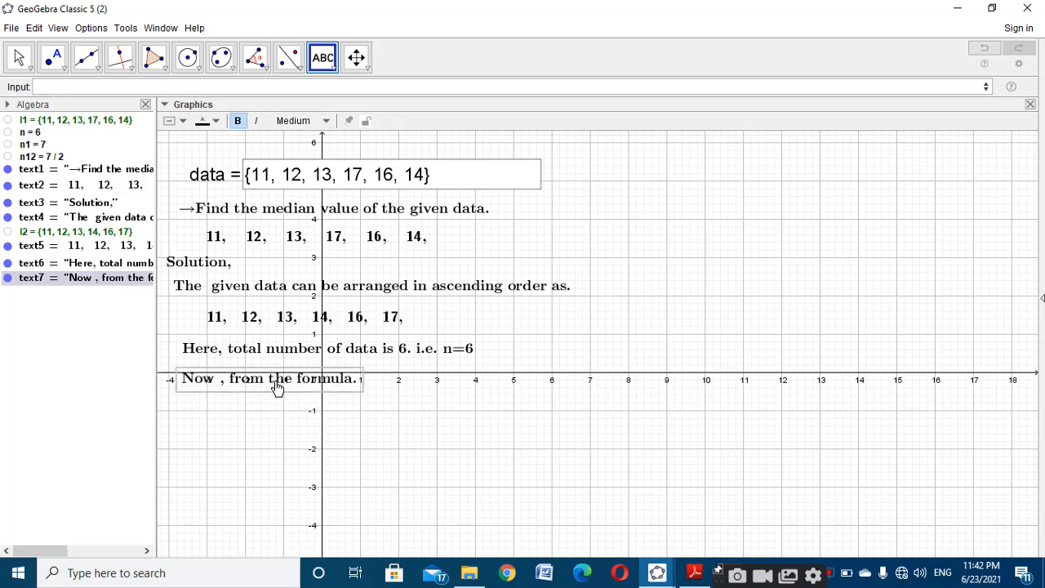
pyautogui.rightClick(694, 219)
pyautogui.click(653, 237)
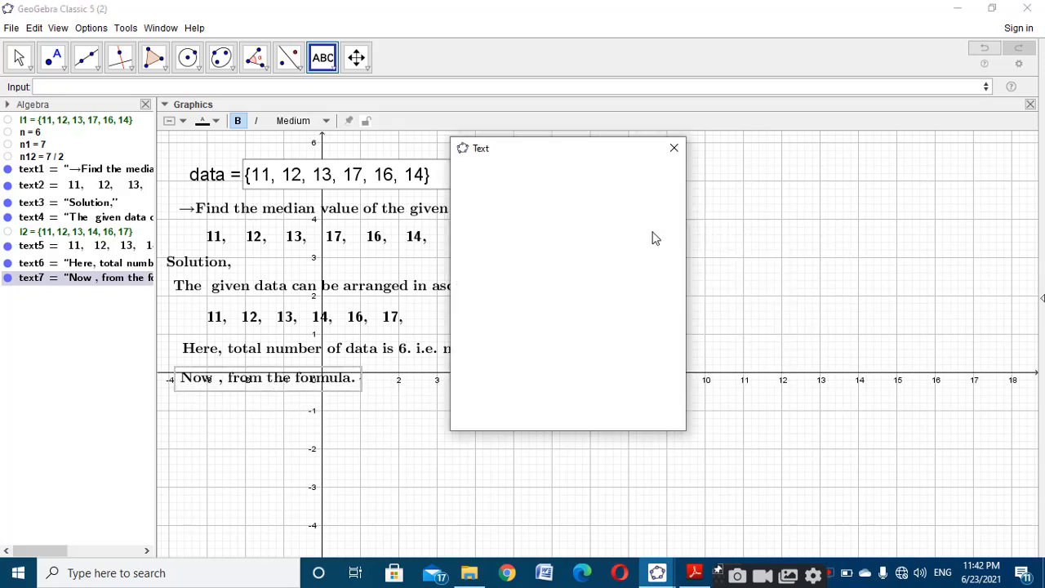
pyautogui.click(675, 147)
# Hide the axes and the grid in the Graphics view.
pyautogui.rightClick(679, 155)
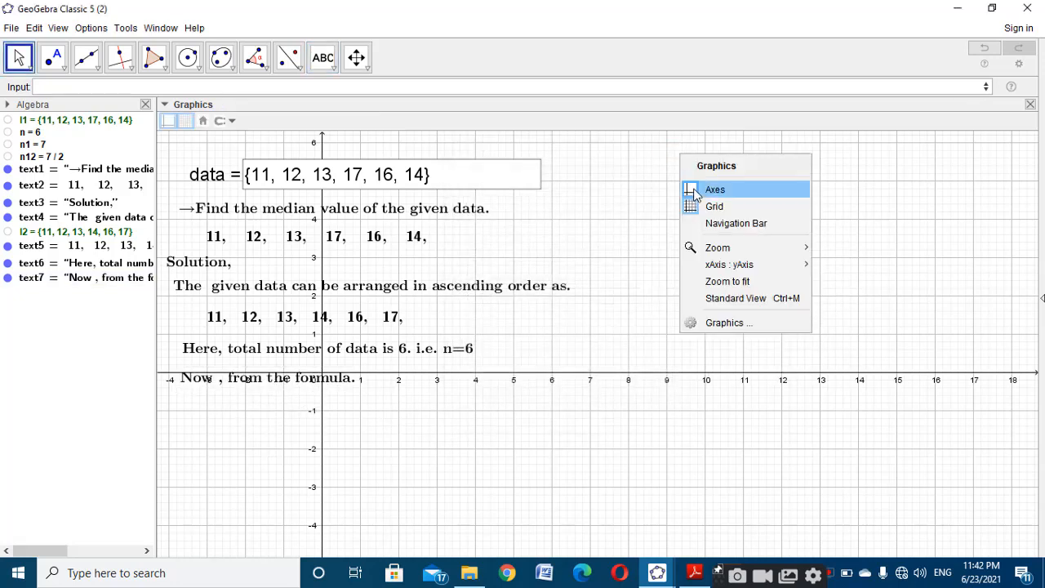
pyautogui.click(693, 193)
pyautogui.rightClick(694, 196)
pyautogui.click(709, 248)
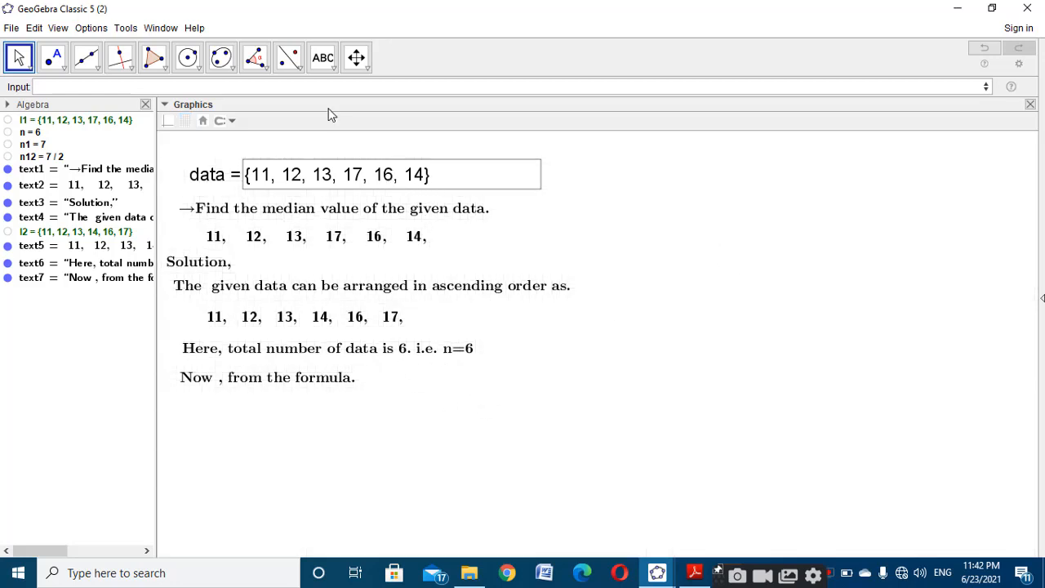
# Start a new LaTeX text for the median formula with \text{Medain(M_d) =.
pyautogui.click(325, 55)
pyautogui.click(353, 123)
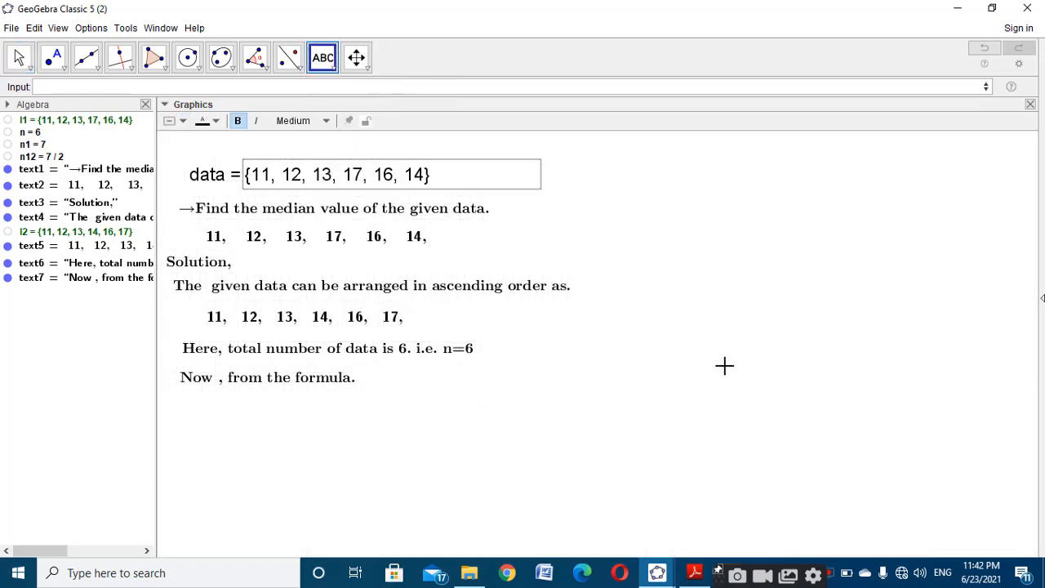
pyautogui.click(724, 365)
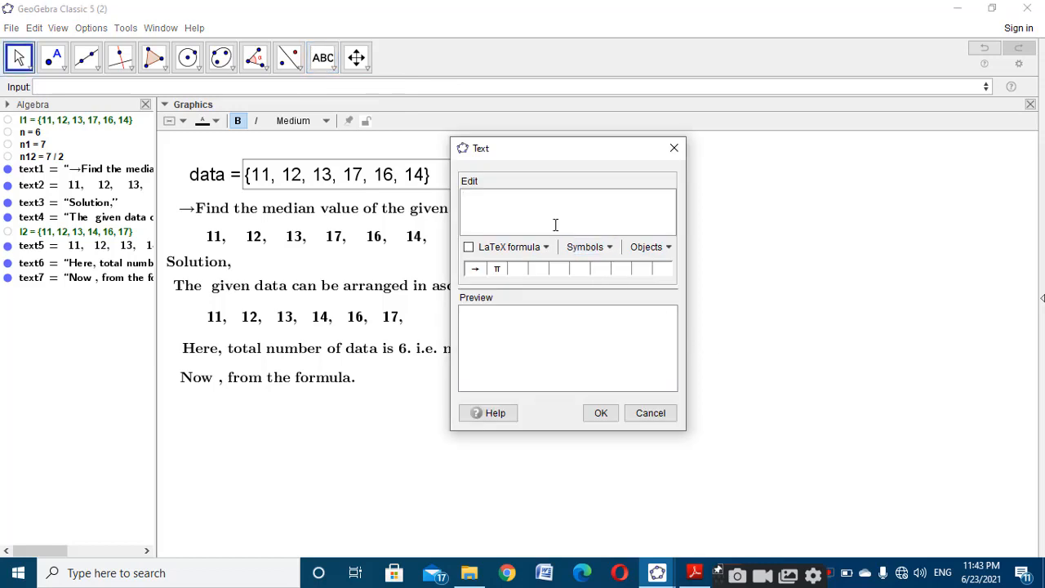
pyautogui.write('\\text{Medain =')
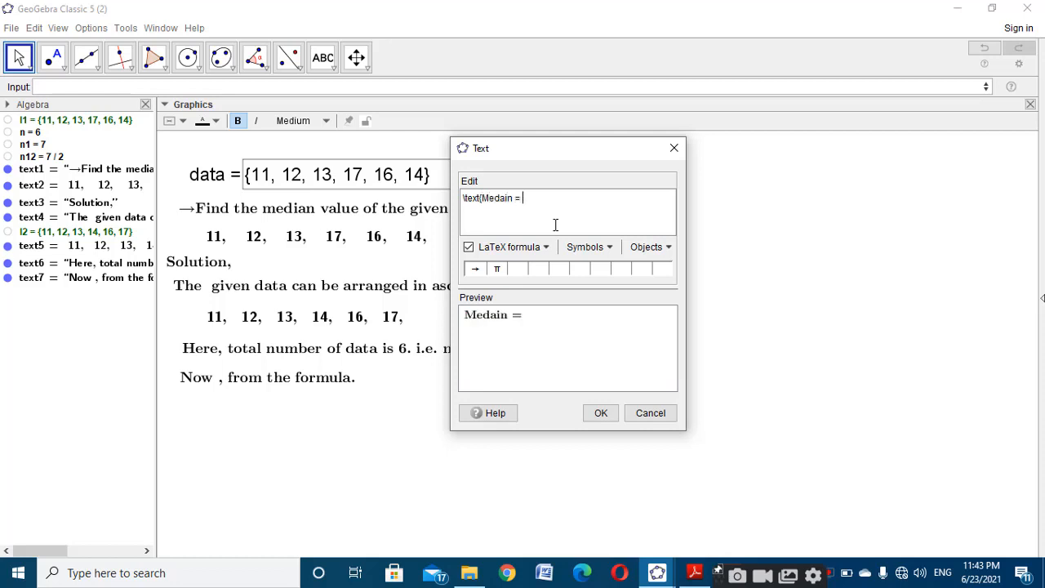
pyautogui.press('BackSpace')
pyautogui.press('BackSpace')
pyautogui.write('(M_d) =')
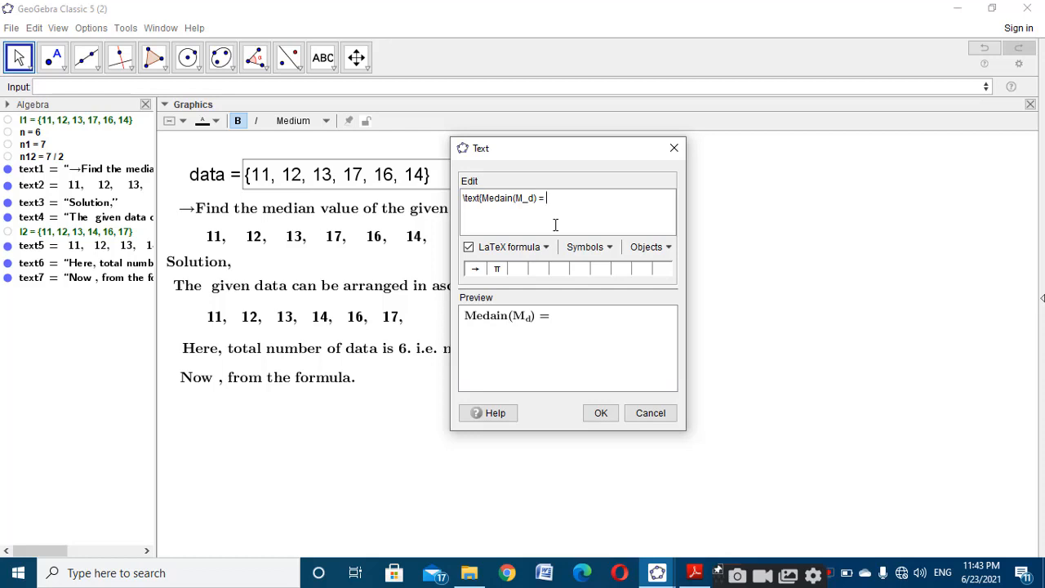
# Complete the formula text with \left(\frac{n+1}{2}\right)^{th} term and place it below the "Now , from the formula." line.
pyautogui.write('\\lef')
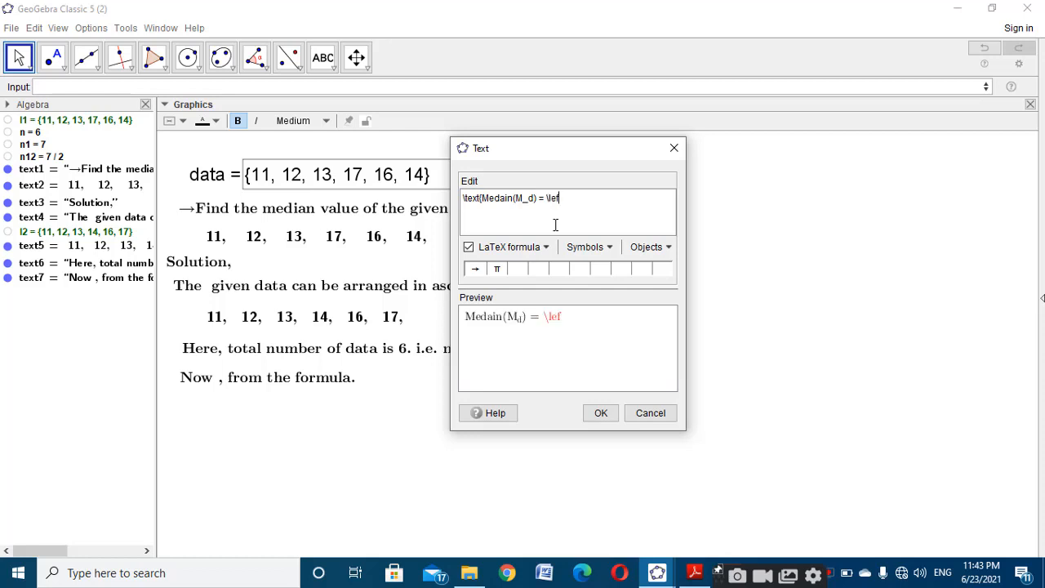
pyautogui.write('t(')
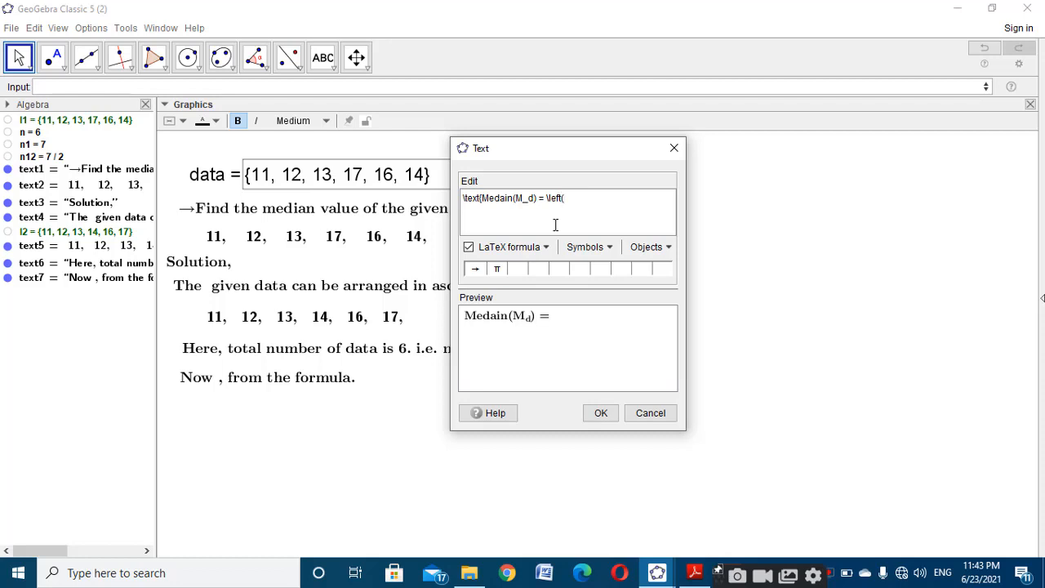
pyautogui.write('\\')
pyautogui.write('f')
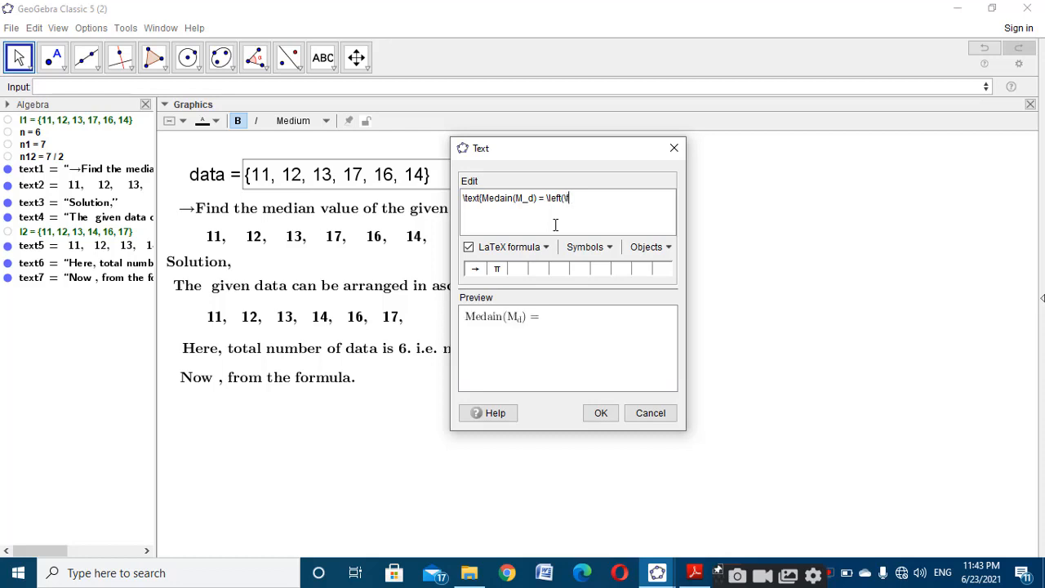
pyautogui.write('rac{')
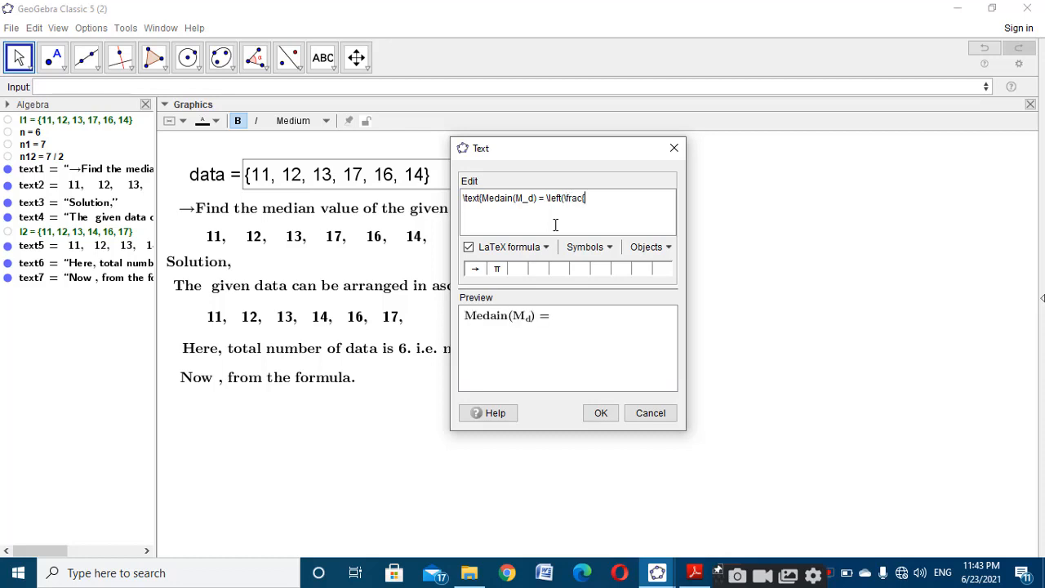
pyautogui.write('n+1}{2}\\rig')
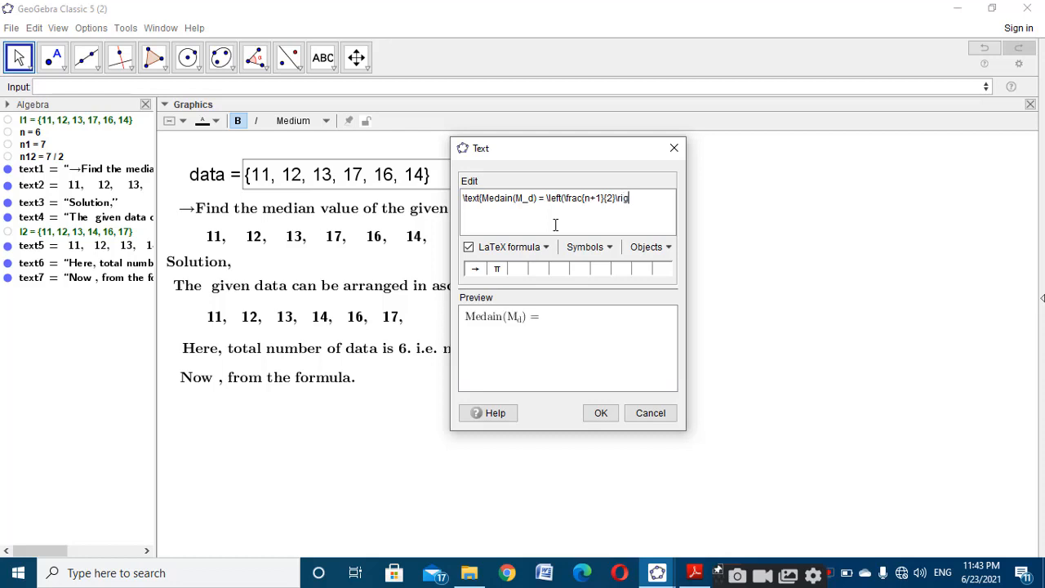
pyautogui.write('ht')
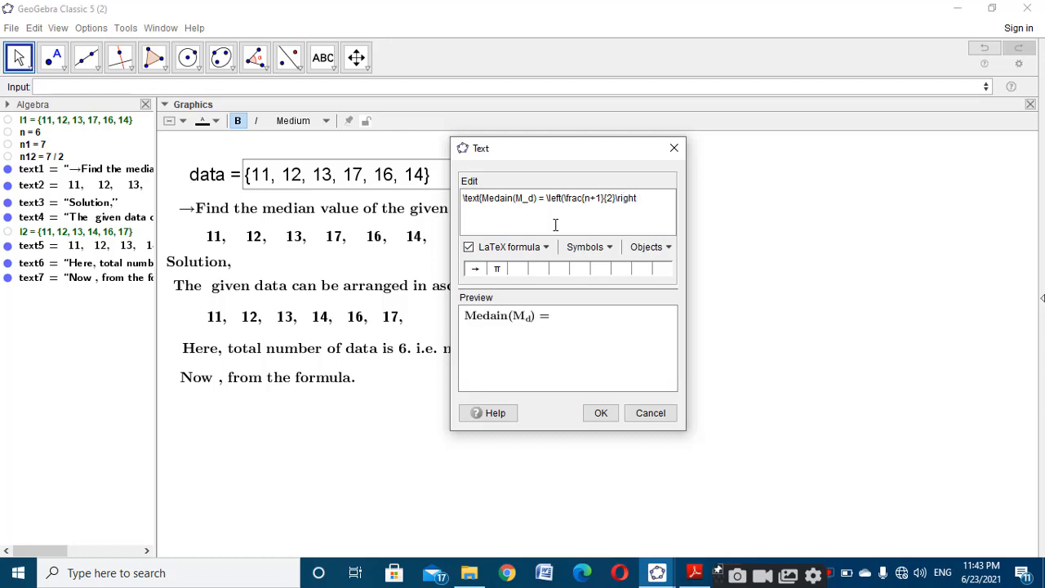
pyautogui.write(')')
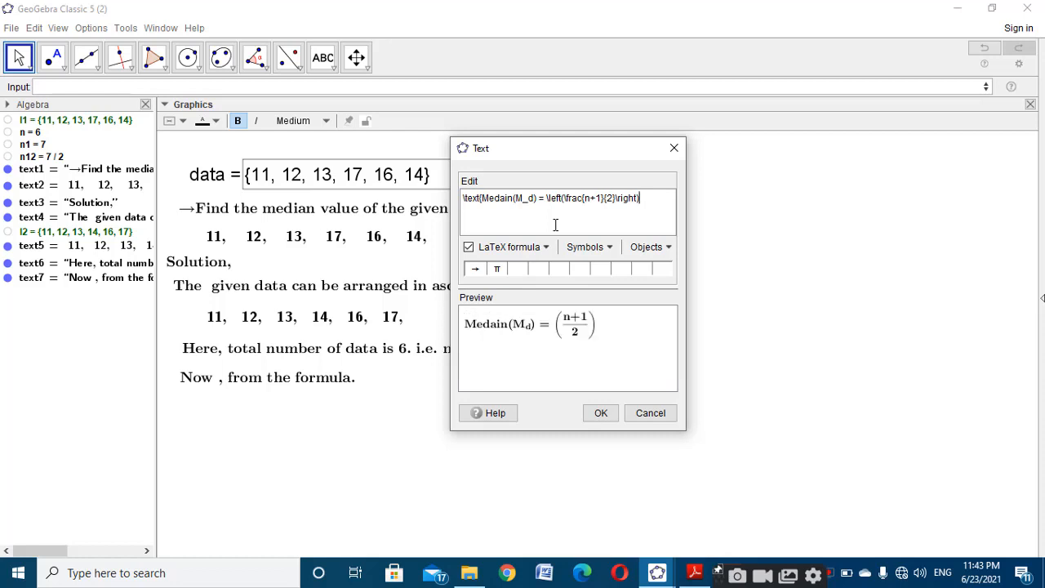
pyautogui.write('^{')
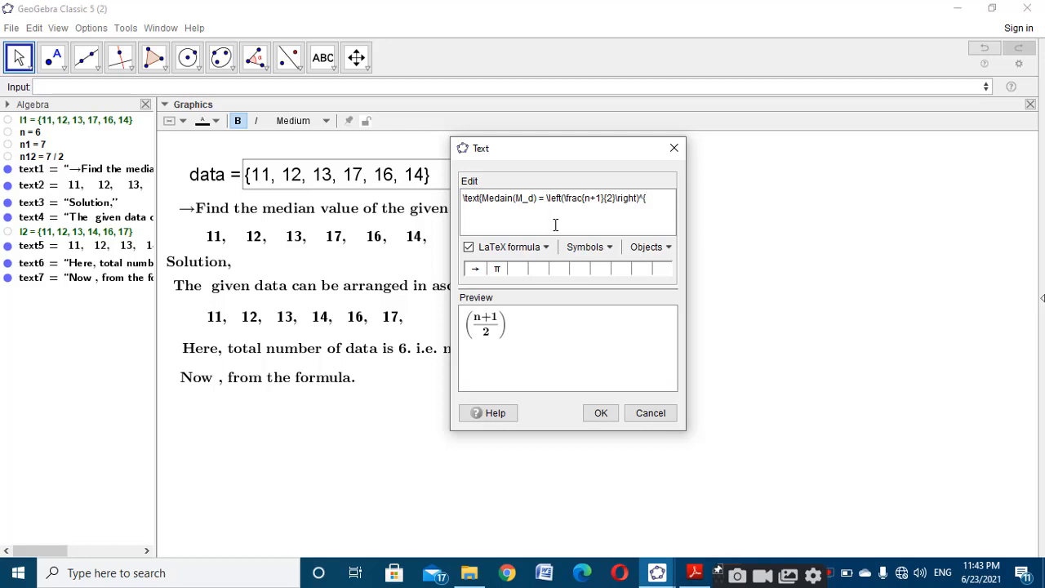
pyautogui.write('th}')
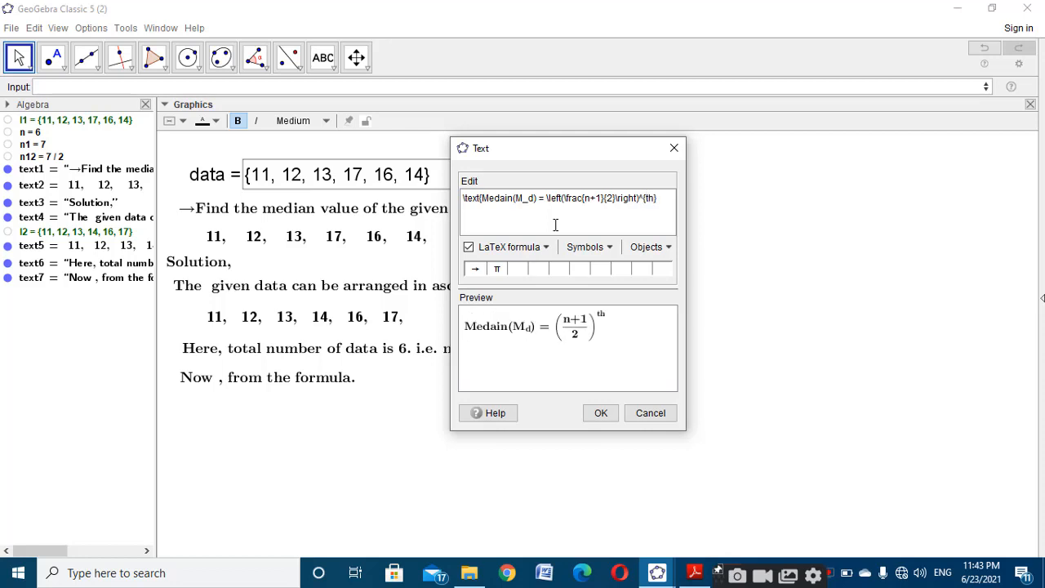
pyautogui.write(' term')
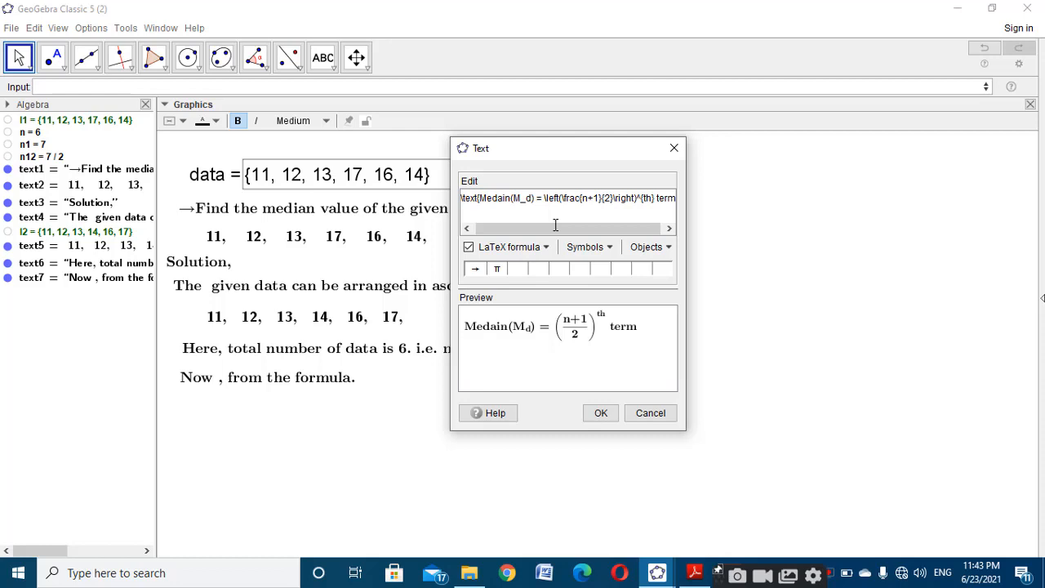
pyautogui.click(602, 413)
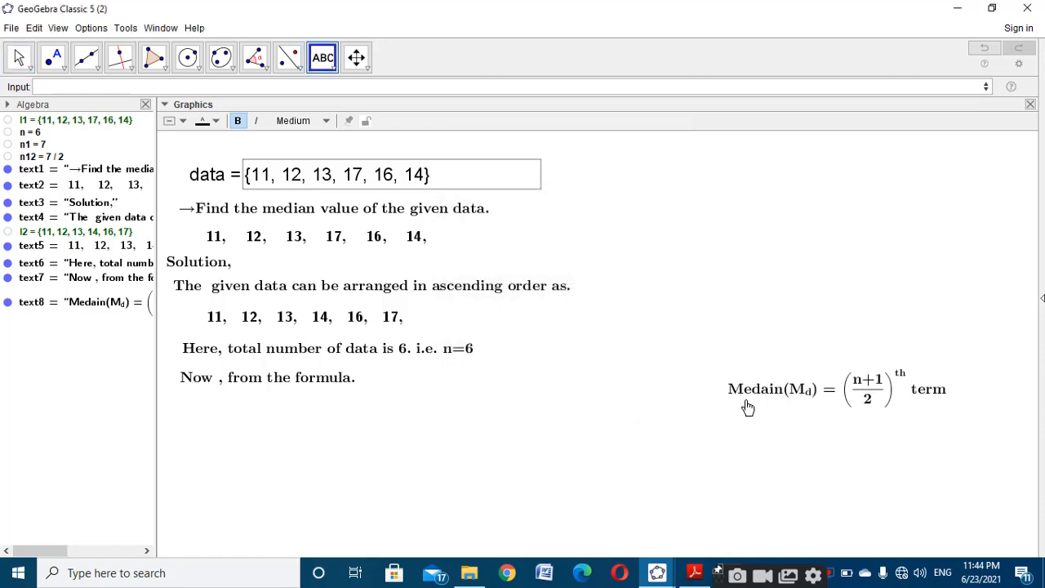
pyautogui.moveTo(757, 400); pyautogui.dragTo(342, 402)
# Start a new LaTeX text with \text{m_d = \left(\frac{ and insert the object n as the start of the numerator.
pyautogui.click(511, 411)
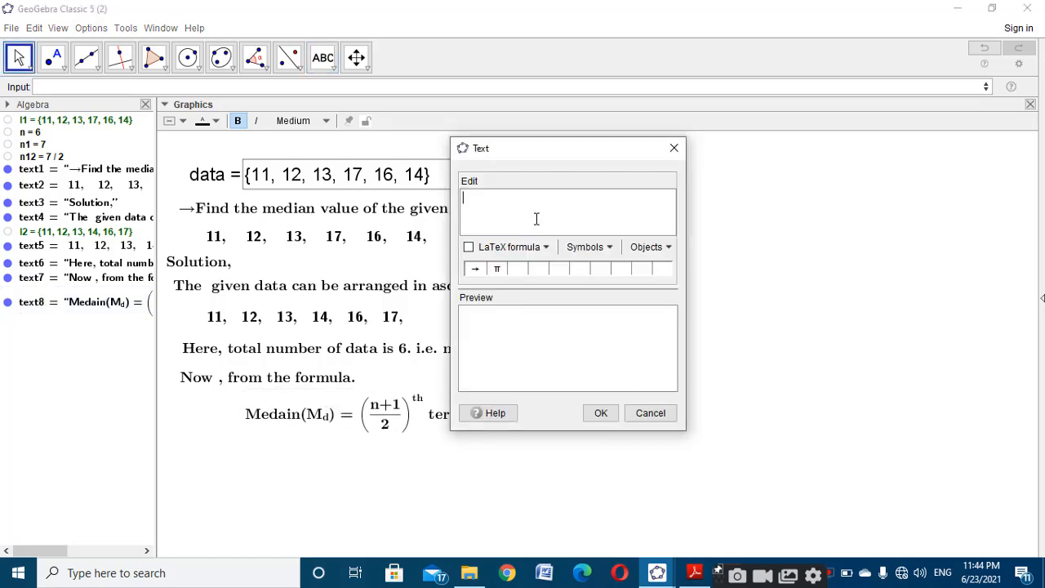
pyautogui.write('=')
pyautogui.press('BackSpace')
pyautogui.write('m_')
pyautogui.press('BackSpace')
pyautogui.press('BackSpace')
pyautogui.write('\\text{m_d = \\left(\\frac')
pyautogui.click(31, 132)
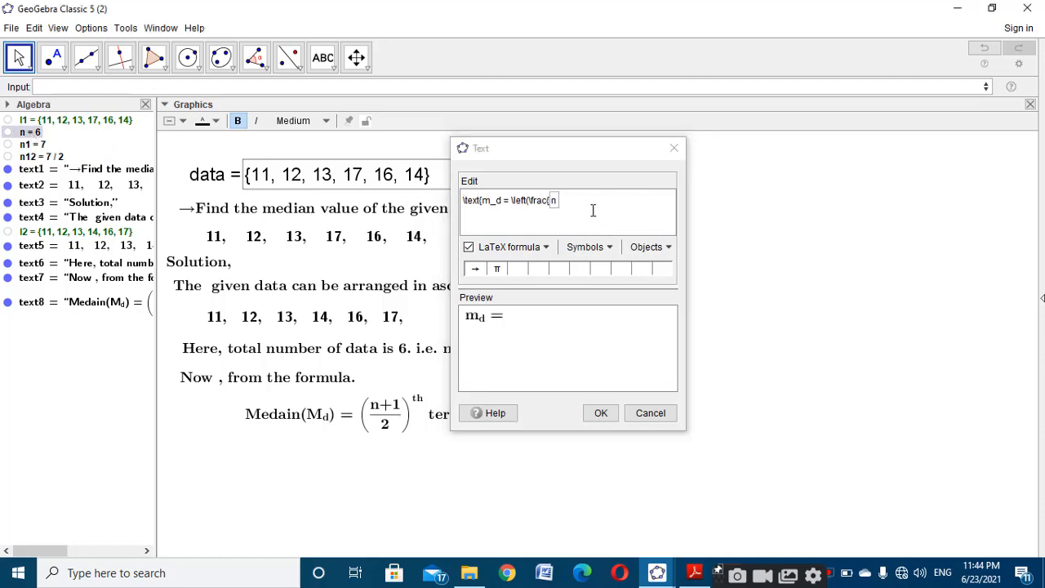
# Complete the text with +1}{2}\right)^{th}term and place it below the Medain(M_d) formula.
pyautogui.click(570, 199)
pyautogui.write('+')
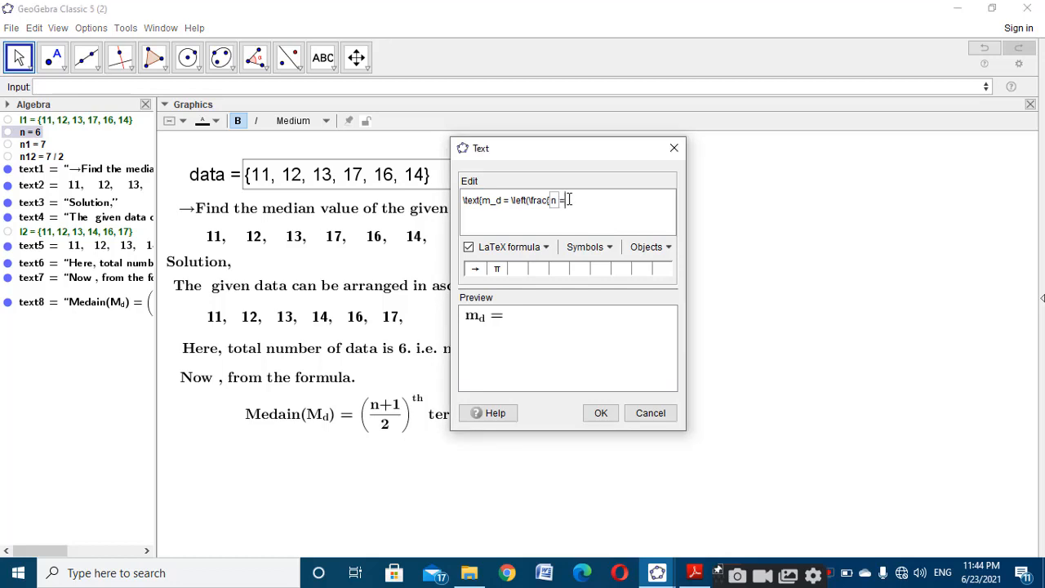
pyautogui.write('1}{2}\\right)')
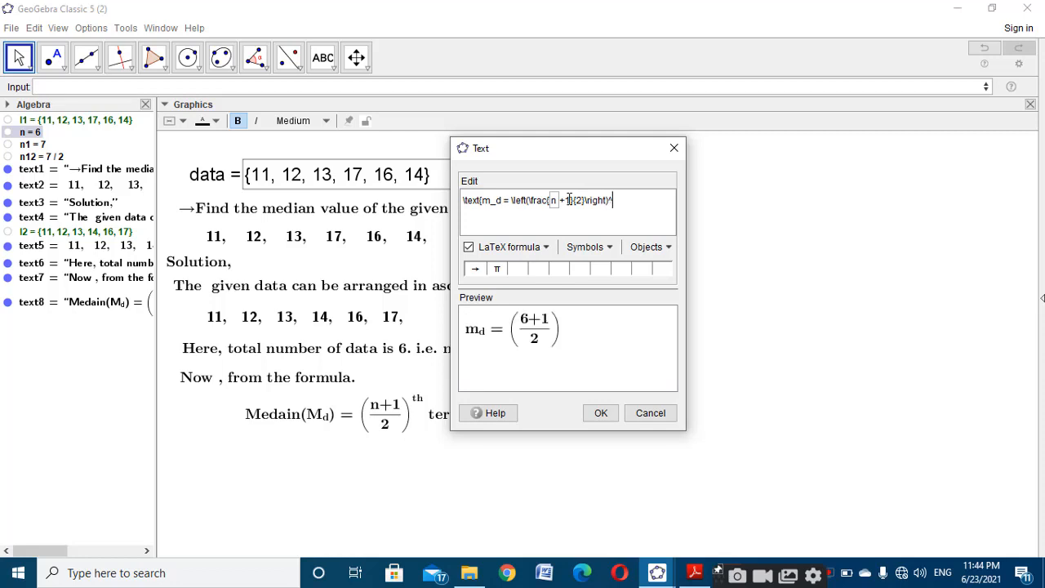
pyautogui.write('^{th')
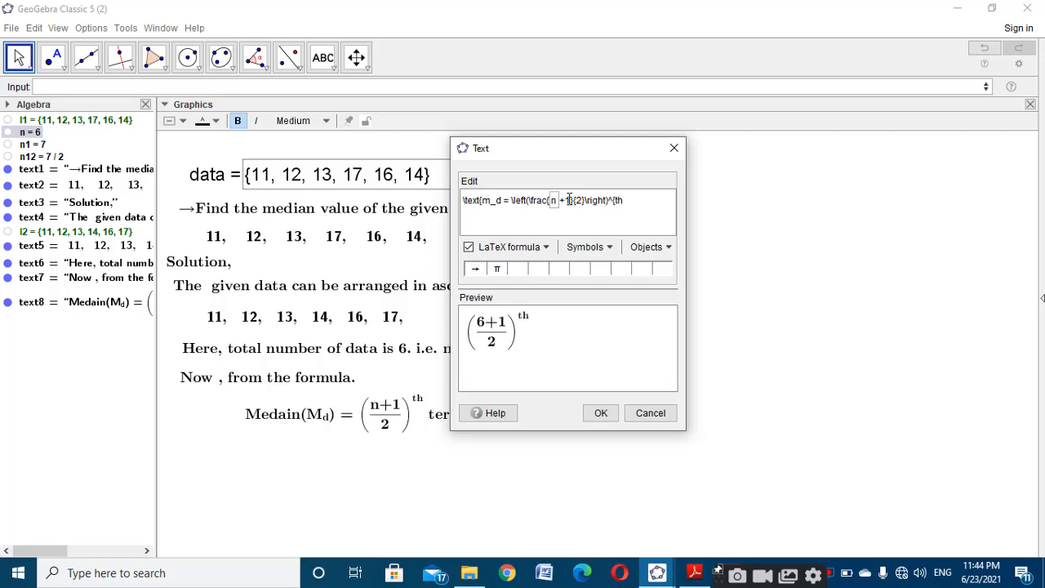
pyautogui.write('}term')
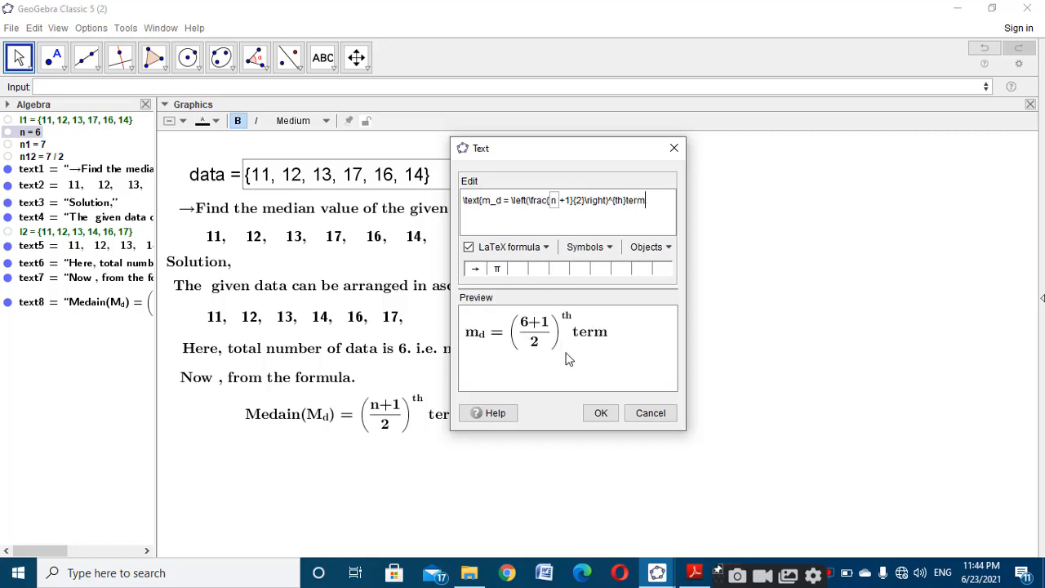
pyautogui.click(597, 417)
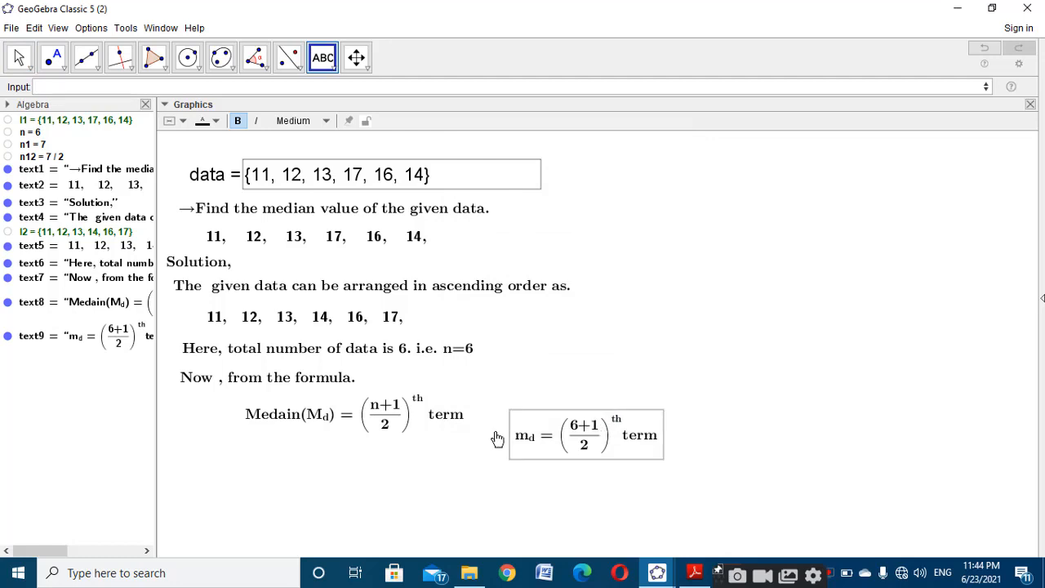
pyautogui.moveTo(594, 440); pyautogui.dragTo(406, 460)
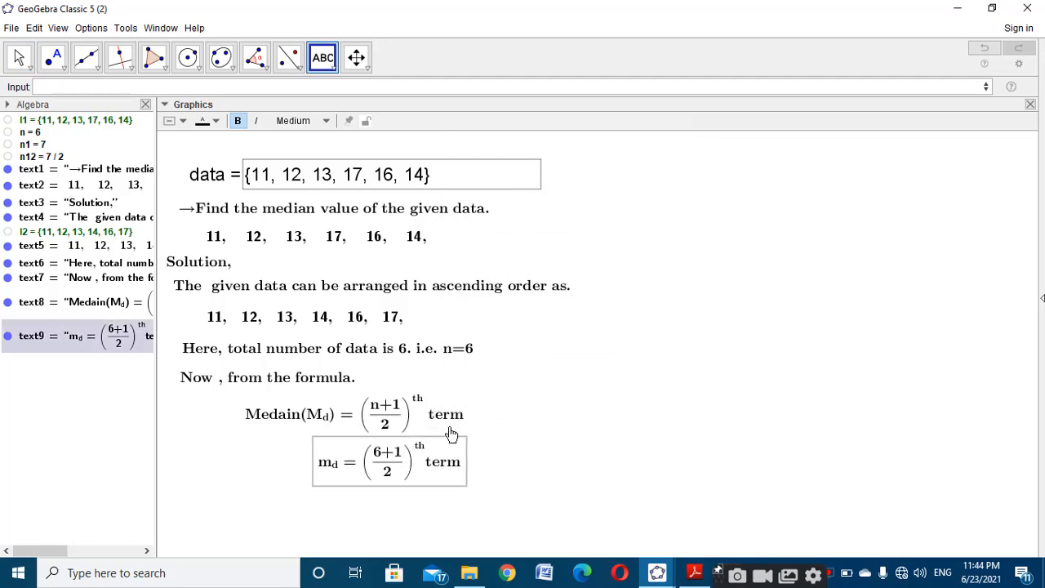
# Start another LaTeX text with \text{=\left(\frac{ and insert the object n1 as the numerator.
pyautogui.click(554, 349)
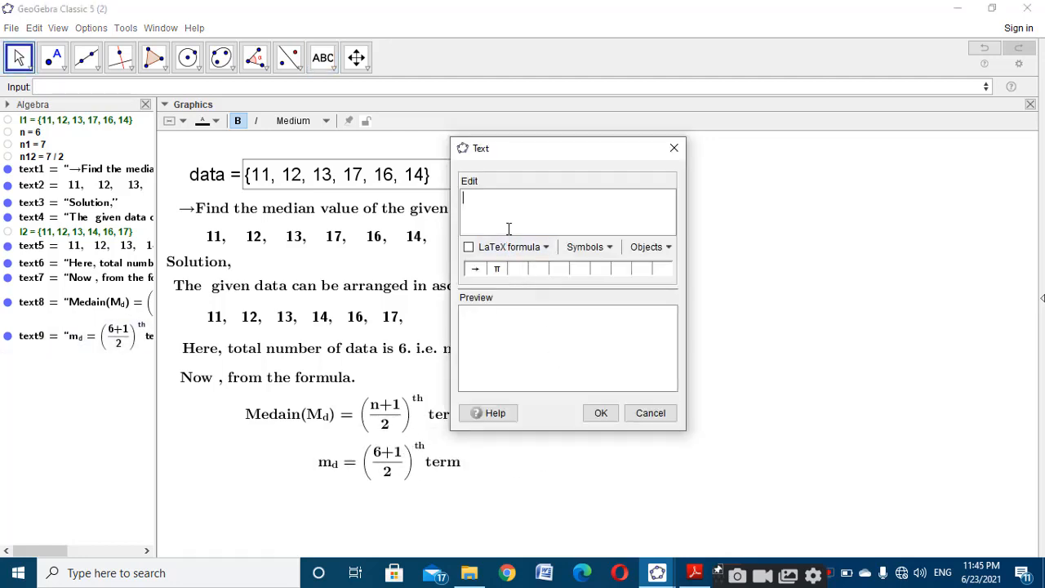
pyautogui.write('\\text{=')
pyautogui.press('BackSpace')
pyautogui.write('\\left')
pyautogui.write('(\\frac{')
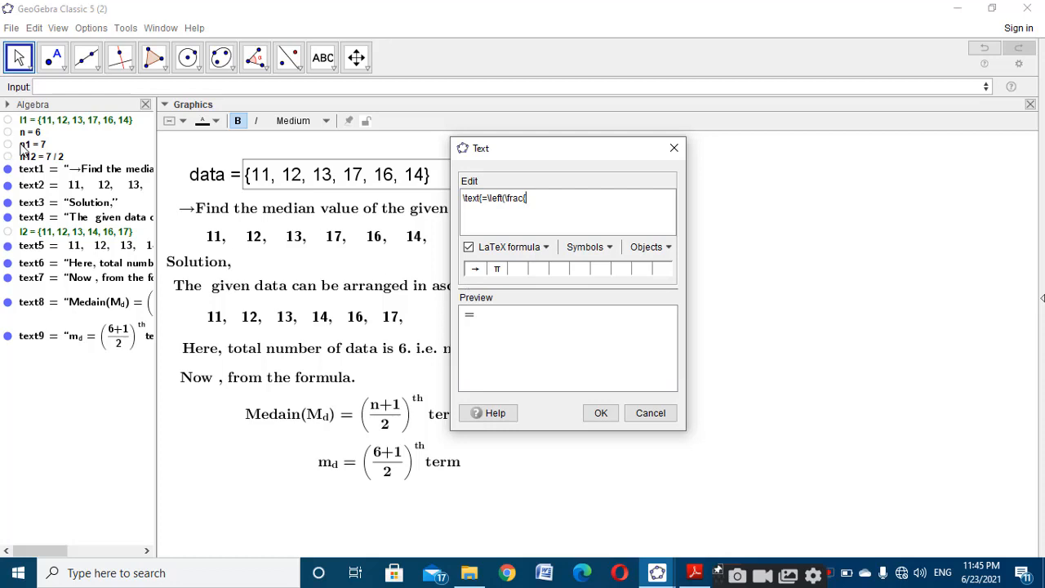
pyautogui.click(26, 145)
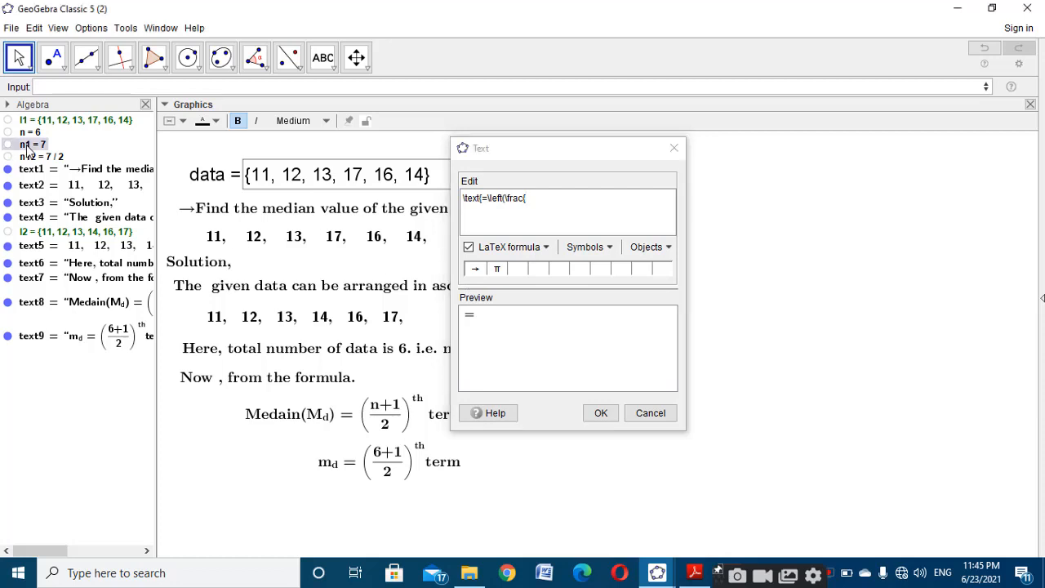
# Complete the fraction text with }{2}\right)^{th}term and place it below the m_d line.
pyautogui.click(551, 202)
pyautogui.write('}{')
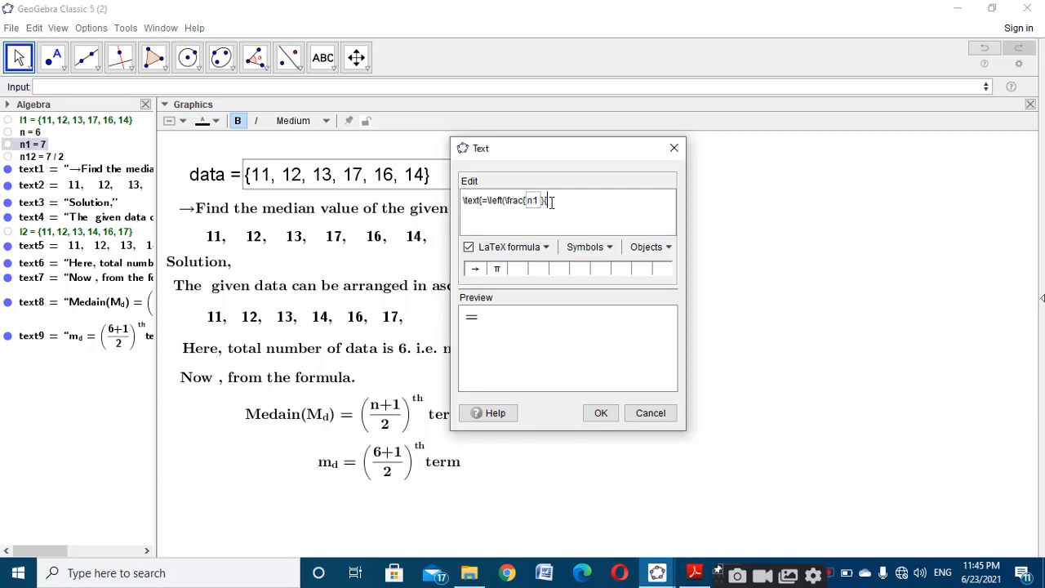
pyautogui.write('2}\\right)')
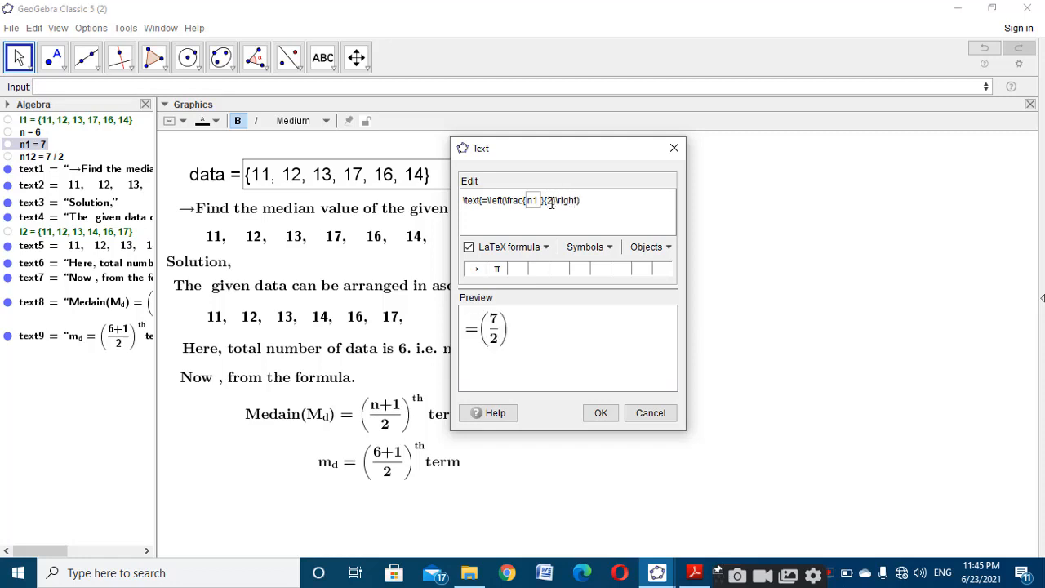
pyautogui.write('^')
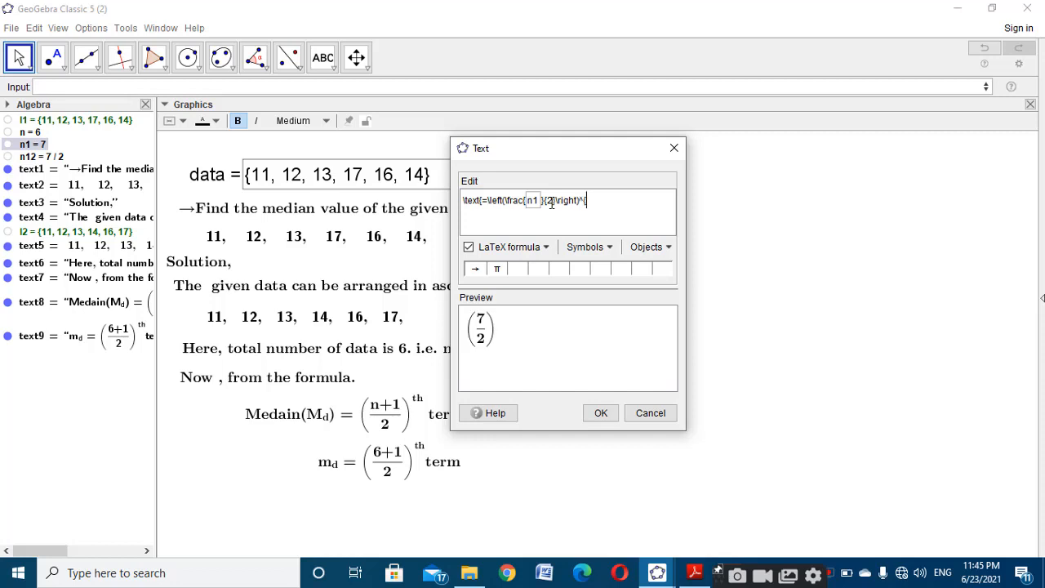
pyautogui.write('{th}term')
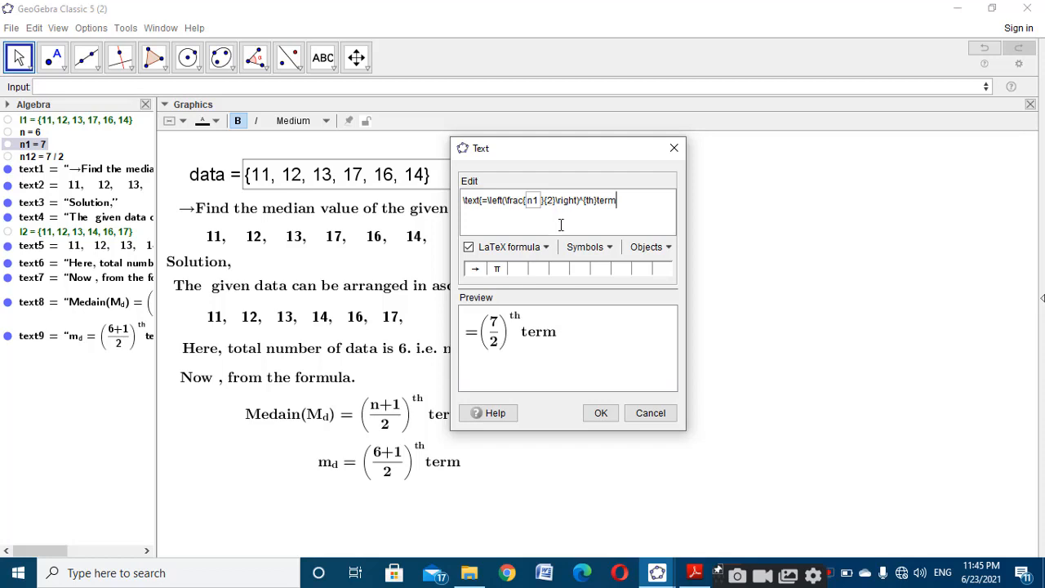
pyautogui.click(598, 413)
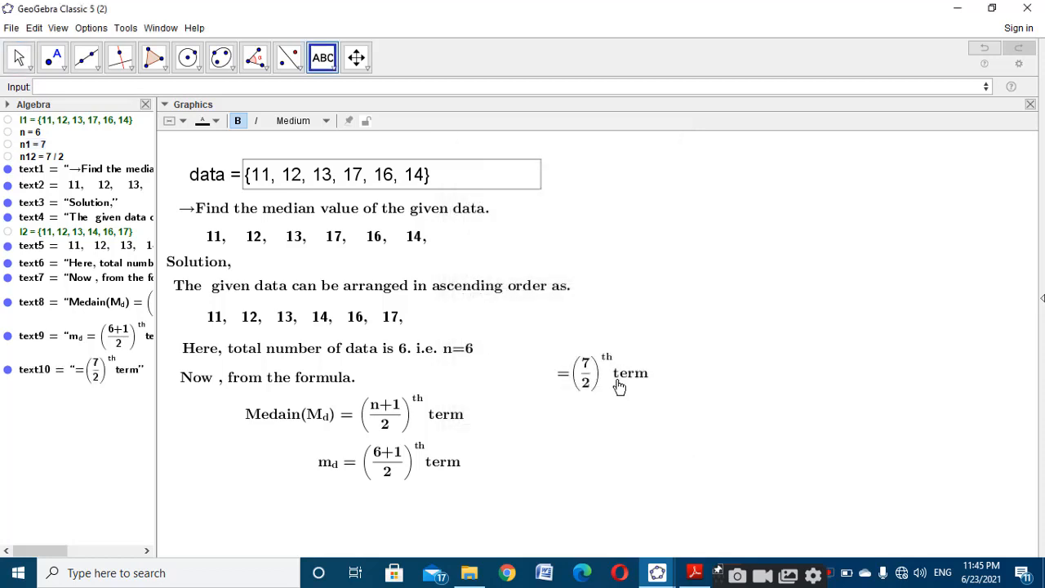
pyautogui.moveTo(623, 389); pyautogui.dragTo(415, 518)
# Add the LaTeX text \text{= \left( n12 \right)^{th} term, with n12 inserted as an object, and place it below the fraction line.
pyautogui.click(594, 379)
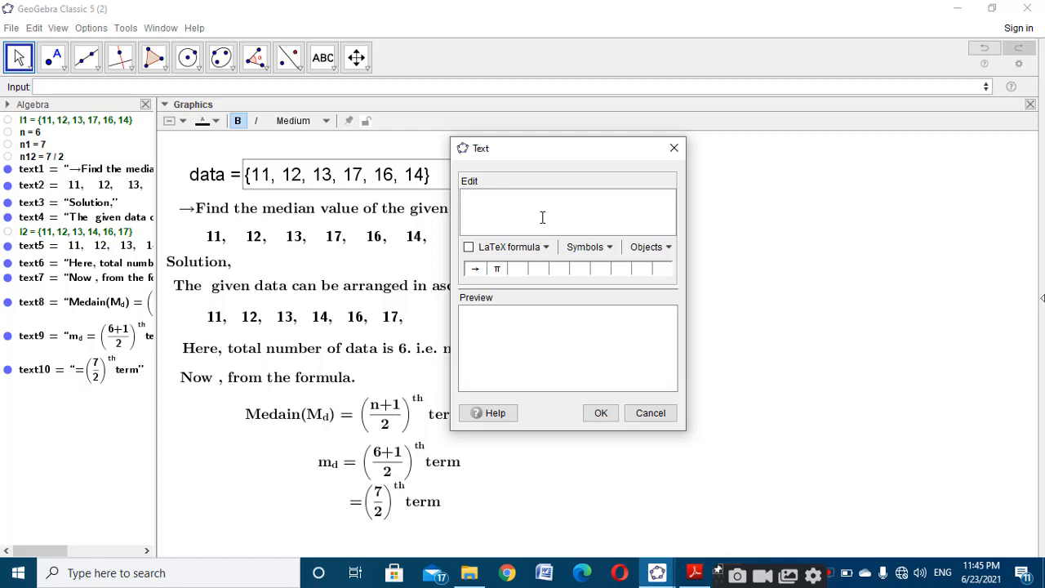
pyautogui.write('\\text{=')
pyautogui.write('\\left(')
pyautogui.click(61, 157)
pyautogui.click(550, 202)
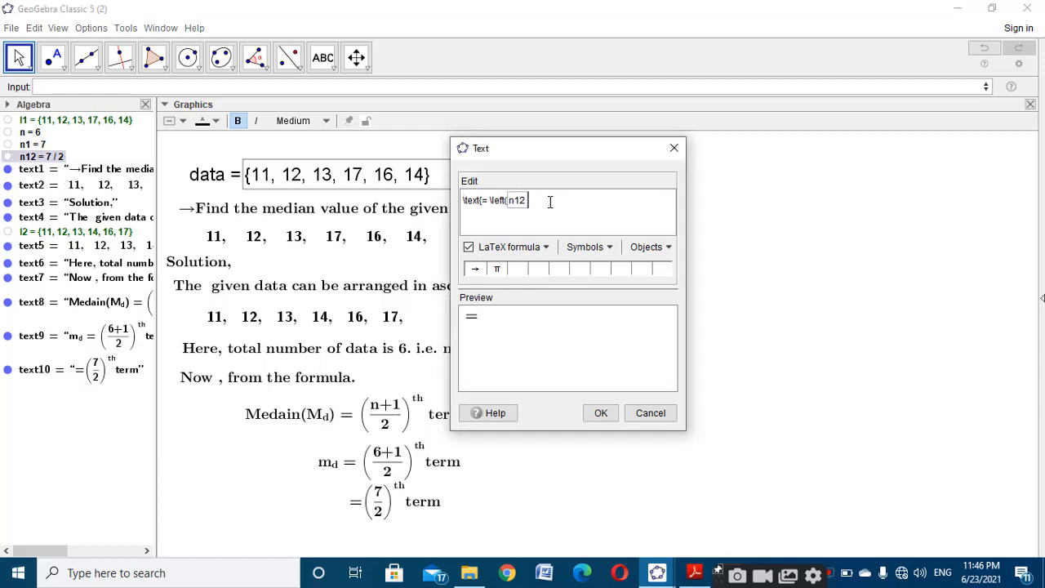
pyautogui.write('\\right)^{th}term')
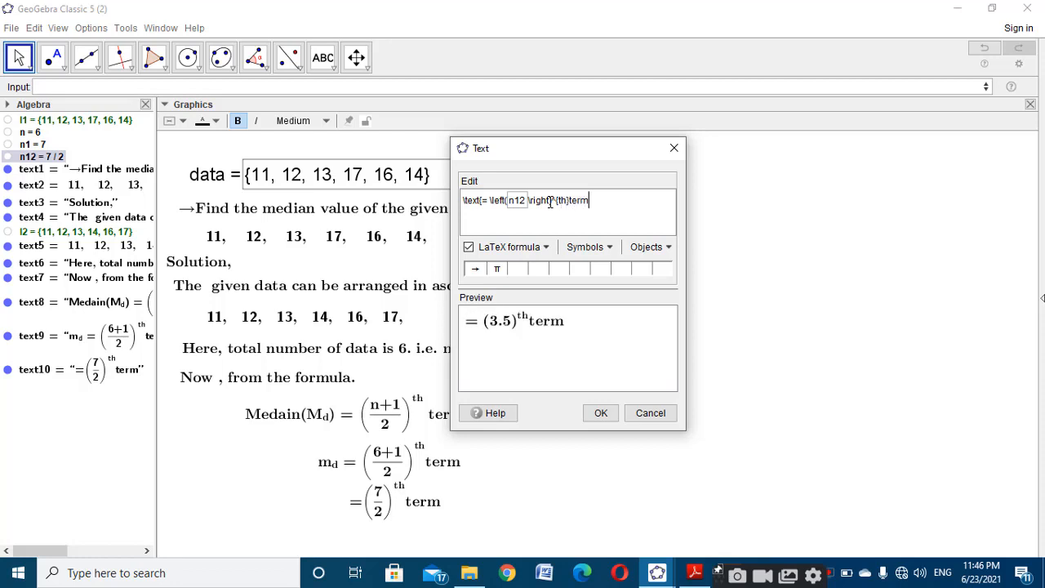
pyautogui.click(570, 201)
pyautogui.click(601, 413)
pyautogui.moveTo(618, 393); pyautogui.dragTo(373, 535)
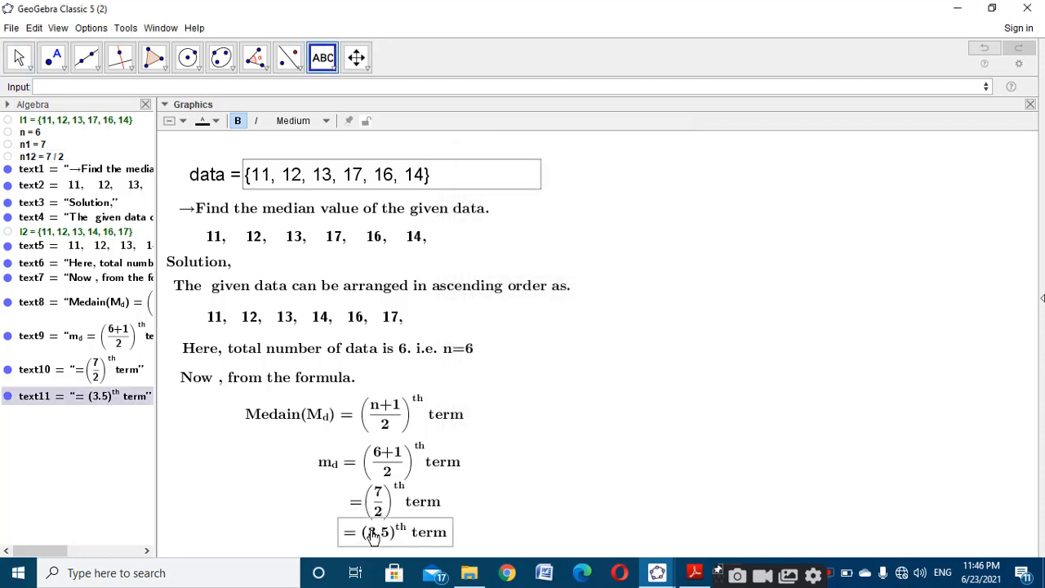
# Leave text entry without adding another text and move the "Solution," text slightly upward.
pyautogui.click(531, 422)
pyautogui.click(673, 151)
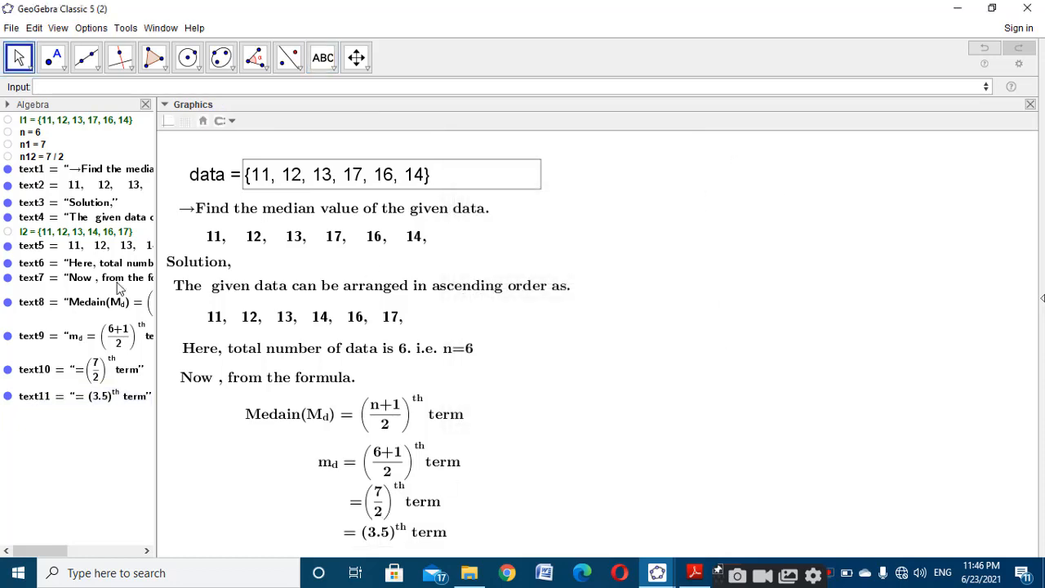
pyautogui.moveTo(193, 250); pyautogui.dragTo(194, 248)
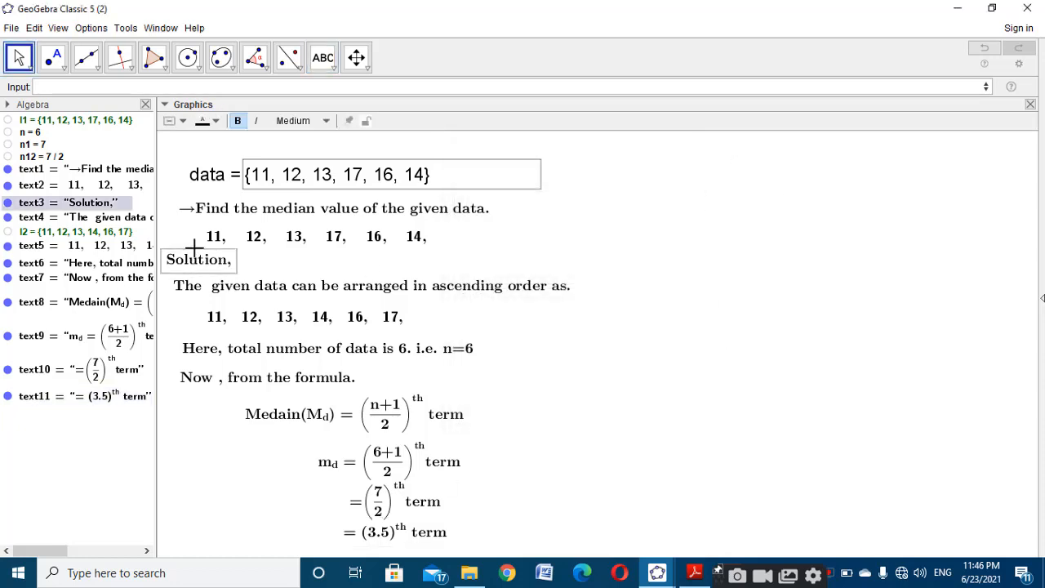
# Move the data input box, the median question line and the unsorted data row up to close the gaps between them.
pyautogui.click(217, 181)
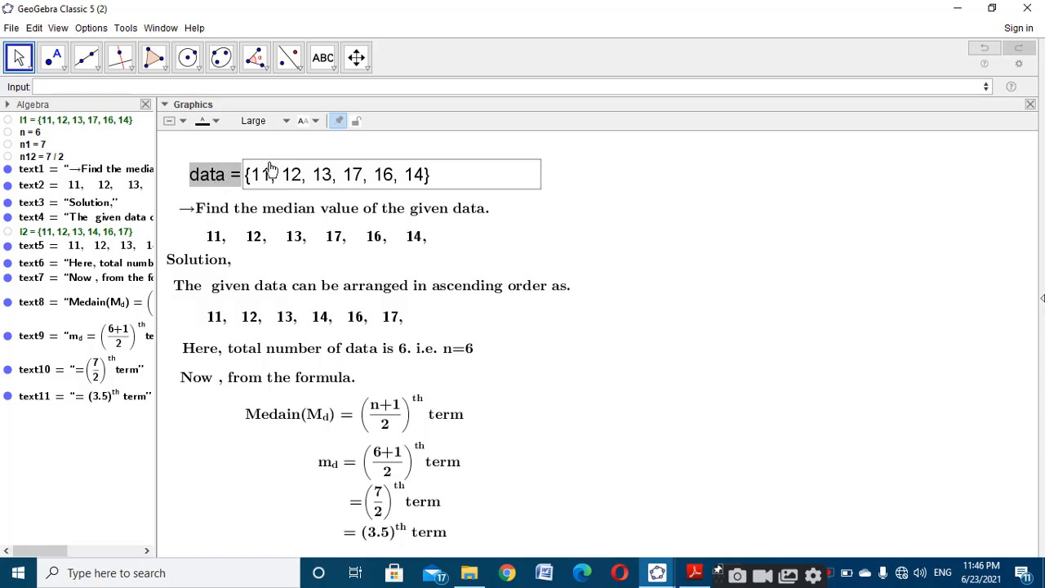
pyautogui.click(619, 197)
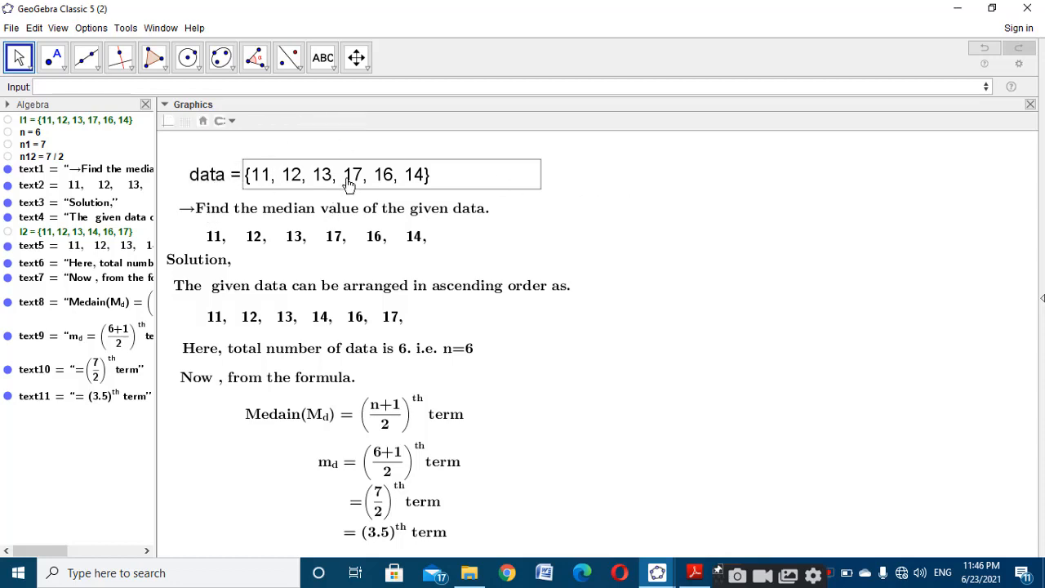
pyautogui.moveTo(344, 179); pyautogui.dragTo(336, 160)
pyautogui.moveTo(327, 219); pyautogui.dragTo(319, 199)
pyautogui.click(341, 240)
pyautogui.moveTo(341, 241); pyautogui.dragTo(349, 219)
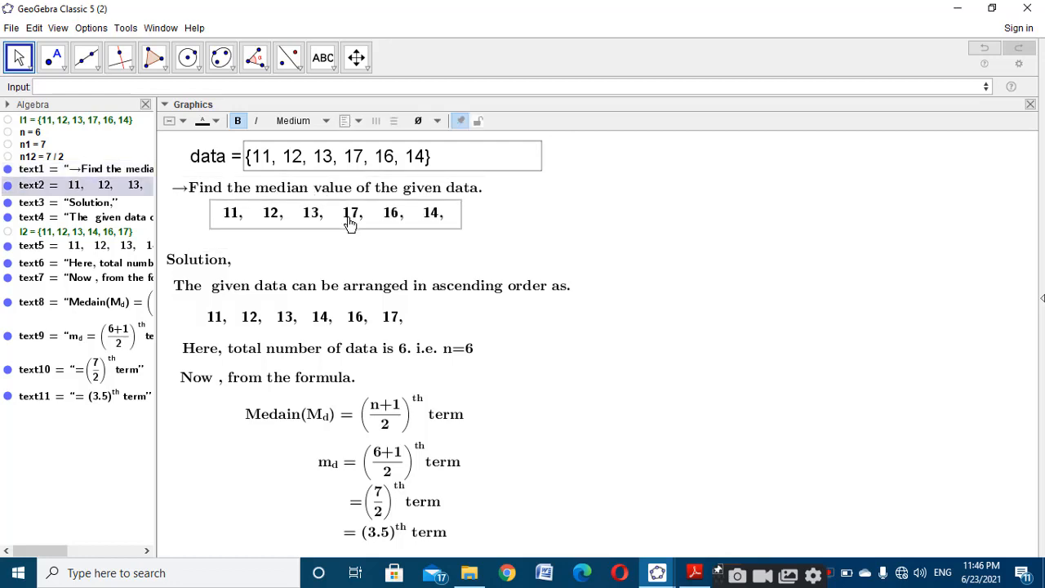
# Move the "Solution," heading, ascending-order sentence, sorted data row and total-number line up beneath the unsorted data row.
pyautogui.moveTo(232, 265); pyautogui.dragTo(215, 236)
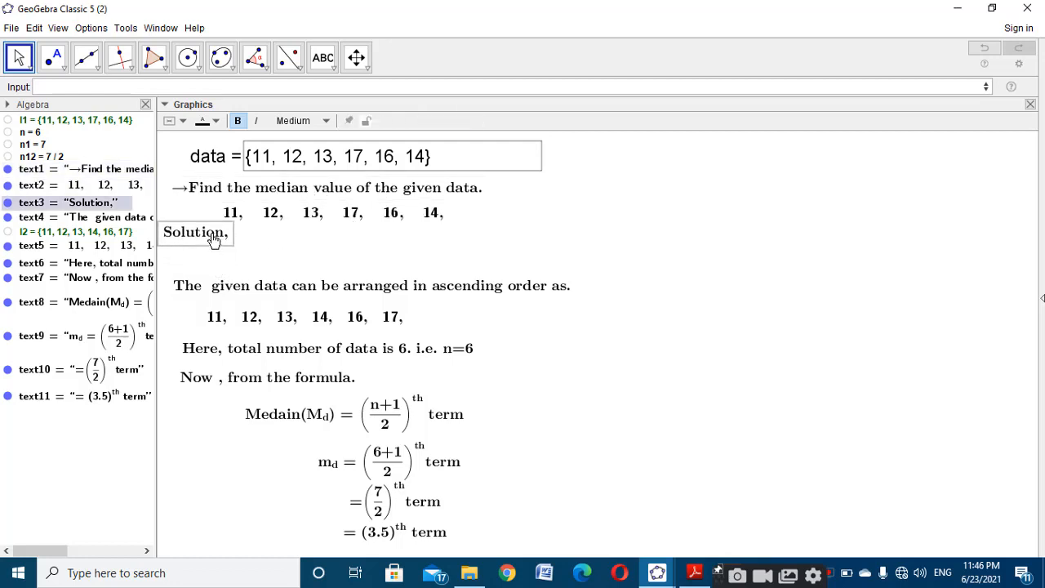
pyautogui.moveTo(350, 285); pyautogui.dragTo(365, 249)
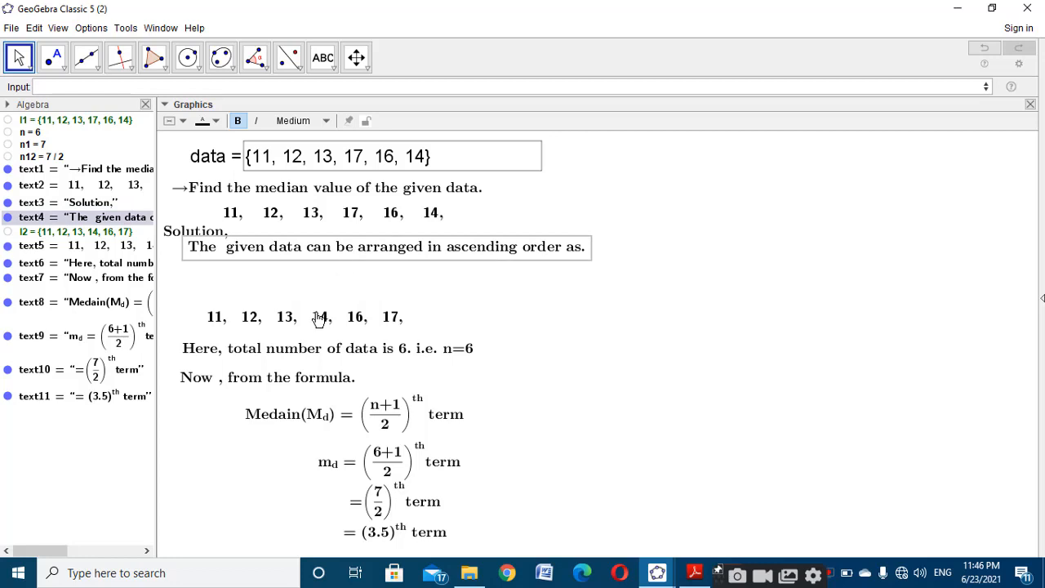
pyautogui.moveTo(319, 317); pyautogui.dragTo(332, 278)
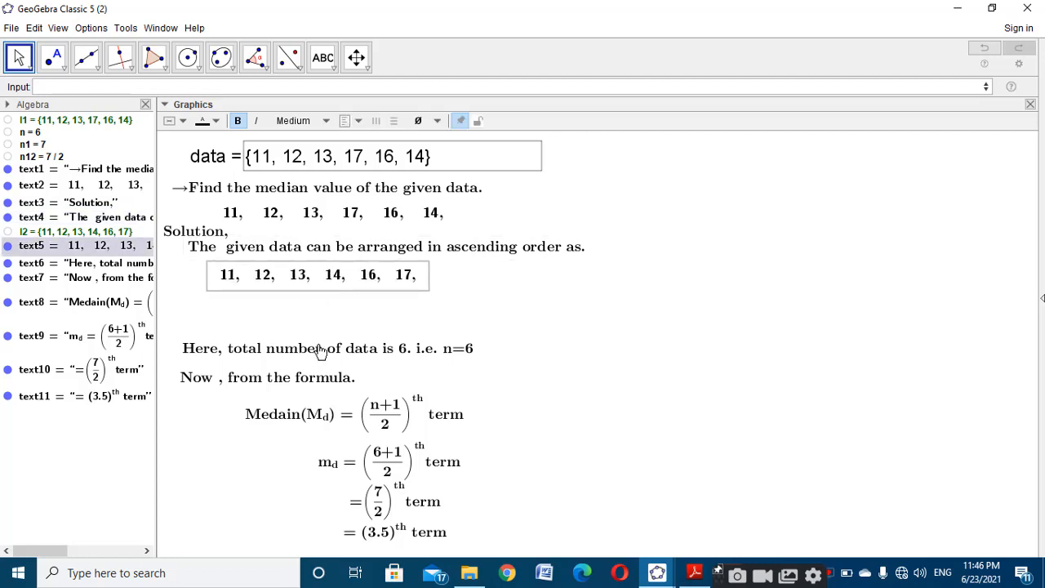
pyautogui.moveTo(320, 350); pyautogui.dragTo(338, 299)
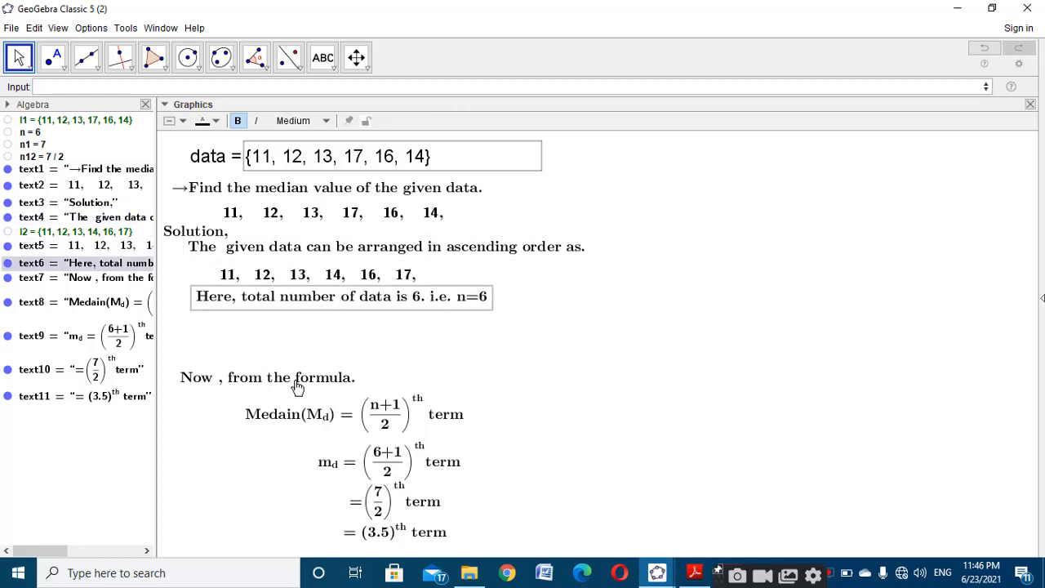
# Move the "Now , from the formula." line and the four median formula lines up beneath the total-number line.
pyautogui.moveTo(299, 382); pyautogui.dragTo(291, 327)
pyautogui.moveTo(414, 417); pyautogui.dragTo(418, 353)
pyautogui.moveTo(363, 453); pyautogui.dragTo(374, 387)
pyautogui.moveTo(377, 505); pyautogui.dragTo(374, 449)
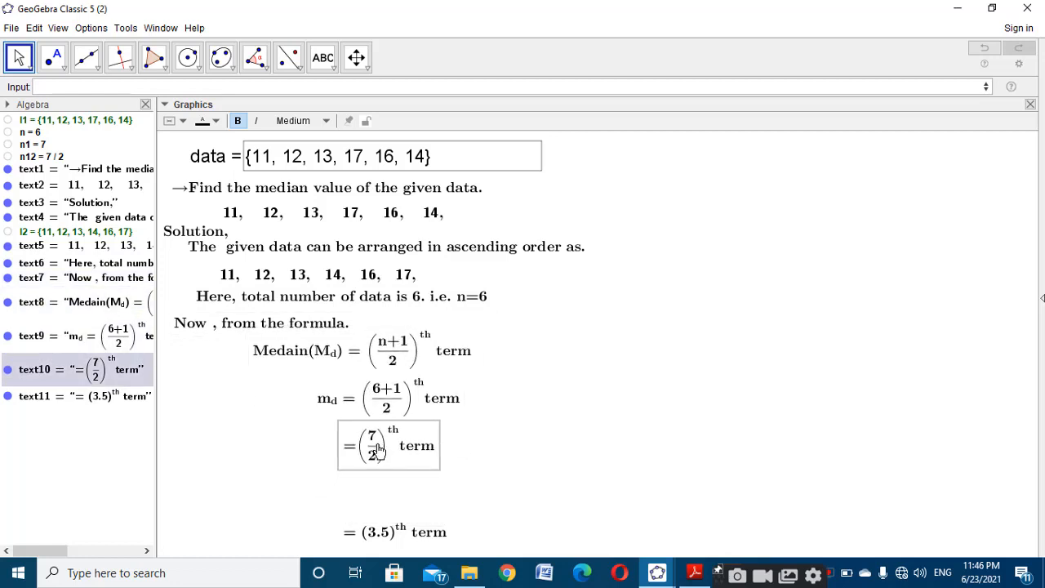
pyautogui.moveTo(400, 545); pyautogui.dragTo(396, 499)
pyautogui.click(551, 422)
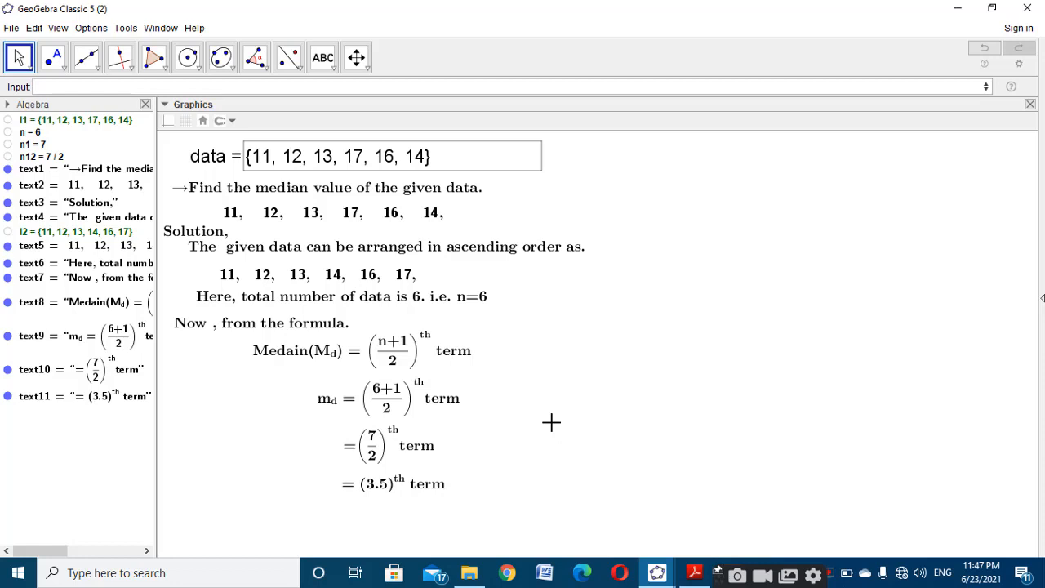
# Compute the median of the sorted list with the command Median(l2).
pyautogui.click(222, 89)
pyautogui.write('med')
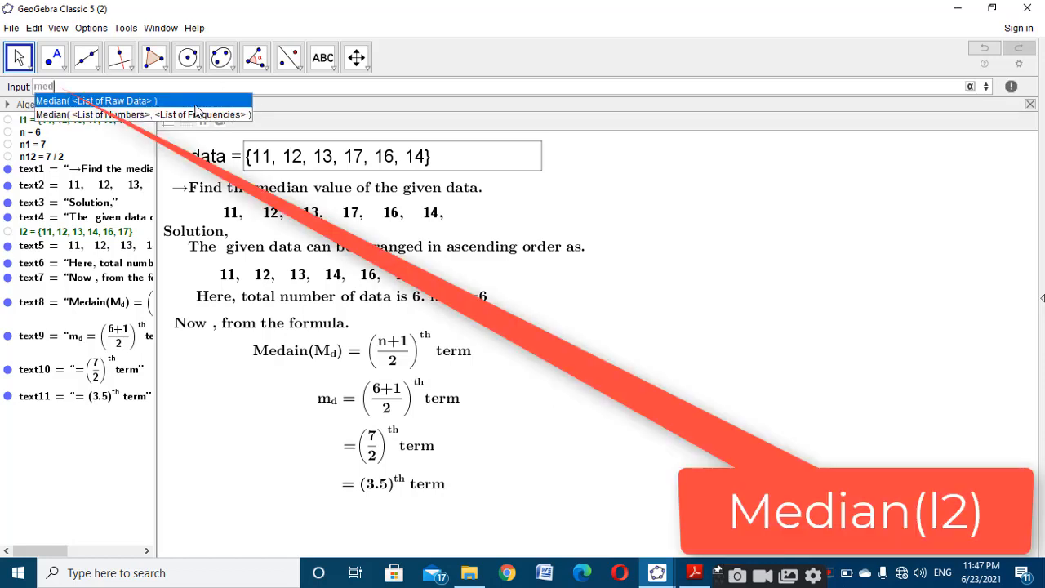
pyautogui.press('Return')
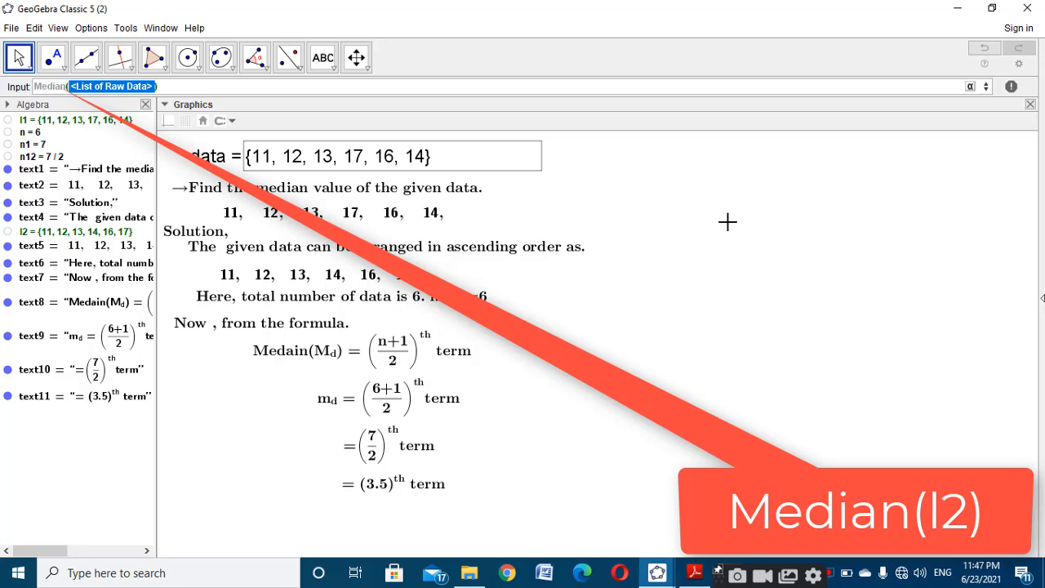
pyautogui.write('l2')
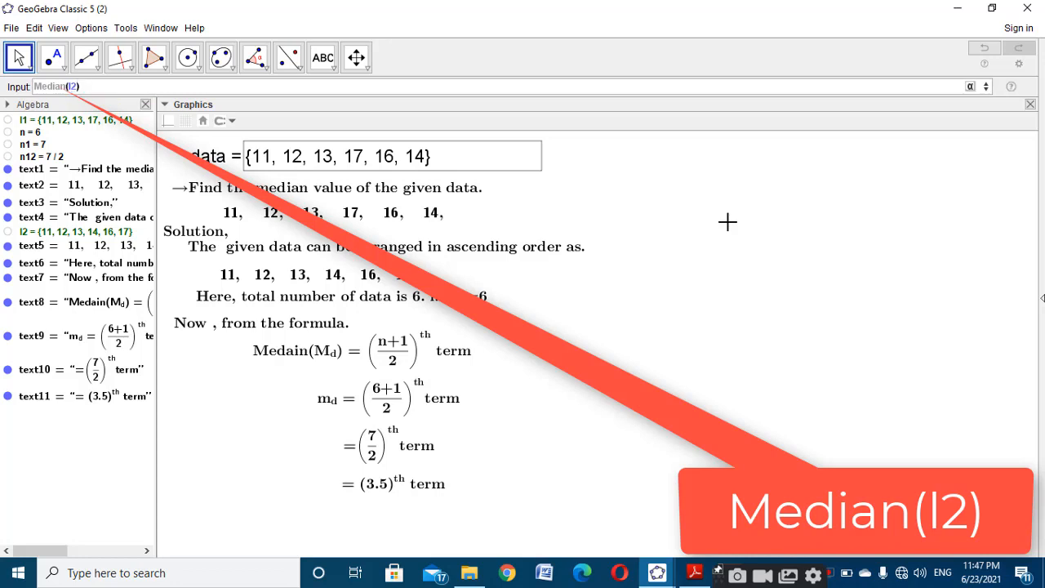
pyautogui.press('Return')
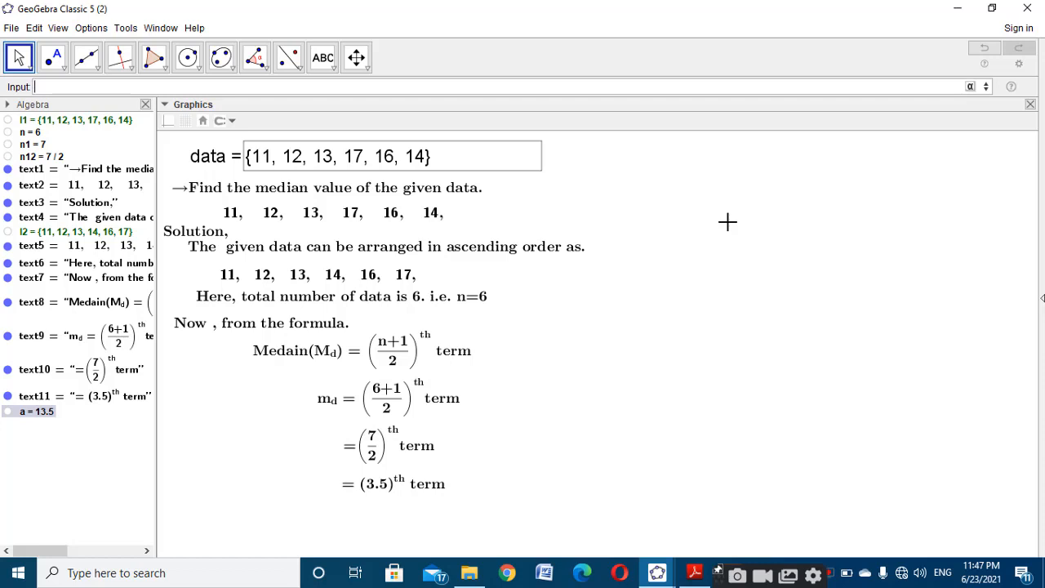
# Rename the median number object a to medain1.
pyautogui.rightClick(42, 413)
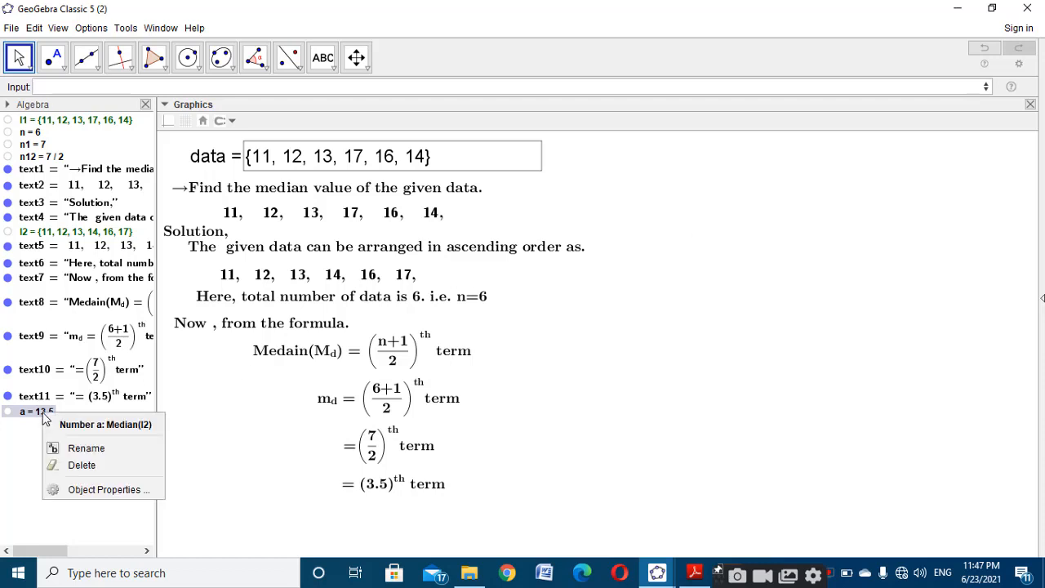
pyautogui.click(86, 451)
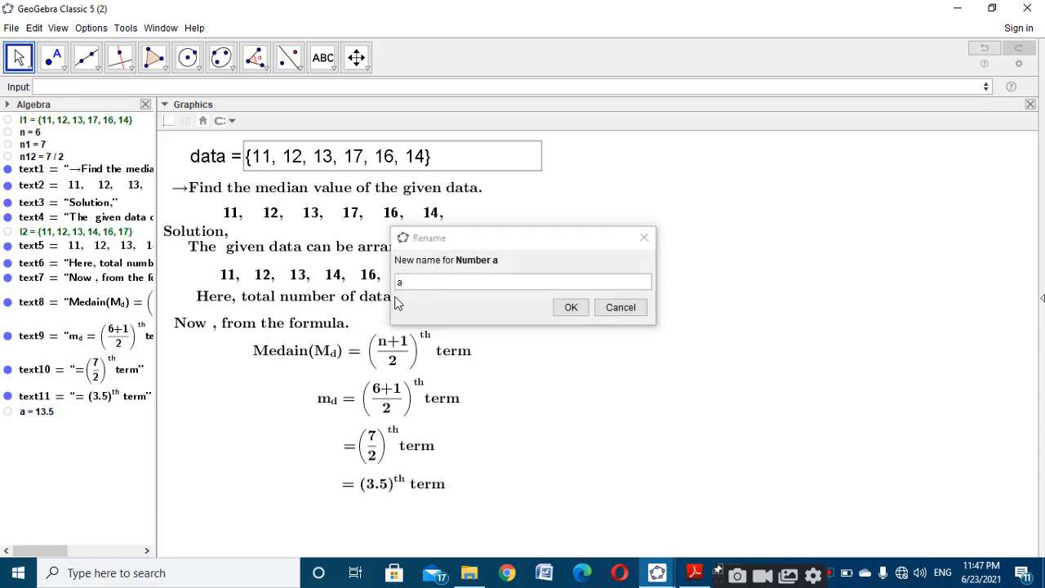
pyautogui.write('me')
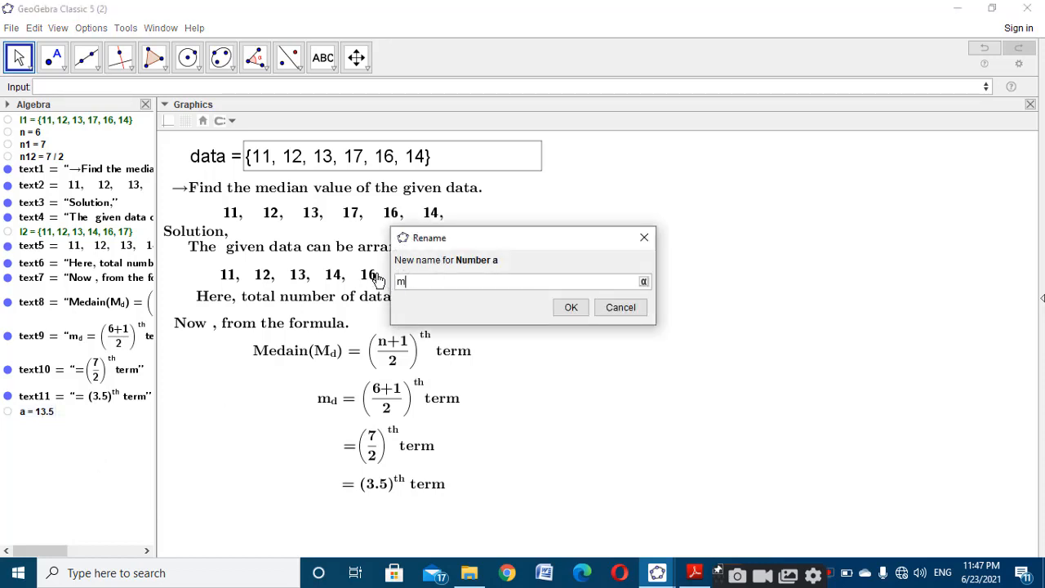
pyautogui.write('dain1')
pyautogui.click(566, 312)
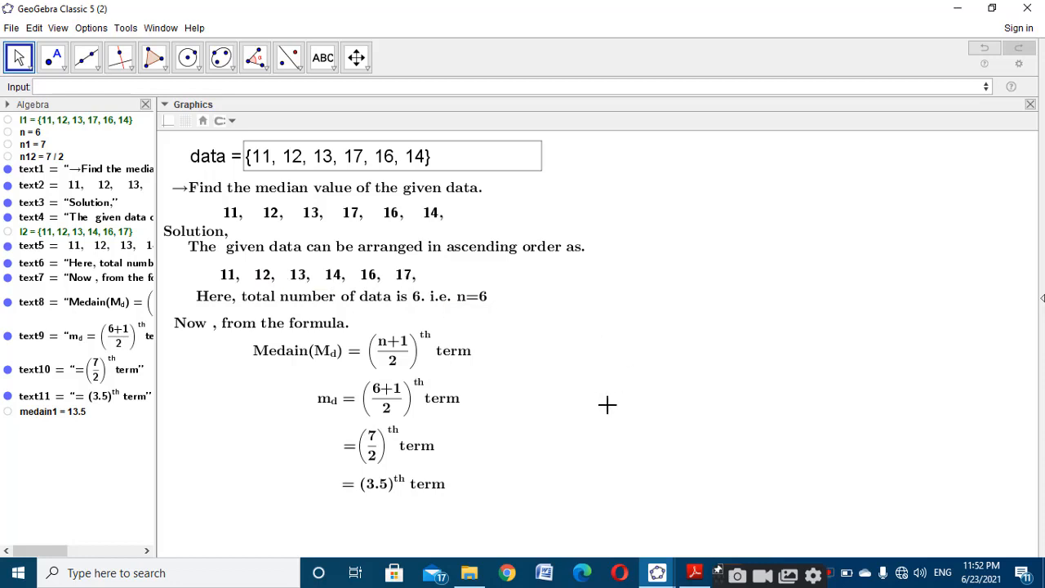
# Begin a RemoveUndefined command containing a Sequence with expression, variable, start and end values, using If(<Condition>, <Then>) as its expression.
pyautogui.click(323, 88)
pyautogui.write('l')
pyautogui.press('BackSpace')
pyautogui.write('remo')
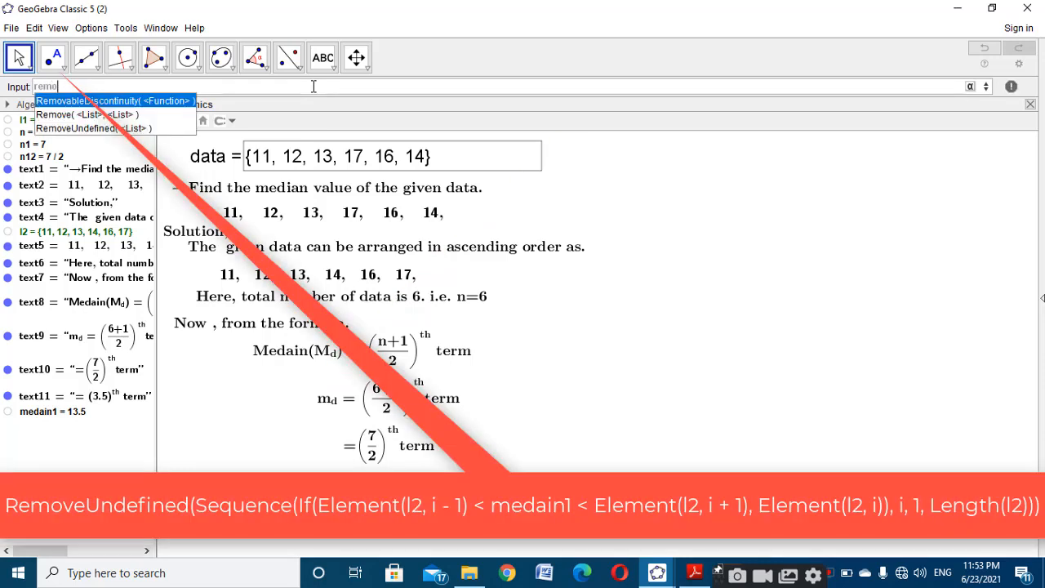
pyautogui.click(150, 129)
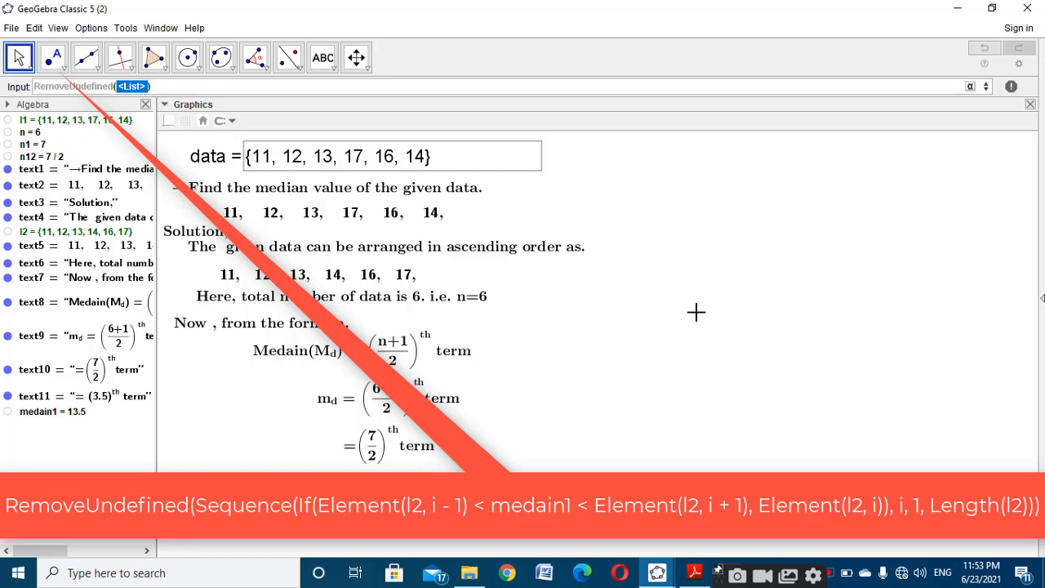
pyautogui.write('sequ')
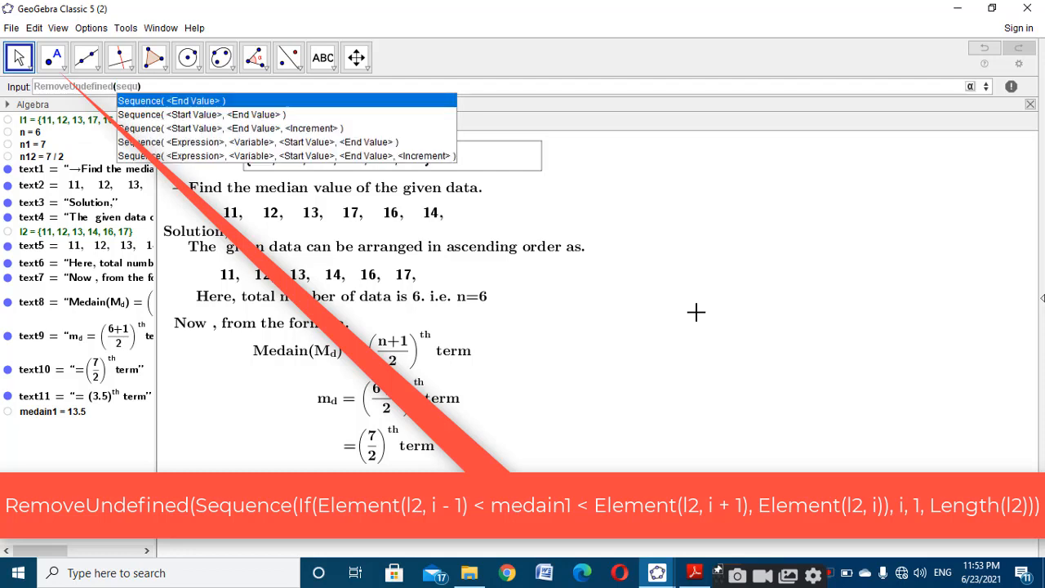
pyautogui.click(359, 142)
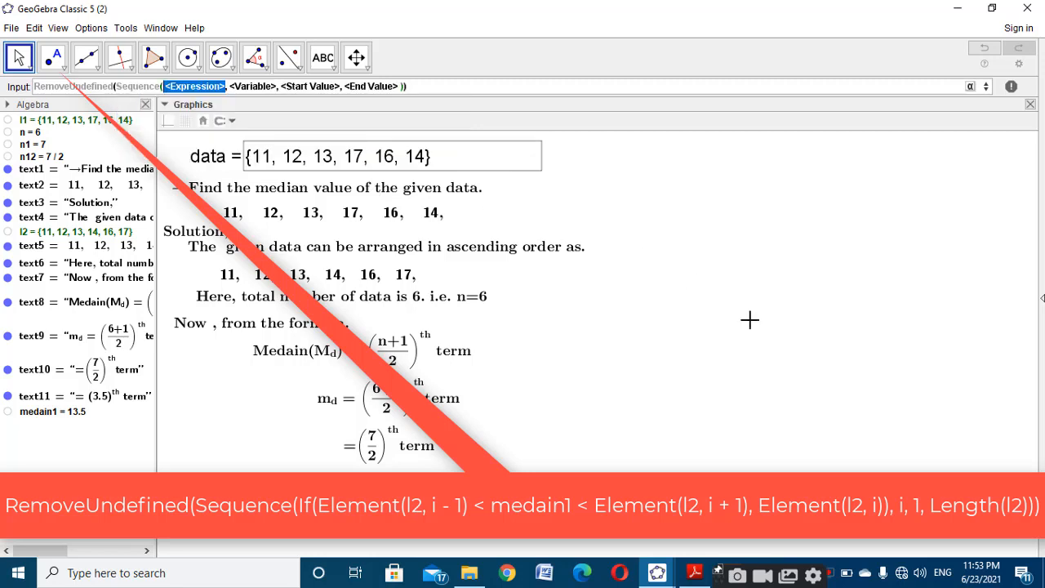
pyautogui.write('If')
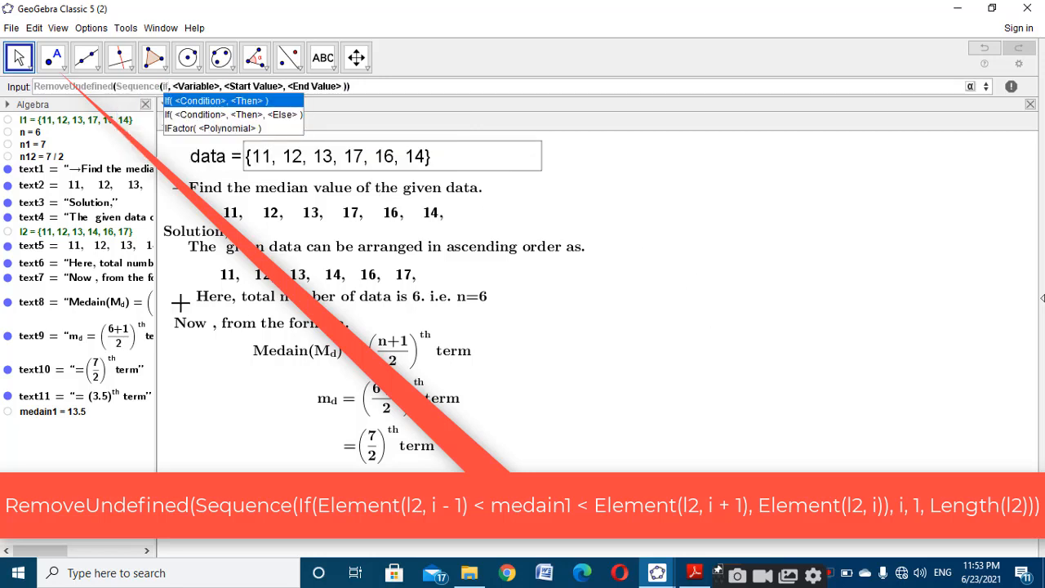
pyautogui.click(263, 106)
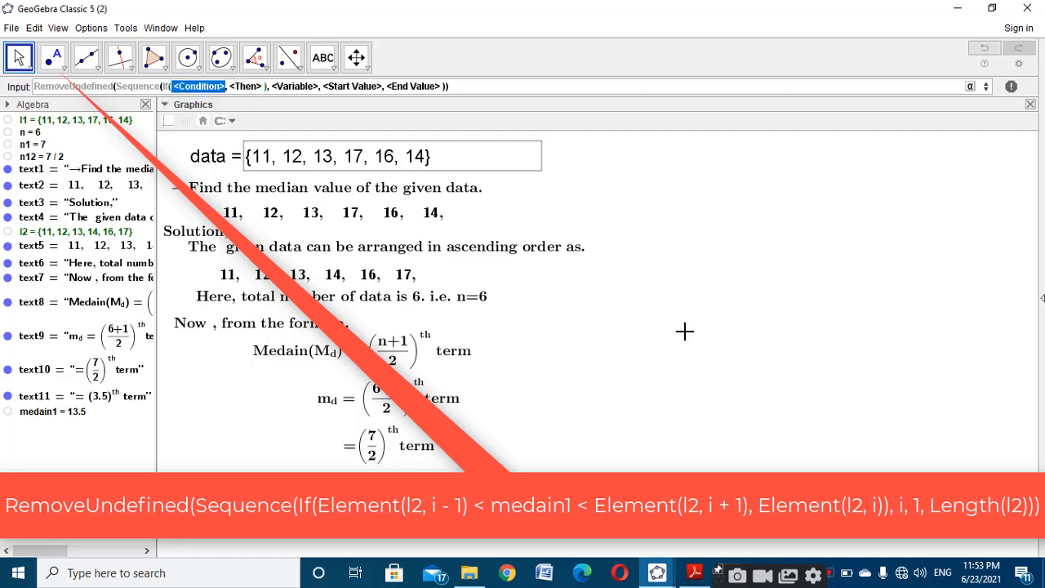
# Begin the If condition with Element(l2, i-1)<.
pyautogui.write('Ele')
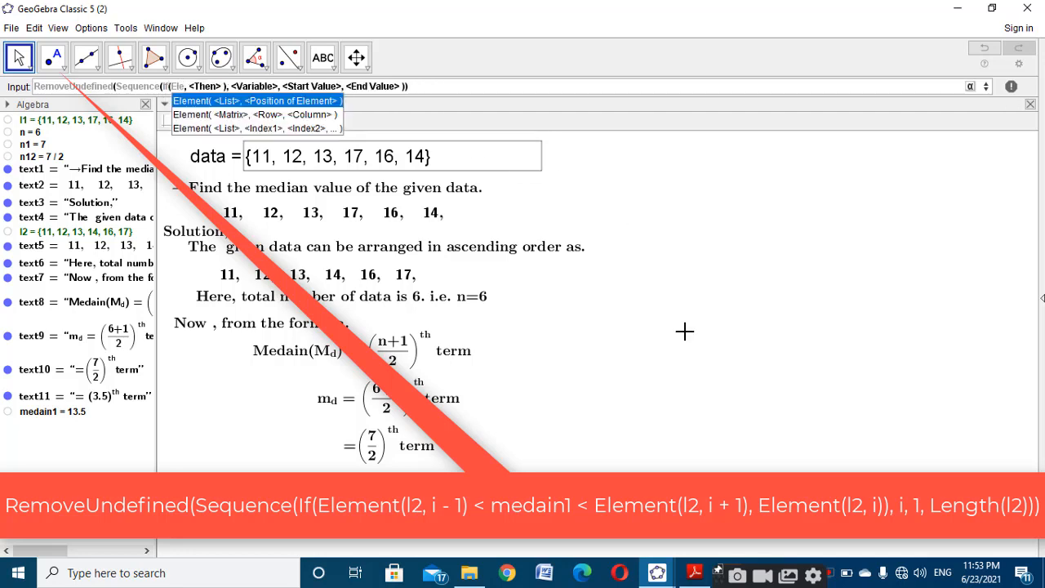
pyautogui.click(294, 102)
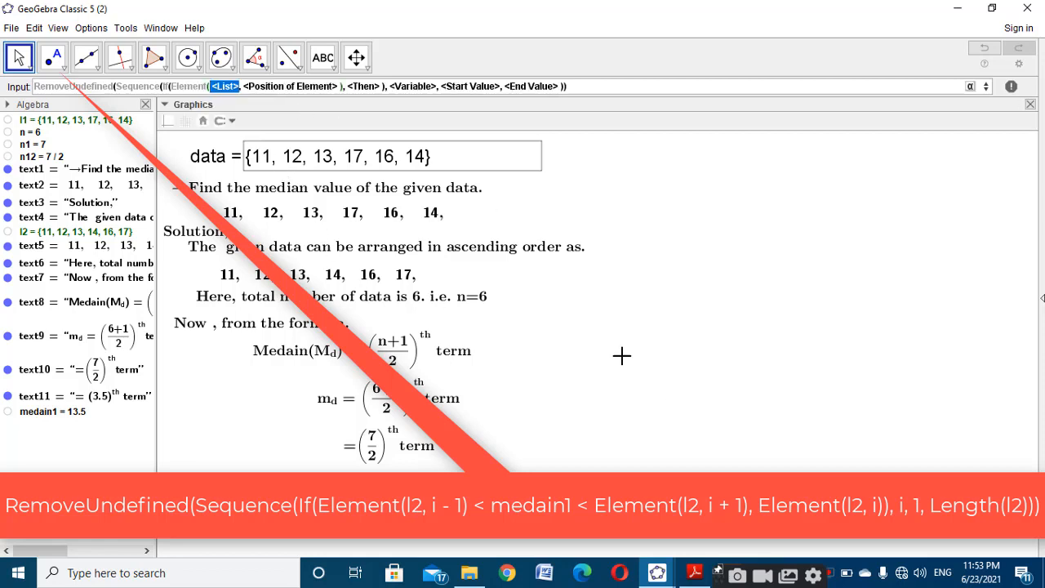
pyautogui.write('l2')
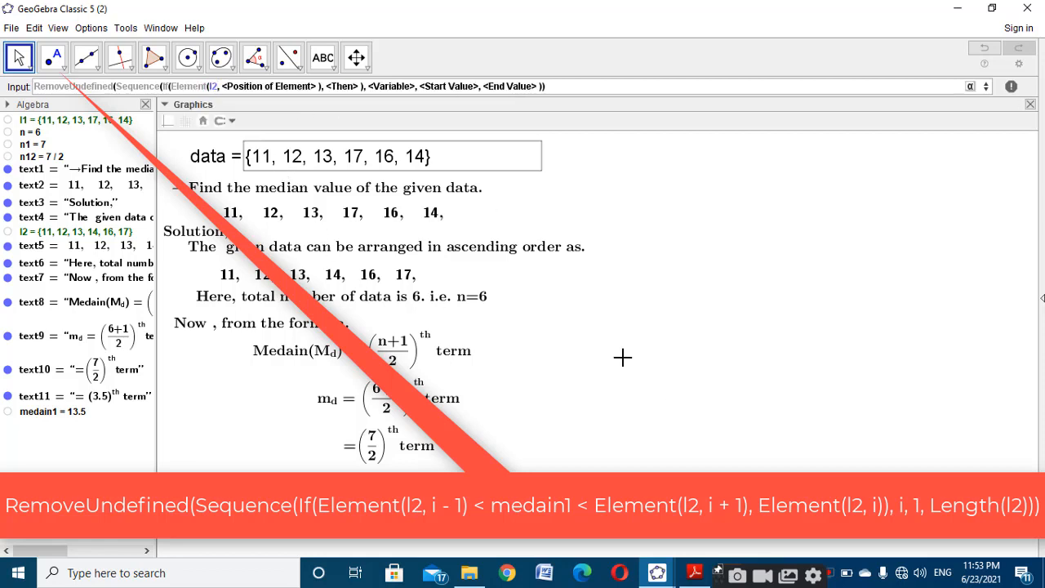
pyautogui.press('Tab')
pyautogui.write('i-1)')
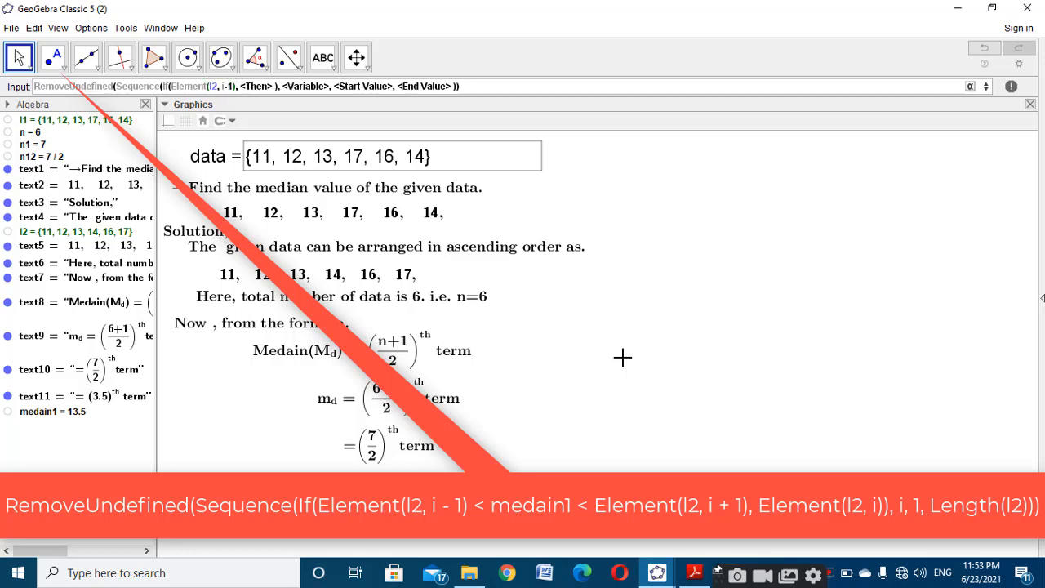
pyautogui.write('<')
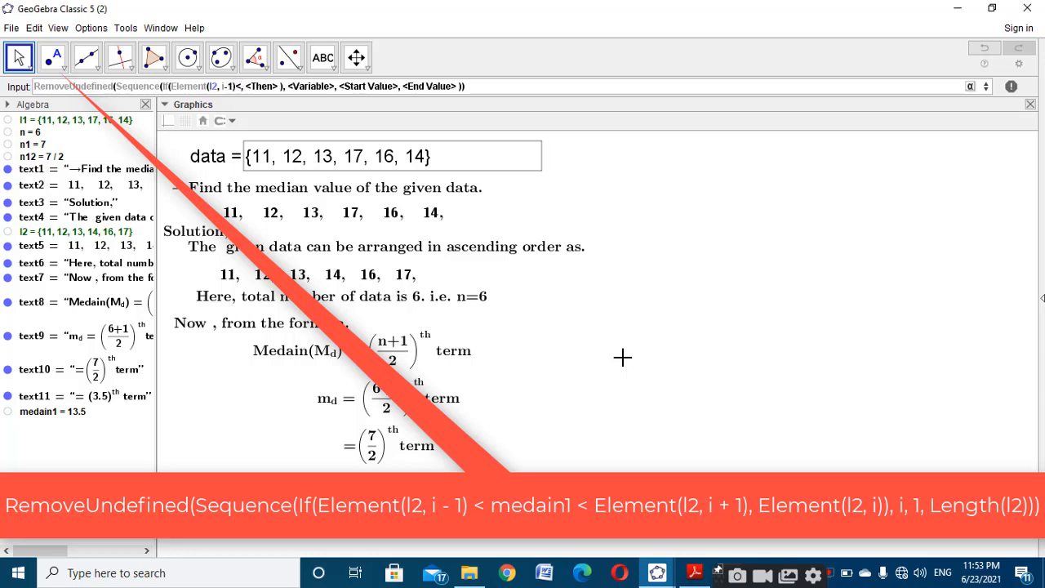
# Continue the If condition with medain1<, correcting the spelling of the variable name.
pyautogui.write('medain')
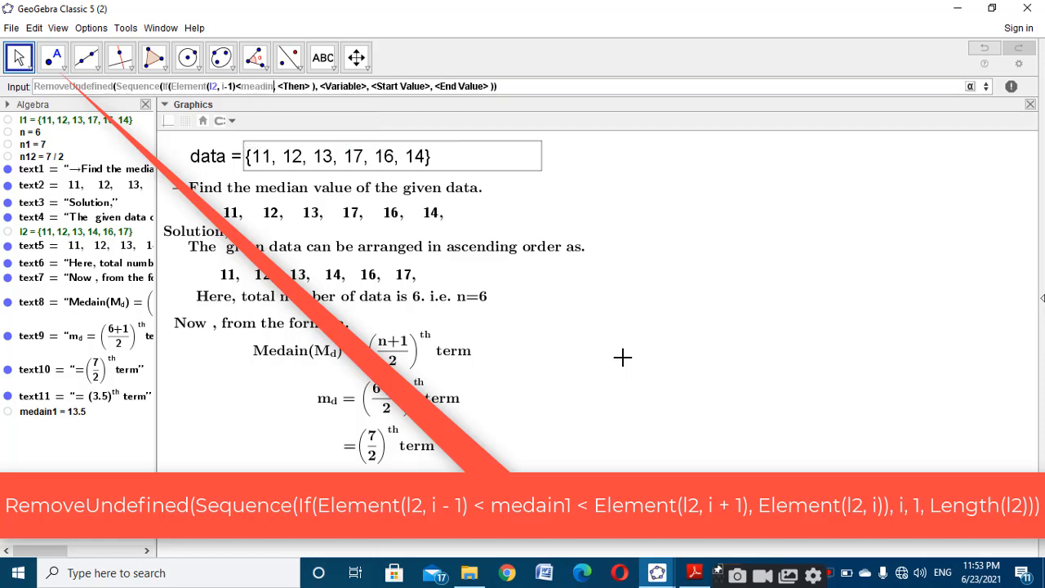
pyautogui.write('1')
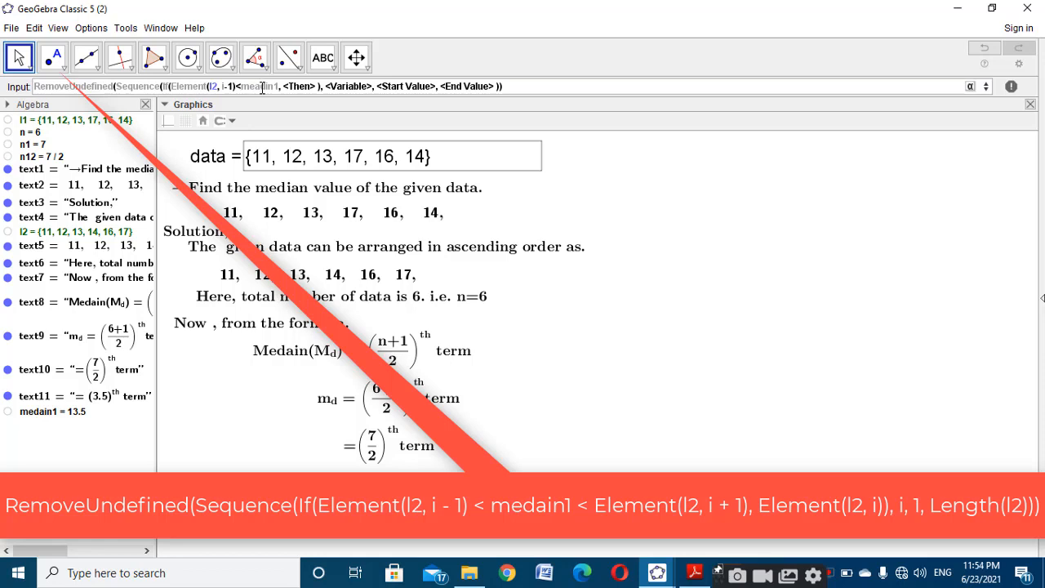
pyautogui.press('BackSpace')
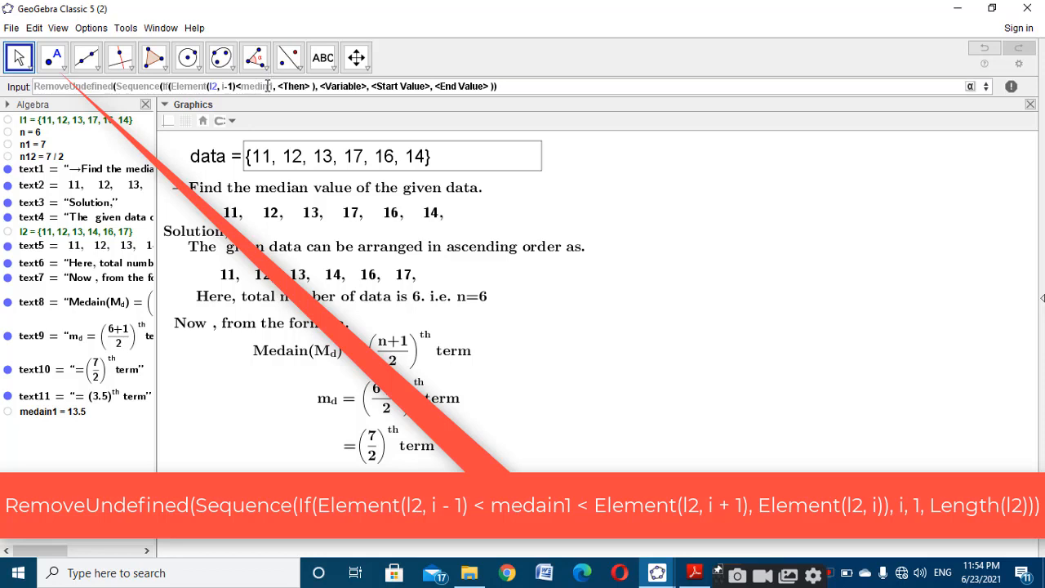
pyautogui.click(265, 86)
pyautogui.write('a')
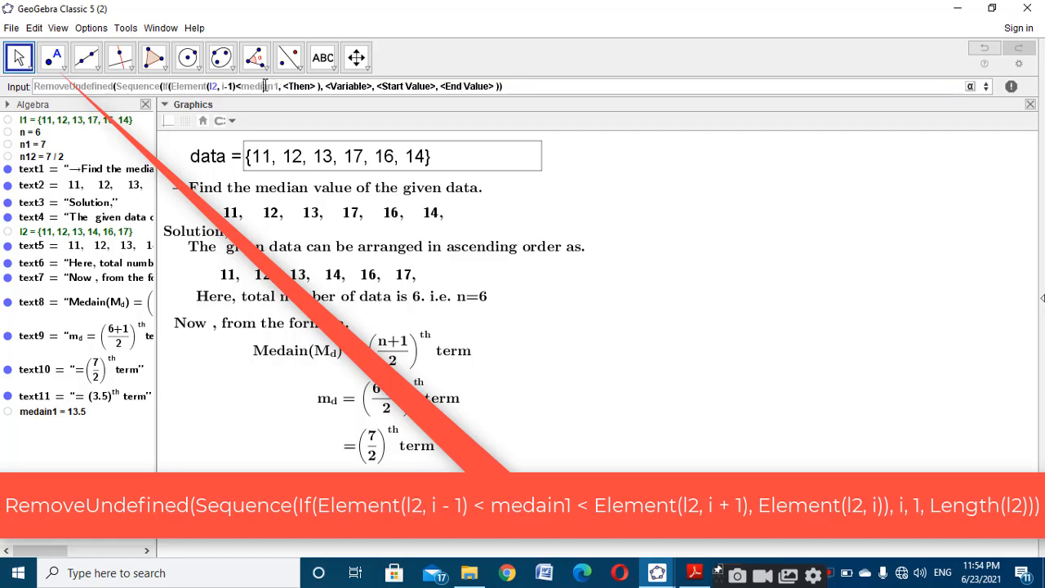
pyautogui.press('BackSpace')
pyautogui.click(265, 86)
pyautogui.write('in1<')
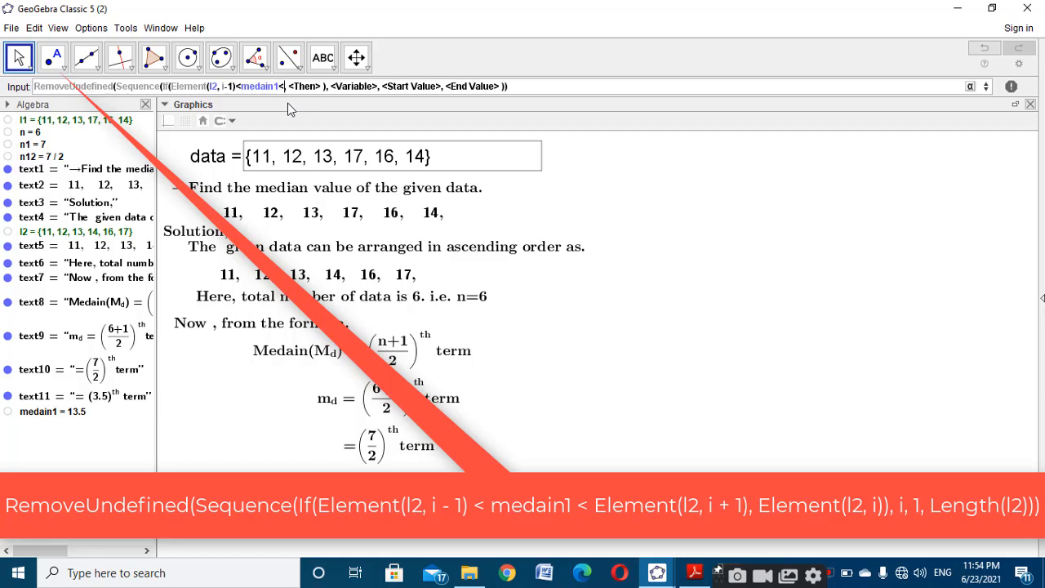
# Complete the If condition with Element(l2, i+1) as the upper bound after medain1<.
pyautogui.write('Elem')
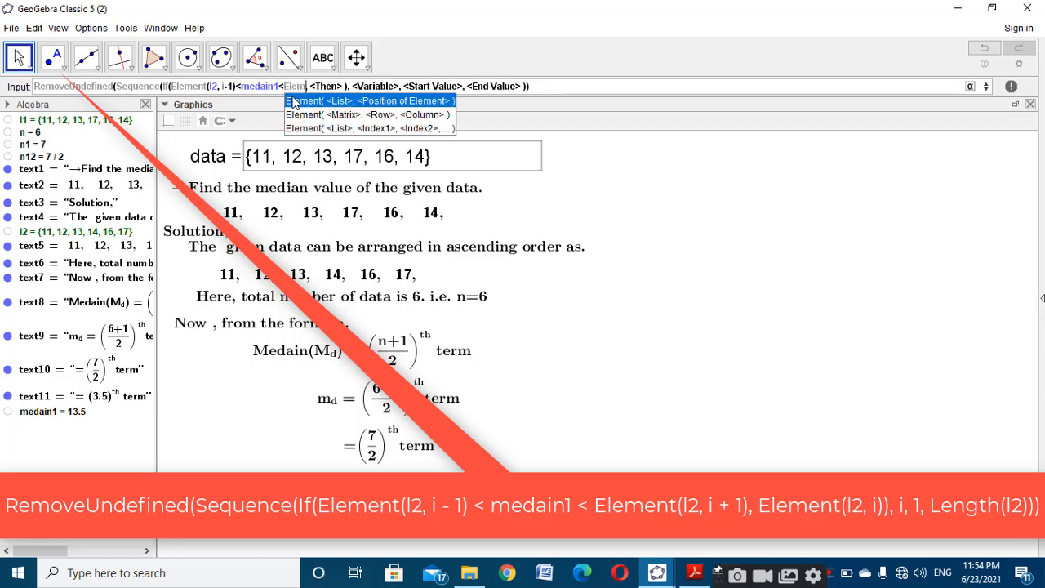
pyautogui.click(290, 101)
pyautogui.write('l2')
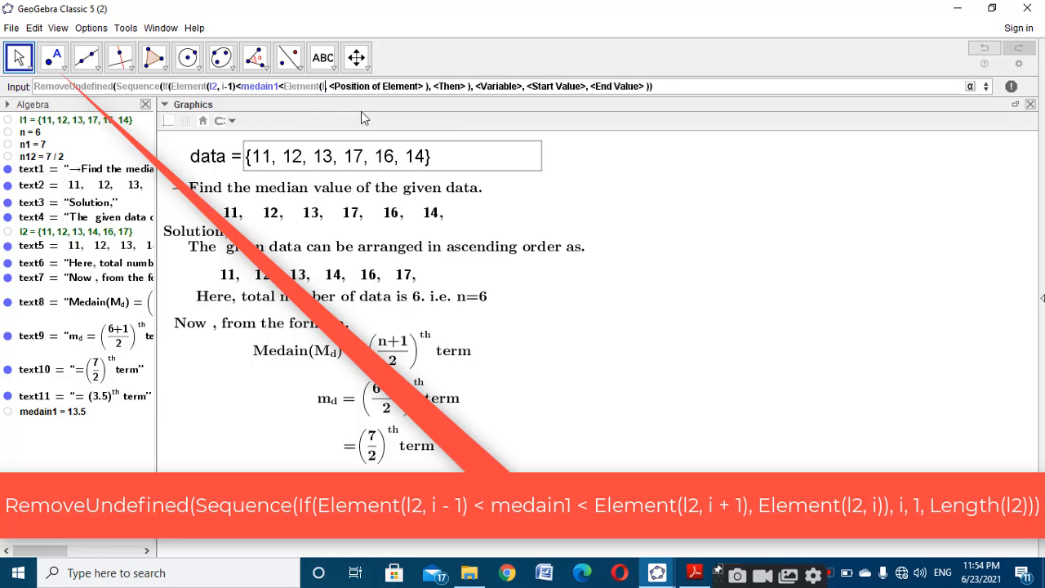
pyautogui.press('Tab')
pyautogui.write('i+1), ')
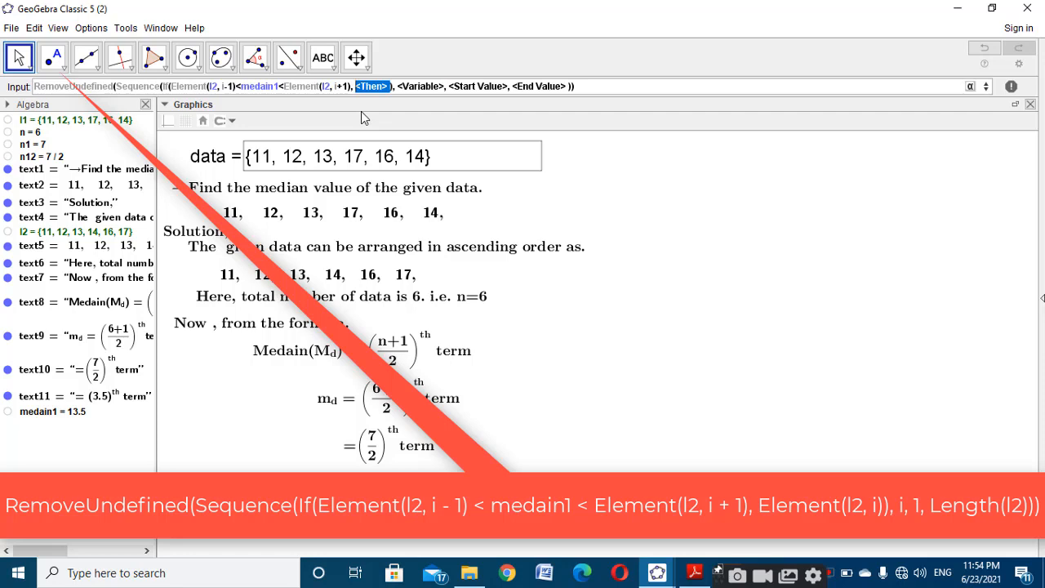
# Set the Then value of the If command to Element(l2, i).
pyautogui.write('Element(<List')
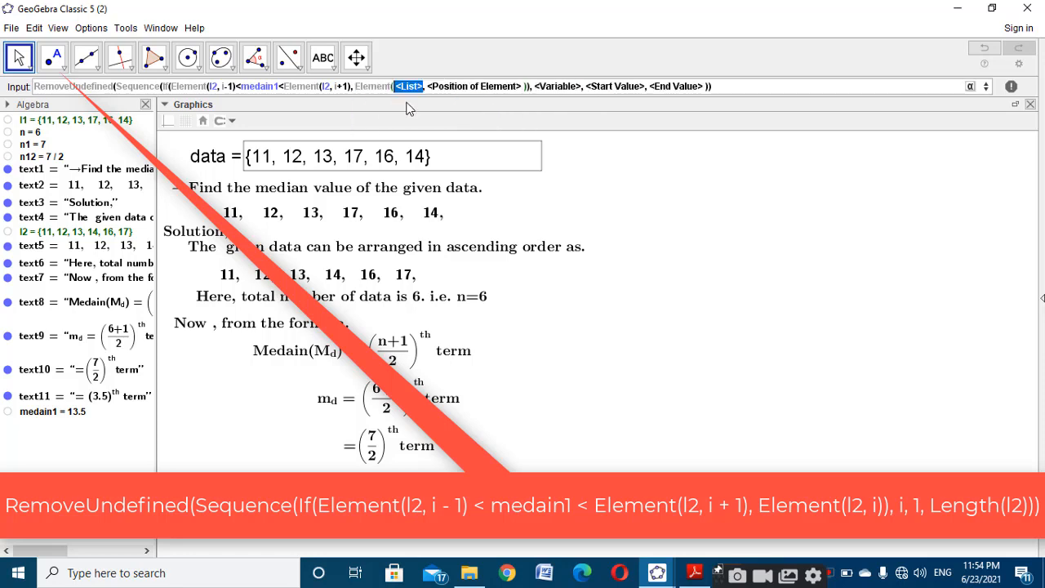
pyautogui.click(409, 106)
pyautogui.write('l2')
pyautogui.press('Tab')
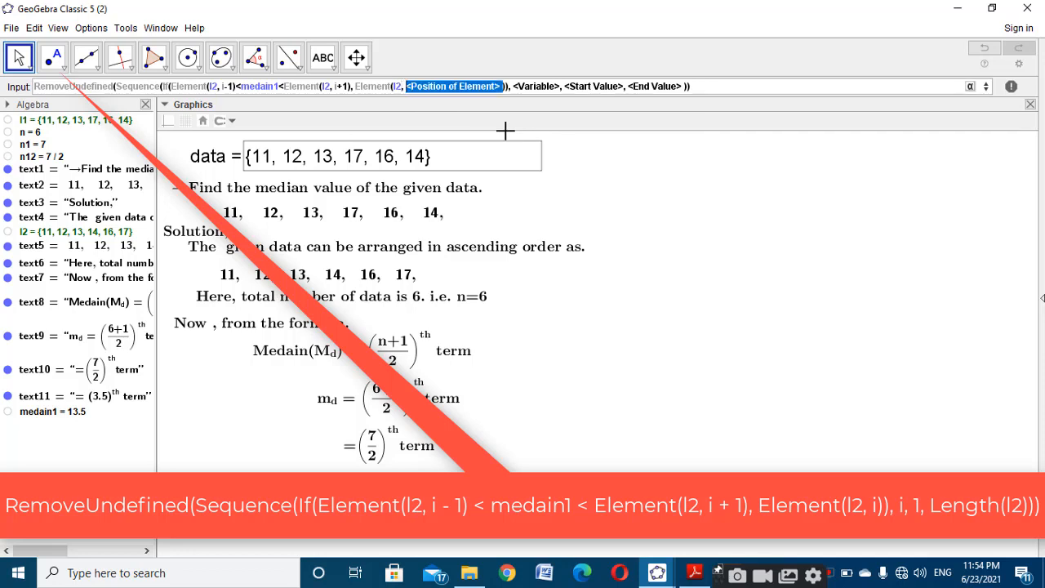
pyautogui.write('i')
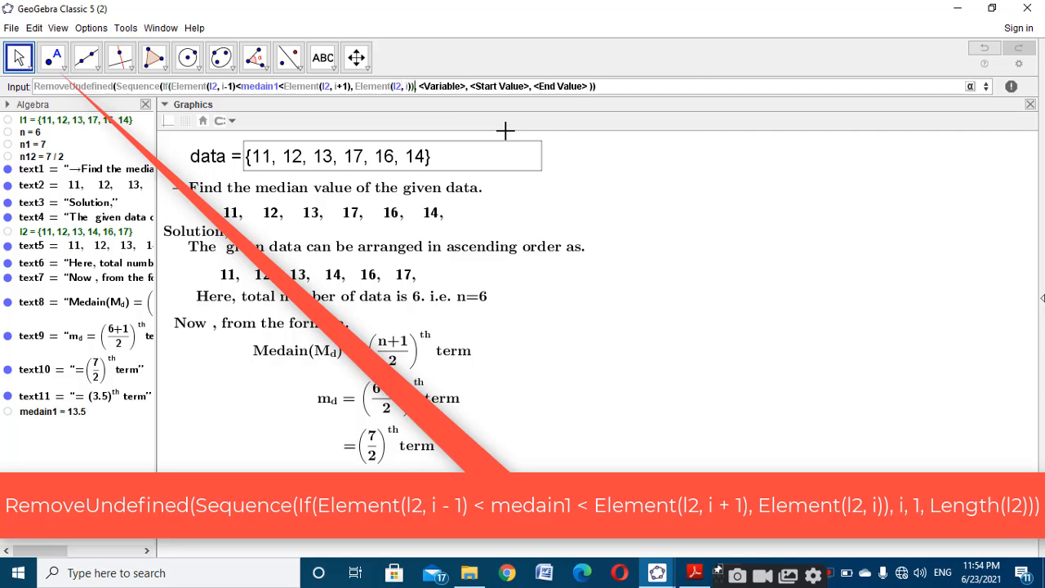
# Complete the Sequence with variable i, start value 1 and end value Length(l2), and create the list of middle terms.
pyautogui.press('Tab')
pyautogui.write('i')
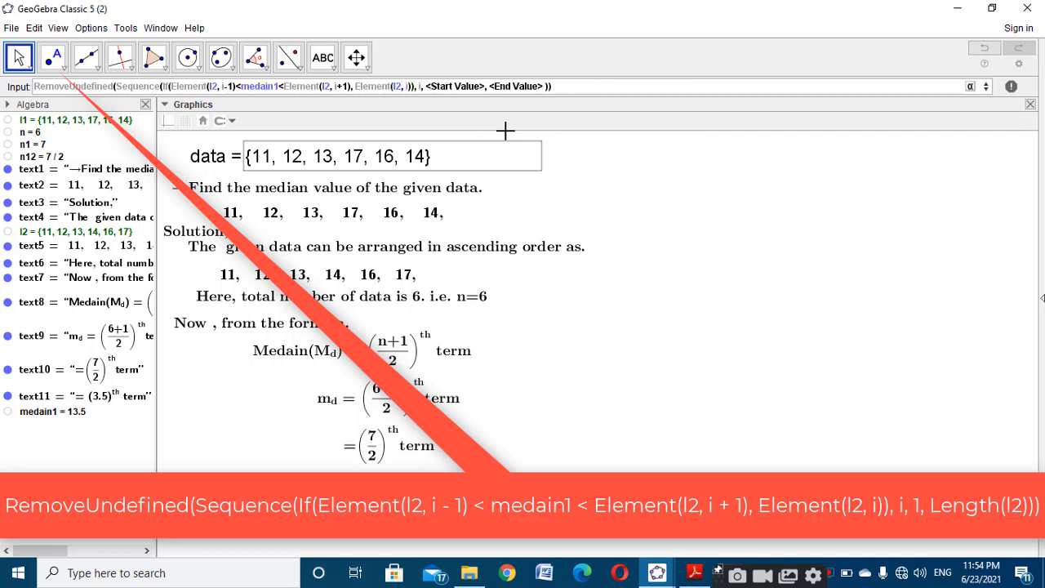
pyautogui.press('Tab')
pyautogui.write('1')
pyautogui.press('Tab')
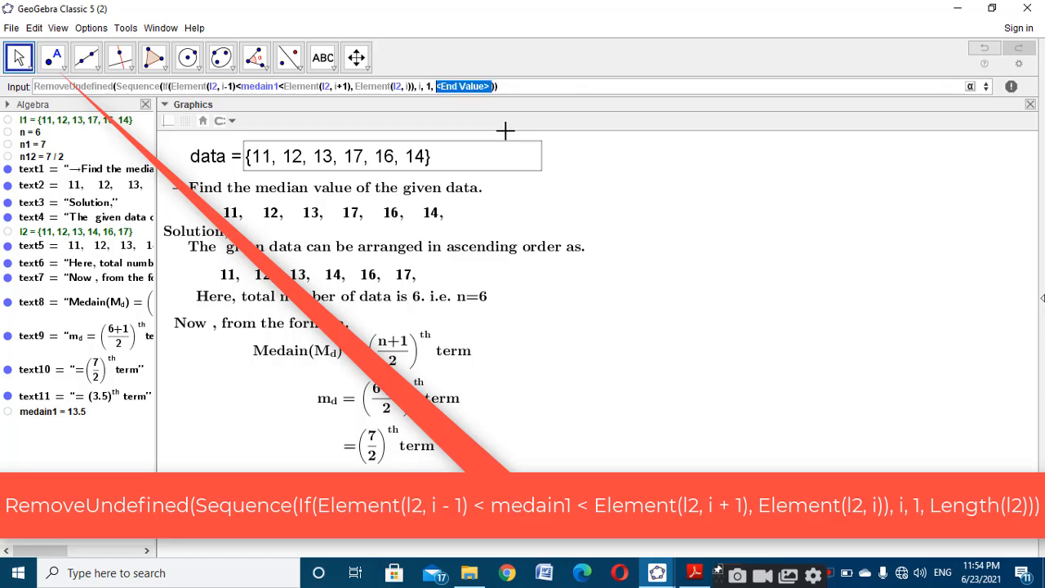
pyautogui.write('length')
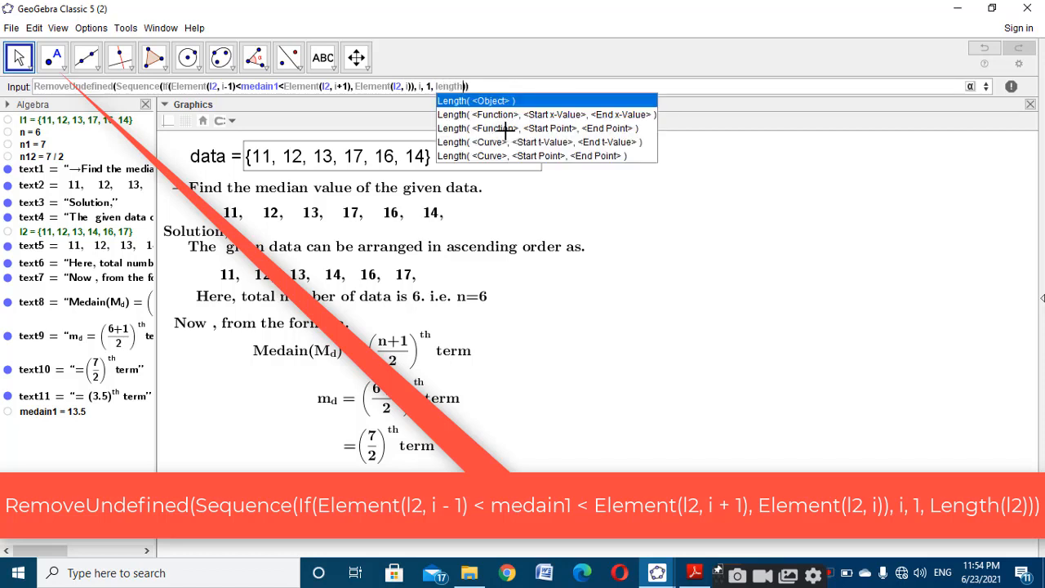
pyautogui.click(505, 101)
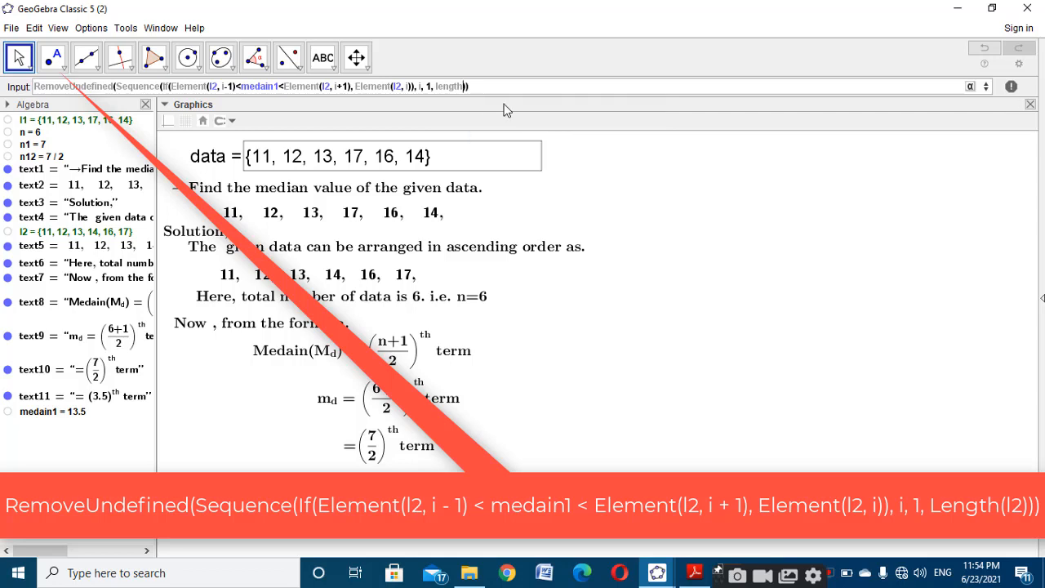
pyautogui.write('l2')
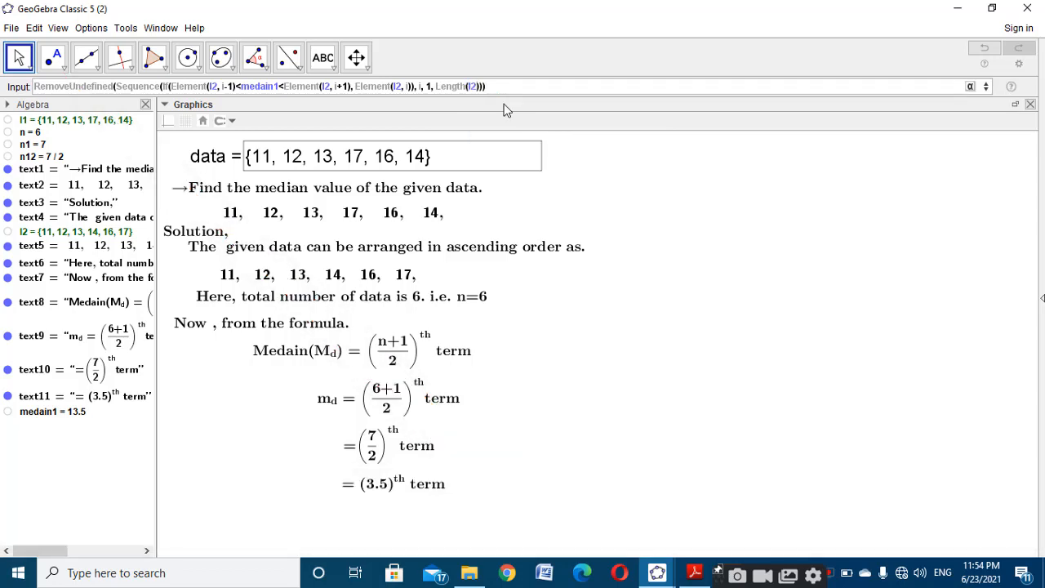
pyautogui.press('Return')
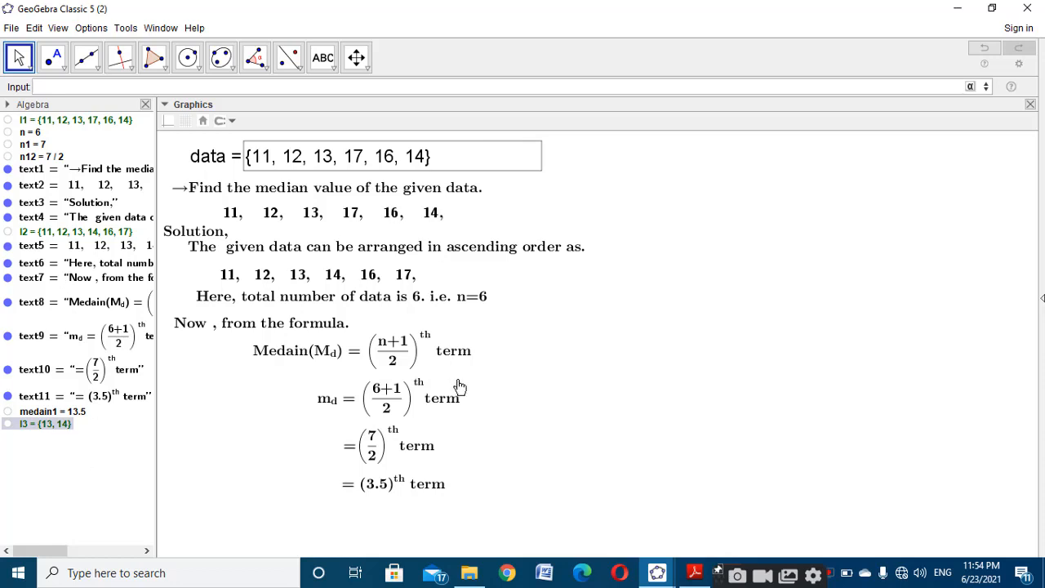
# Remove the last value, 14, from the data list in the input box and apply the change.
pyautogui.click(425, 156)
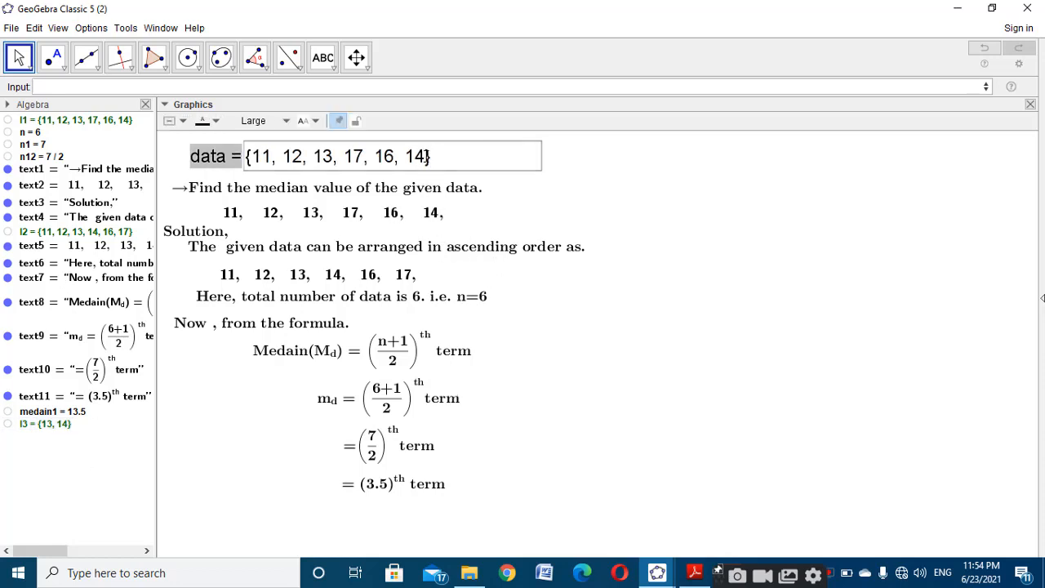
pyautogui.doubleClick(418, 156)
pyautogui.press('BackSpace')
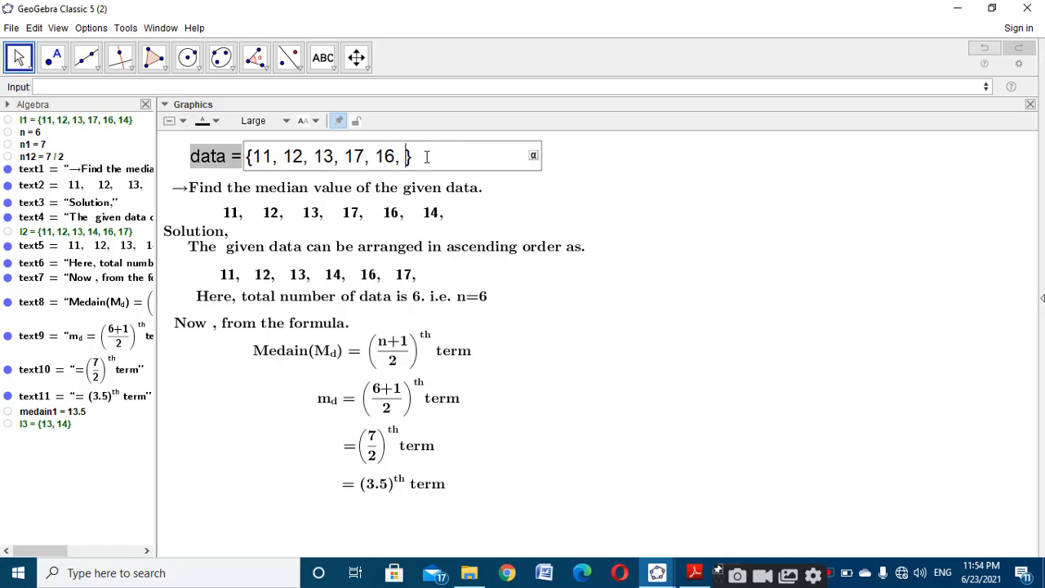
pyautogui.press('BackSpace')
pyautogui.press('BackSpace')
pyautogui.click(620, 303)
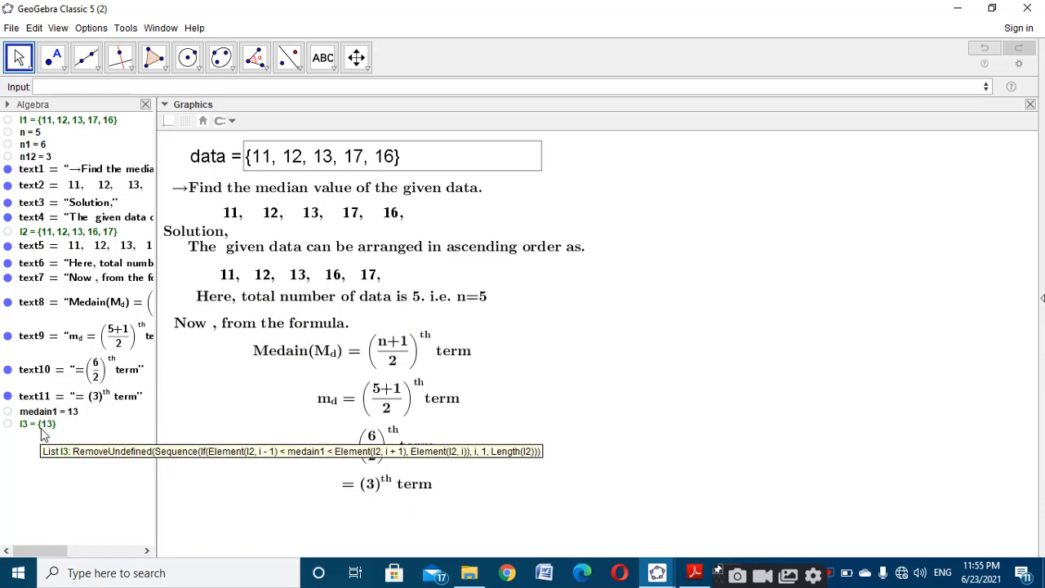
# Add 14 back to the end of the data list after 16 and apply the change.
pyautogui.click(396, 156)
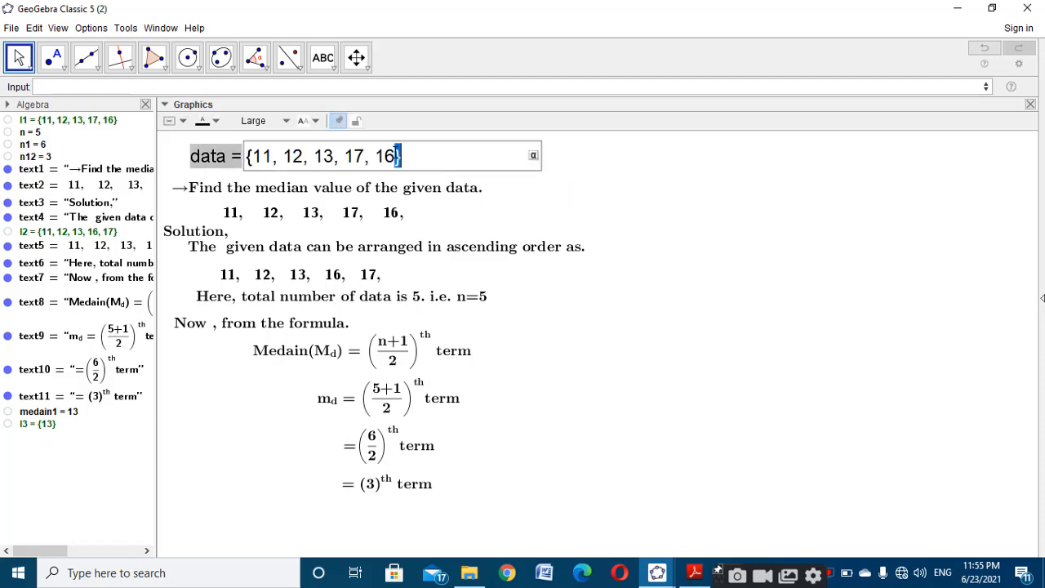
pyautogui.write(',17')
pyautogui.press('BackSpace')
pyautogui.write('4')
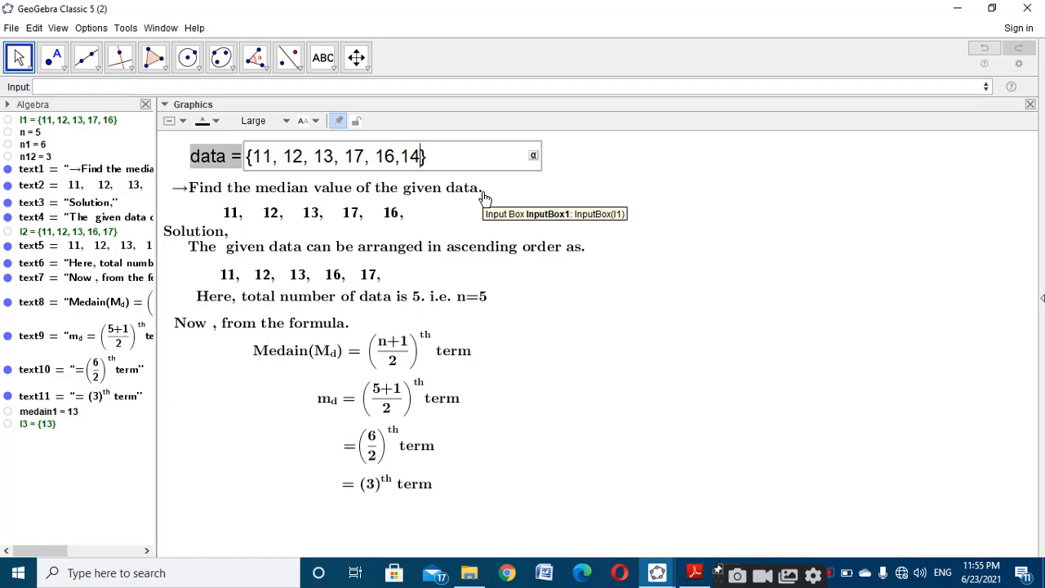
pyautogui.click(721, 217)
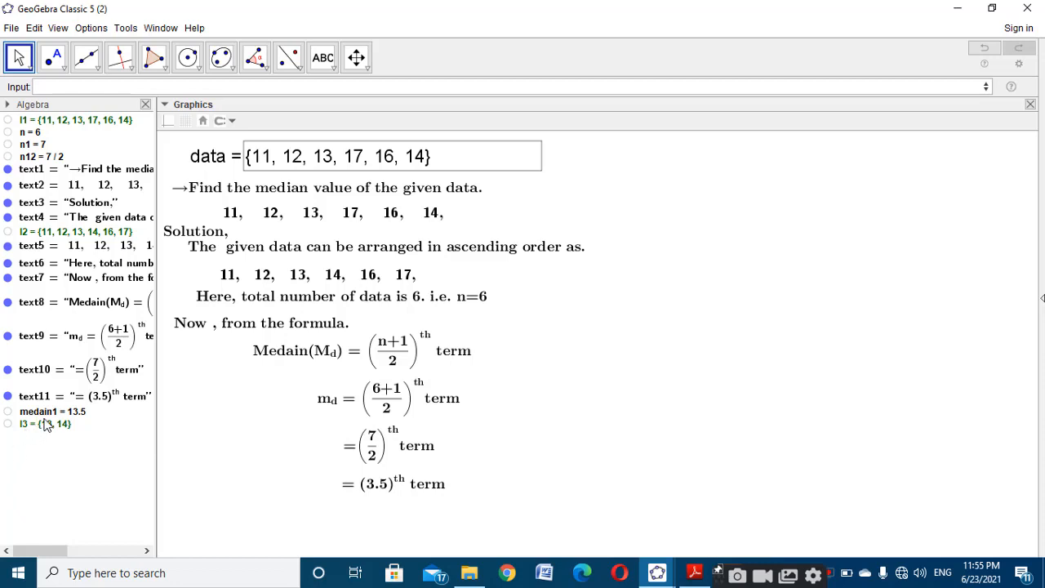
# Begin a Sequence command with expression, variable, start and end values, starting its expression with Element(l3, i).
pyautogui.click(129, 87)
pyautogui.write('sequ')
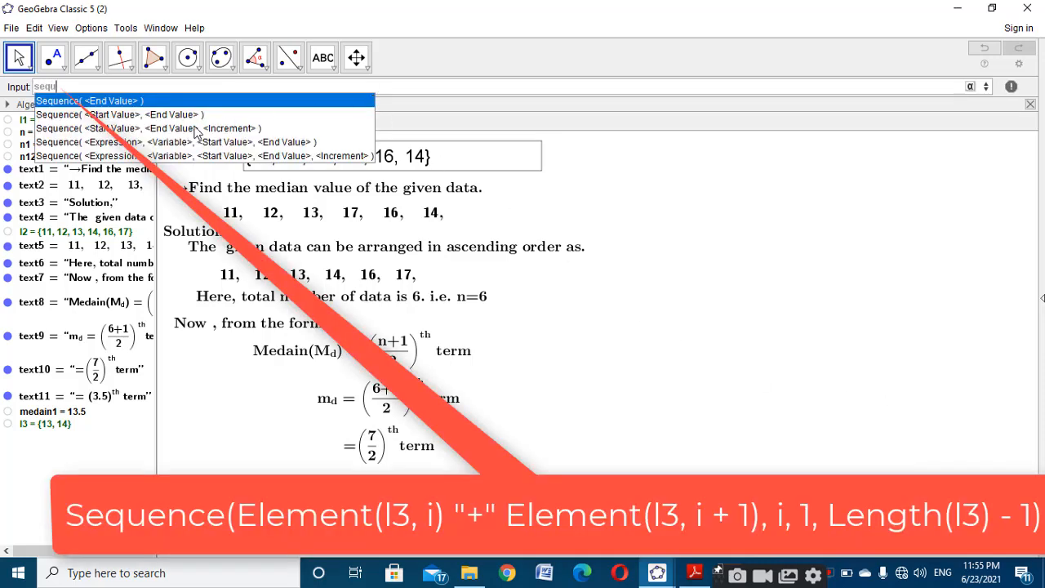
pyautogui.click(196, 142)
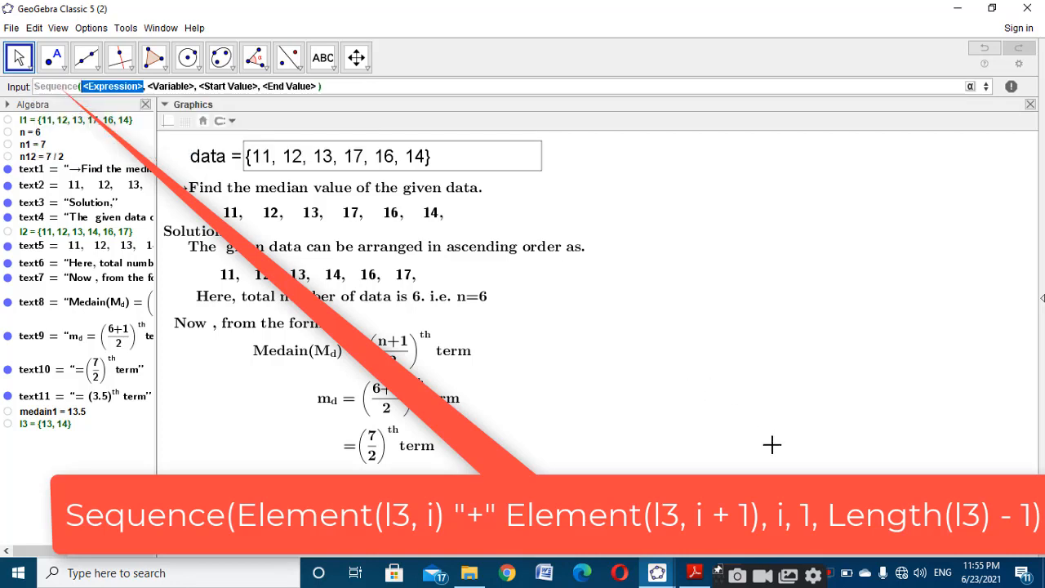
pyautogui.write('Elem')
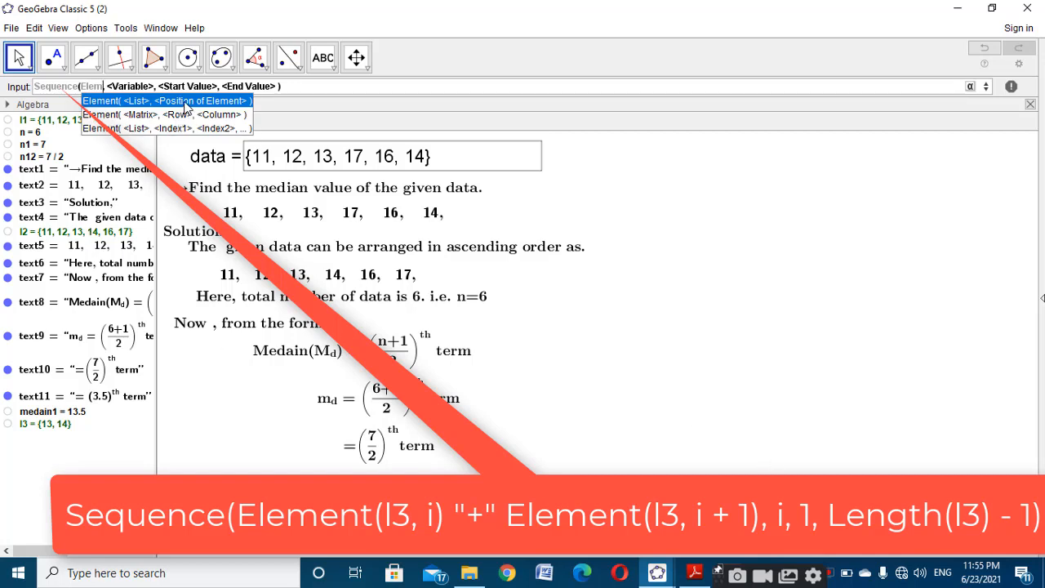
pyautogui.press('Return')
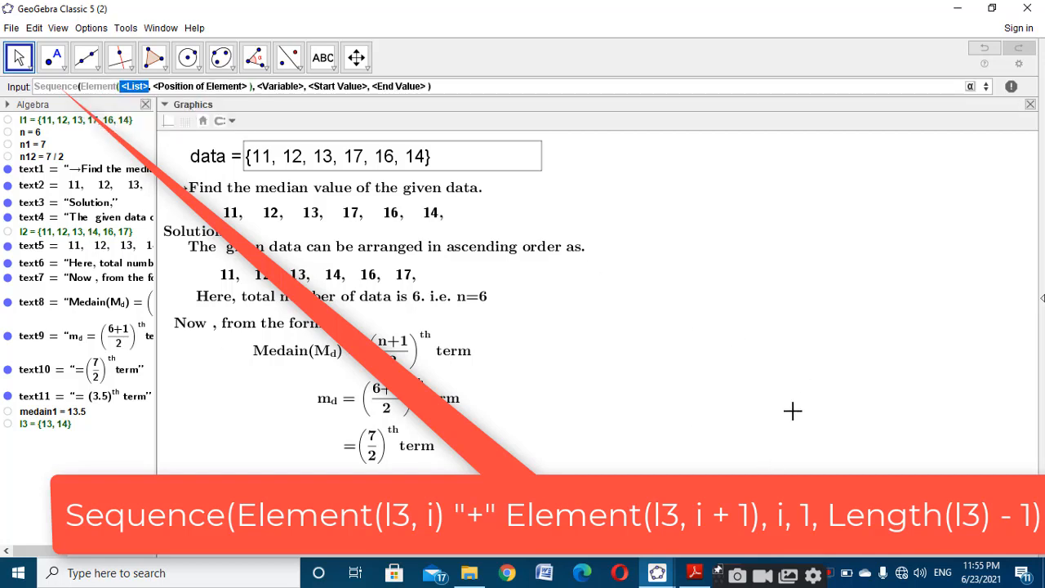
pyautogui.write('l3')
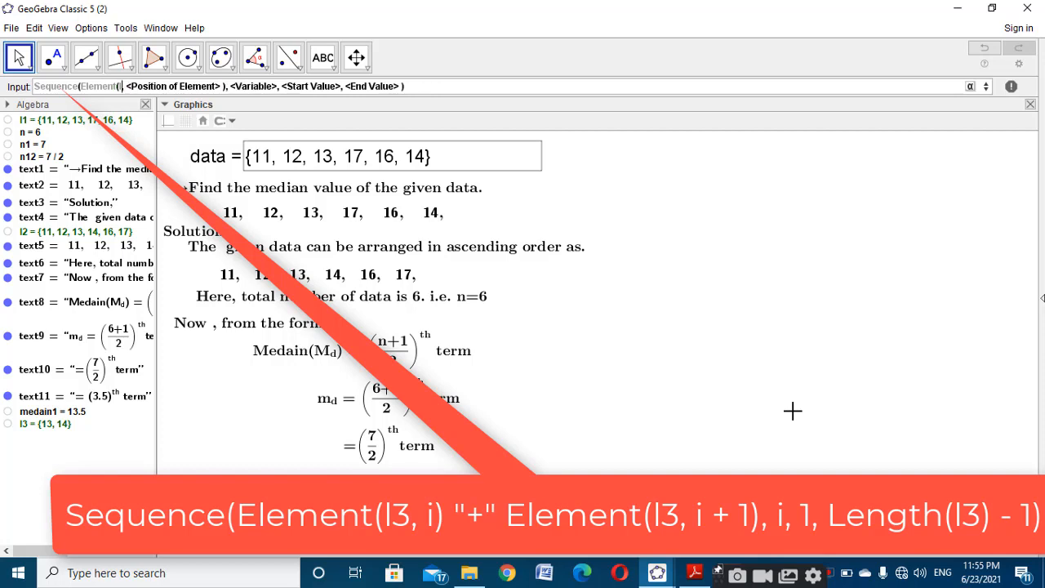
pyautogui.press('Tab')
pyautogui.write('i')
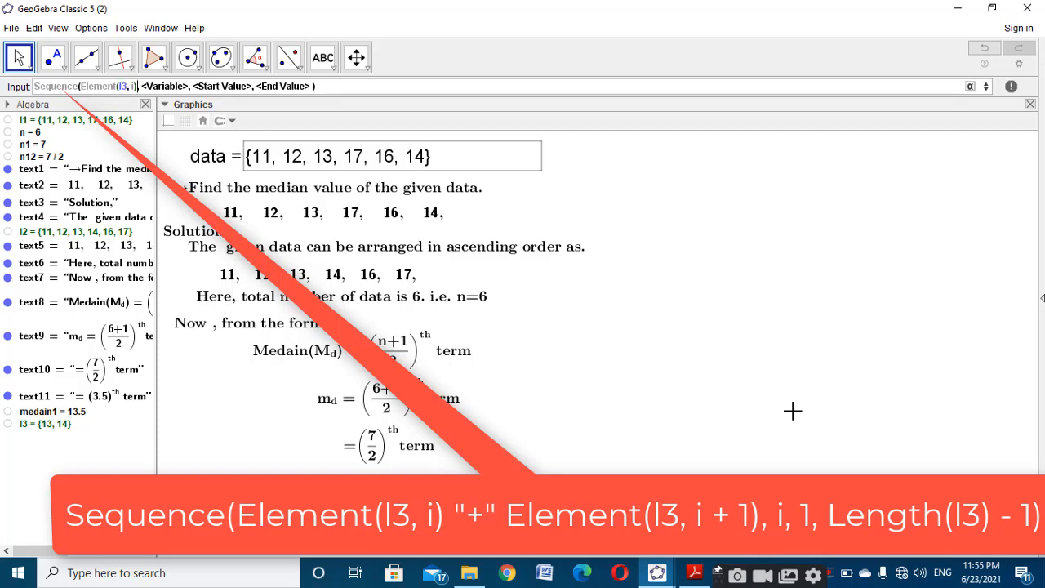
# Extend the Sequence expression with the text "+" followed by Element(l3, i+1).
pyautogui.write('"+"')
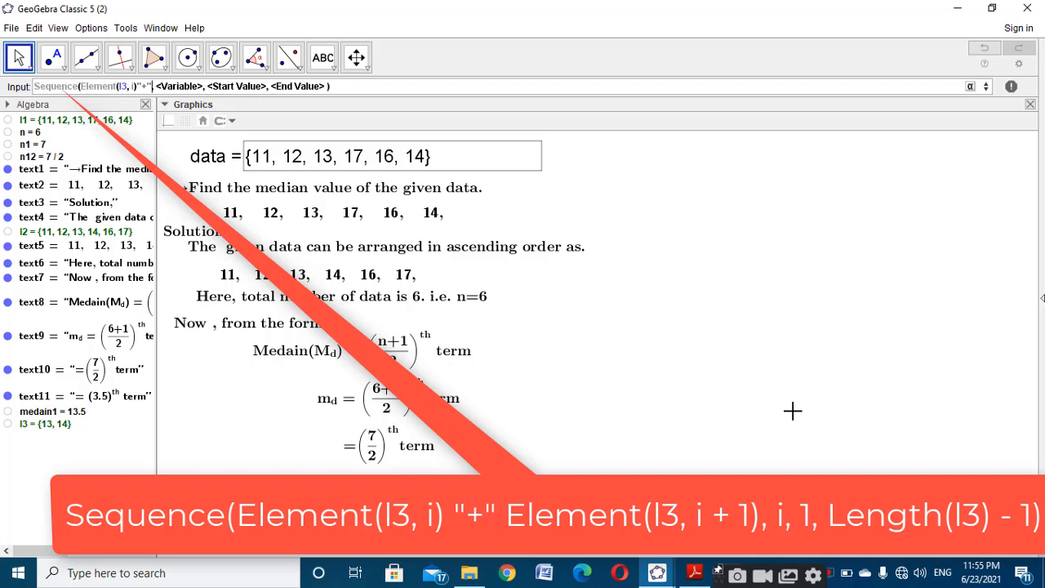
pyautogui.write(',')
pyautogui.write('Element(<List>, <Position of Element>')
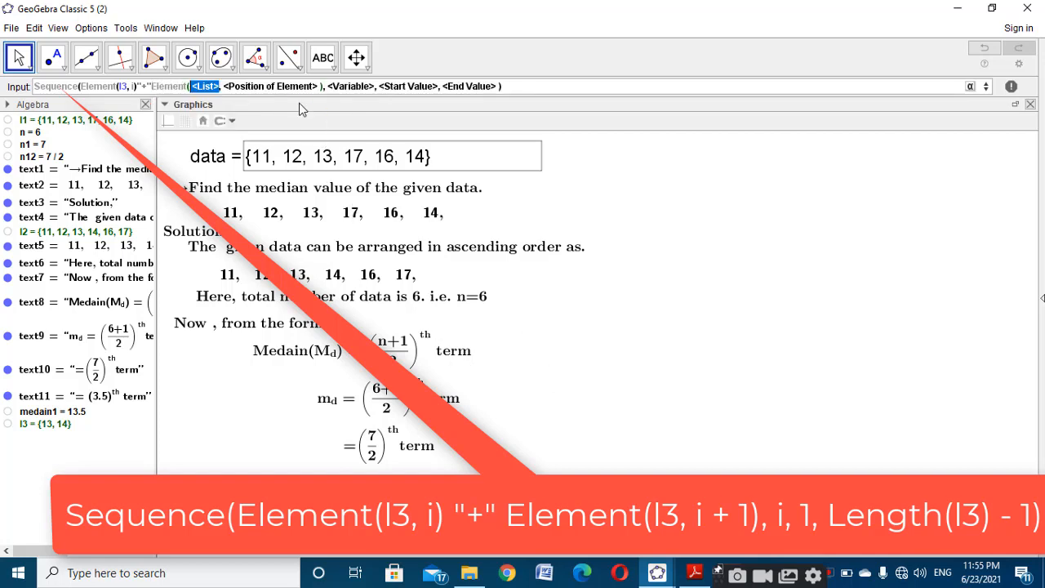
pyautogui.click(300, 103)
pyautogui.write('l3')
pyautogui.press('Tab')
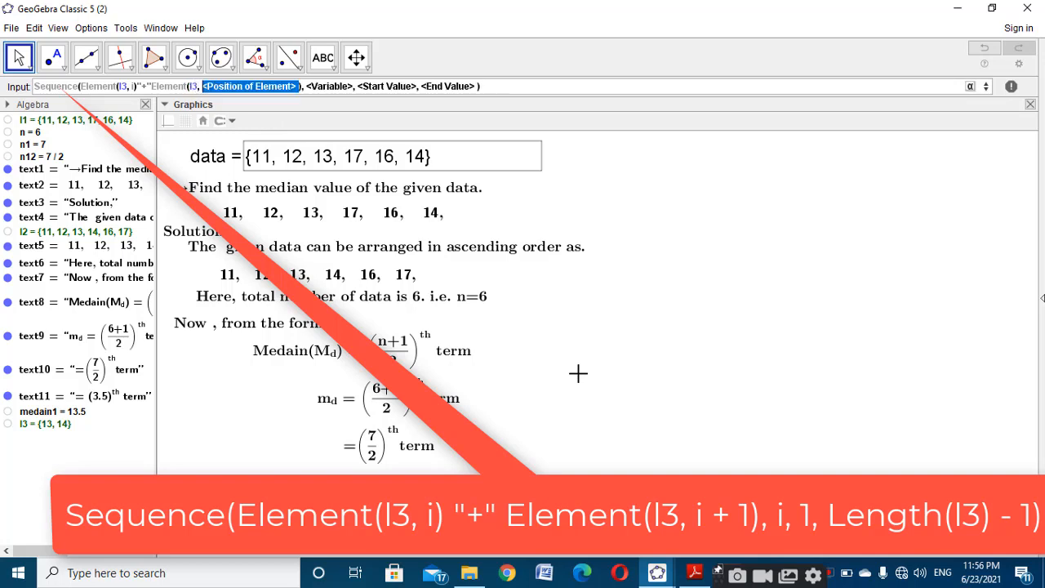
pyautogui.write('i+')
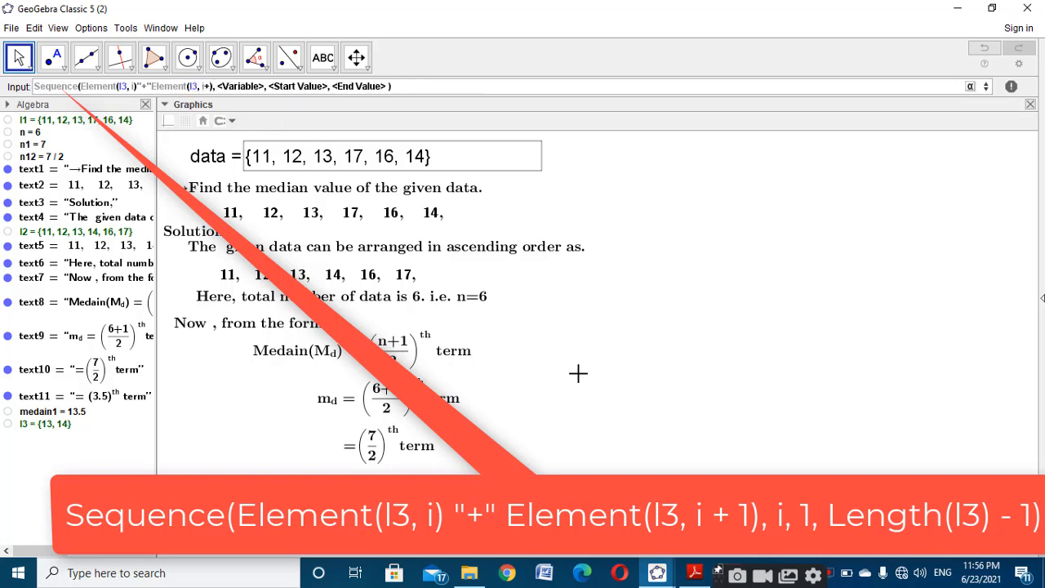
pyautogui.write('1')
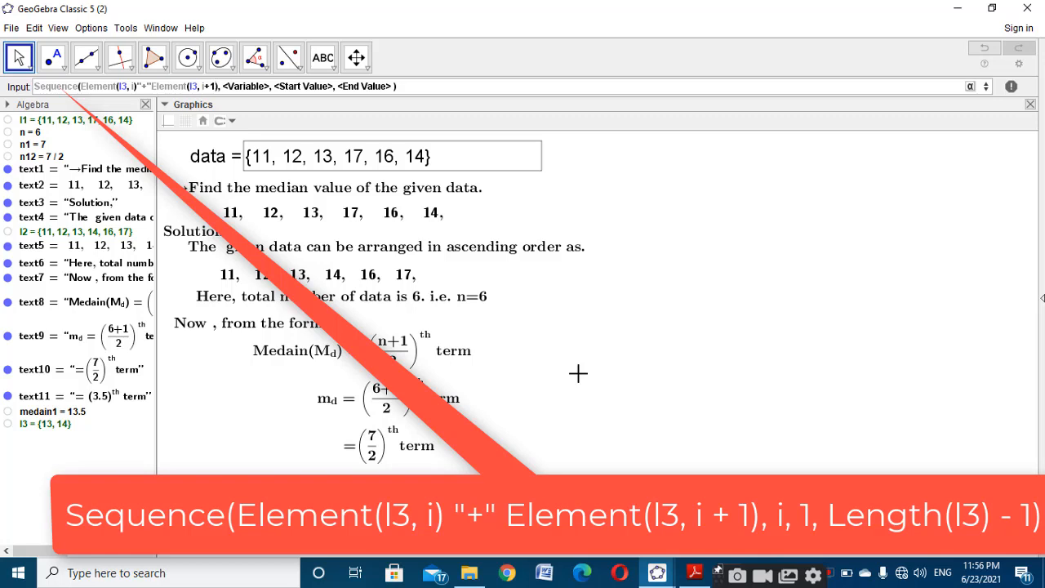
# Set the Sequence command's variable to i and its start value to 1.
pyautogui.press('Tab')
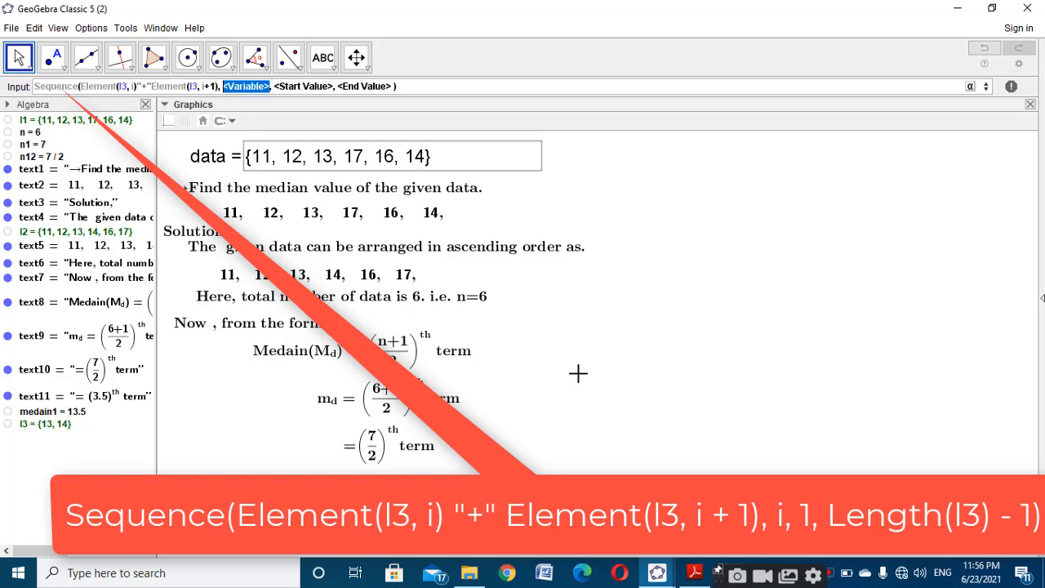
pyautogui.write('i')
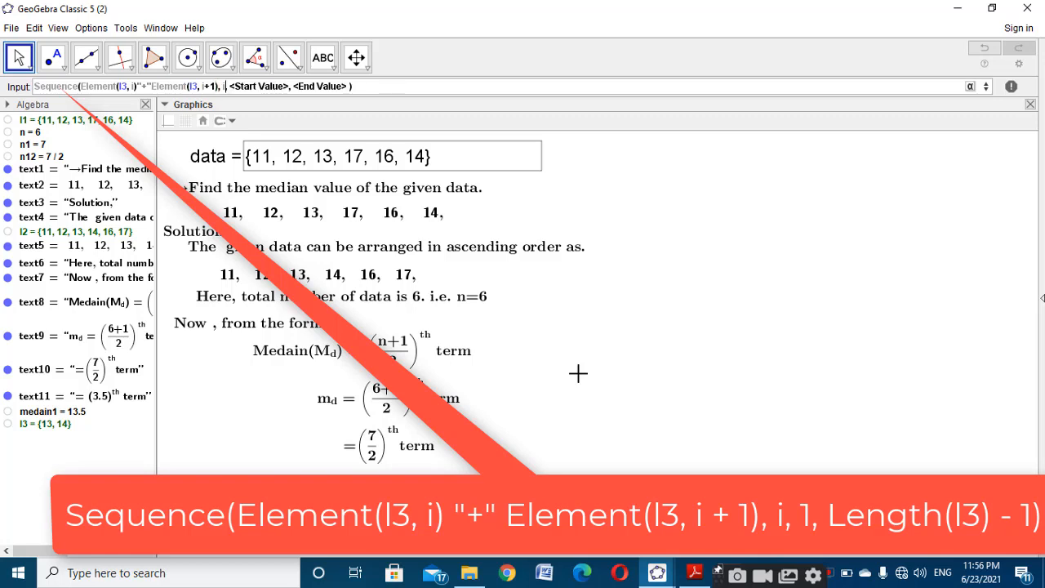
pyautogui.press('Tab')
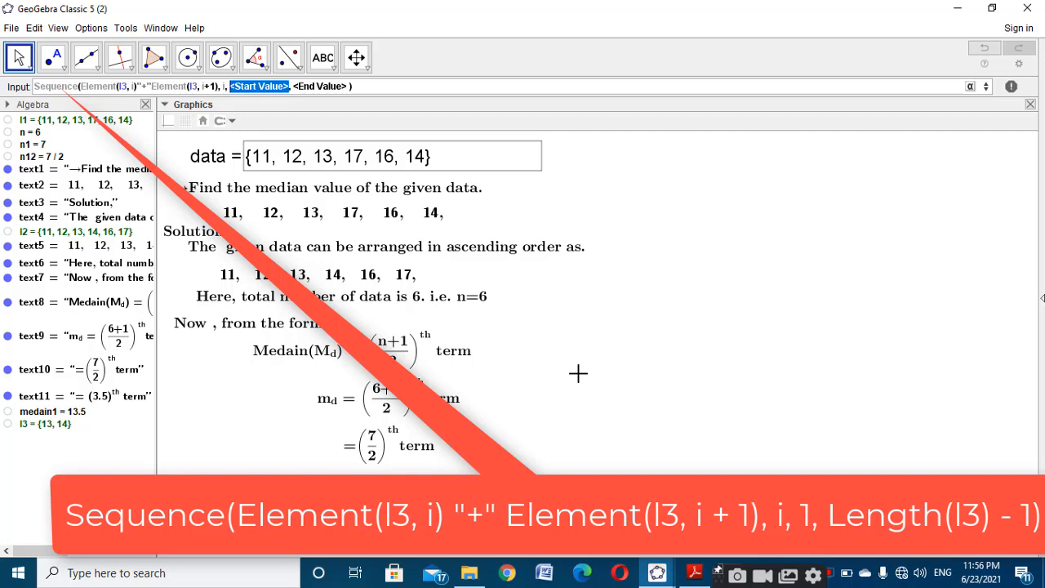
pyautogui.write('1')
pyautogui.press('Tab')
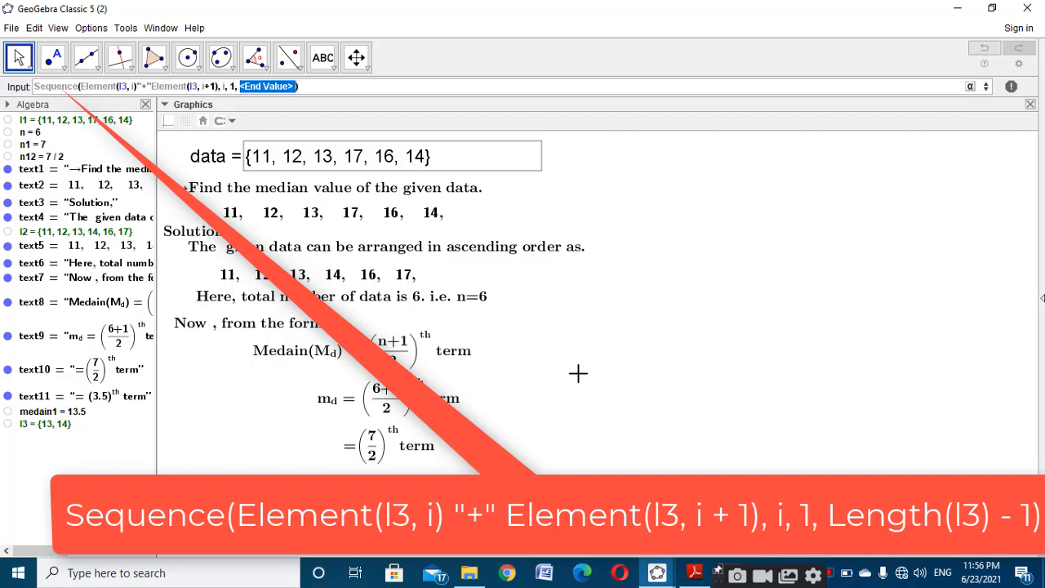
# Complete the Sequence with end value Length(l3)-1 and hide the resulting list in the graphics view.
pyautogui.write('length')
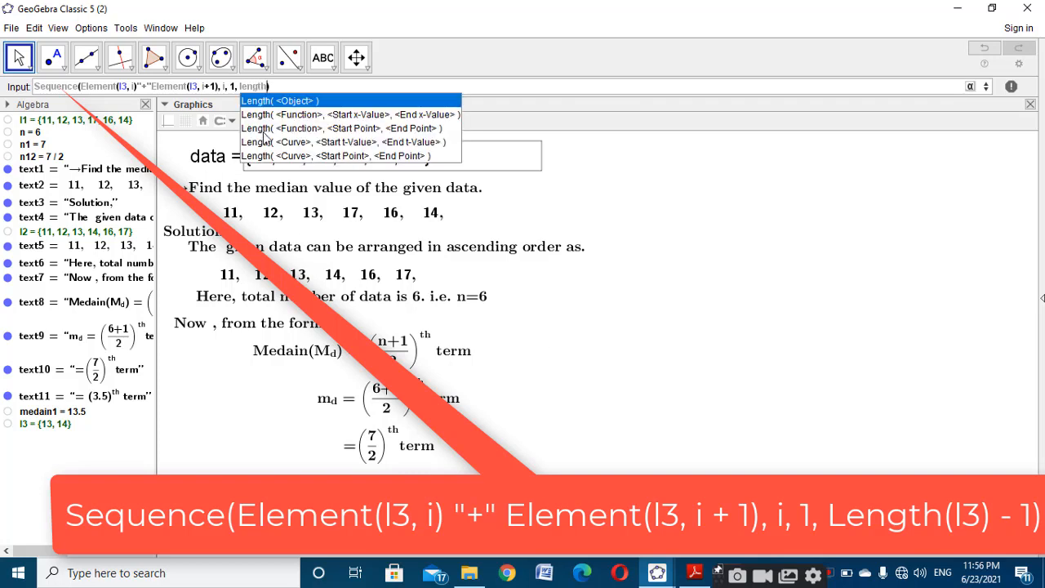
pyautogui.click(313, 104)
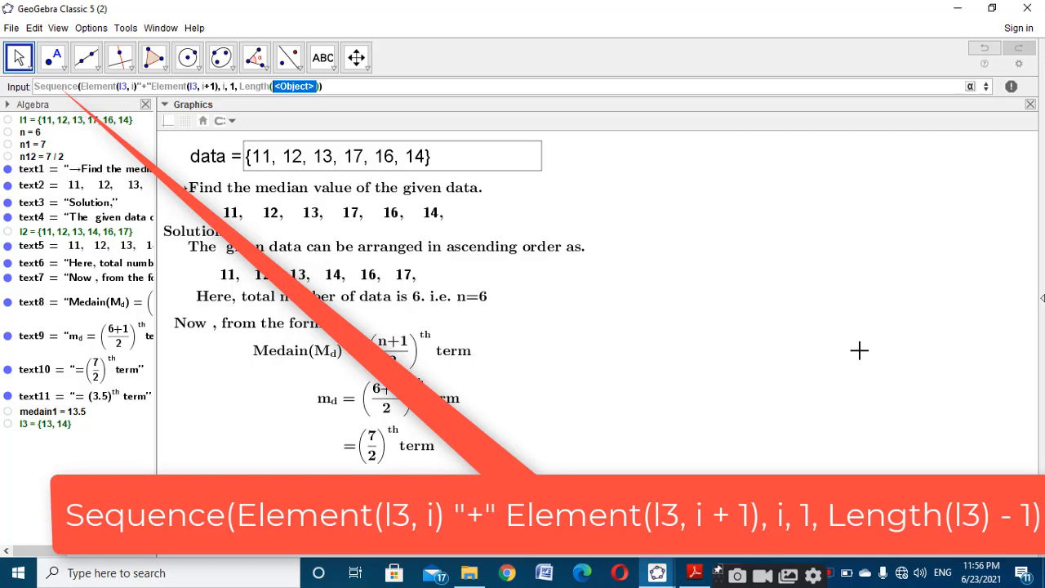
pyautogui.write('l3')
pyautogui.press('Return')
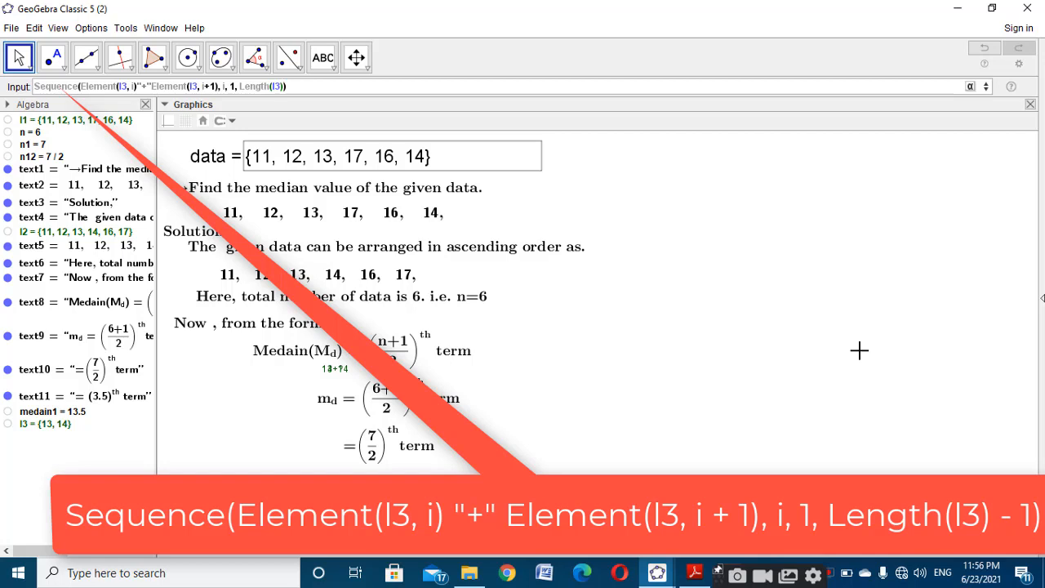
pyautogui.write('-1')
pyautogui.press('Return')
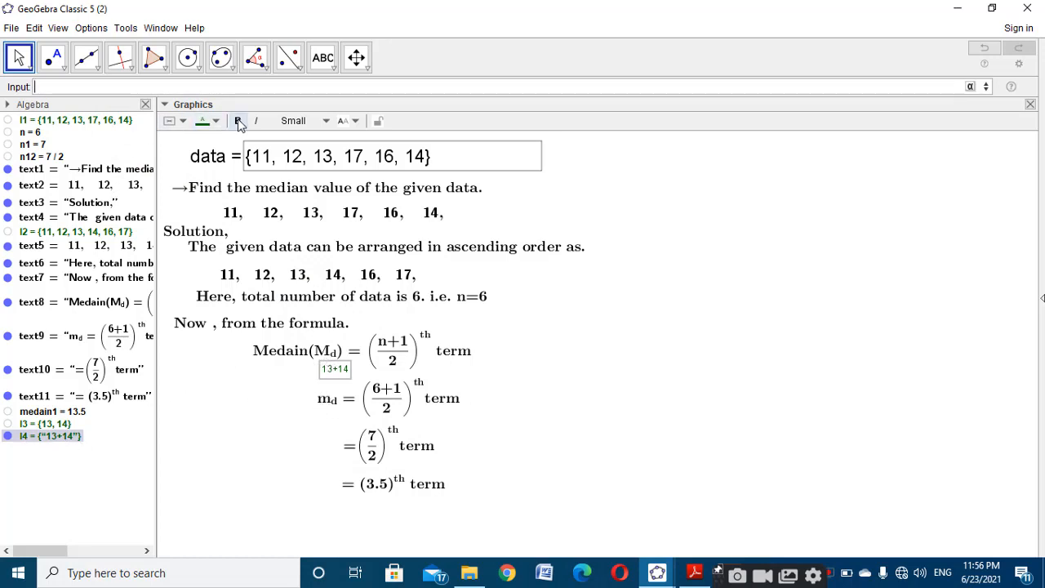
pyautogui.click(6, 437)
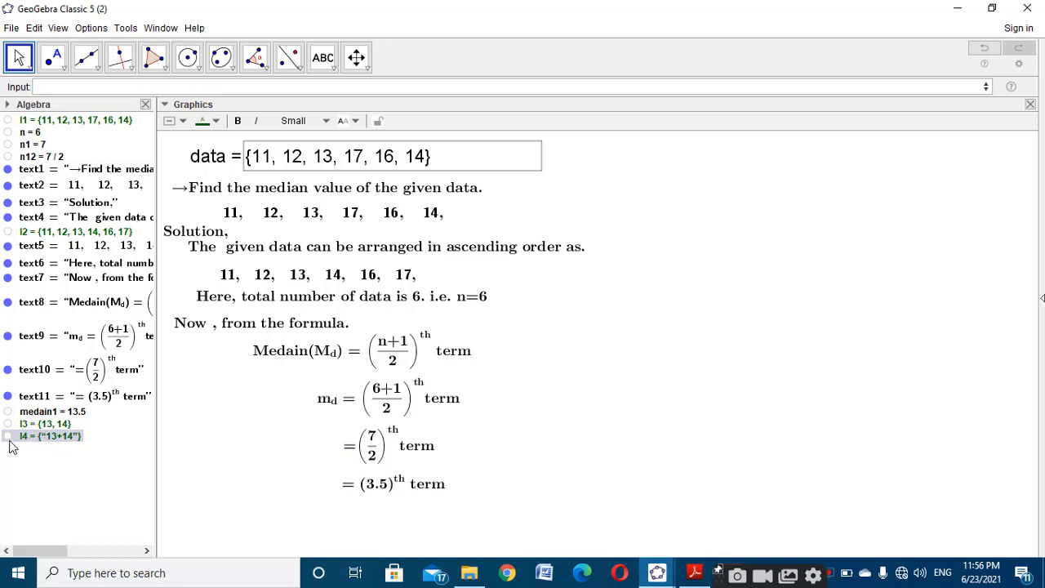
# Create a table text from the sum list with TableText(l4) and hide it in the graphics view.
pyautogui.click(91, 88)
pyautogui.write('table')
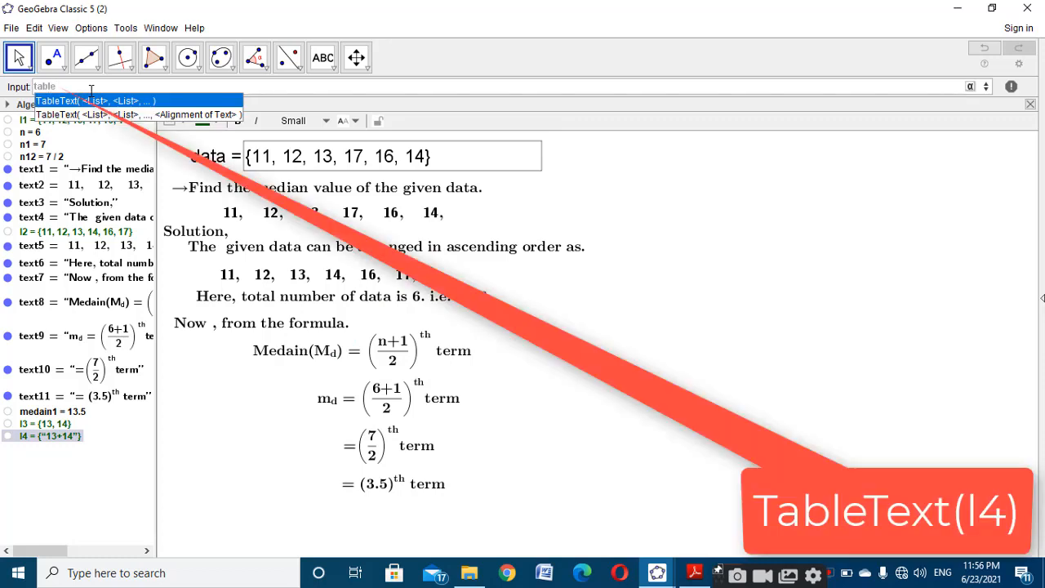
pyautogui.write('text(l4')
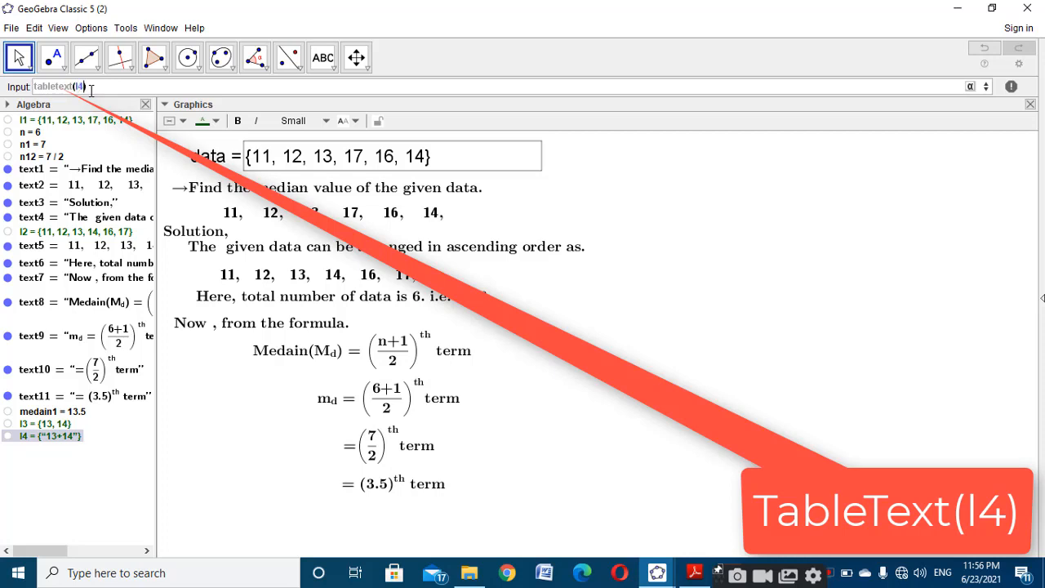
pyautogui.press('Return')
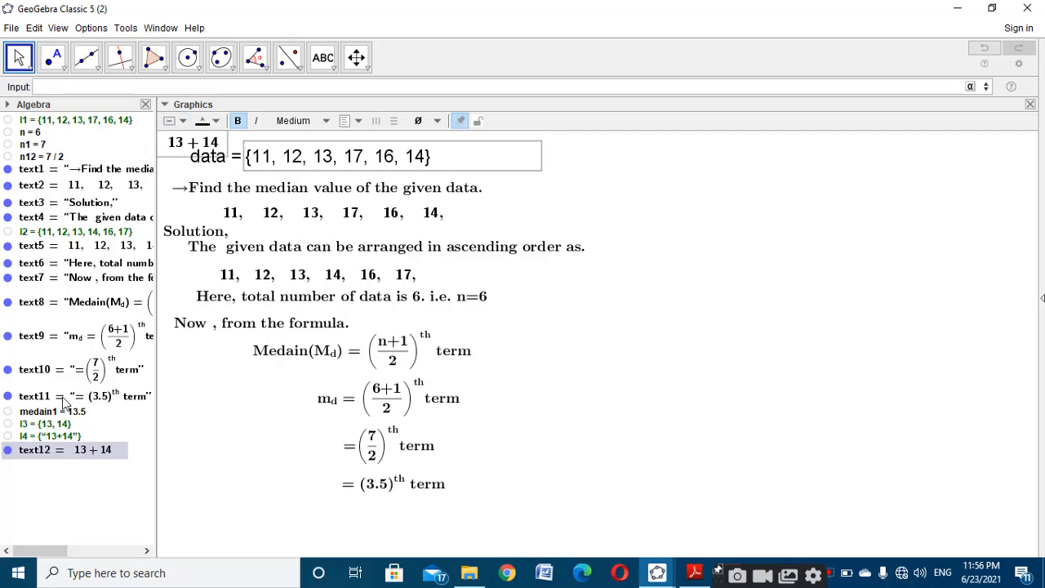
pyautogui.click(7, 450)
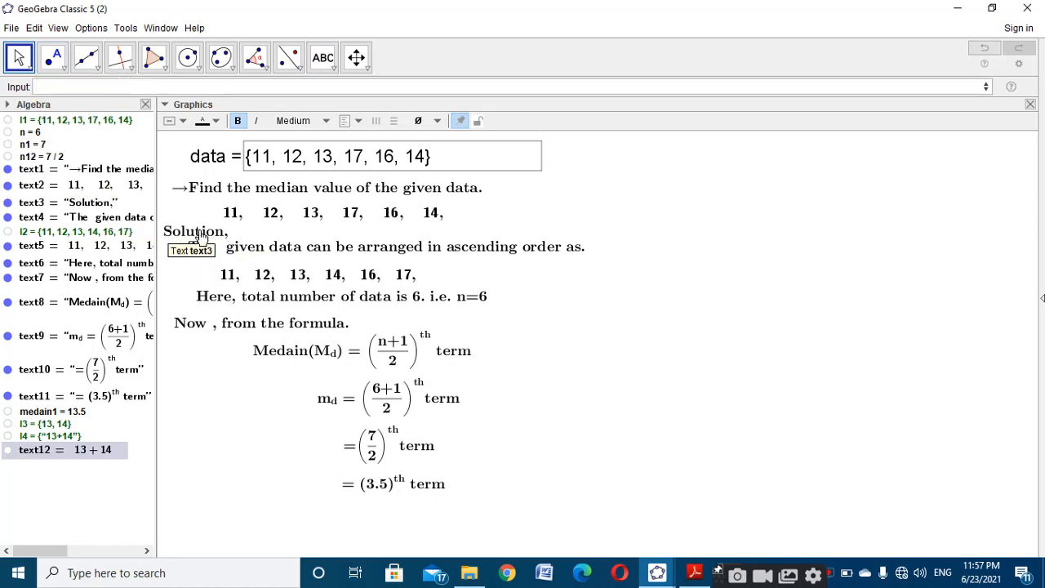
# Create a number defined as Length(l4)+1.
pyautogui.click(102, 86)
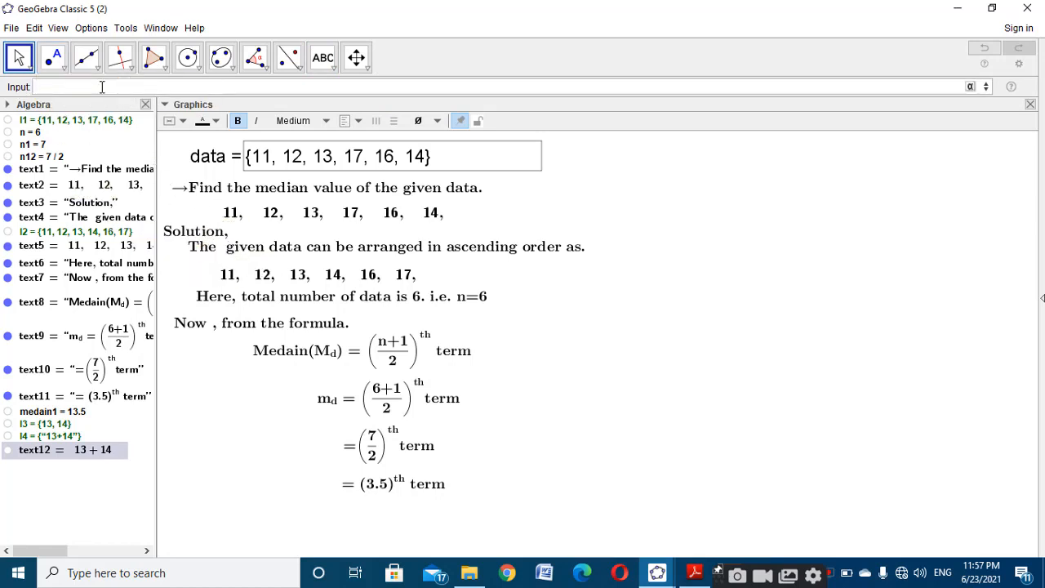
pyautogui.write('length')
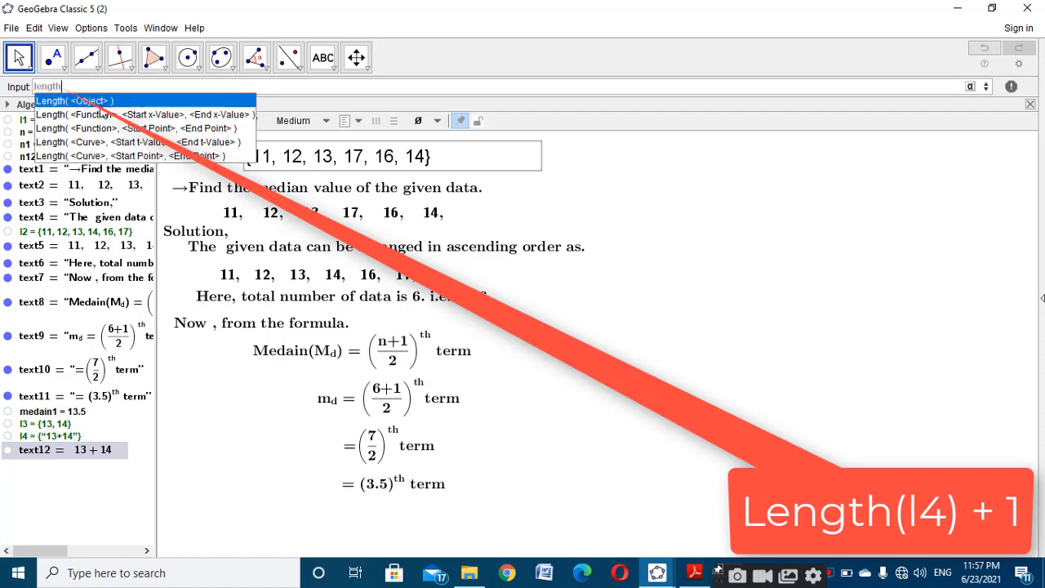
pyautogui.click(104, 102)
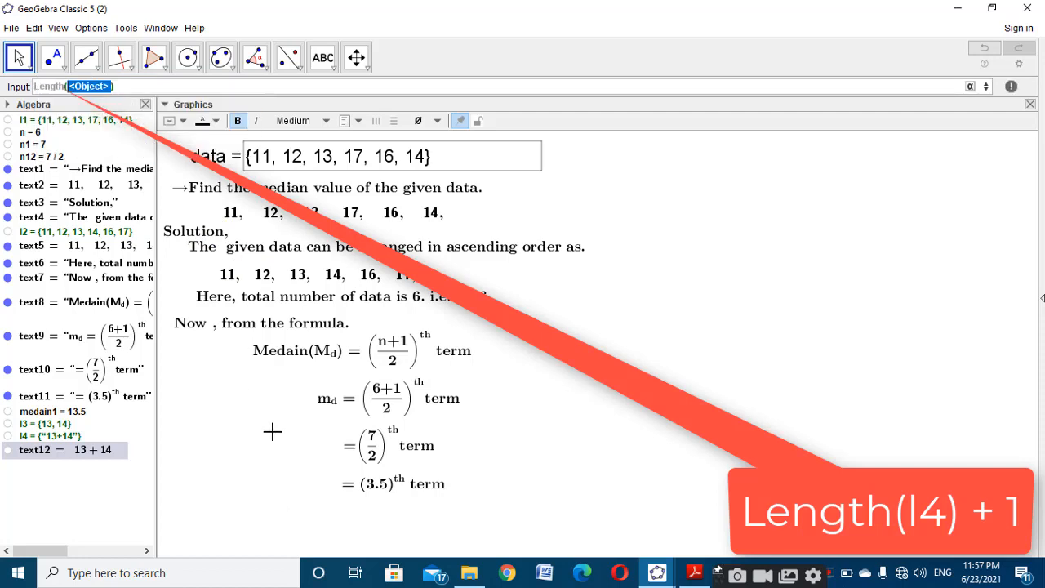
pyautogui.write('l4)')
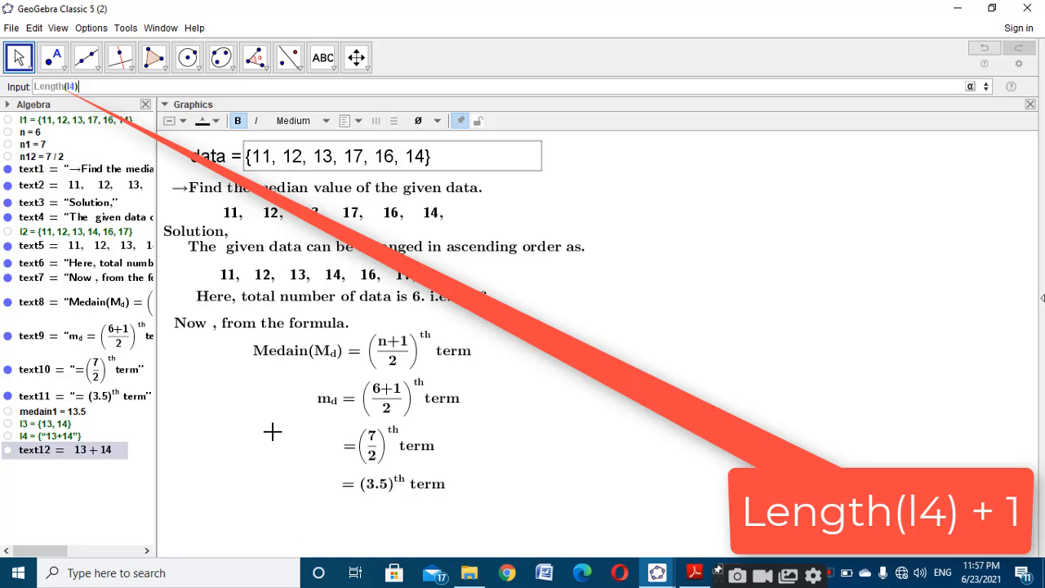
pyautogui.write('+1')
pyautogui.press('Return')
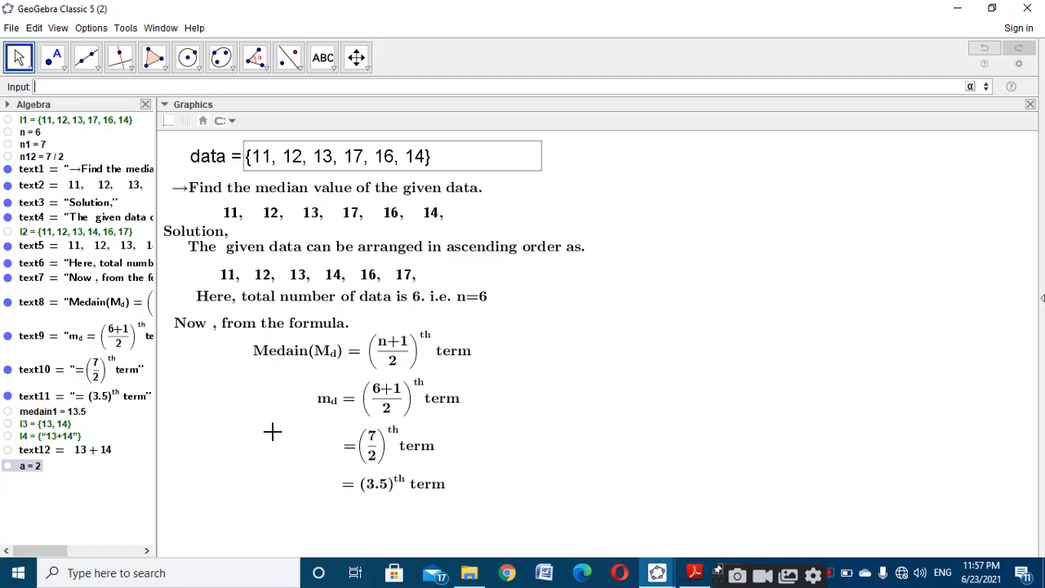
# Rename the number defined by Length(l4)+1 to d1.
pyautogui.rightClick(38, 468)
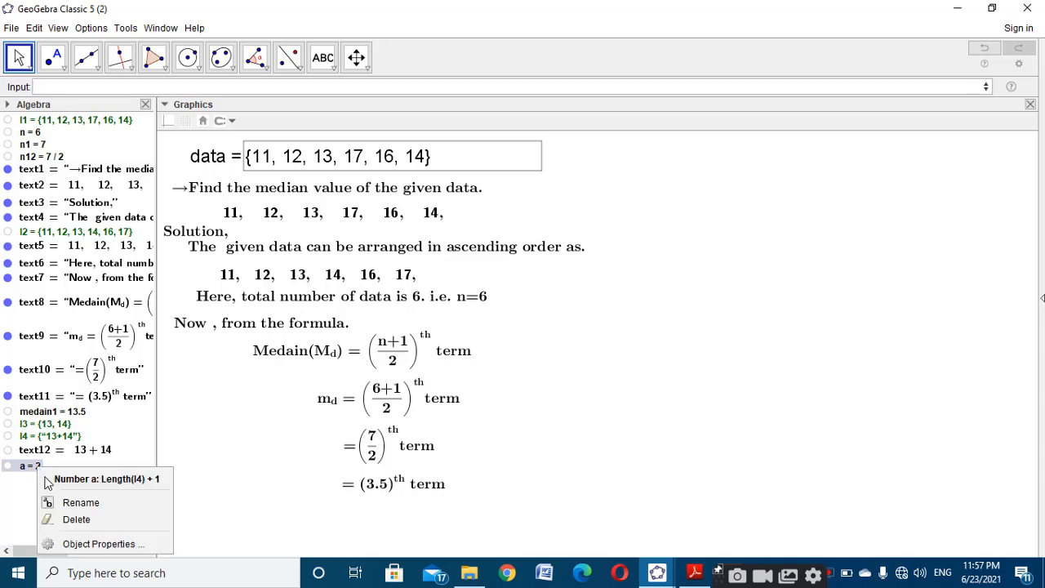
pyautogui.click(80, 503)
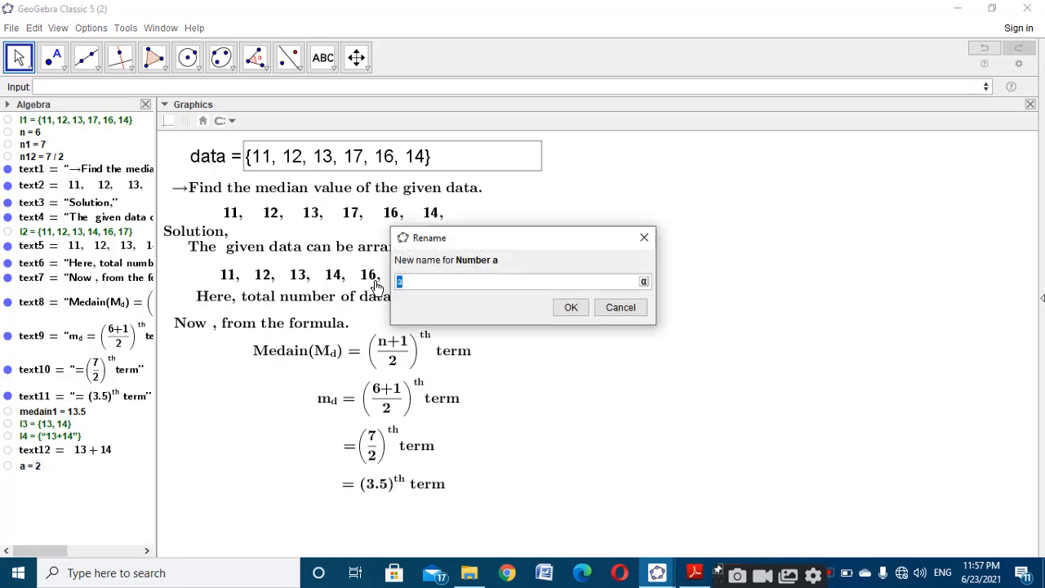
pyautogui.write('s')
pyautogui.press('BackSpace')
pyautogui.write('d1')
pyautogui.click(570, 308)
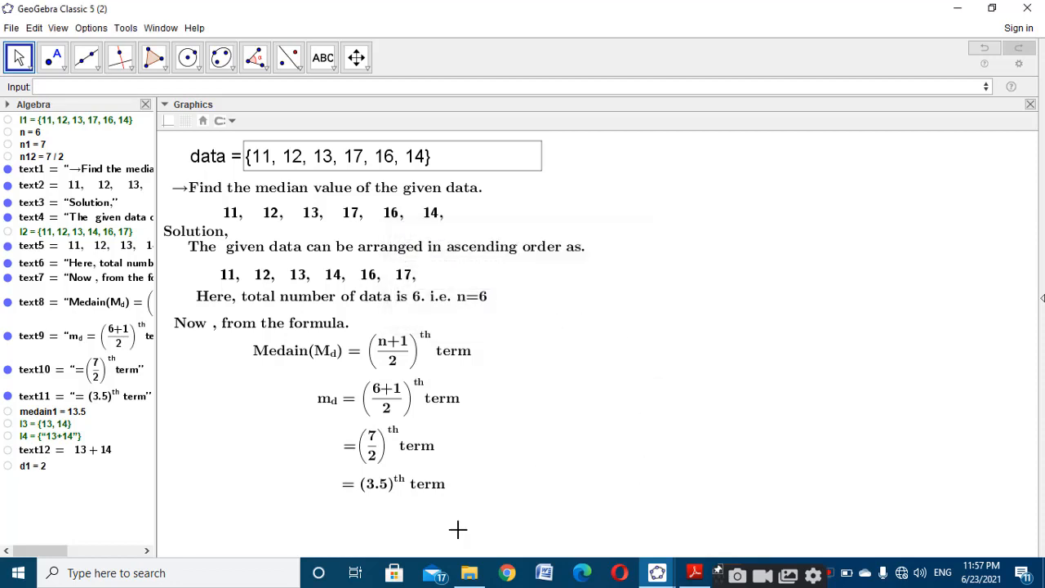
# Add a LaTeX text with "=" and the fraction text12 over d1, placed below the "= (3.5)th term" line.
pyautogui.click(338, 74)
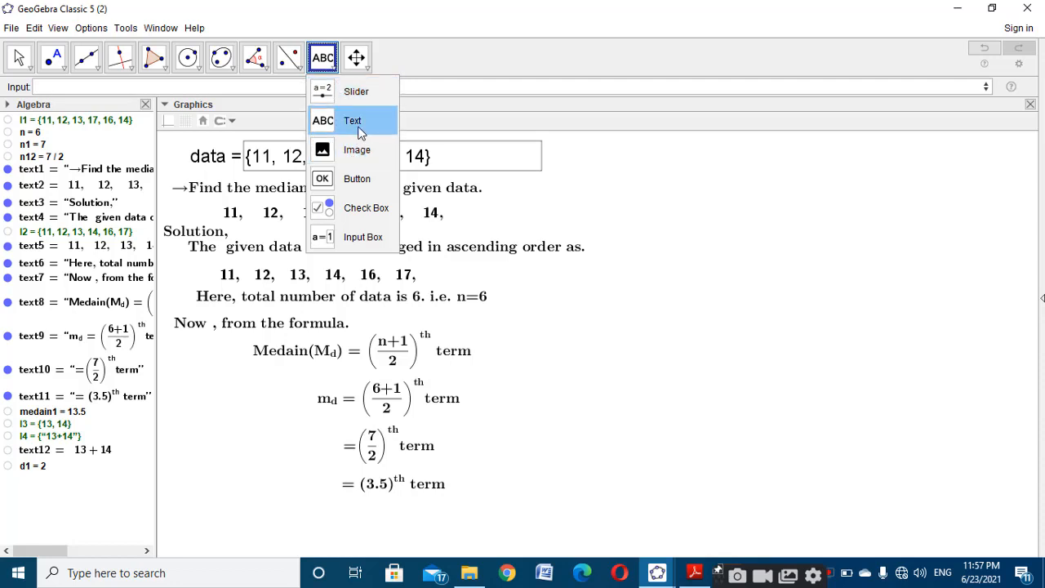
pyautogui.click(360, 131)
pyautogui.click(614, 342)
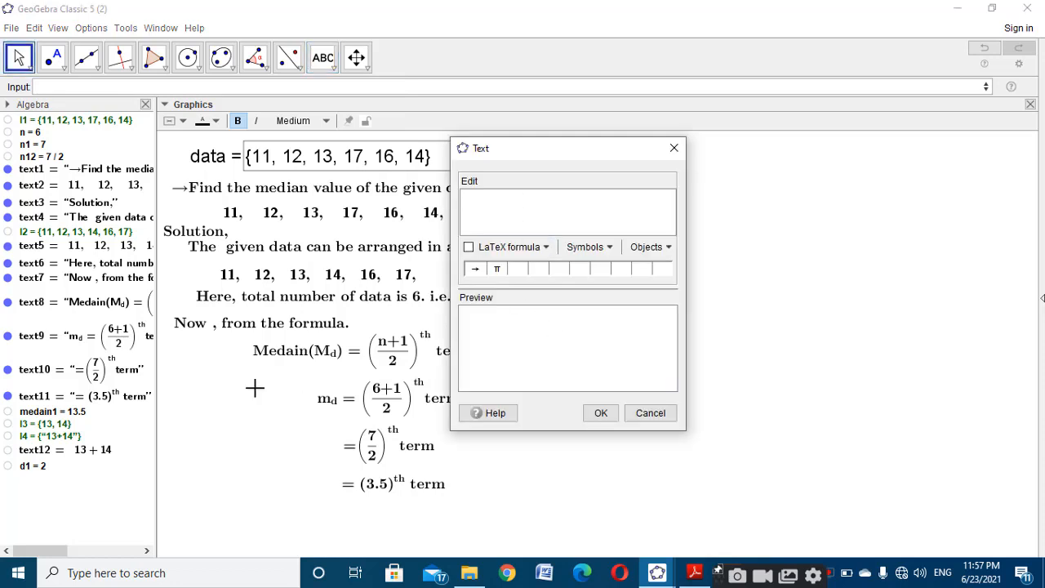
pyautogui.write('\\text{\\frac{')
pyautogui.click(94, 460)
pyautogui.click(541, 201)
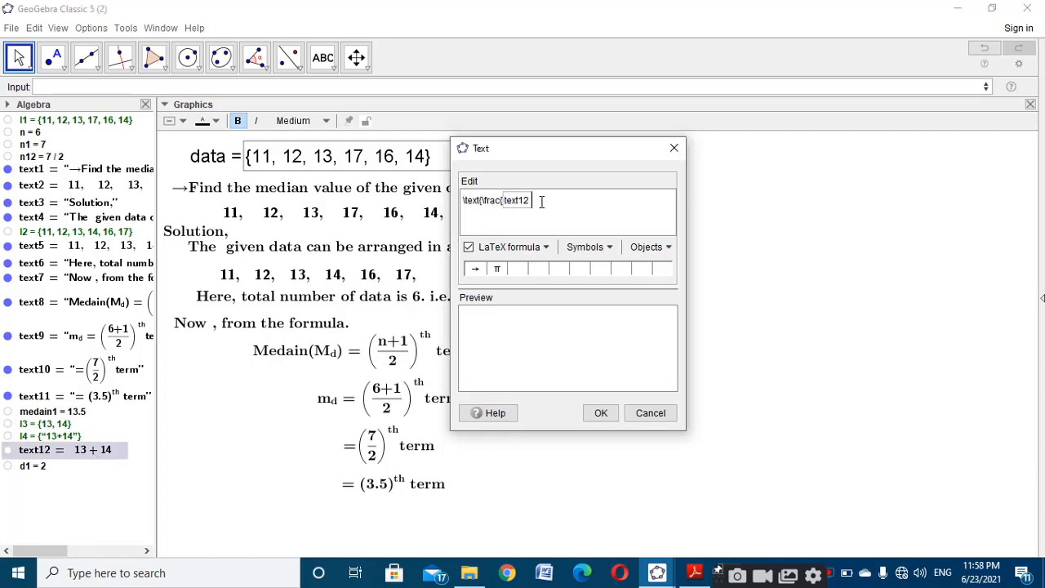
pyautogui.write('}{')
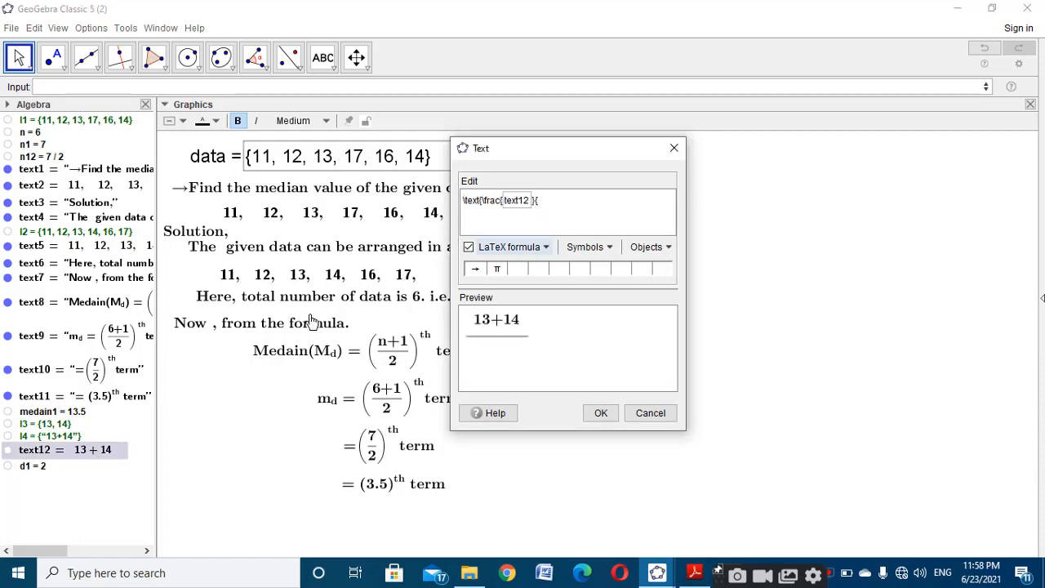
pyautogui.click(30, 471)
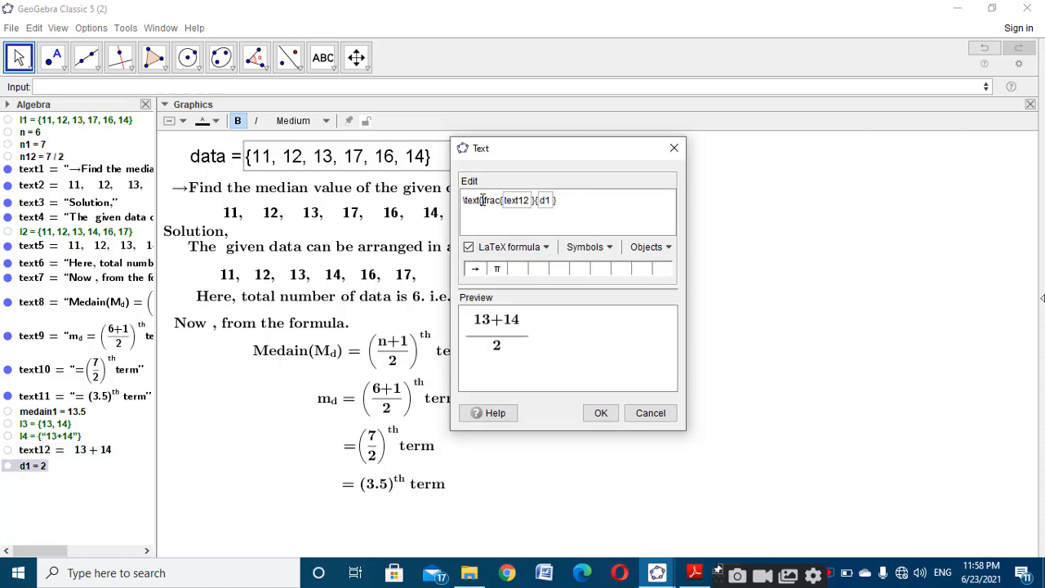
pyautogui.click(600, 412)
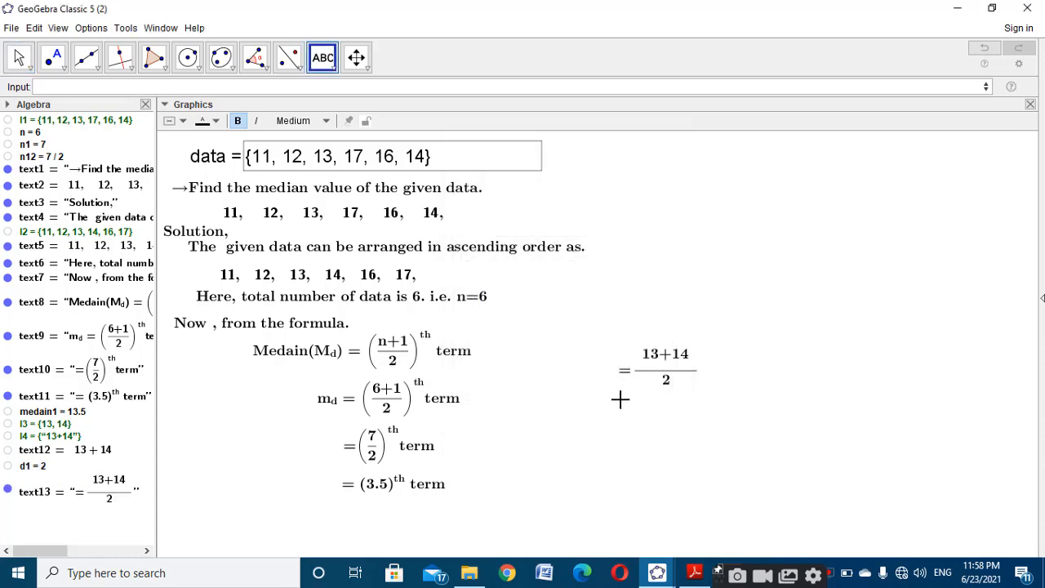
pyautogui.moveTo(649, 363); pyautogui.dragTo(376, 522)
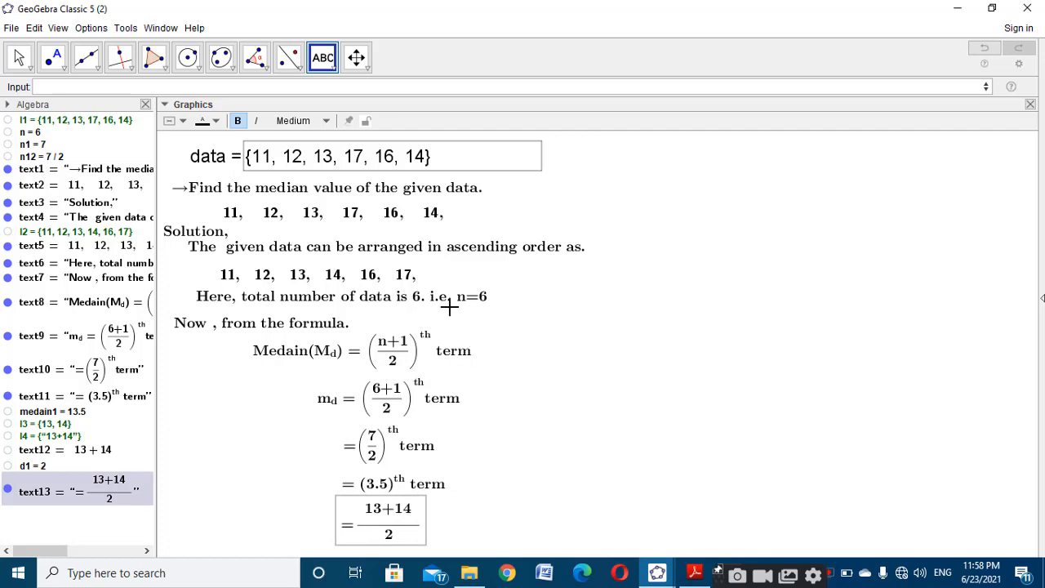
# Add a LaTeX text reading "M_d =" followed by the linked medain1 value, in the empty area beside the solution.
pyautogui.click(326, 67)
pyautogui.click(356, 121)
pyautogui.click(792, 349)
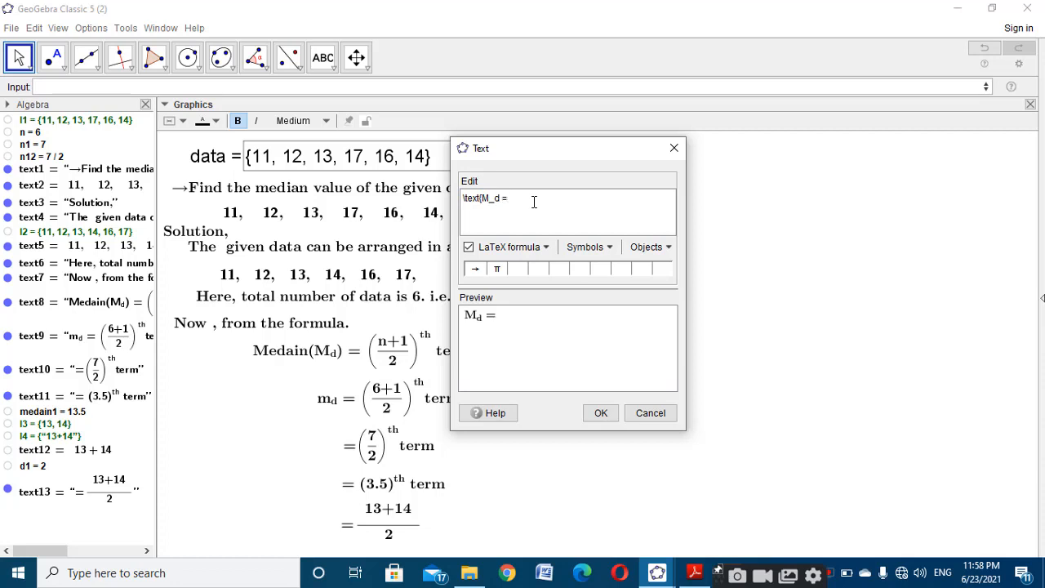
pyautogui.click(49, 415)
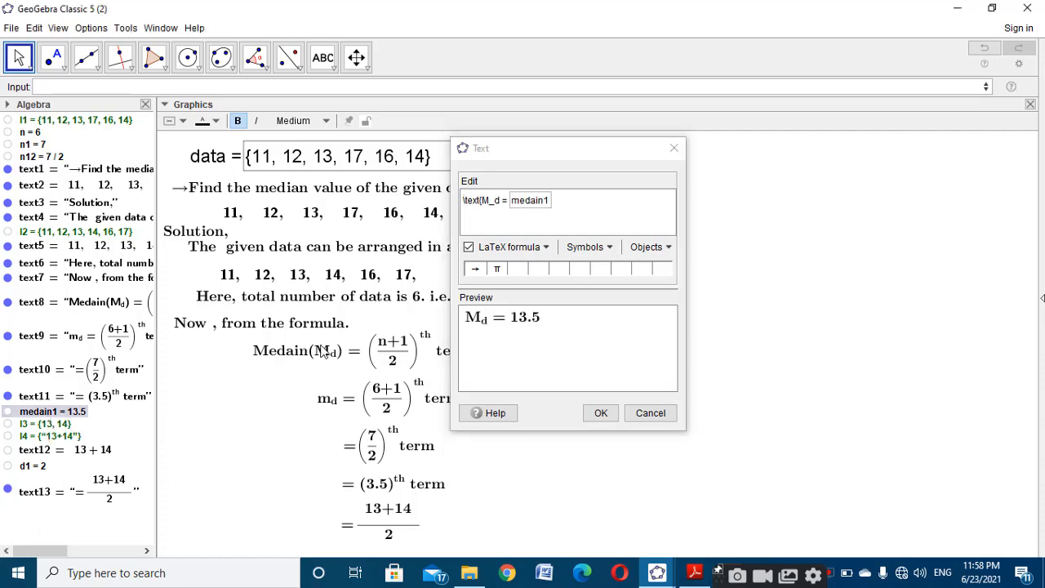
pyautogui.click(599, 415)
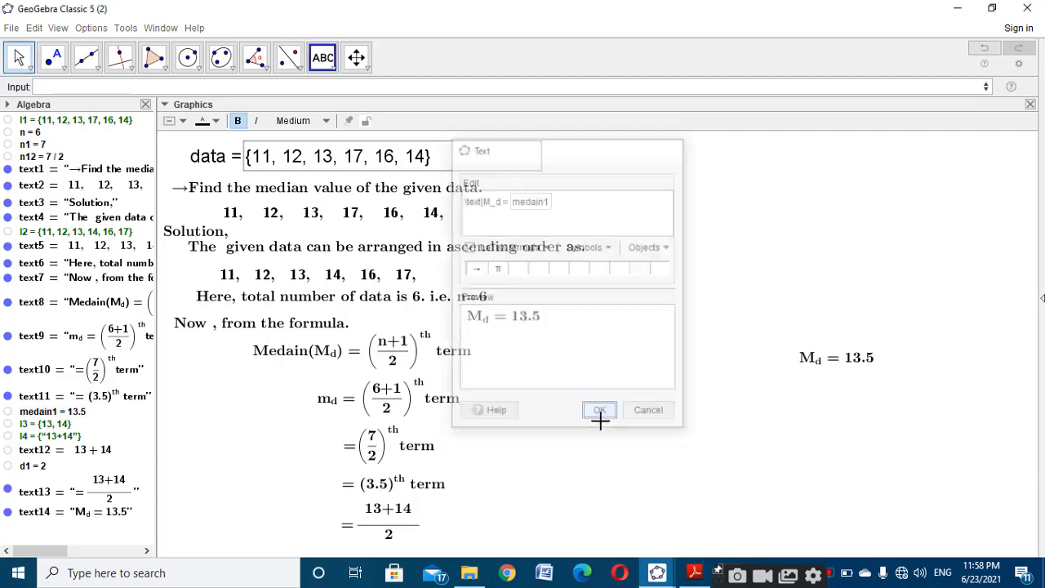
pyautogui.click(860, 349)
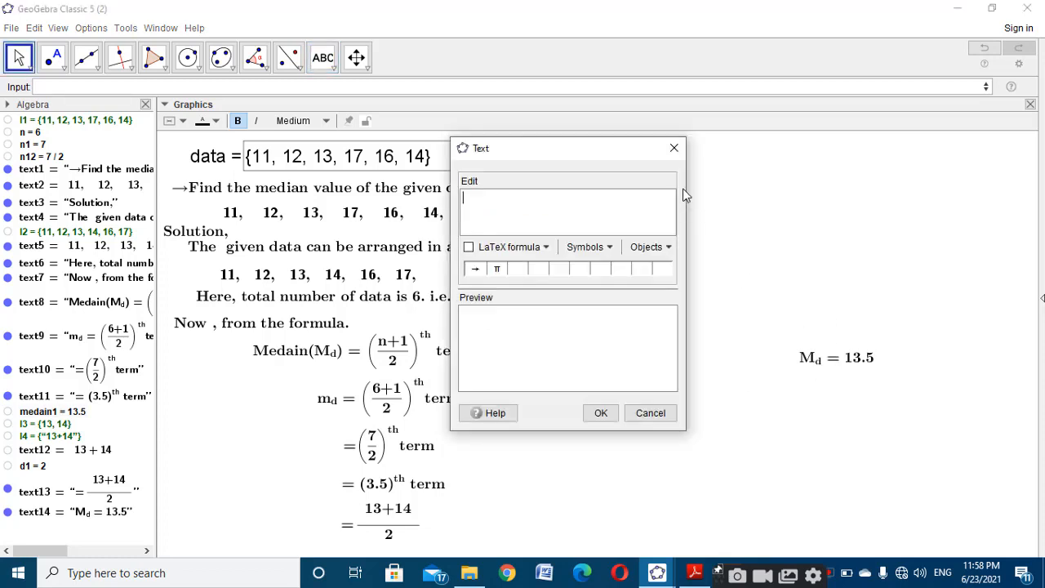
pyautogui.click(675, 148)
# Insert the therefore symbol ∴ before M_d in the final median text and move the text beside the fraction line.
pyautogui.click(820, 357)
pyautogui.rightClick(823, 355)
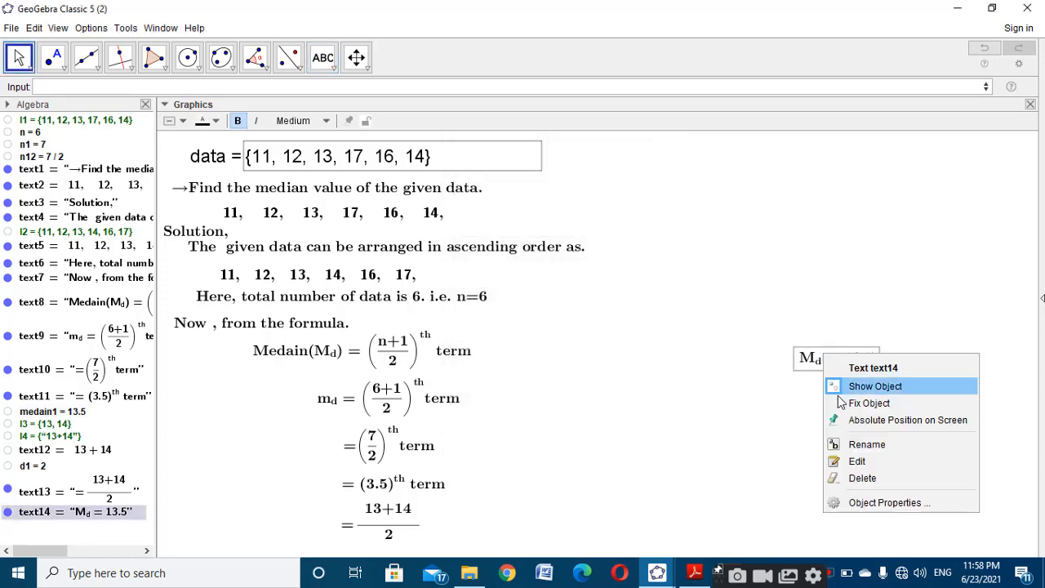
pyautogui.click(857, 462)
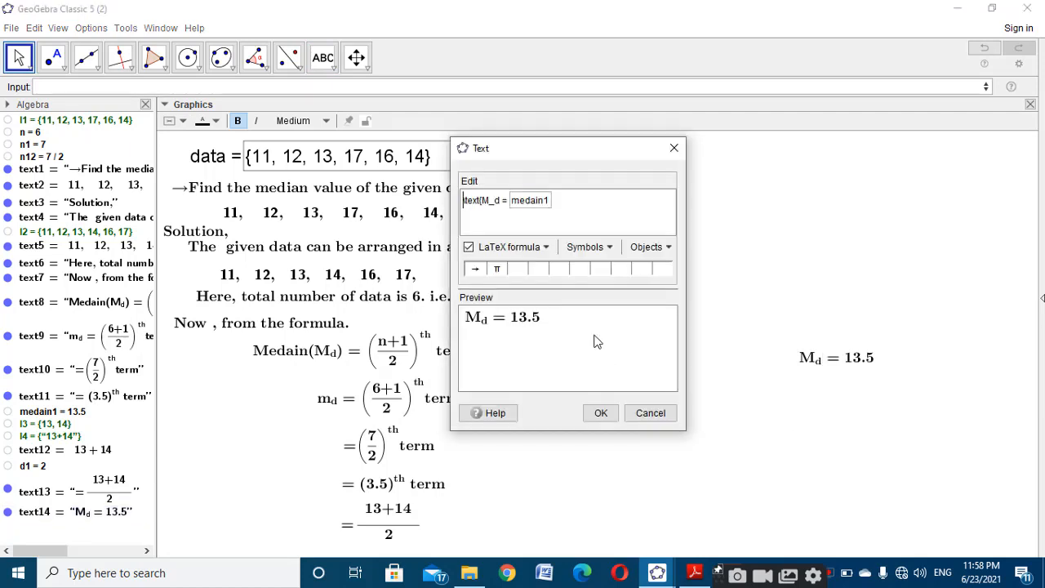
pyautogui.click(589, 247)
pyautogui.moveTo(631, 351)
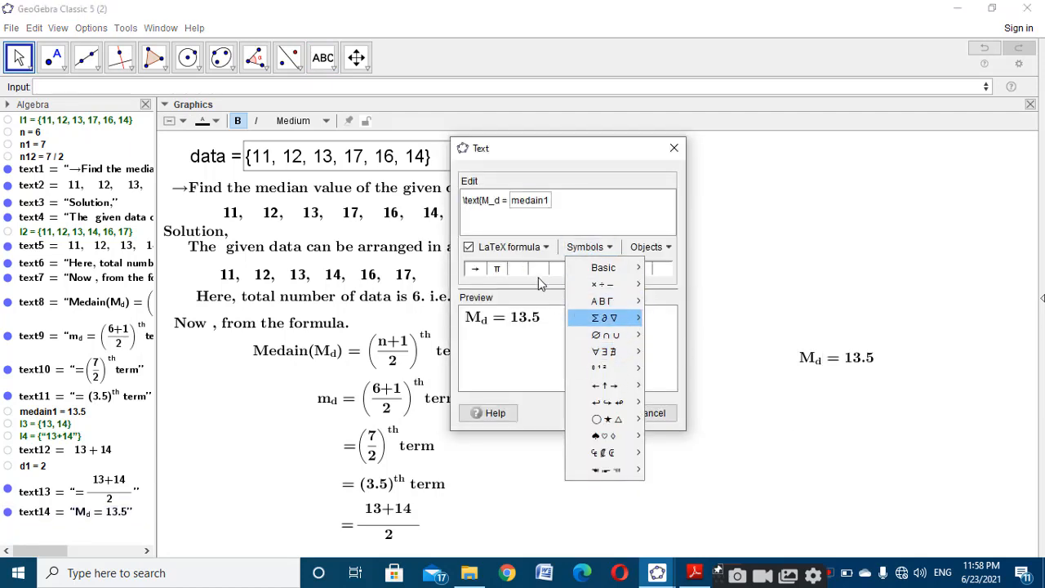
pyautogui.click(483, 201)
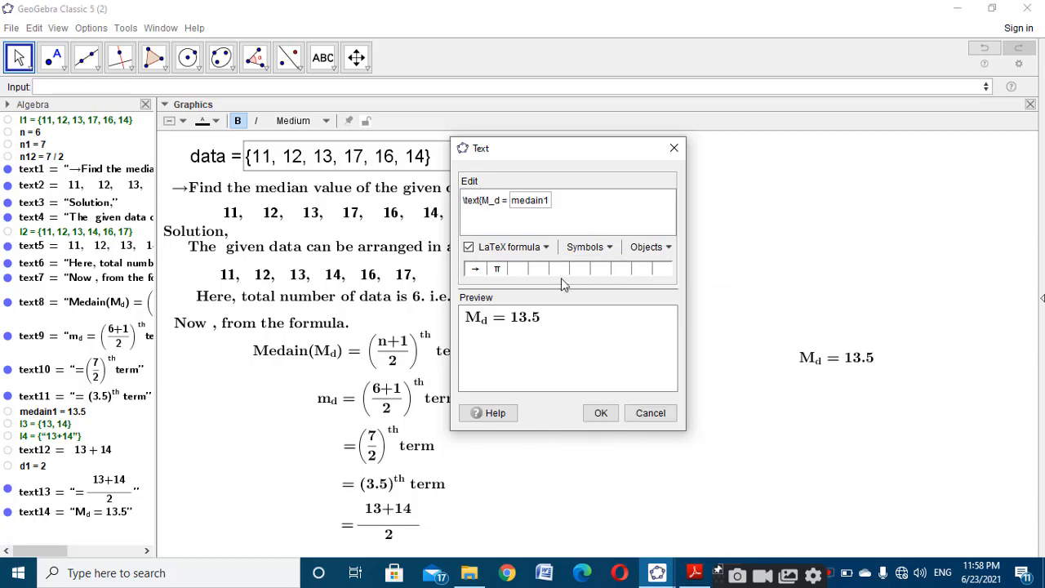
pyautogui.click(588, 246)
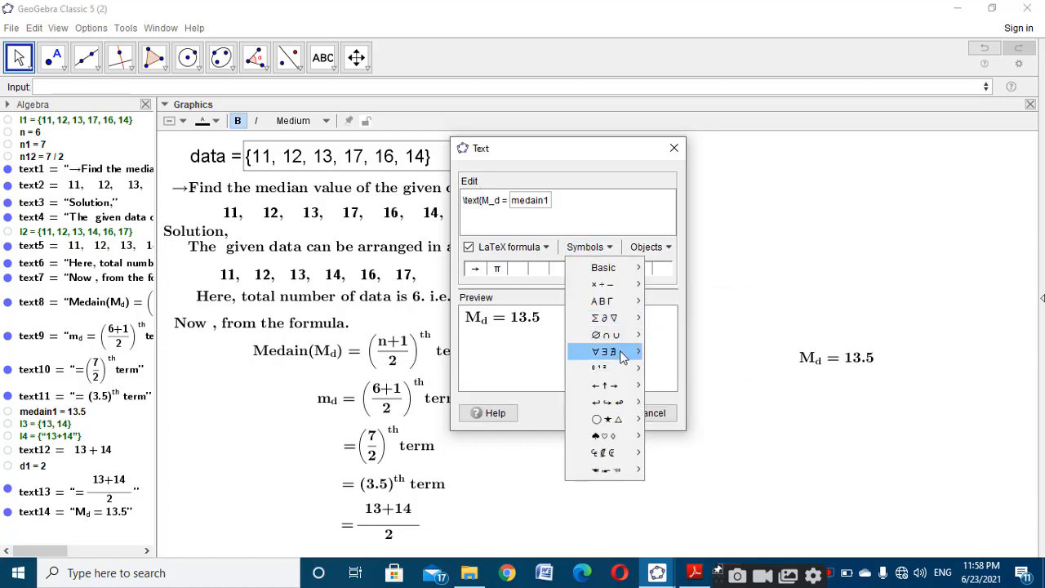
pyautogui.moveTo(621, 351)
pyautogui.click(746, 366)
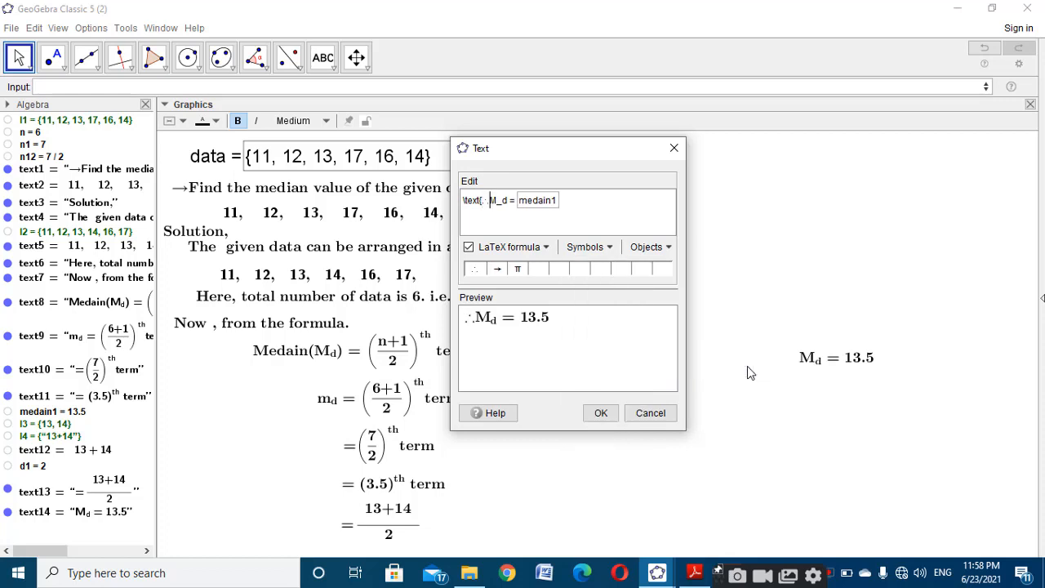
pyautogui.click(600, 412)
pyautogui.moveTo(825, 360); pyautogui.dragTo(475, 533)
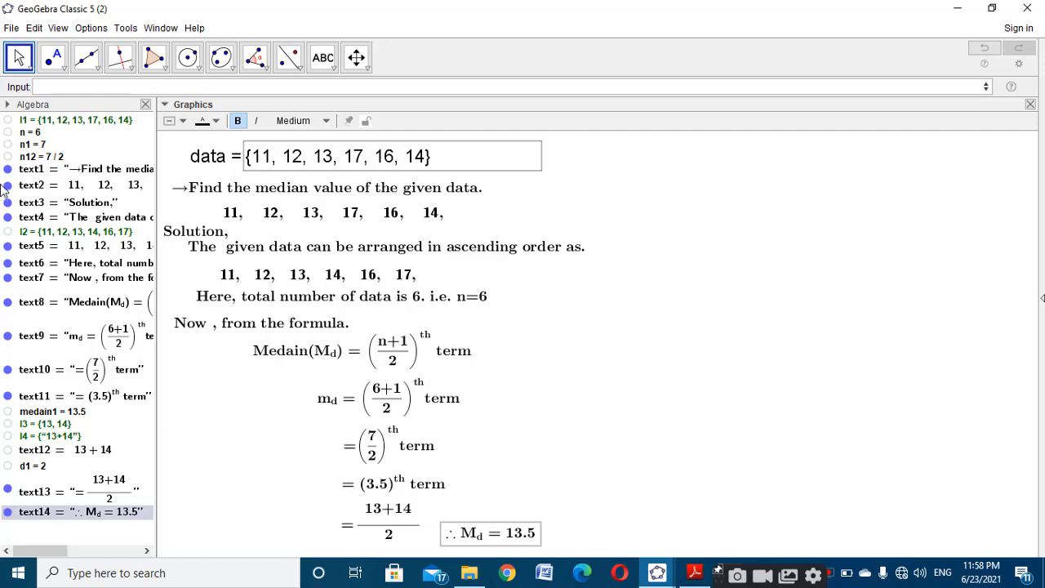
pyautogui.click(700, 399)
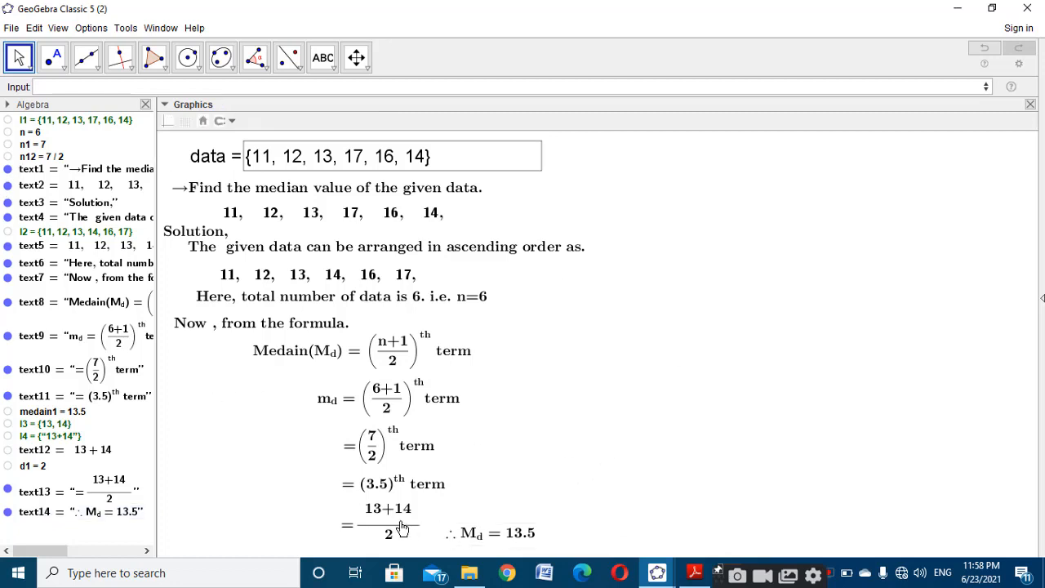
# Remove the last value from the data input box so the list reads {11, 12, 13, 17, 16}.
pyautogui.click(401, 528)
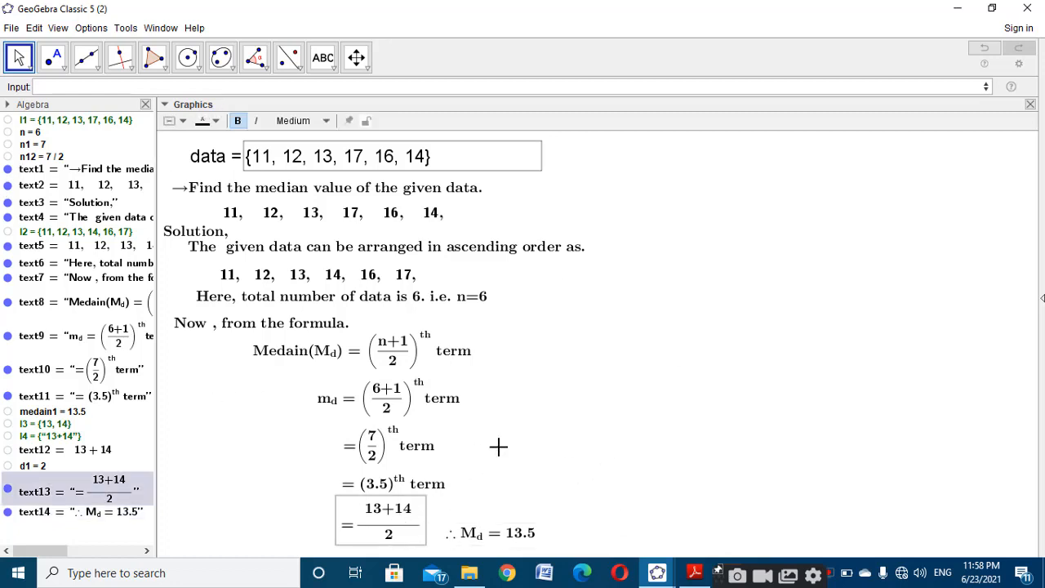
pyautogui.click(428, 156)
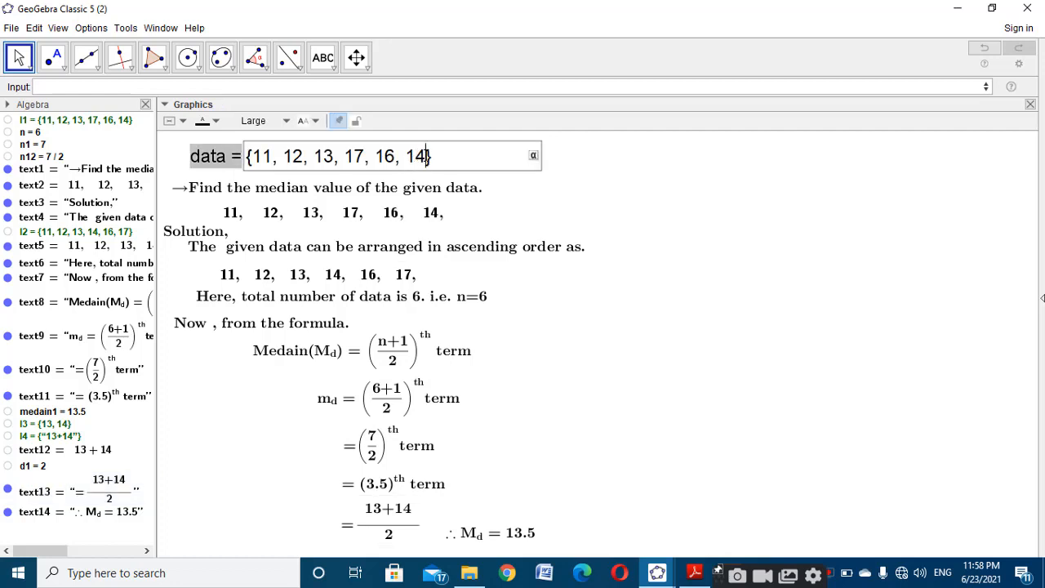
pyautogui.press('BackSpace')
pyautogui.press('BackSpace')
pyautogui.press('BackSpace')
pyautogui.press('BackSpace')
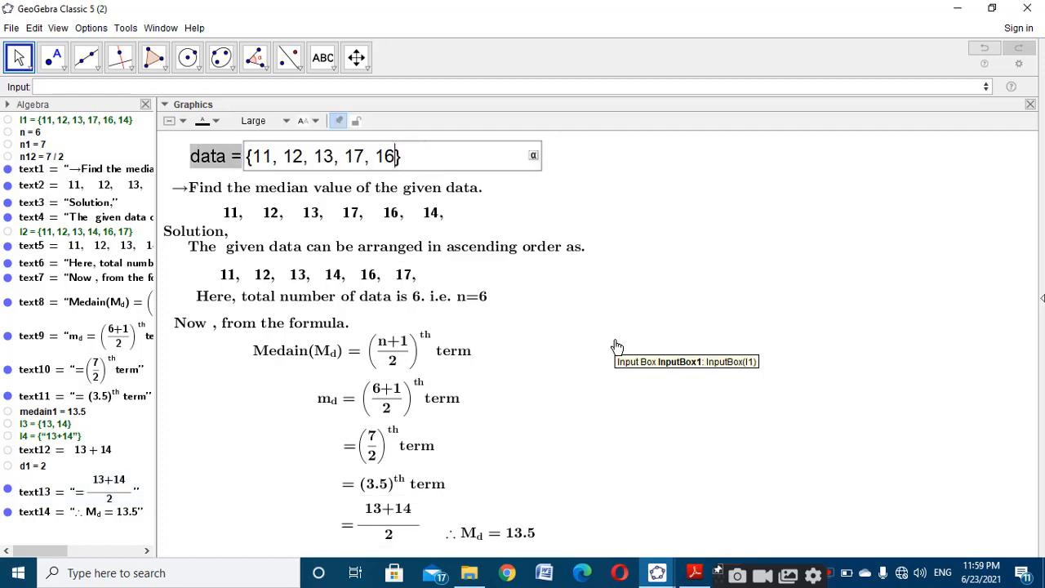
pyautogui.click(615, 340)
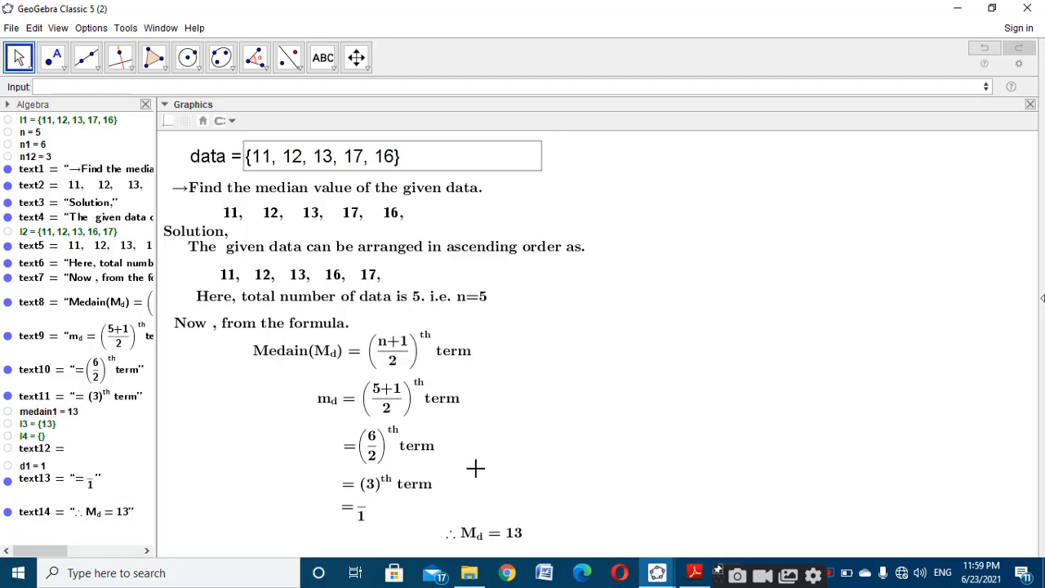
# Set the fraction text's display condition to length(l4)==1 and move the ∴ M_d text to just below the fraction line.
pyautogui.click(362, 521)
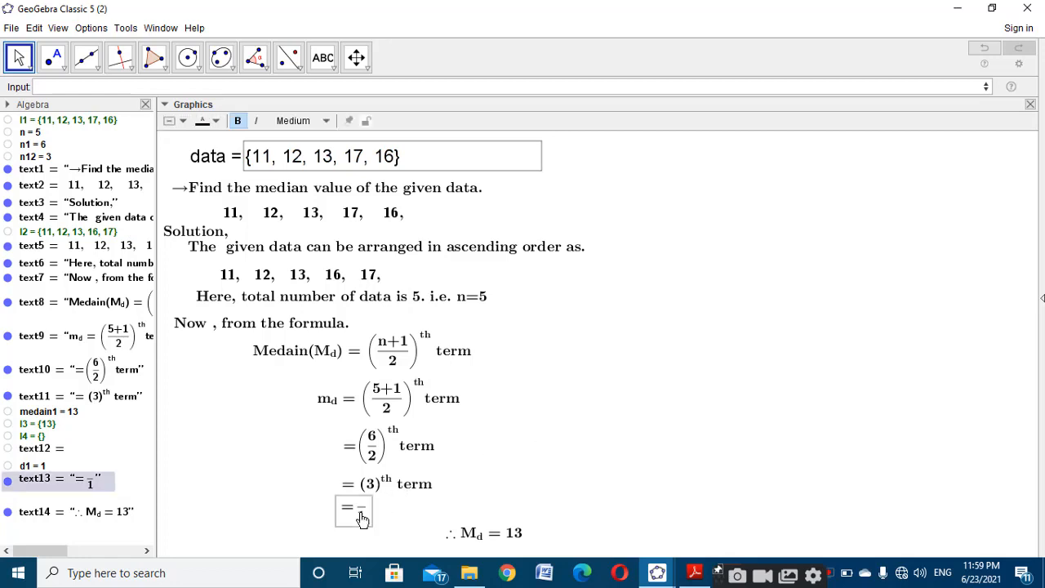
pyautogui.rightClick(362, 520)
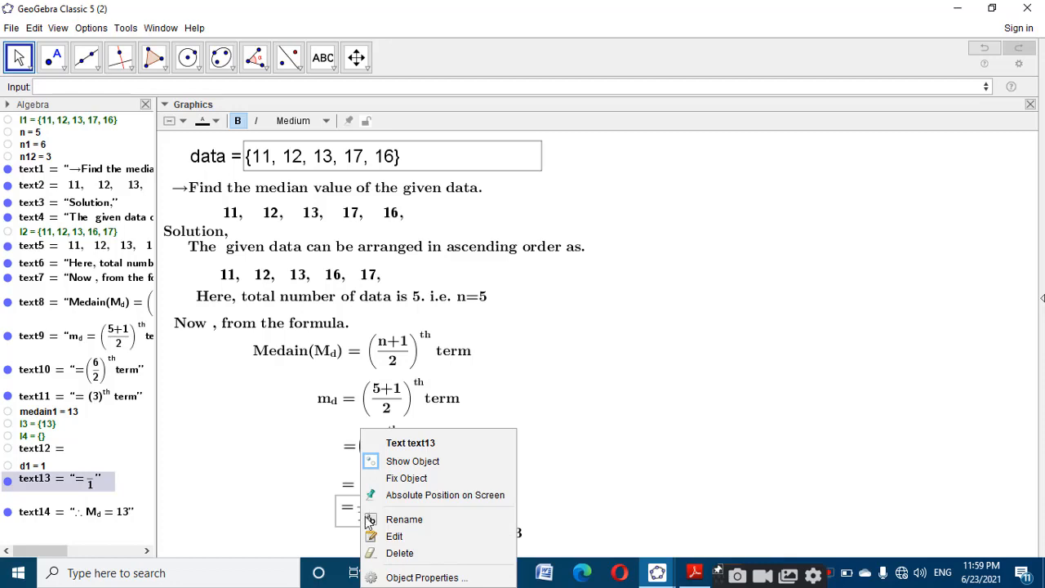
pyautogui.click(408, 577)
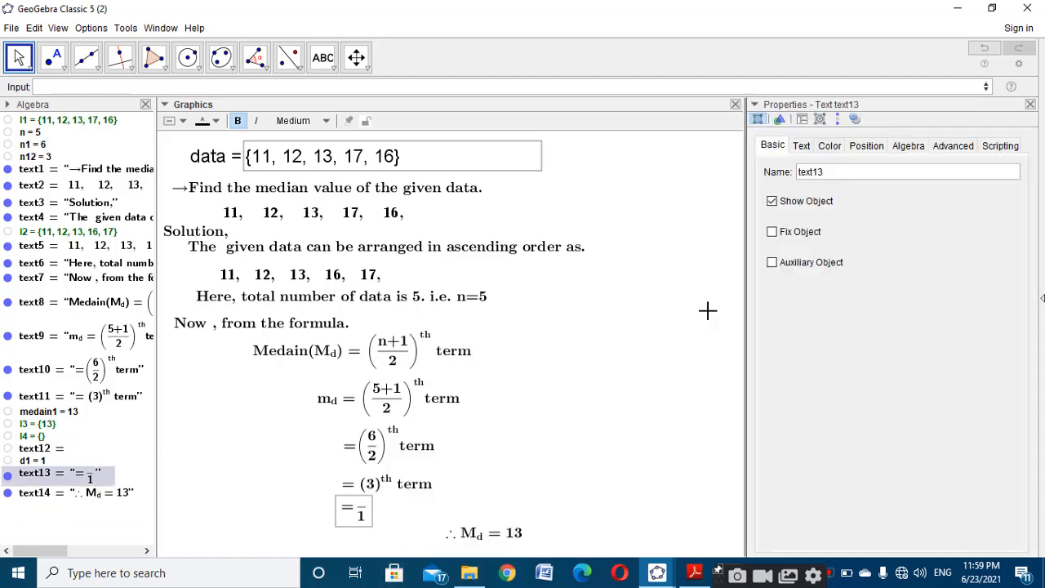
pyautogui.click(948, 149)
pyautogui.click(846, 185)
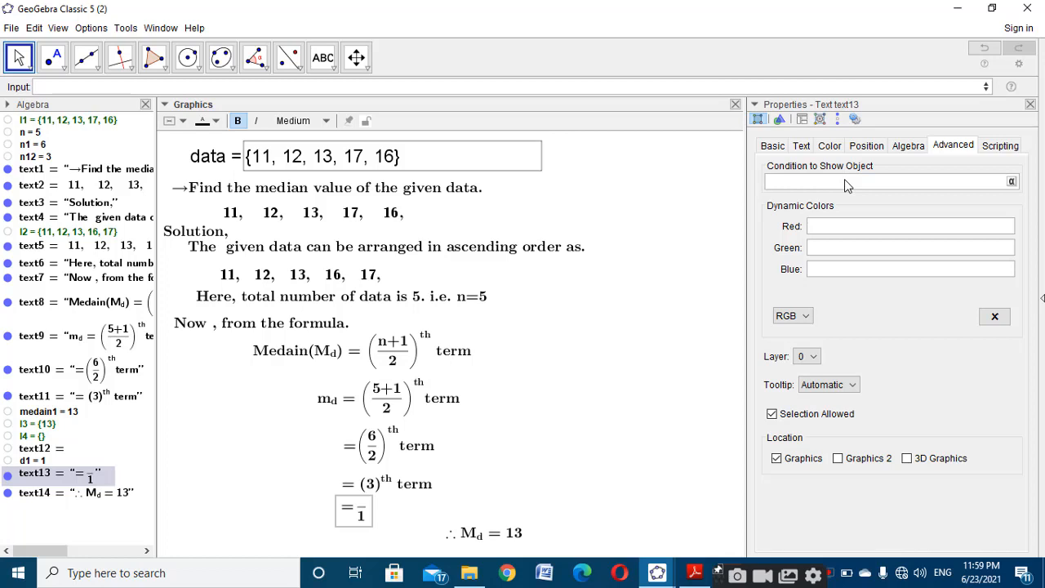
pyautogui.write('length')
pyautogui.write('()')
pyautogui.write('l4)')
pyautogui.write('==1')
pyautogui.click(1031, 106)
pyautogui.moveTo(462, 541); pyautogui.dragTo(357, 558)
pyautogui.click(560, 436)
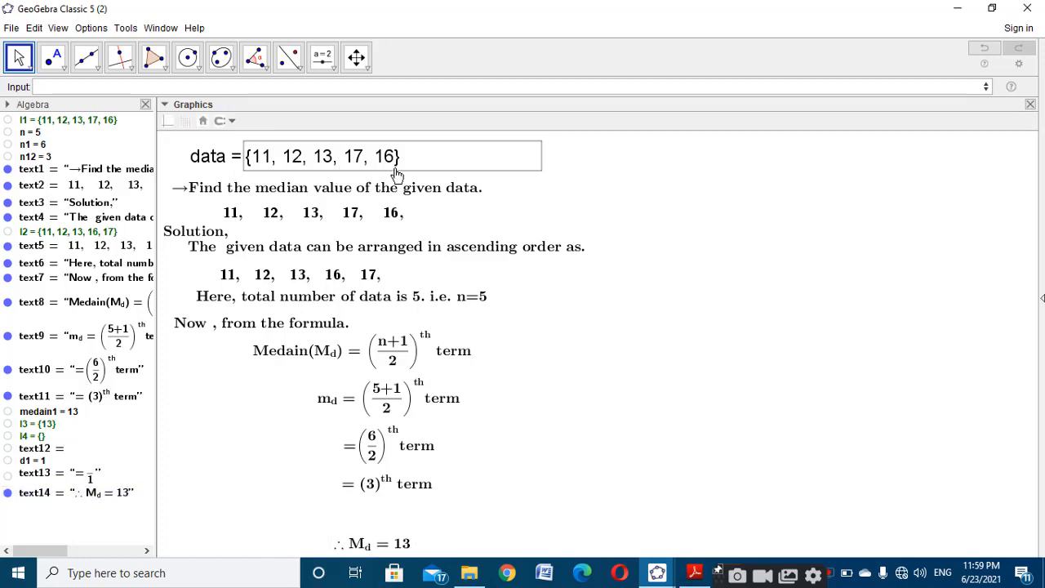
# Append 14 to the end of the data list in the input box.
pyautogui.click(395, 155)
pyautogui.write(',1')
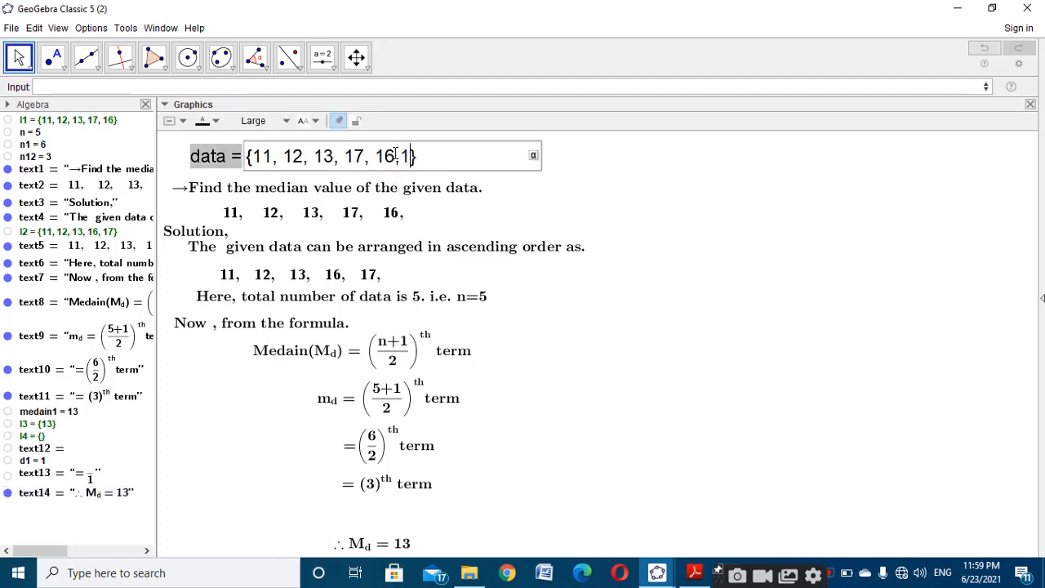
pyautogui.write('7')
pyautogui.press('BackSpace')
pyautogui.write('4')
pyautogui.press('Return')
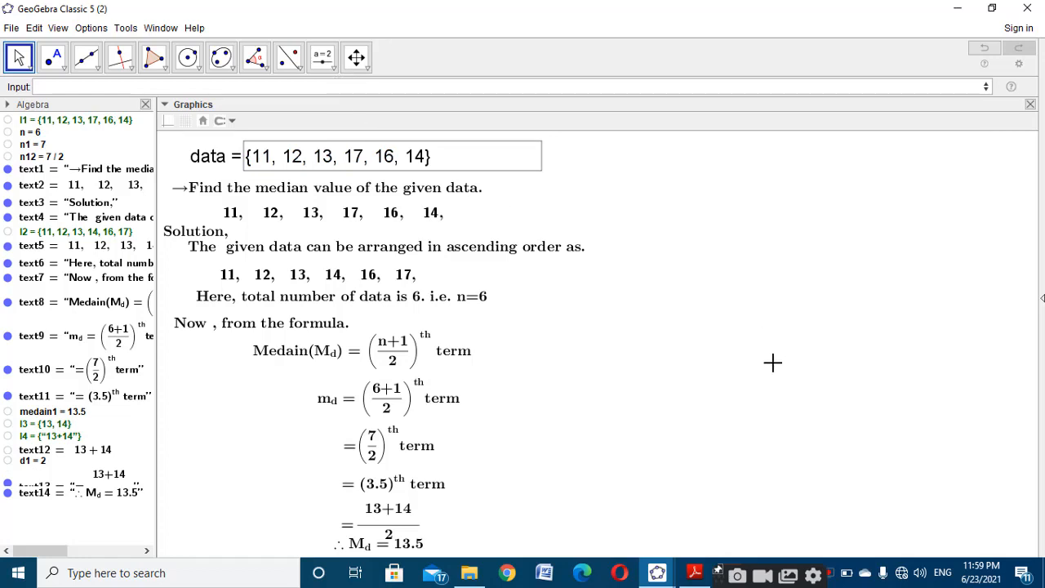
# Hide the Algebra view and set the Graphics view's background colour to light grey.
pyautogui.click(146, 105)
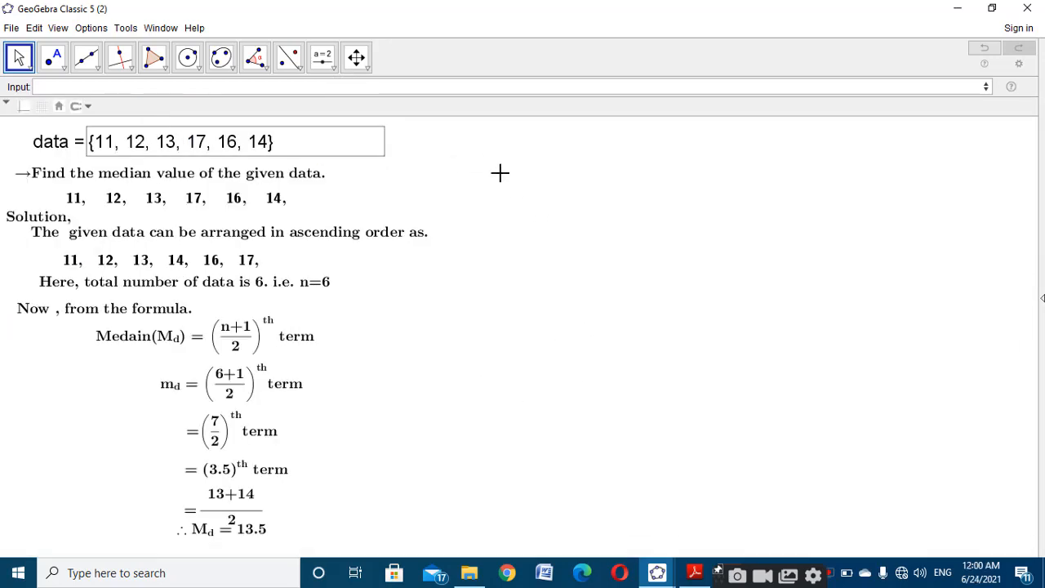
pyautogui.rightClick(500, 173)
pyautogui.click(551, 343)
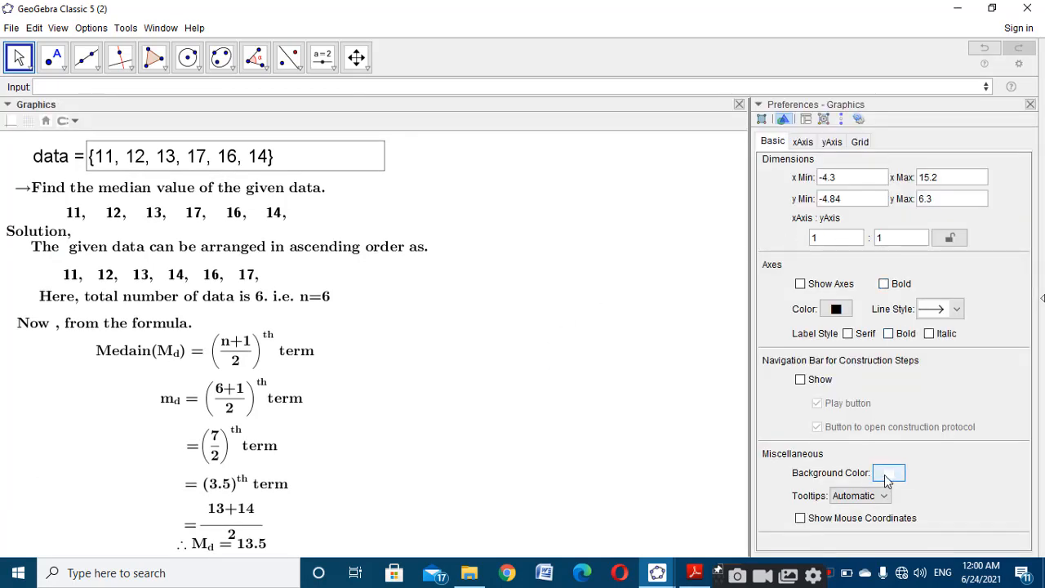
pyautogui.click(889, 474)
pyautogui.click(431, 236)
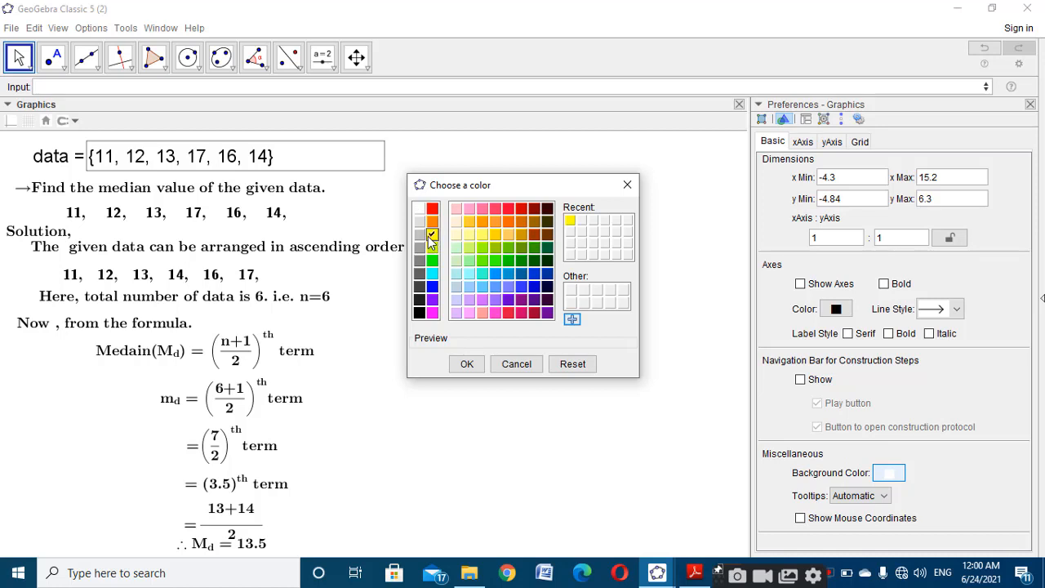
pyautogui.click(432, 222)
pyautogui.click(418, 220)
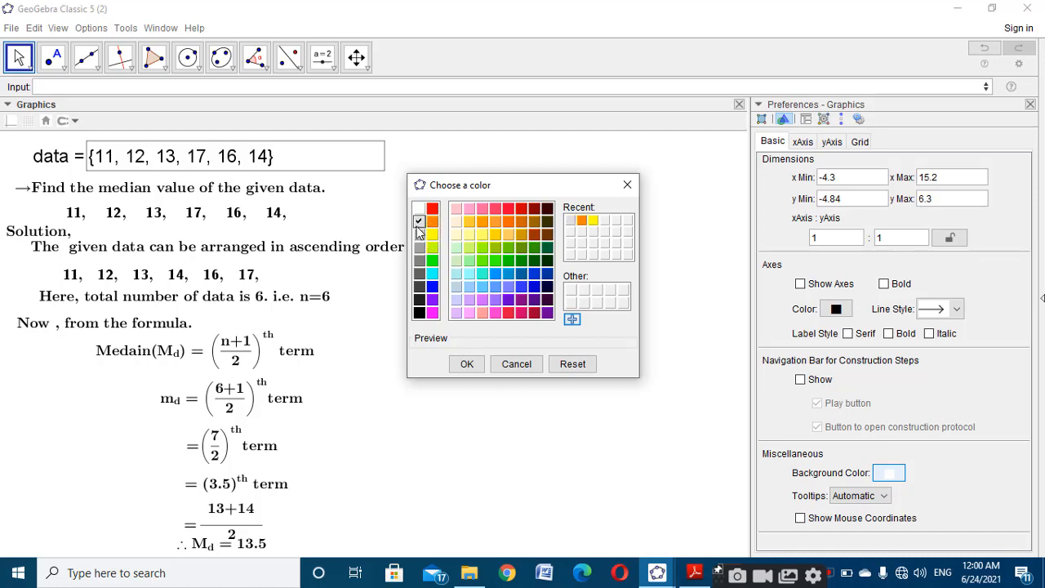
pyautogui.click(465, 363)
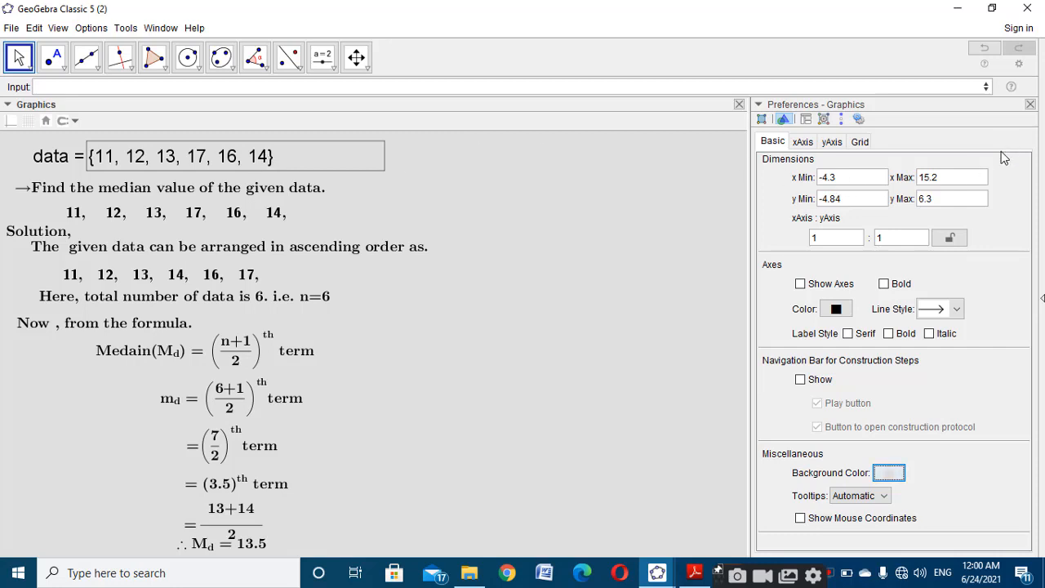
# Change the Graphics view's background colour to salmon pink.
pyautogui.click(882, 474)
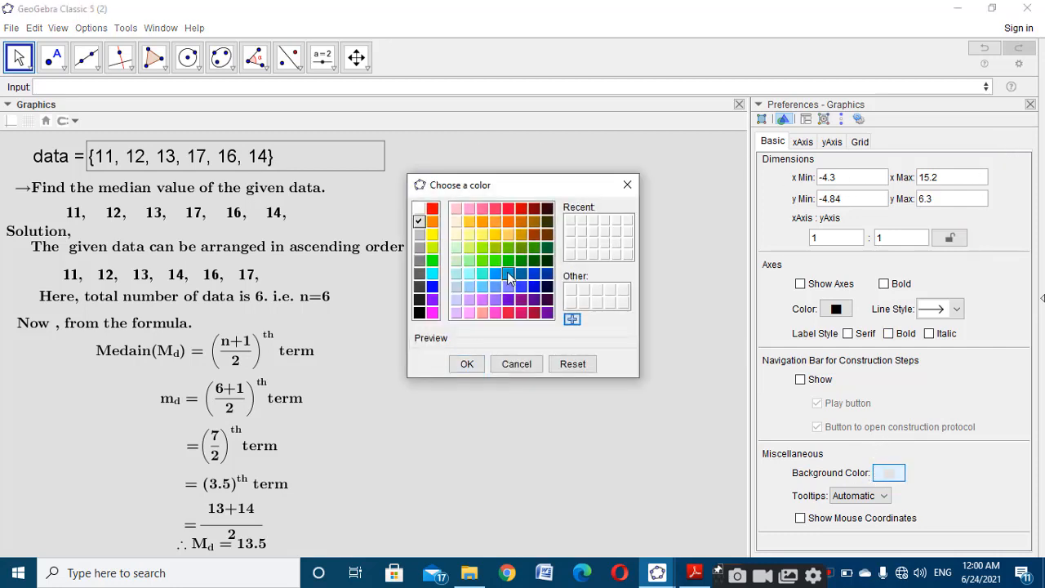
pyautogui.click(522, 288)
pyautogui.click(508, 313)
pyautogui.click(483, 313)
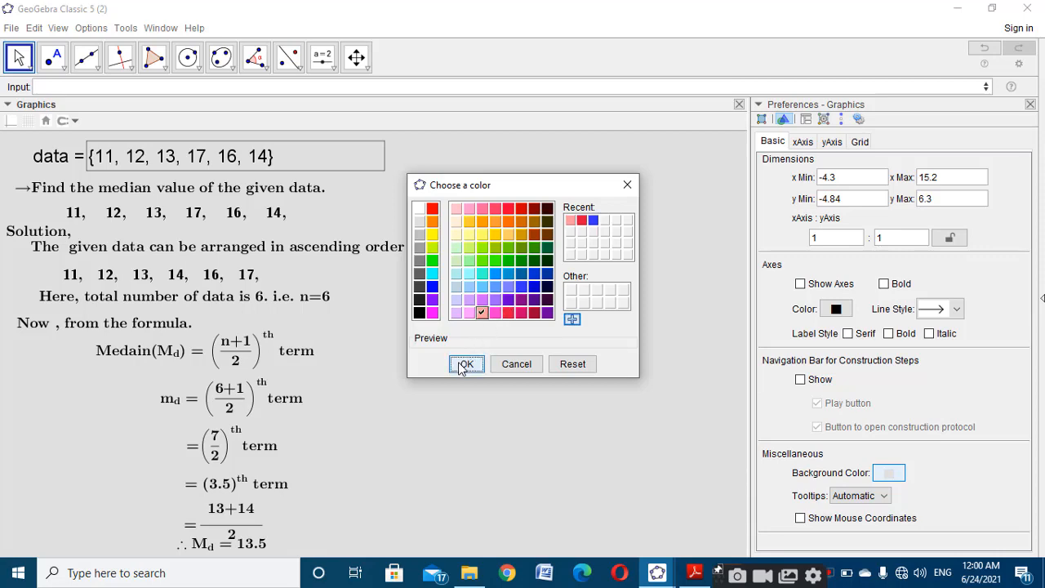
pyautogui.click(466, 364)
# Change the Graphics view's background colour to yellow and close the preferences.
pyautogui.click(889, 476)
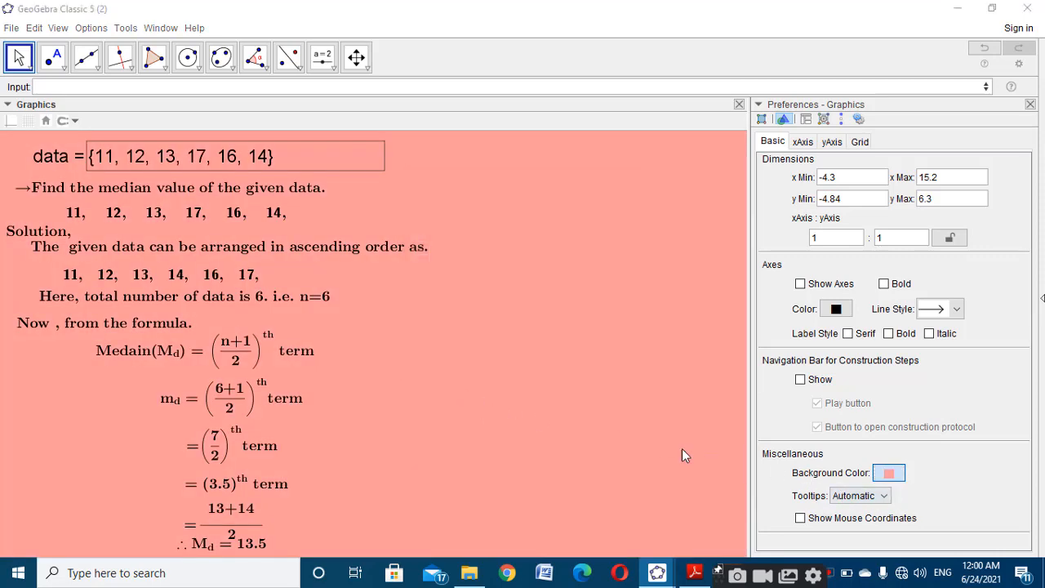
pyautogui.click(432, 236)
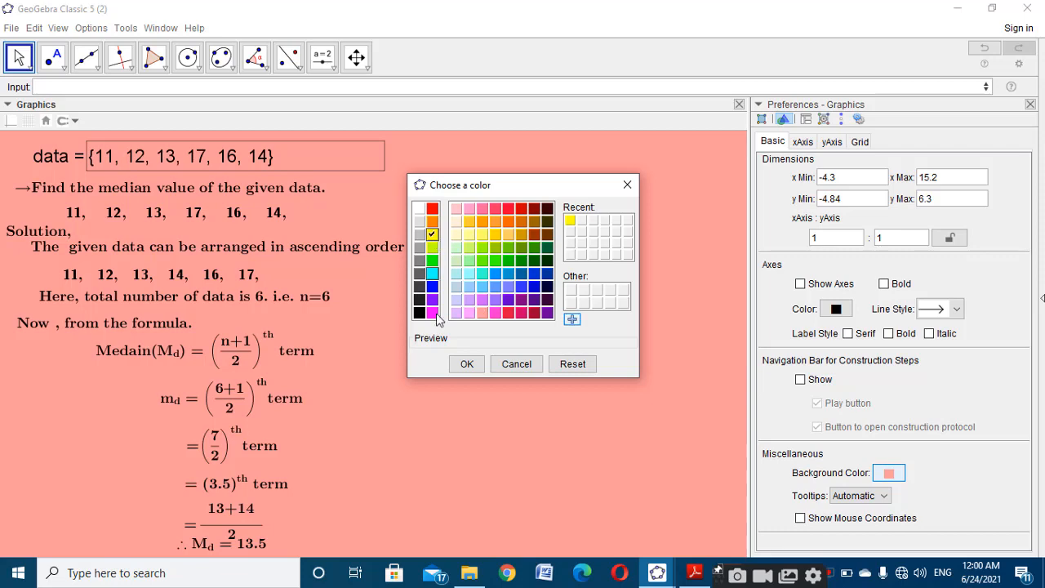
pyautogui.click(467, 363)
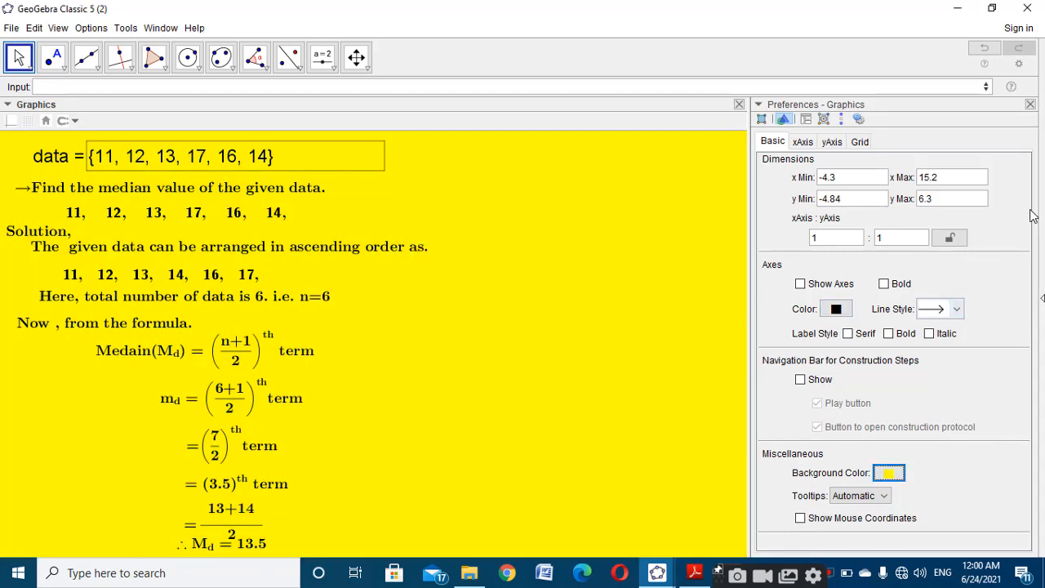
pyautogui.click(1031, 105)
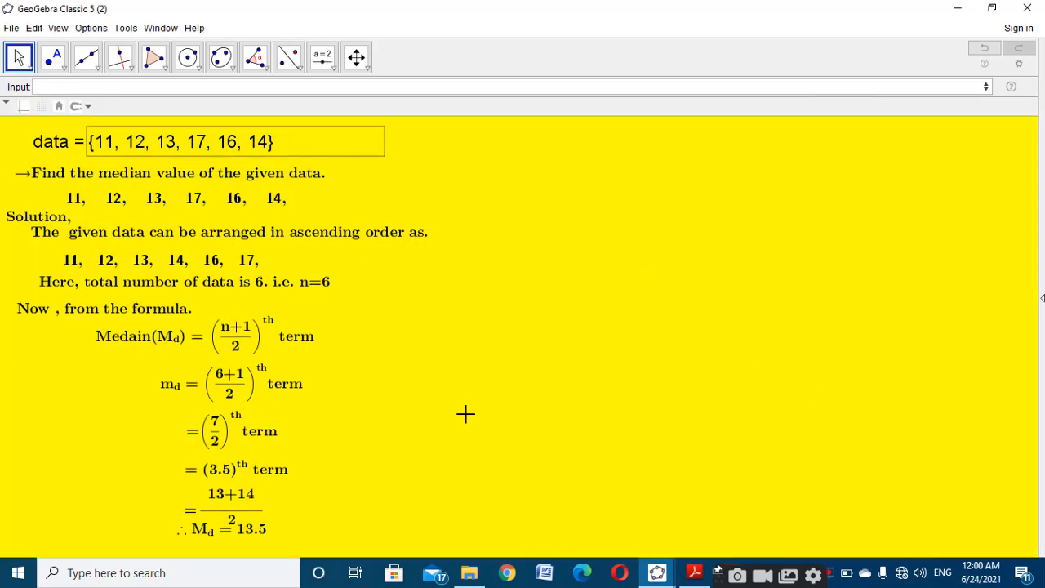
# Create a number slider a with minimum 0 and maximum 11 in the empty area beside the solution.
pyautogui.click(330, 71)
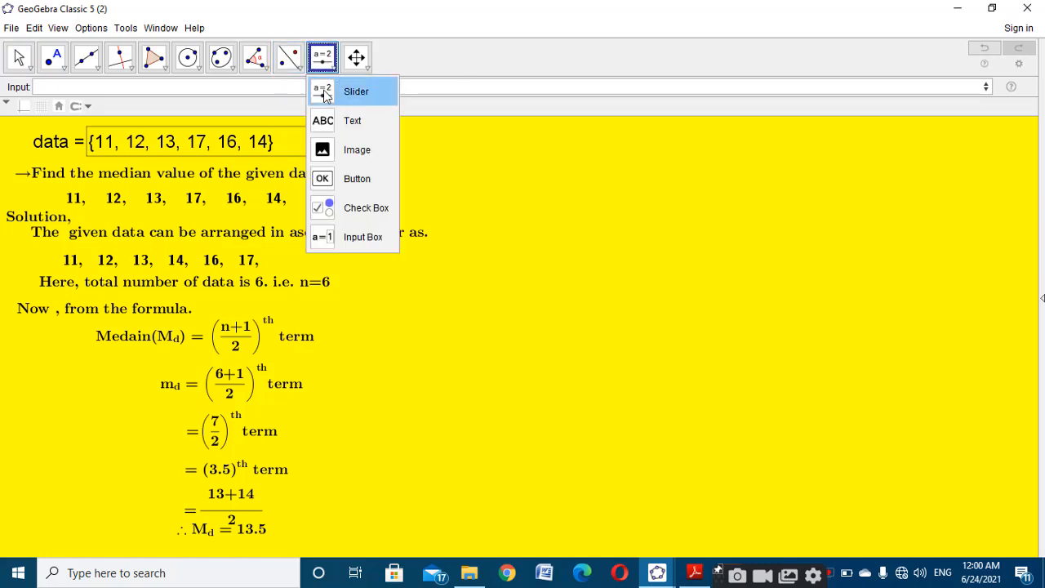
pyautogui.click(329, 88)
pyautogui.click(618, 332)
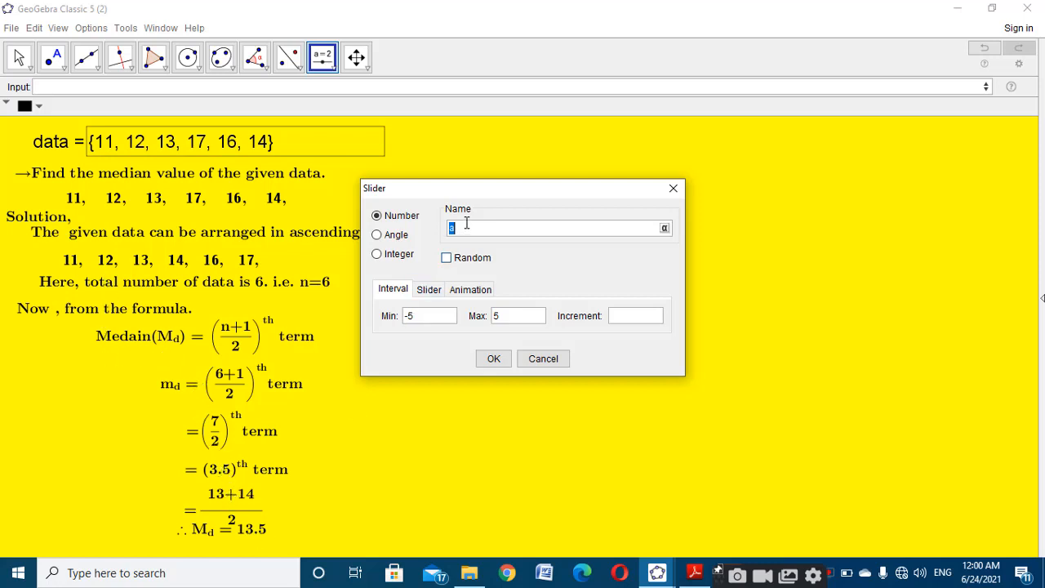
pyautogui.click(414, 321)
pyautogui.write('0')
pyautogui.click(498, 321)
pyautogui.write('11')
pyautogui.click(493, 360)
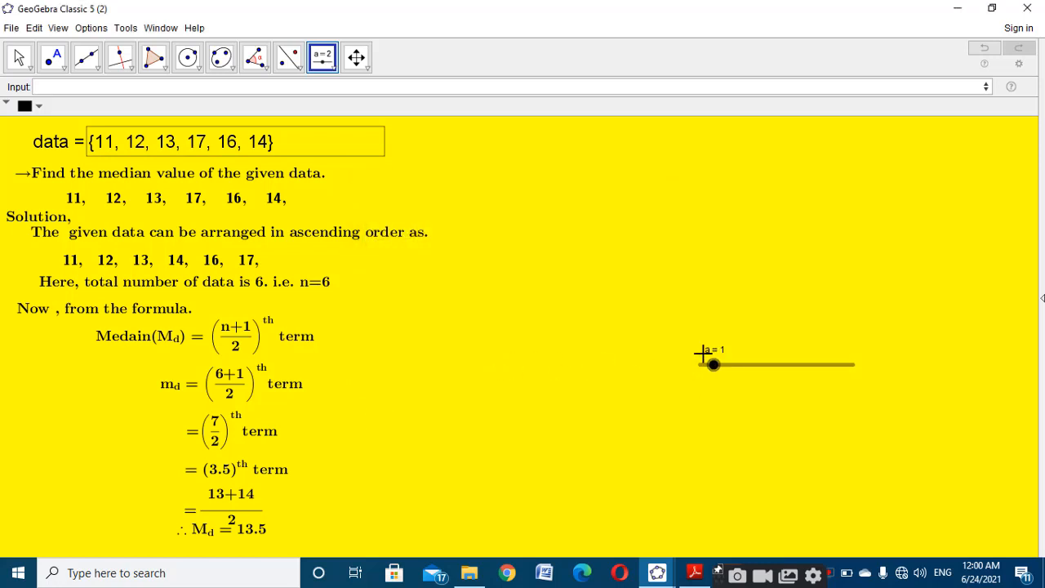
pyautogui.click(19, 227)
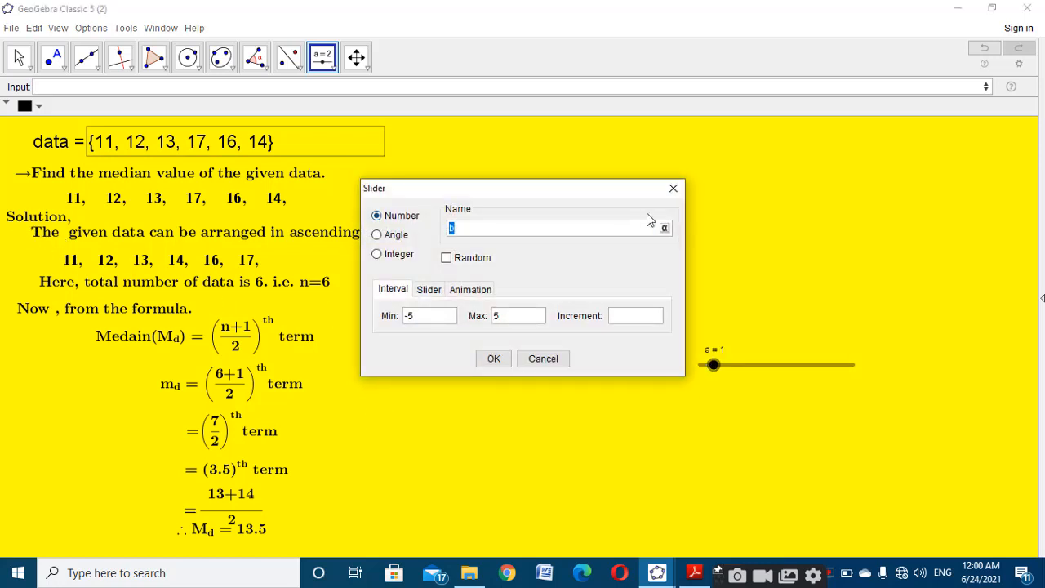
pyautogui.click(674, 189)
pyautogui.click(18, 58)
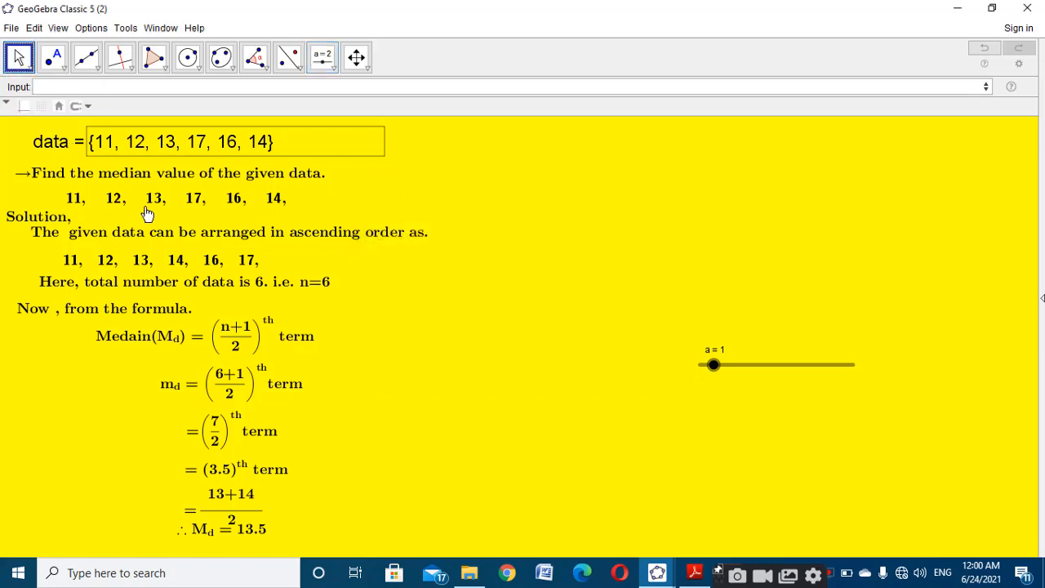
# Set the "Solution," text to show only when a>0 and close its properties.
pyautogui.click(59, 217)
pyautogui.rightClick(56, 214)
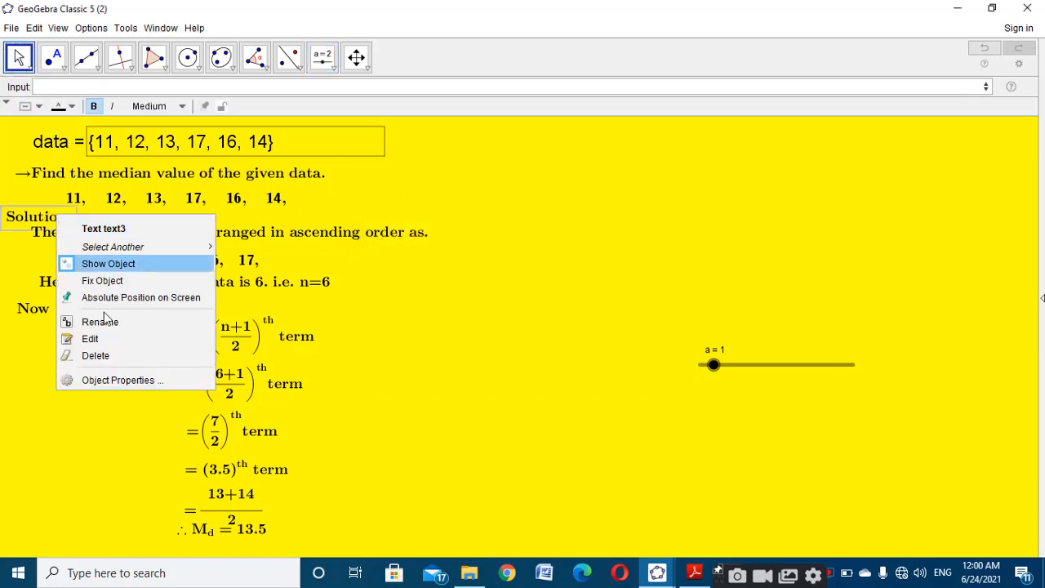
pyautogui.click(128, 376)
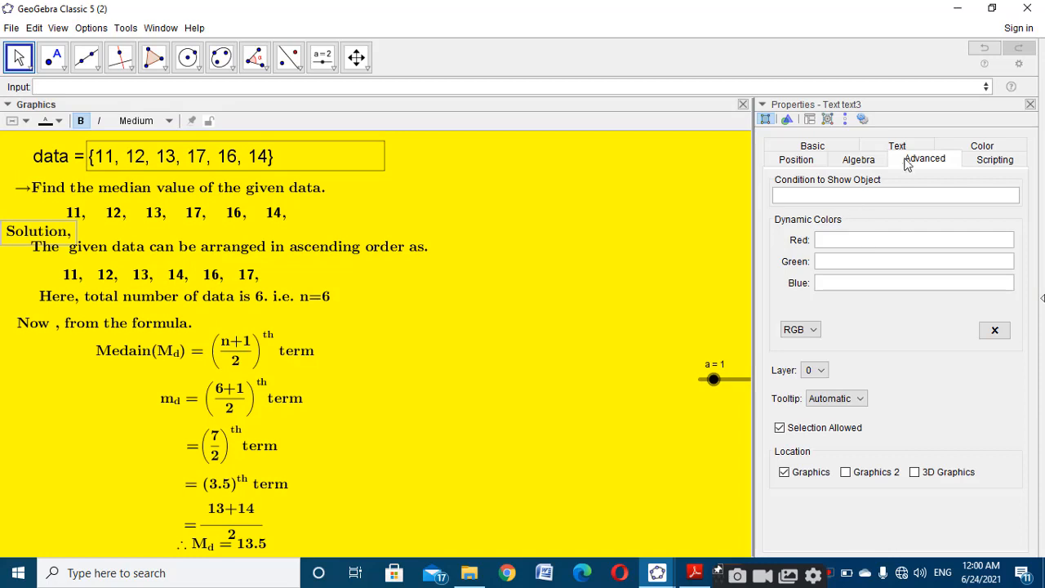
pyautogui.click(804, 196)
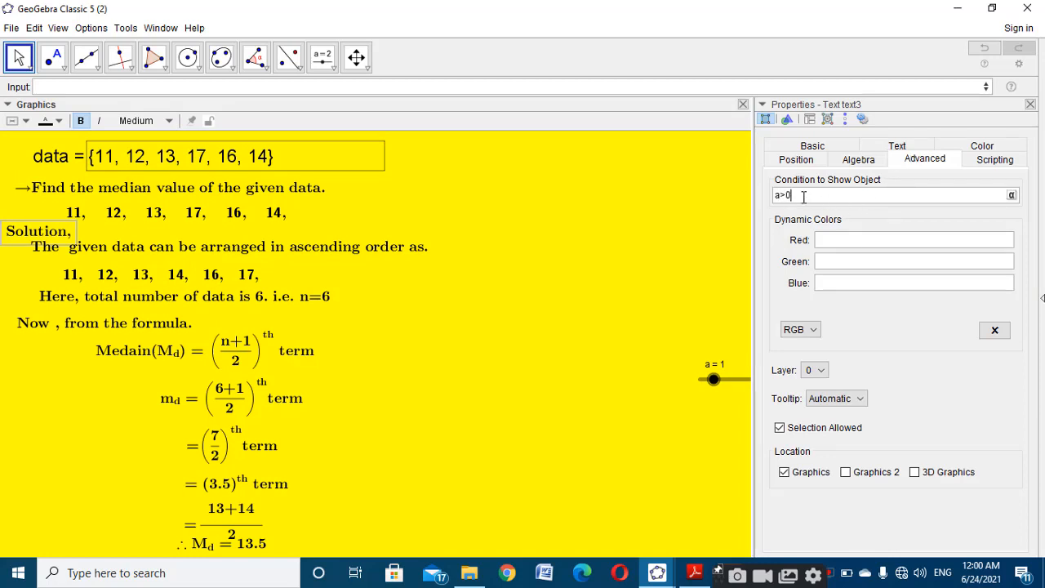
pyautogui.hotkey('ctrl', 'a')
pyautogui.click(1030, 104)
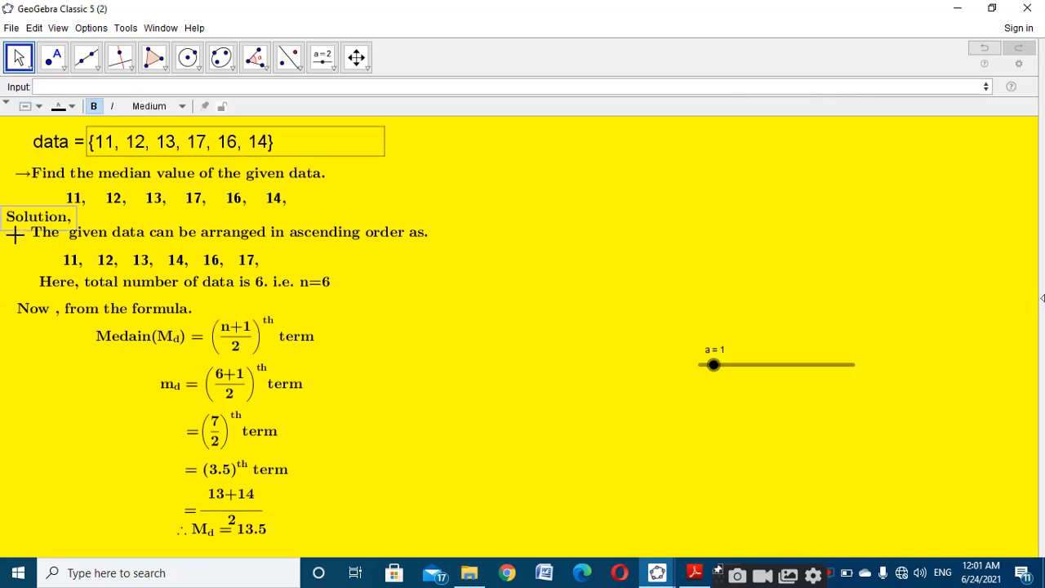
# Add a show condition based on slider a to the text "The given data can be arranged in ascending order as.".
pyautogui.click(114, 232)
pyautogui.rightClick(114, 234)
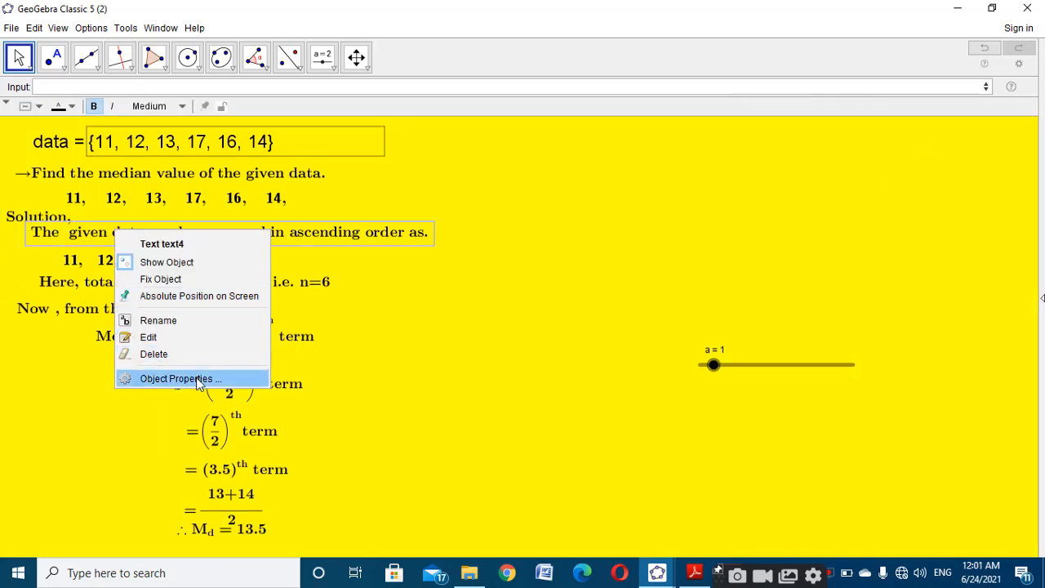
pyautogui.click(175, 379)
pyautogui.click(858, 193)
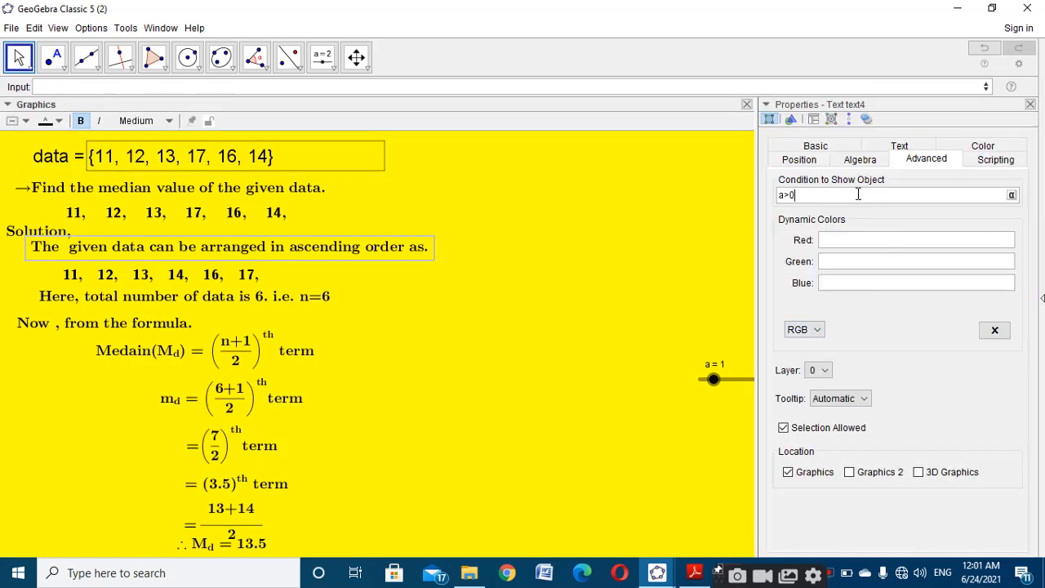
pyautogui.click(1030, 105)
# Add a show condition based on slider a to the sorted data list text below the ascending-order sentence.
pyautogui.click(215, 259)
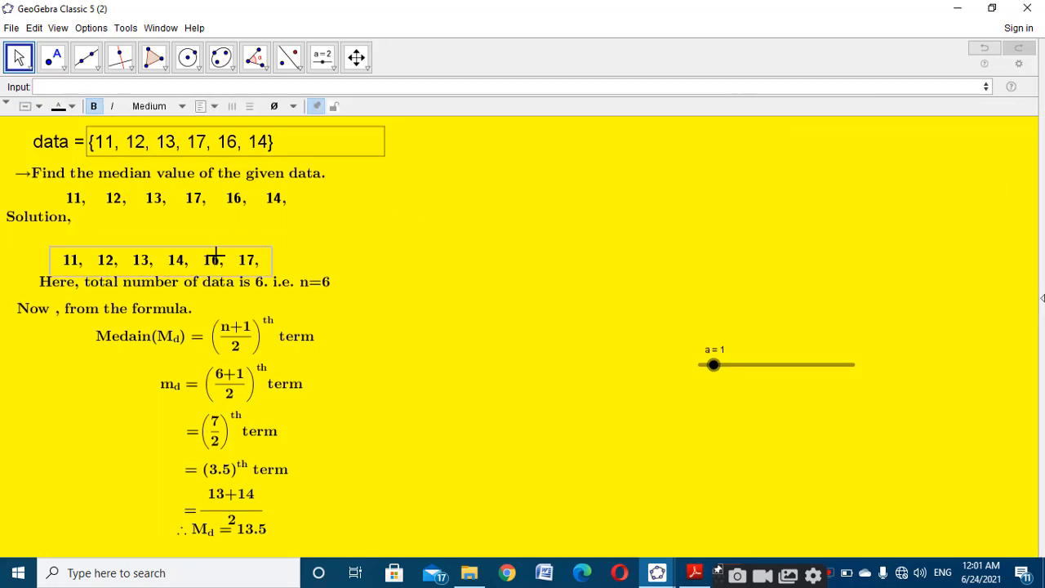
pyautogui.rightClick(216, 258)
pyautogui.click(275, 389)
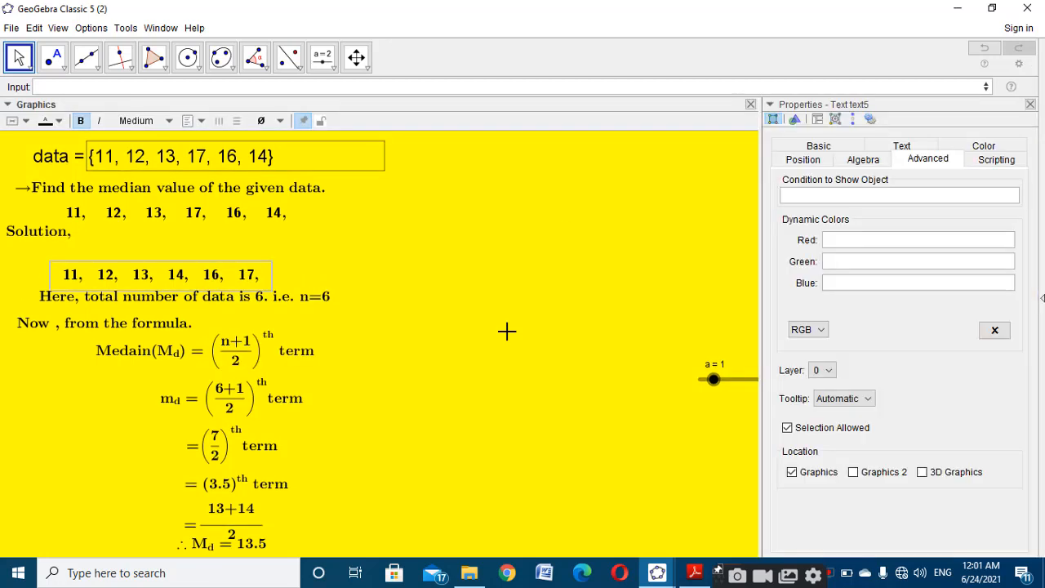
pyautogui.click(835, 189)
pyautogui.click(1031, 106)
# Set the "Here, total number of data is" text to show only when a>3.
pyautogui.rightClick(253, 286)
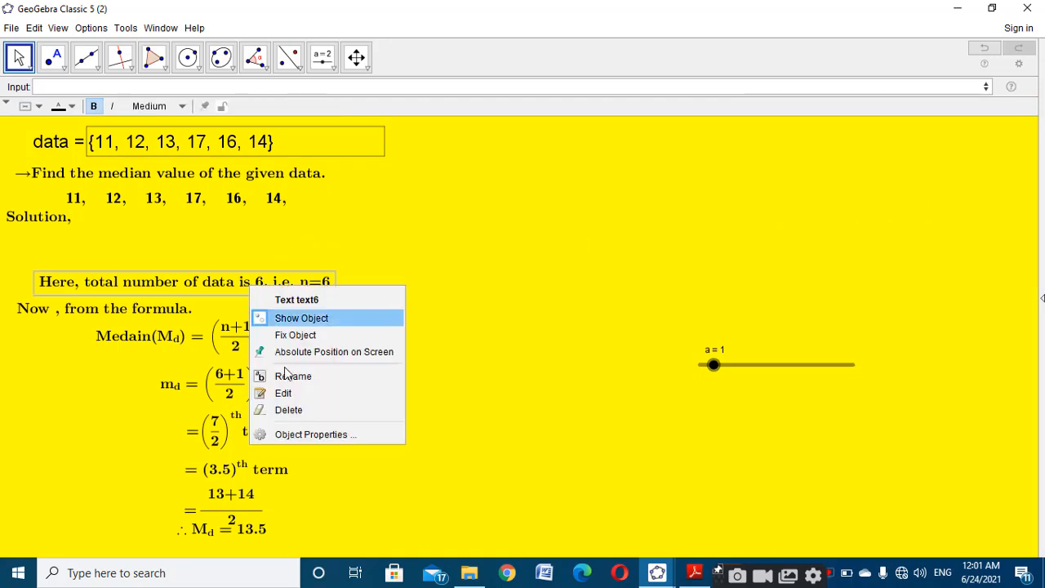
pyautogui.click(318, 433)
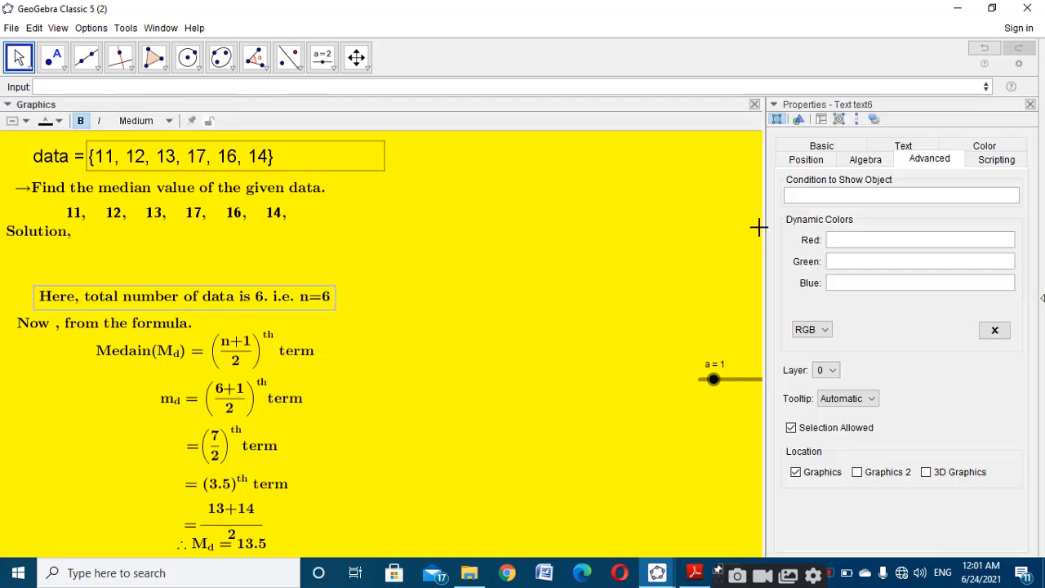
pyautogui.click(821, 194)
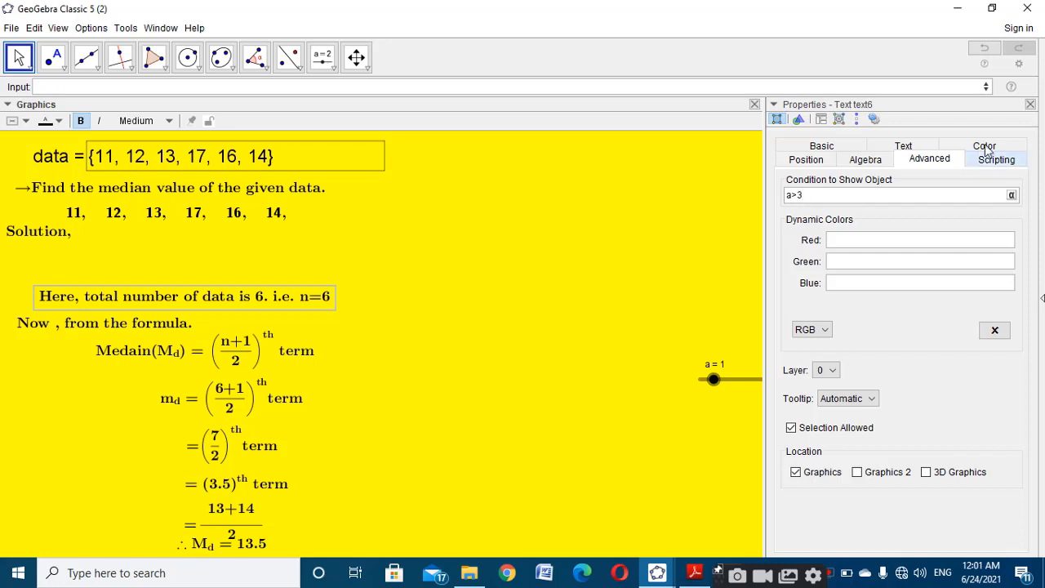
pyautogui.click(1031, 105)
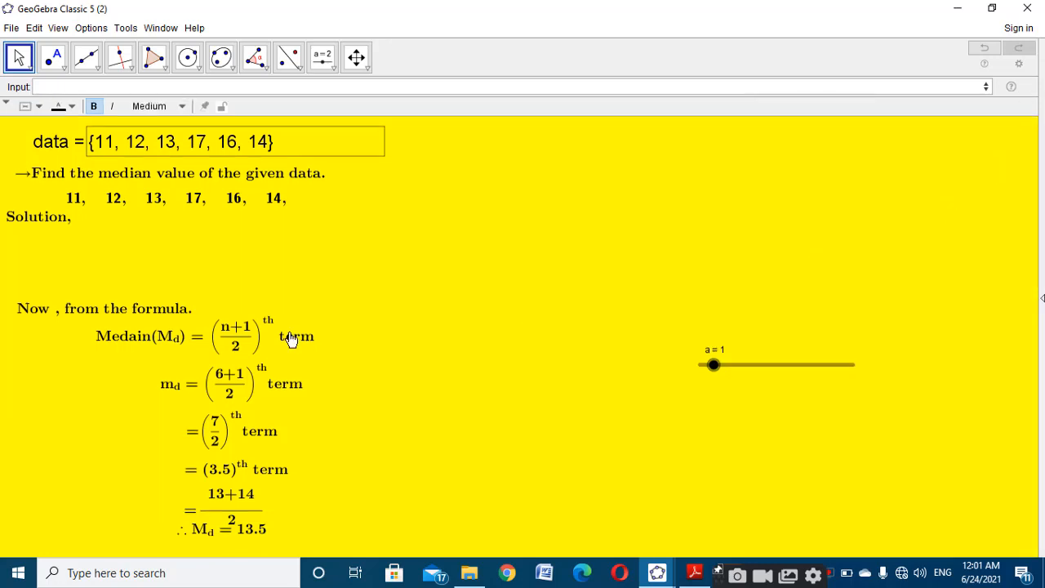
# Set "Now , from the formula." to show only when a>4 and the (n+1)/2 formula line only when a>5.
pyautogui.rightClick(146, 306)
pyautogui.click(232, 455)
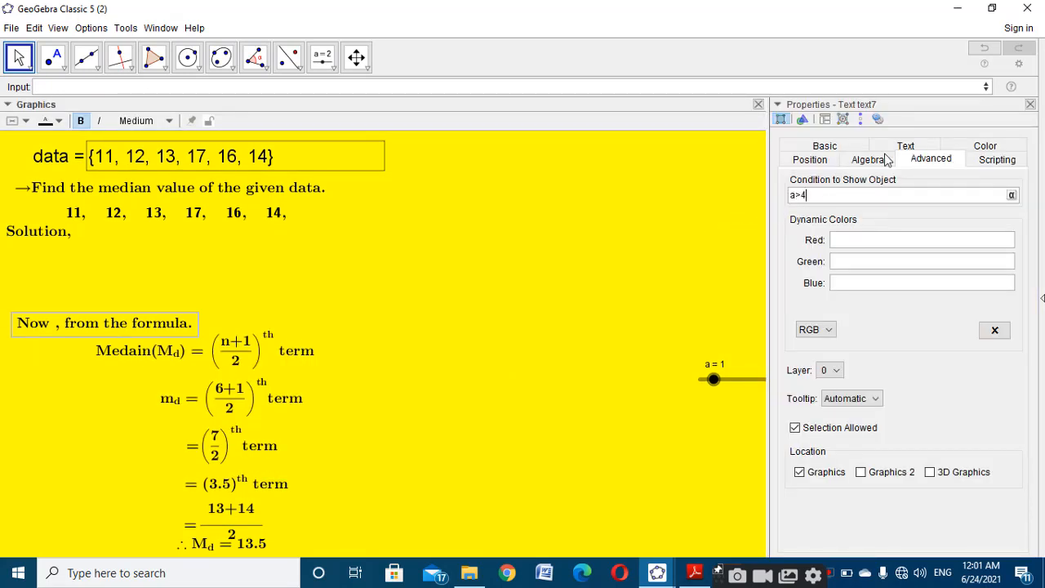
pyautogui.click(1030, 104)
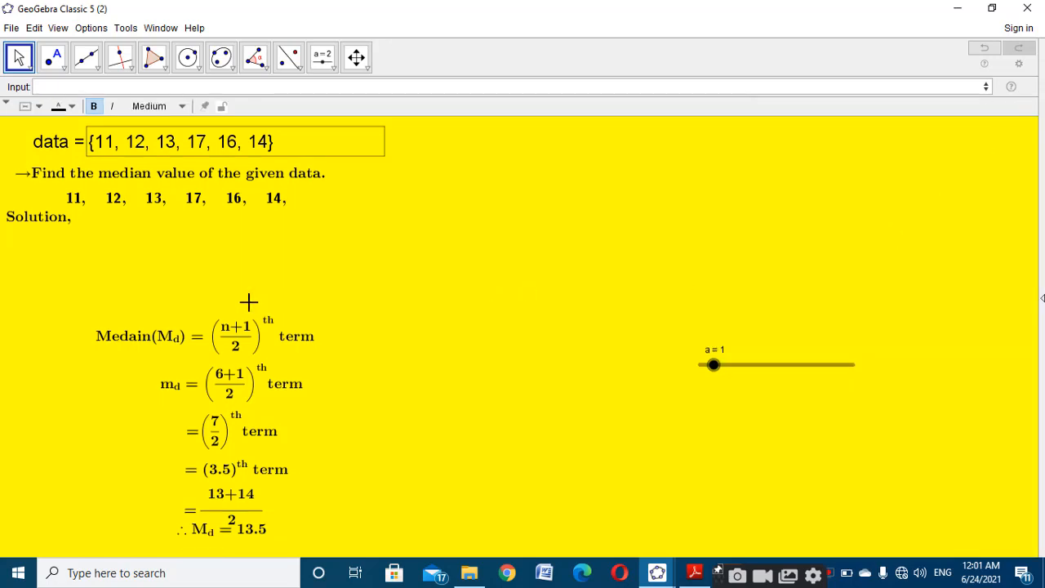
pyautogui.rightClick(216, 331)
pyautogui.click(335, 483)
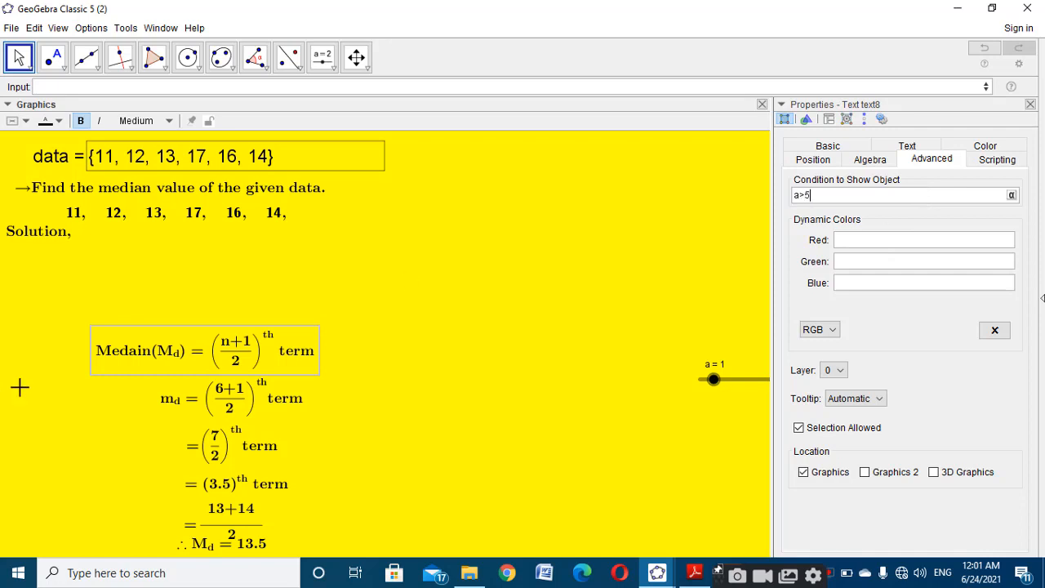
pyautogui.click(1031, 106)
# Set the (6+1)/2 term line to show only when a>6 and the 7/2 term line only when a>7.
pyautogui.rightClick(218, 382)
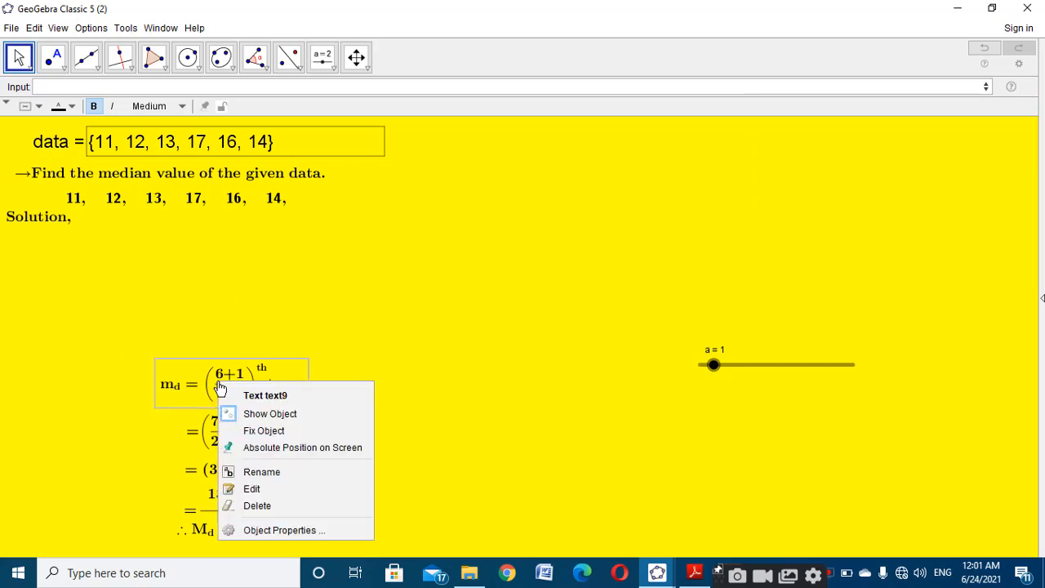
pyautogui.click(303, 532)
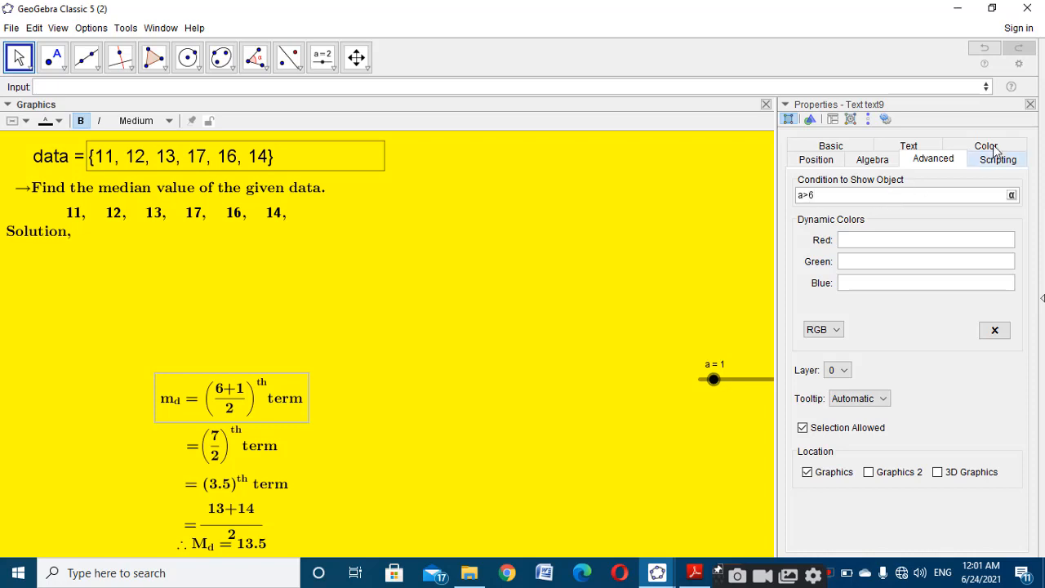
pyautogui.click(1030, 107)
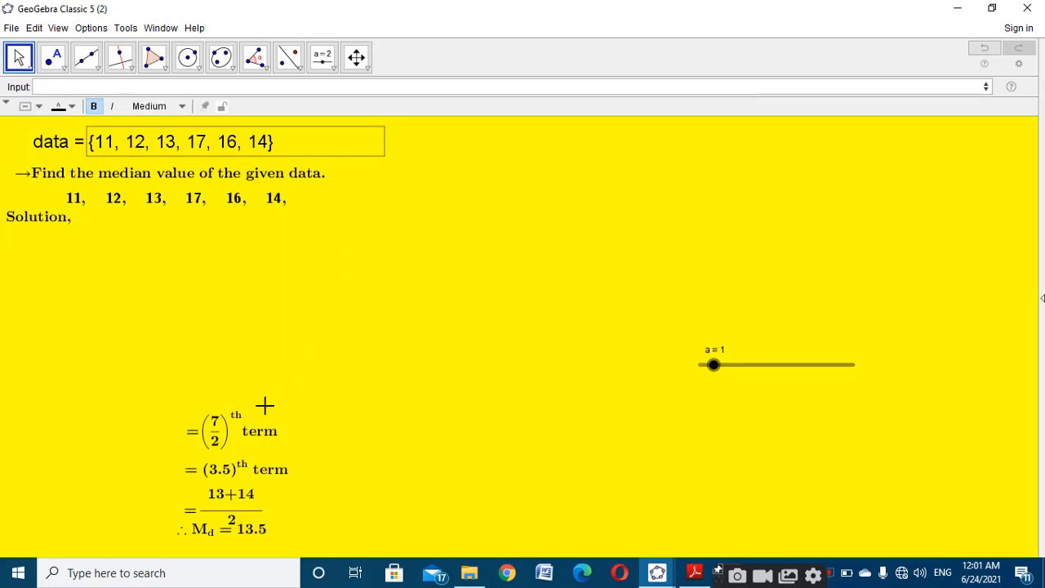
pyautogui.rightClick(233, 435)
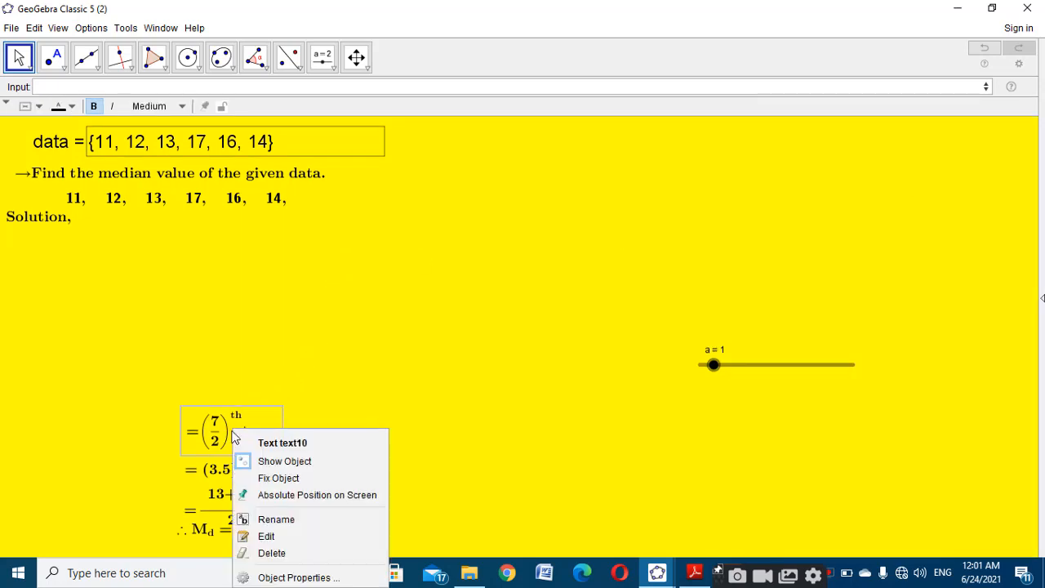
pyautogui.click(285, 577)
pyautogui.click(820, 196)
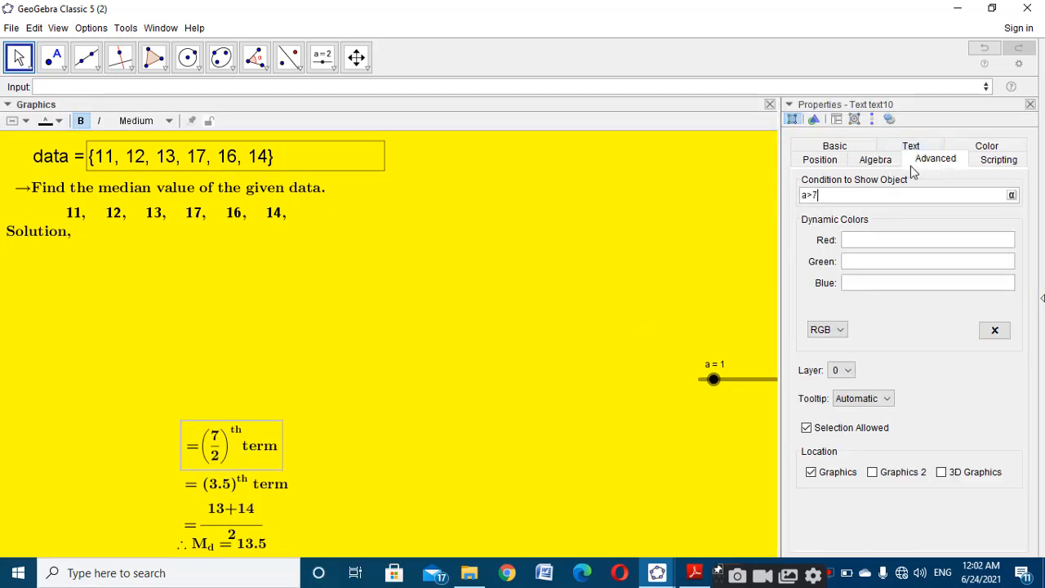
pyautogui.click(1031, 104)
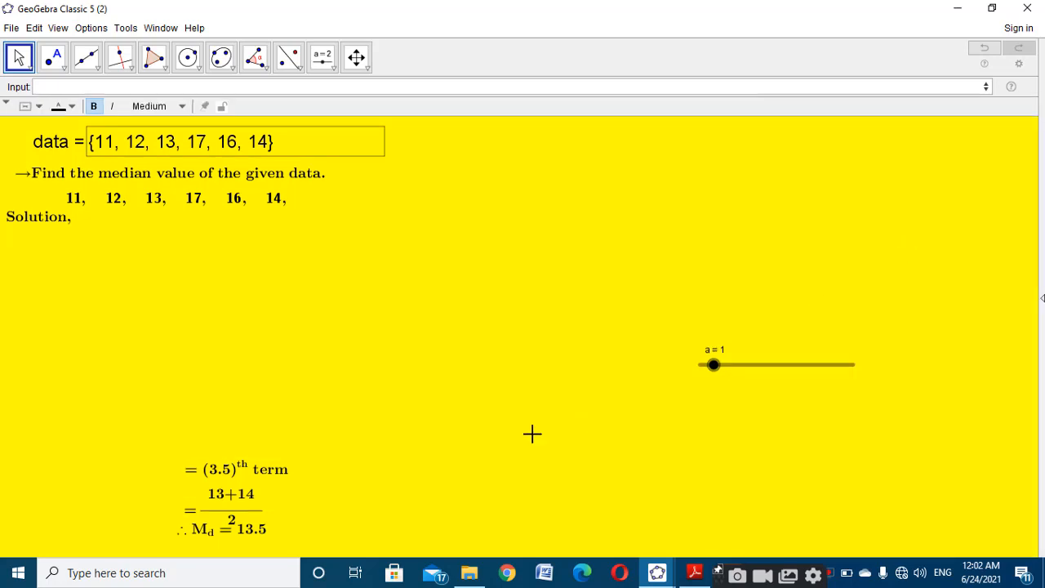
# Set the (3.5)th term line to show only when a>8.
pyautogui.rightClick(269, 467)
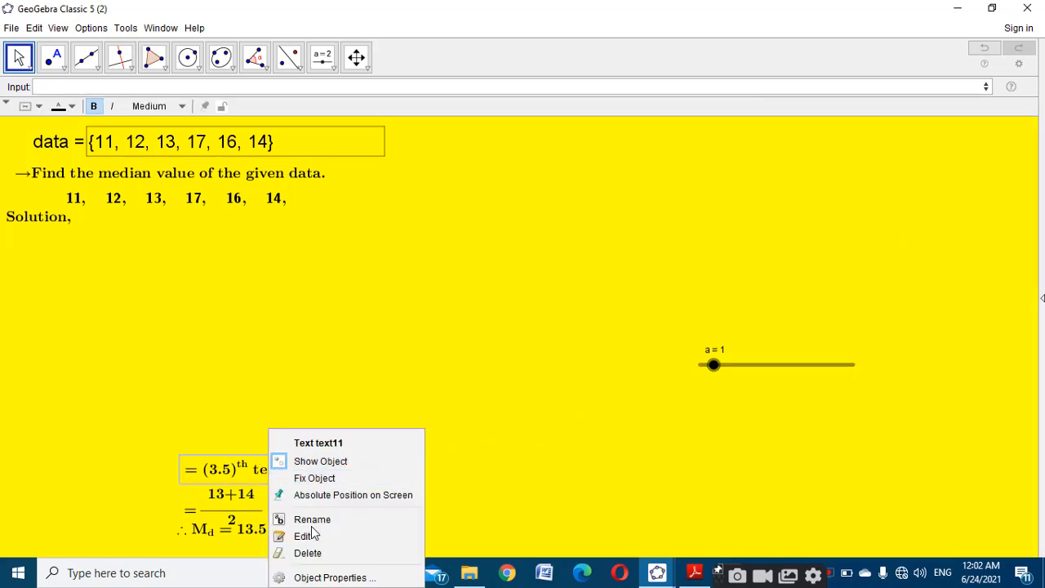
pyautogui.click(330, 577)
pyautogui.click(850, 194)
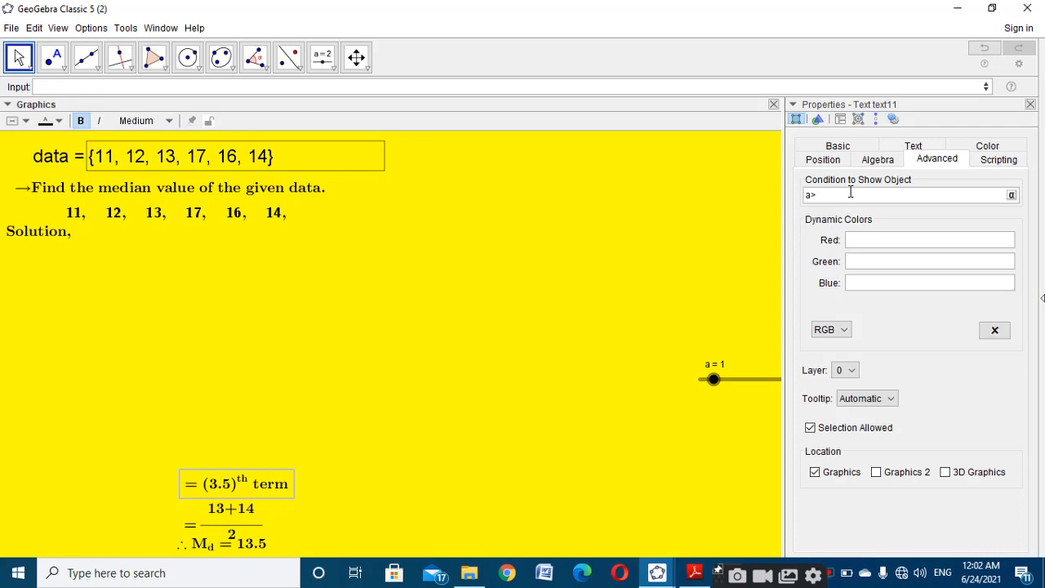
pyautogui.write('a>8')
pyautogui.click(1031, 105)
# Extend the show condition of the (13+14)/2 line with ∧ a>9, keeping its existing list-length condition.
pyautogui.rightClick(247, 492)
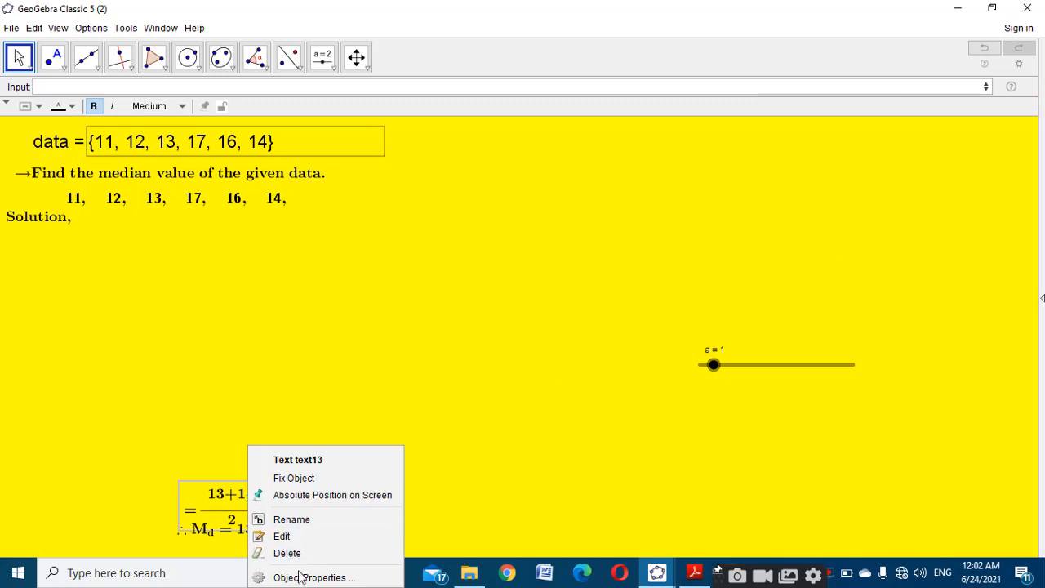
pyautogui.click(300, 577)
pyautogui.click(872, 196)
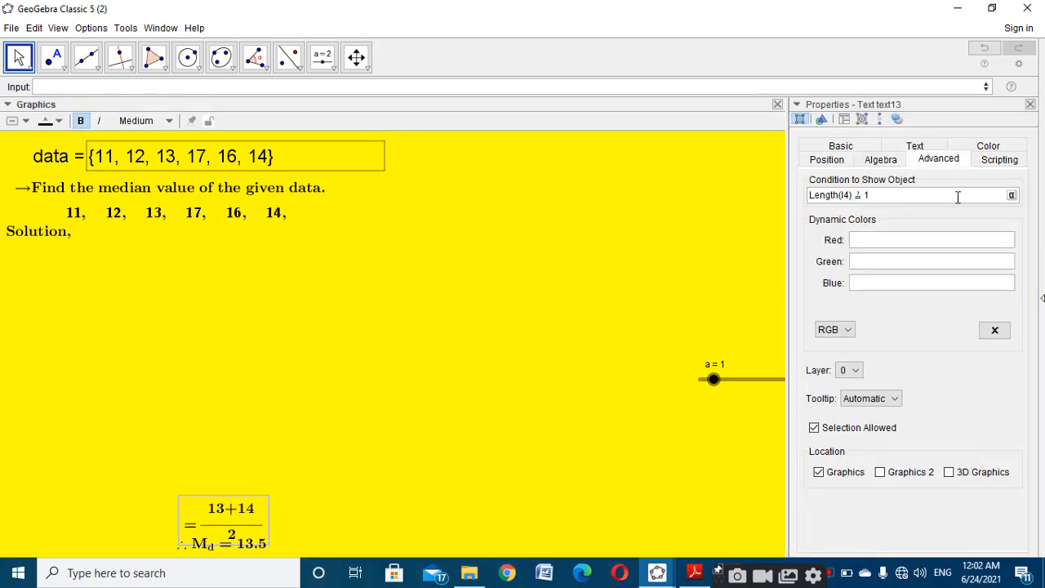
pyautogui.click(1012, 196)
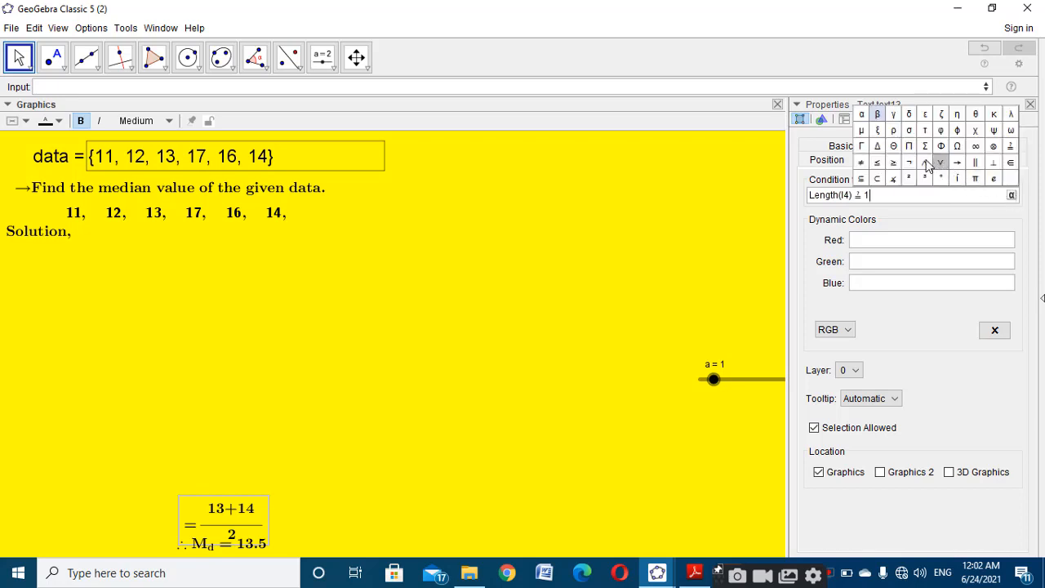
pyautogui.click(925, 164)
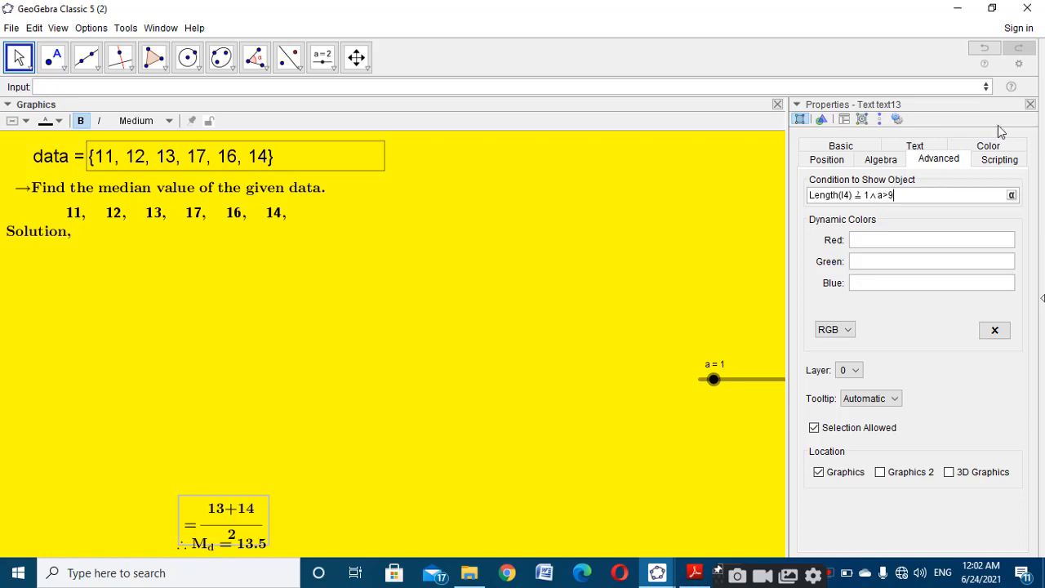
pyautogui.click(1031, 106)
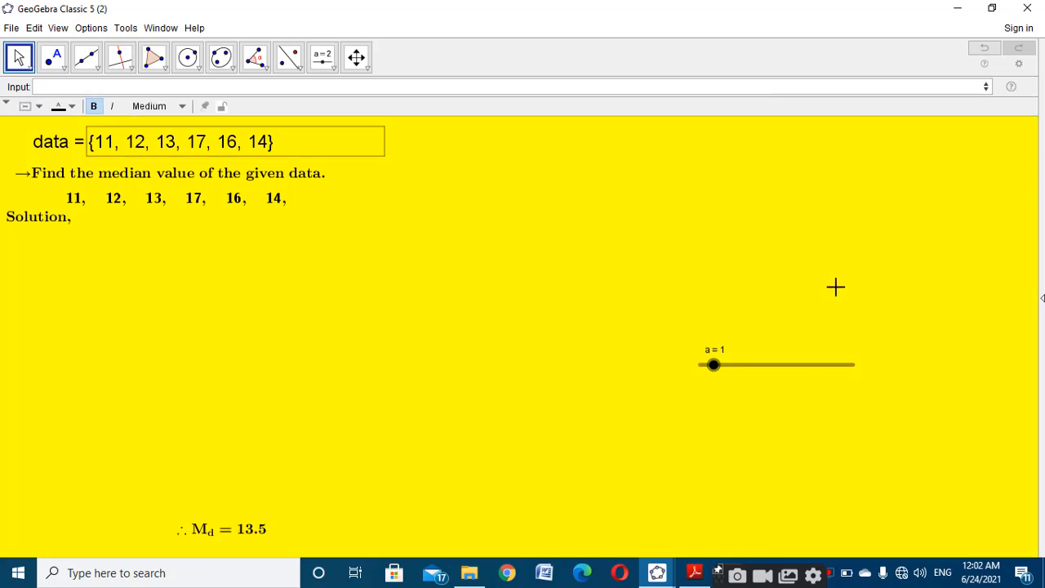
# Set slider a to 10 and shift the final median line slightly down, clear of the fraction above it.
pyautogui.moveTo(712, 367); pyautogui.dragTo(846, 367)
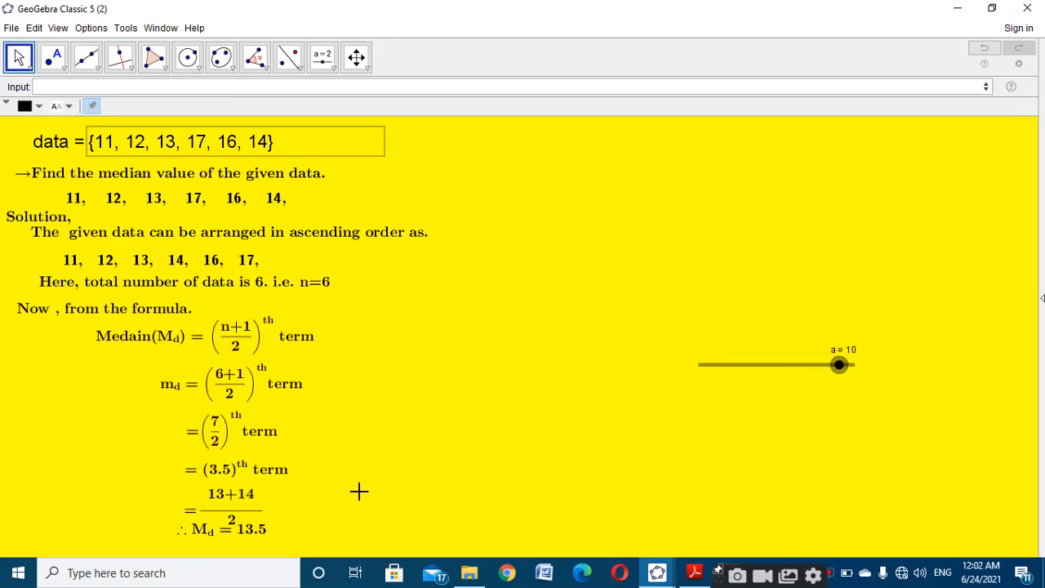
pyautogui.click(241, 542)
pyautogui.moveTo(241, 542); pyautogui.dragTo(251, 537)
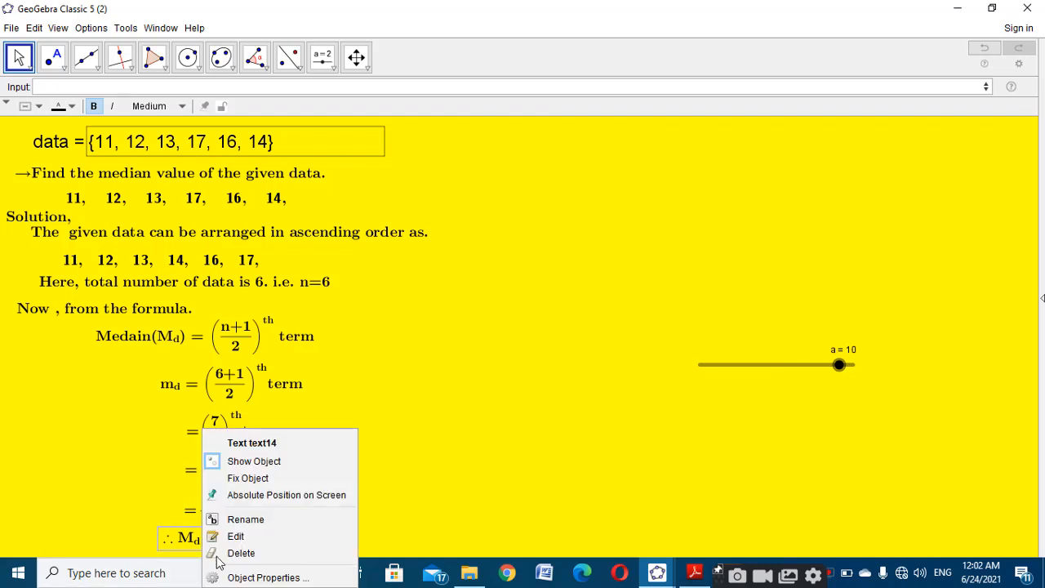
# Set the final "∴ Md" result line to show only when a>10 and close its properties.
pyautogui.rightClick(205, 543)
pyautogui.click(264, 578)
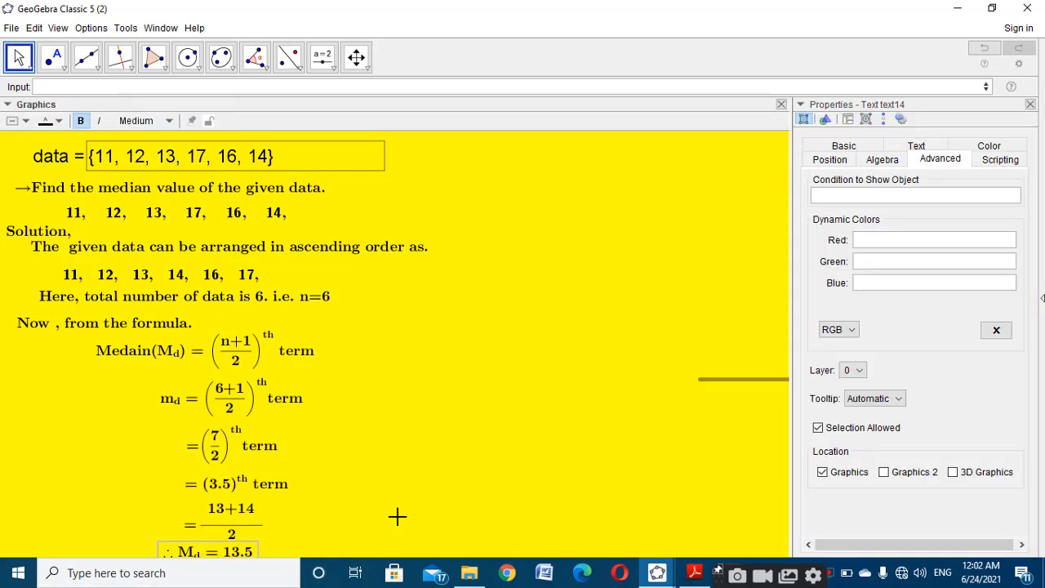
pyautogui.click(832, 195)
pyautogui.write('a>10')
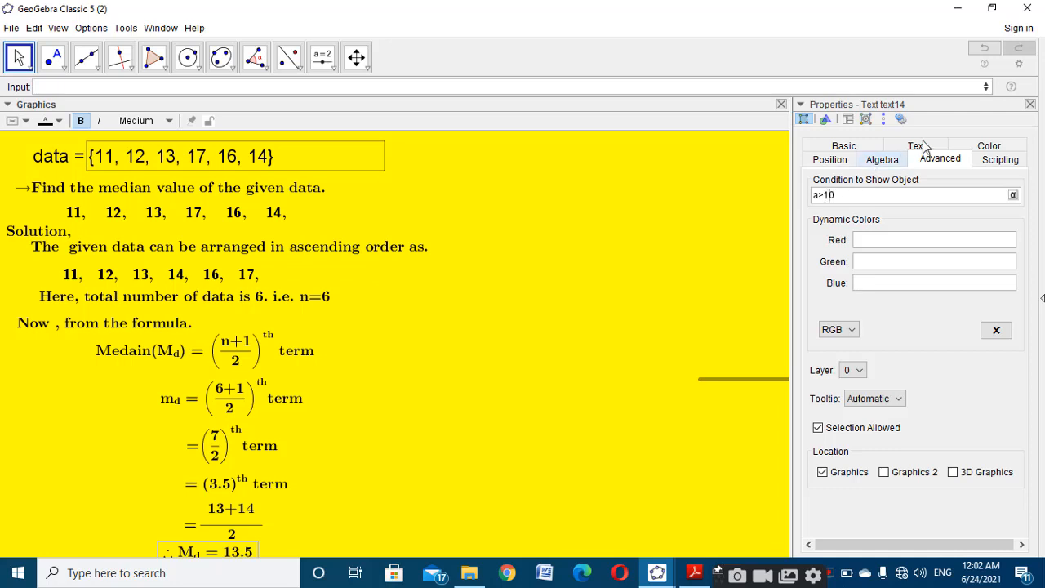
pyautogui.click(1030, 104)
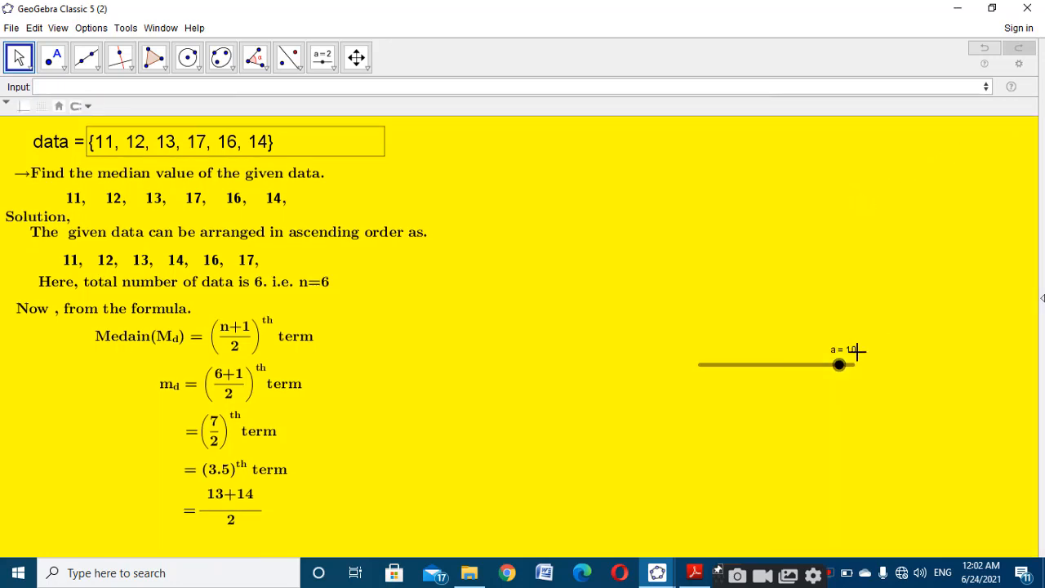
# Set slider a to 11 and hide the slider from the graphics view.
pyautogui.moveTo(836, 366); pyautogui.dragTo(852, 365)
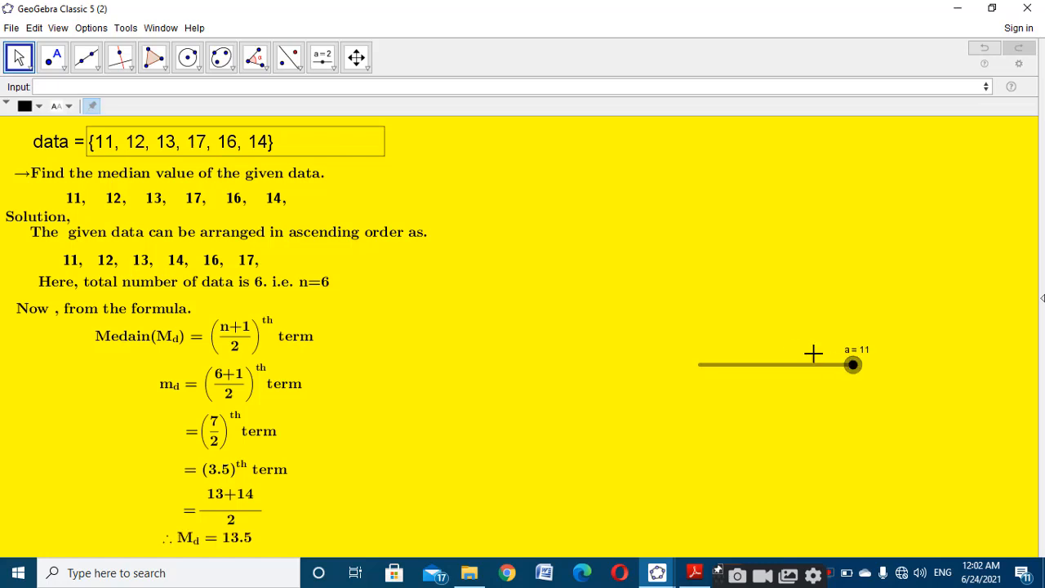
pyautogui.rightClick(785, 369)
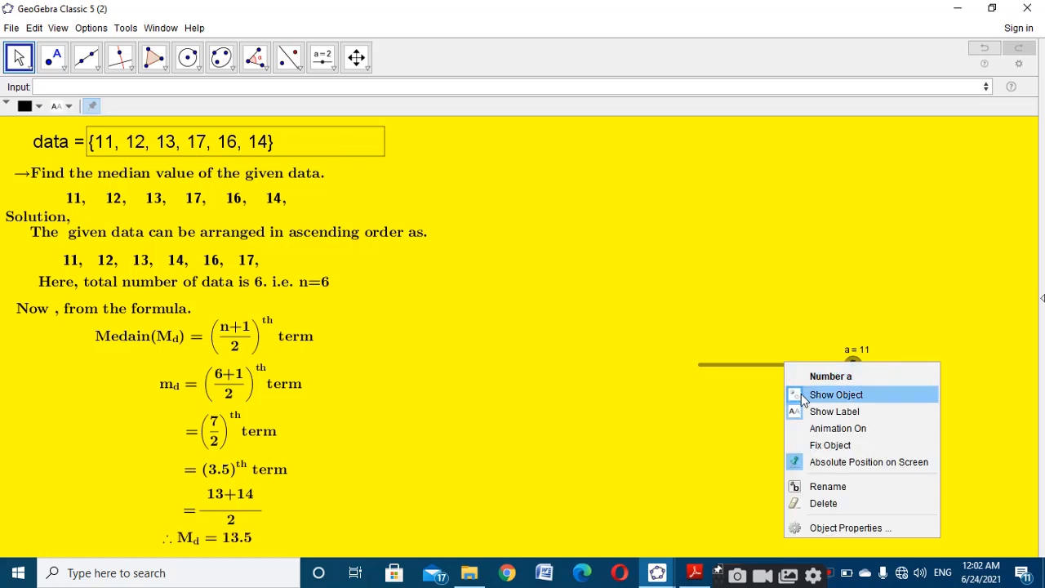
pyautogui.click(806, 395)
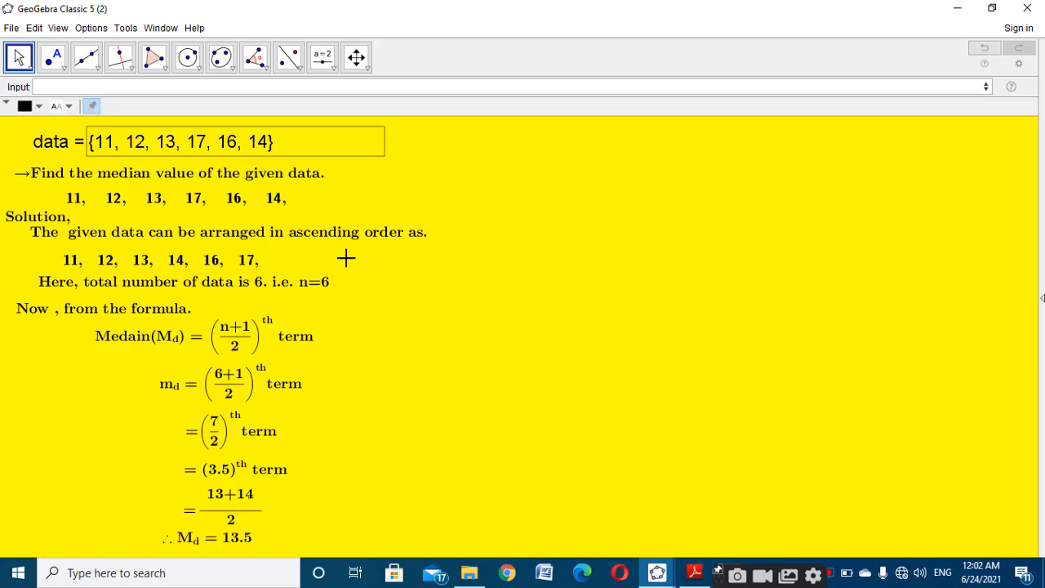
# Add a button without a caption right of the solution text, with the script SetValue(a,a+1), and copy that script.
pyautogui.click(325, 64)
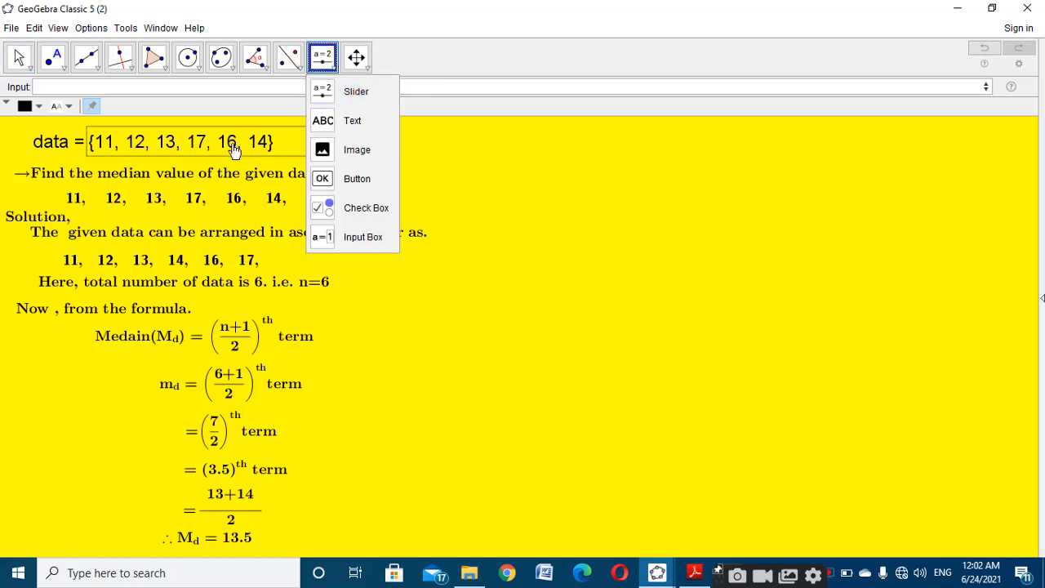
pyautogui.click(365, 189)
pyautogui.click(518, 259)
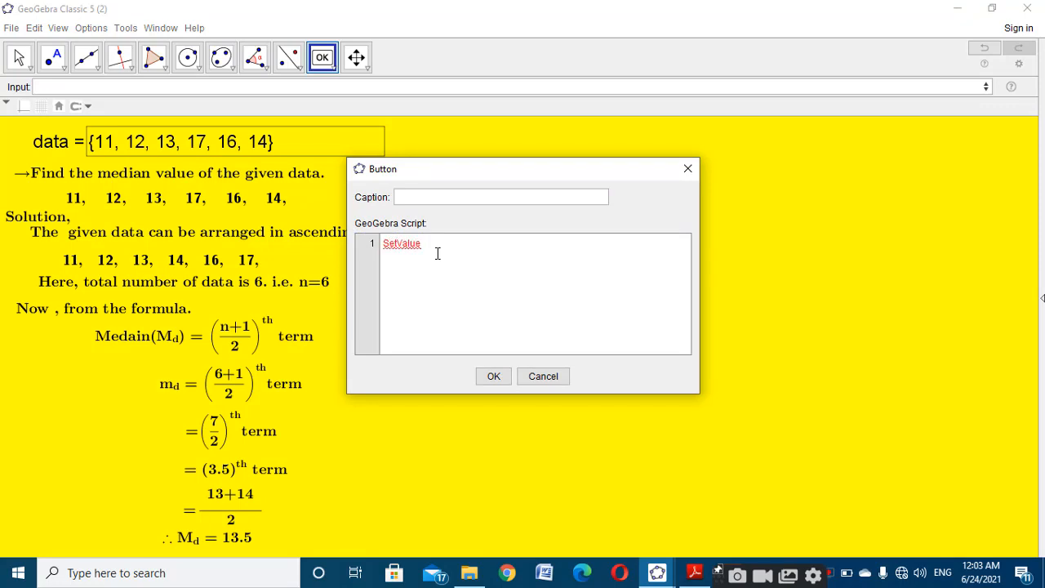
pyautogui.write('(a,a+1')
pyautogui.hotkey('ctrl', 'a')
pyautogui.hotkey('ctrl', 'c')
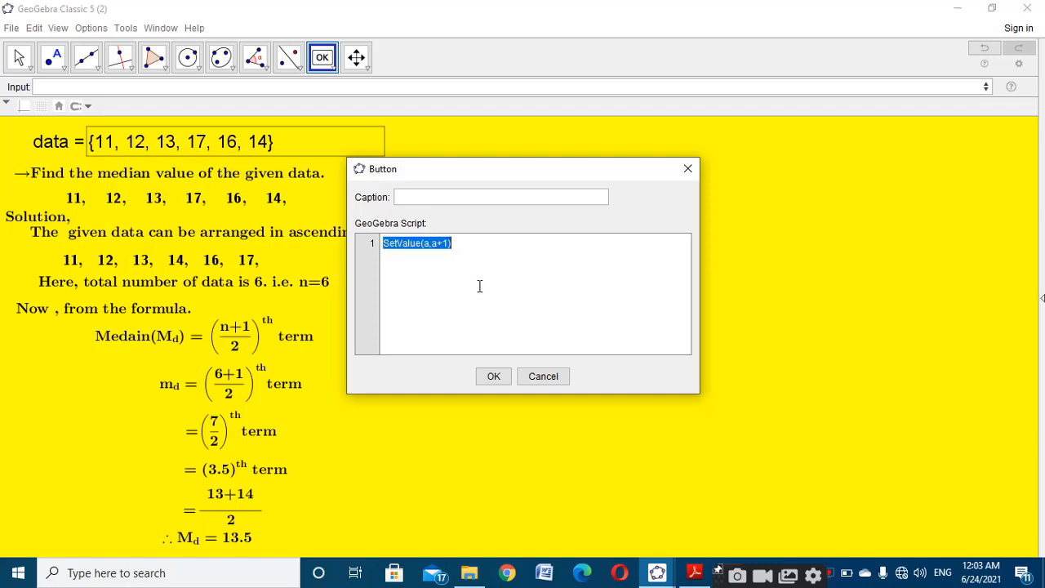
pyautogui.click(493, 377)
# Add a second uncaptioned button with the script SetValue(a,a-1) and a third whose script resets a.
pyautogui.click(499, 383)
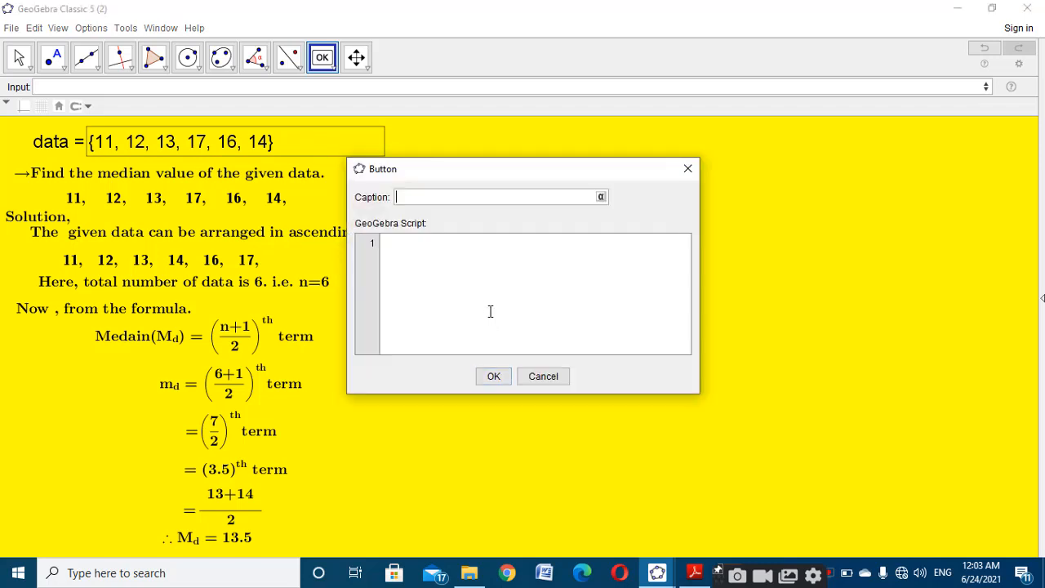
pyautogui.click(487, 303)
pyautogui.hotkey('ctrl', 'v')
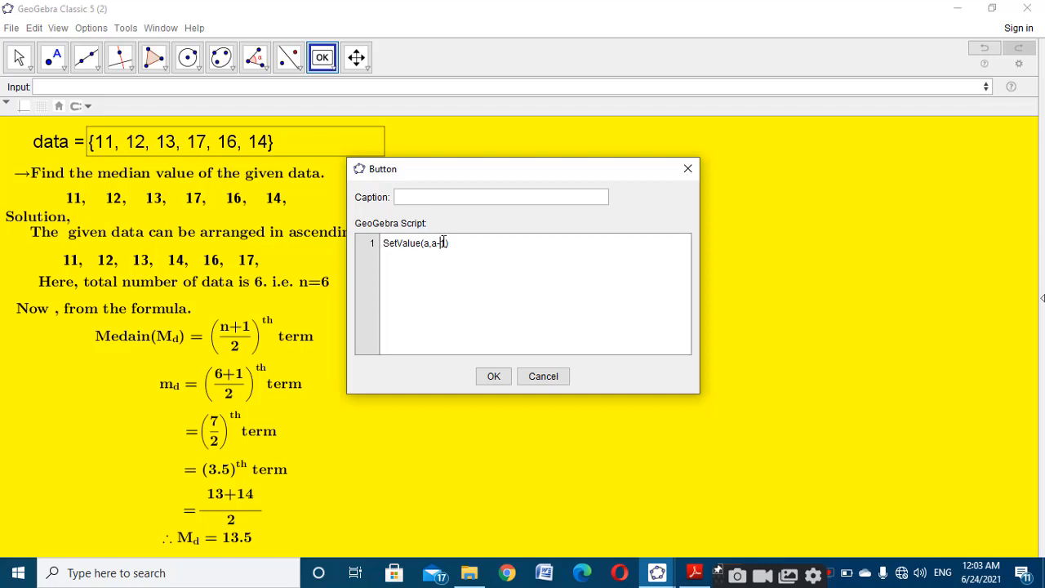
pyautogui.click(494, 378)
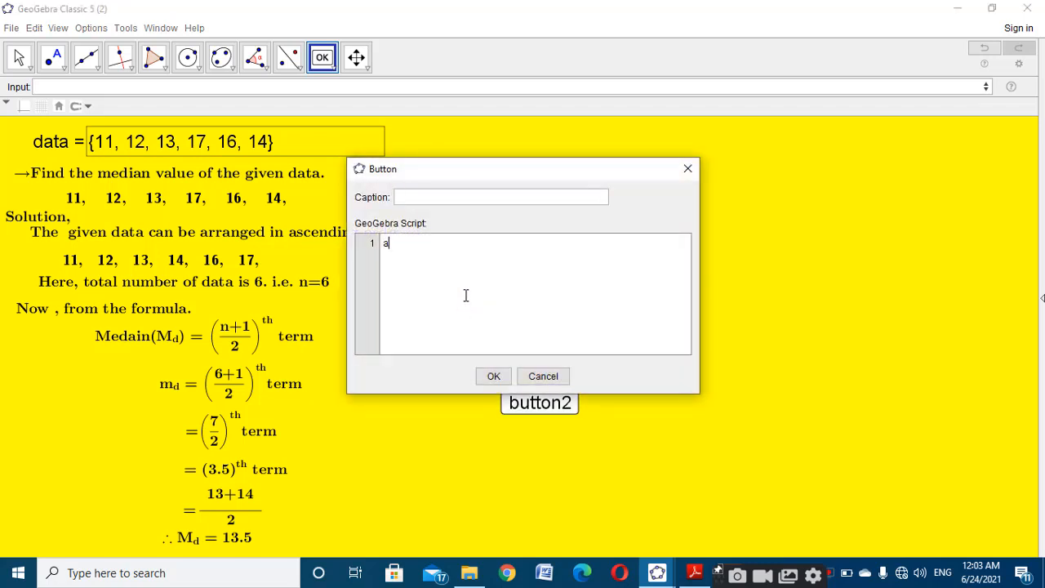
pyautogui.click(494, 376)
# Give the data input box the On Click script a=0 and close its properties.
pyautogui.rightClick(278, 141)
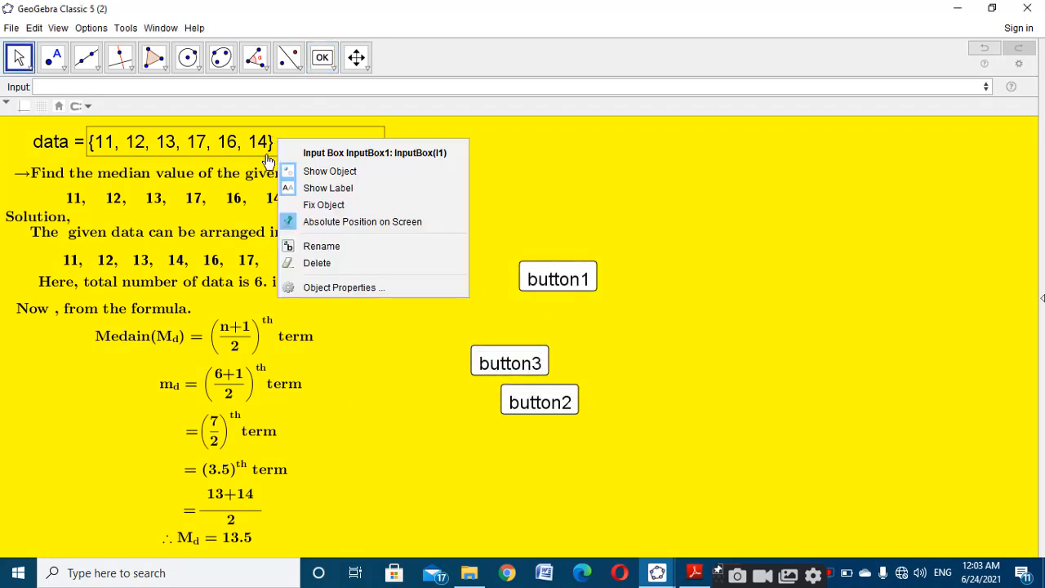
pyautogui.click(368, 289)
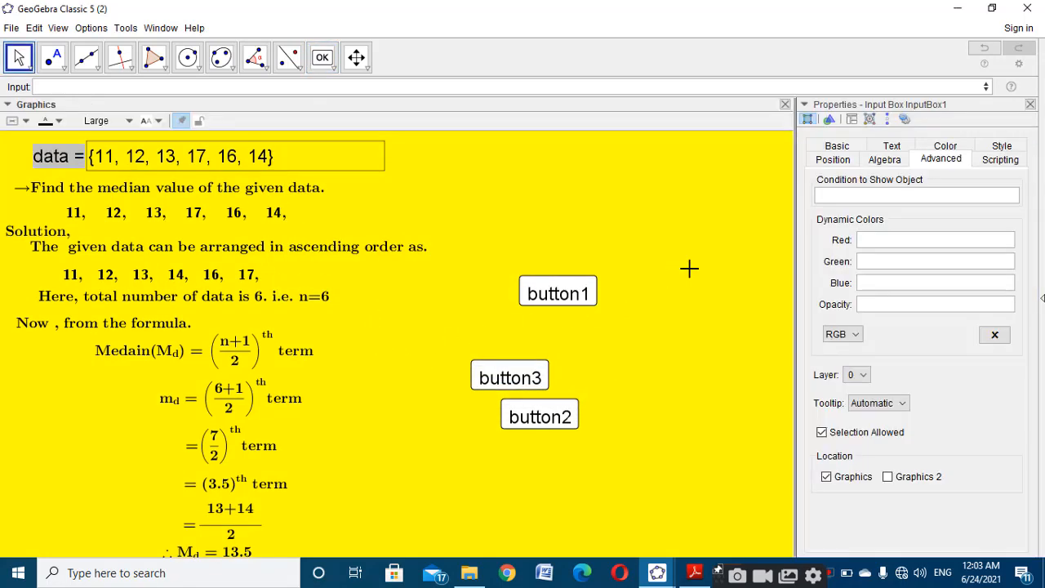
pyautogui.click(1000, 158)
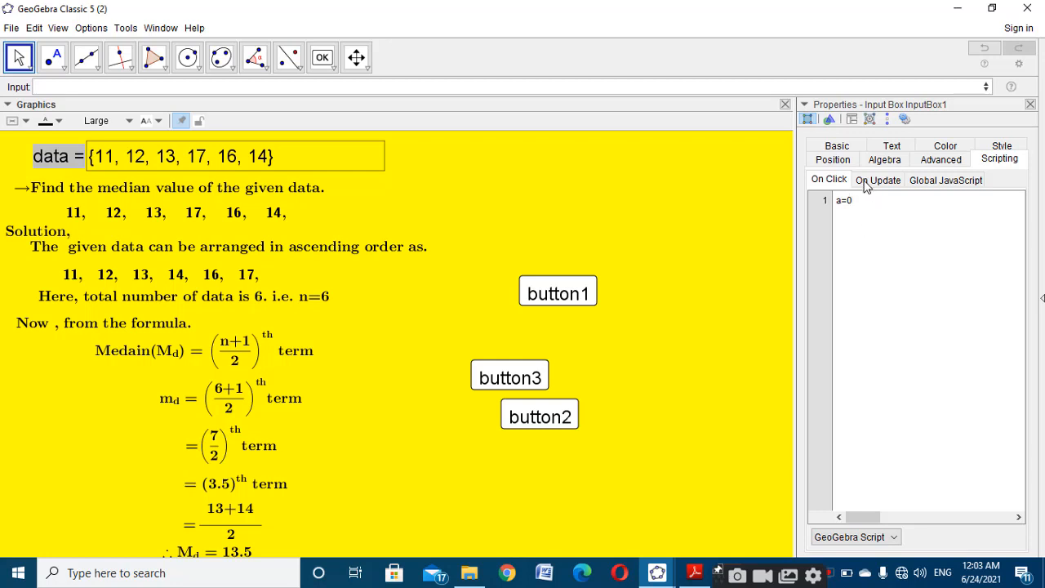
pyautogui.click(1031, 105)
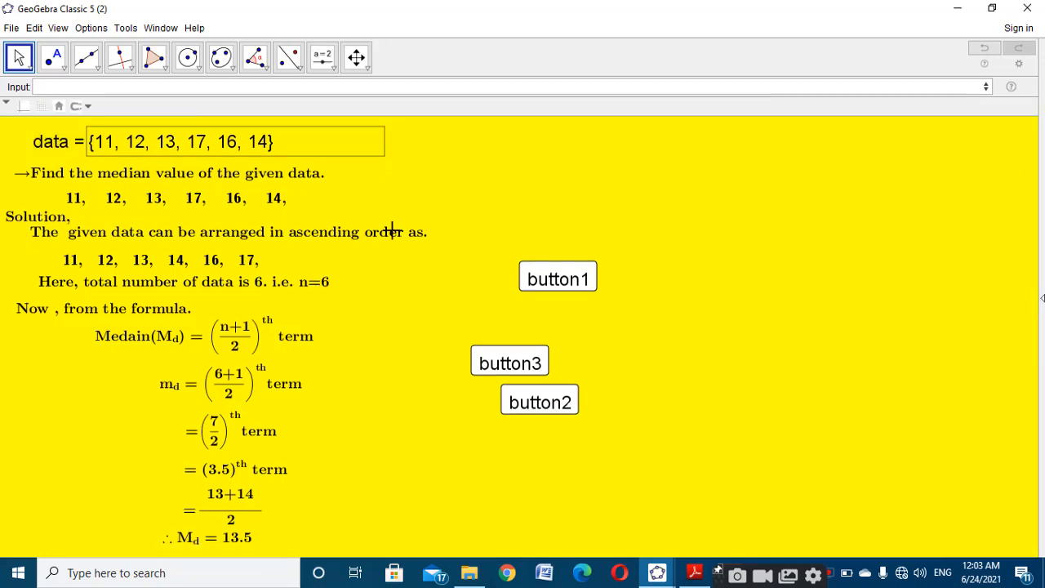
# Set the background colour of the data input box to white.
pyautogui.click(76, 147)
pyautogui.click(27, 106)
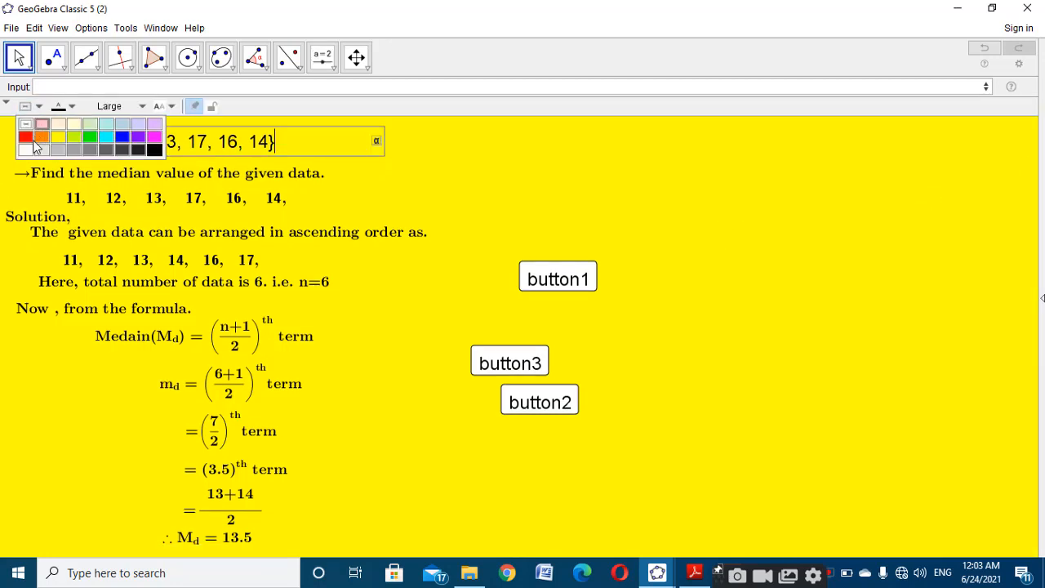
pyautogui.click(26, 151)
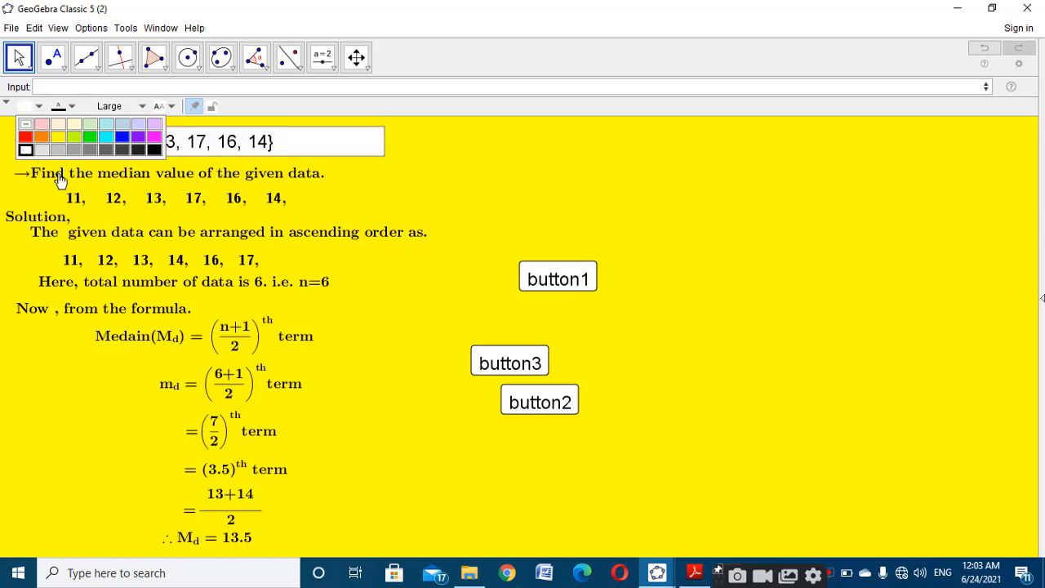
pyautogui.click(529, 223)
# Give button1 the built-in skip-forward image in its style properties.
pyautogui.rightClick(552, 275)
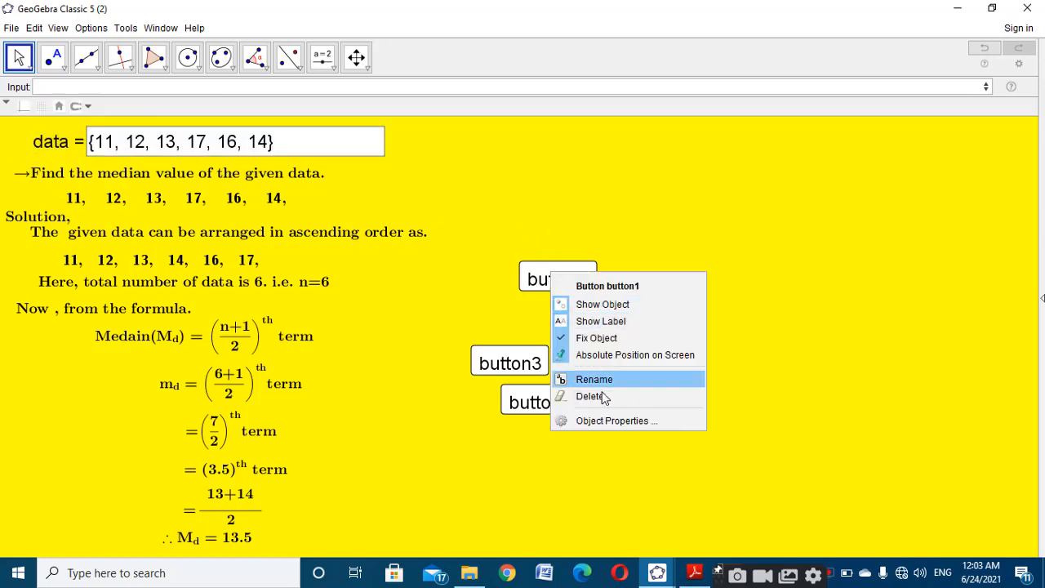
pyautogui.click(626, 429)
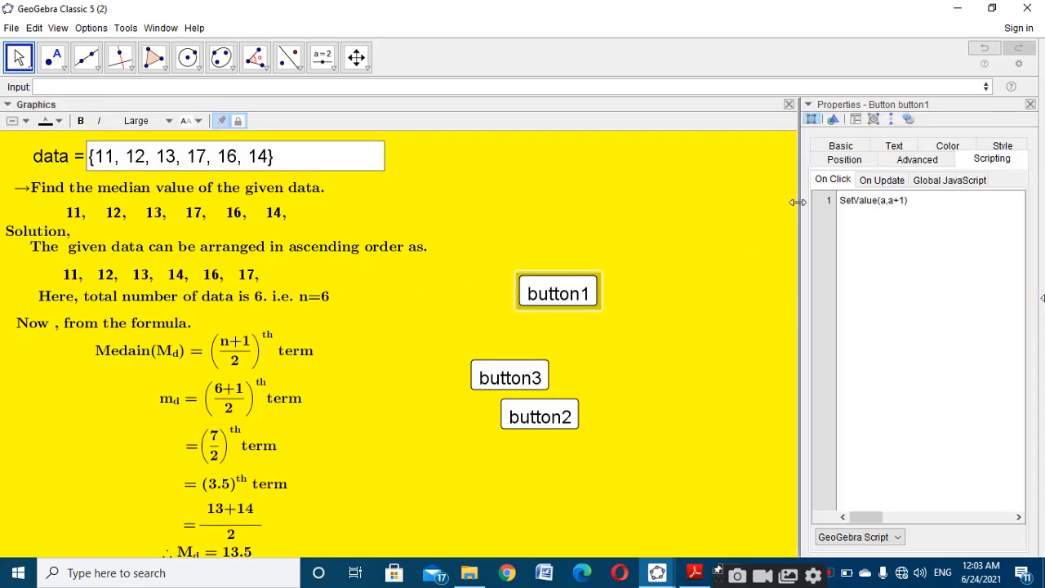
pyautogui.click(998, 147)
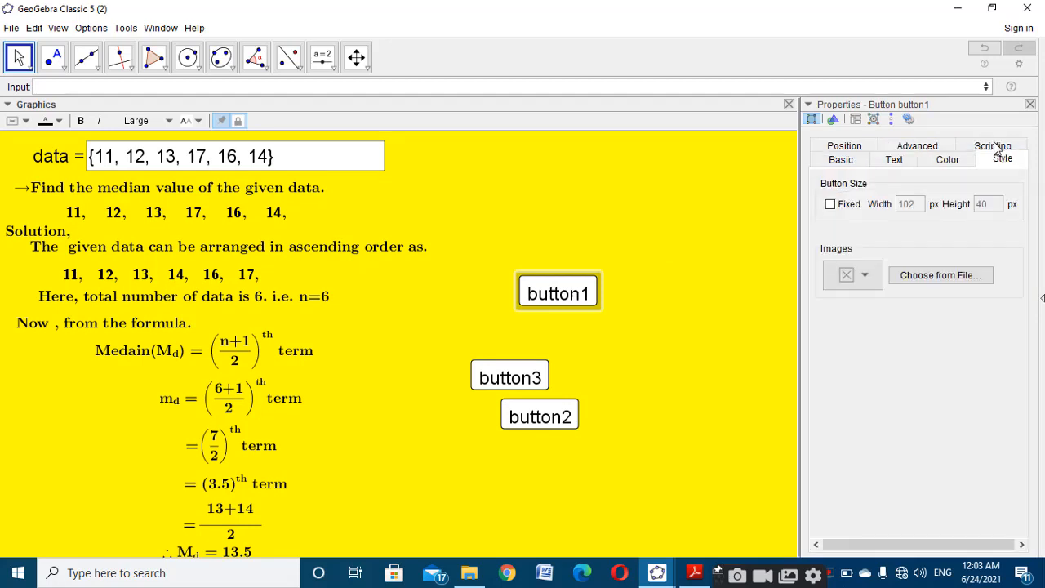
pyautogui.click(873, 269)
pyautogui.click(888, 333)
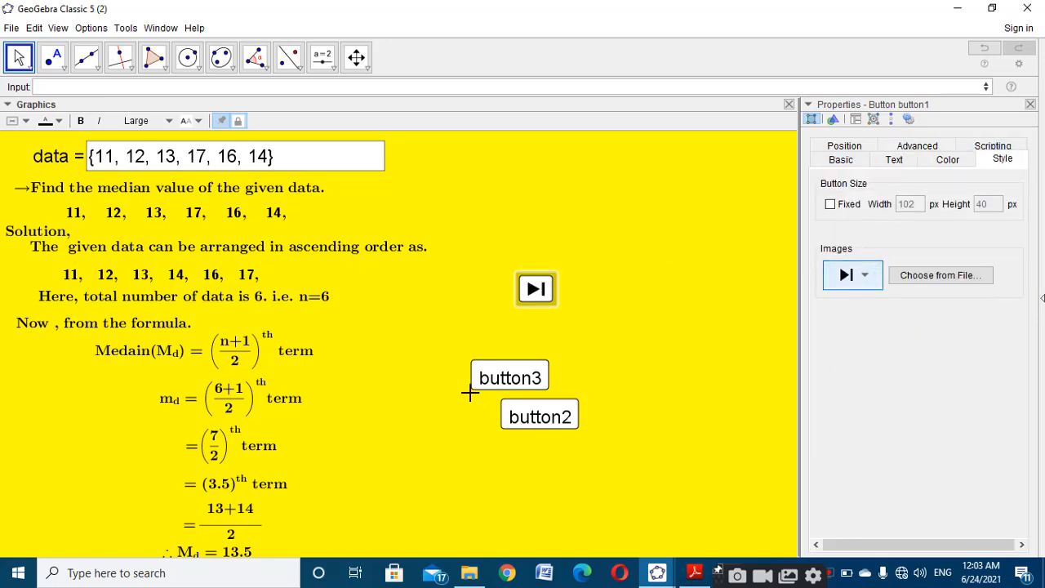
# Give button2 the skip-back image and button3 the X image, and close the properties.
pyautogui.click(536, 416)
pyautogui.click(850, 276)
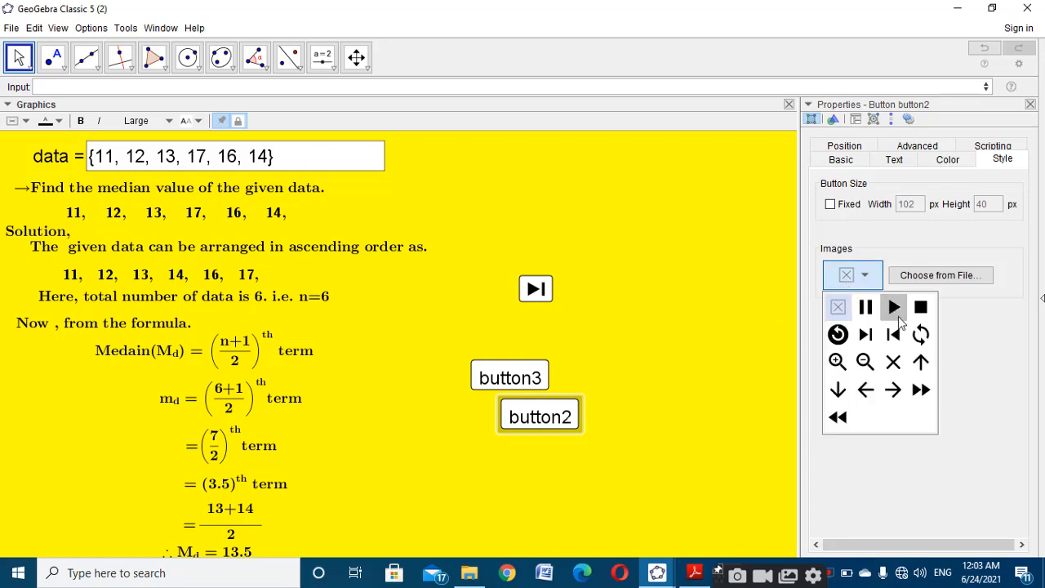
pyautogui.click(894, 334)
pyautogui.click(537, 380)
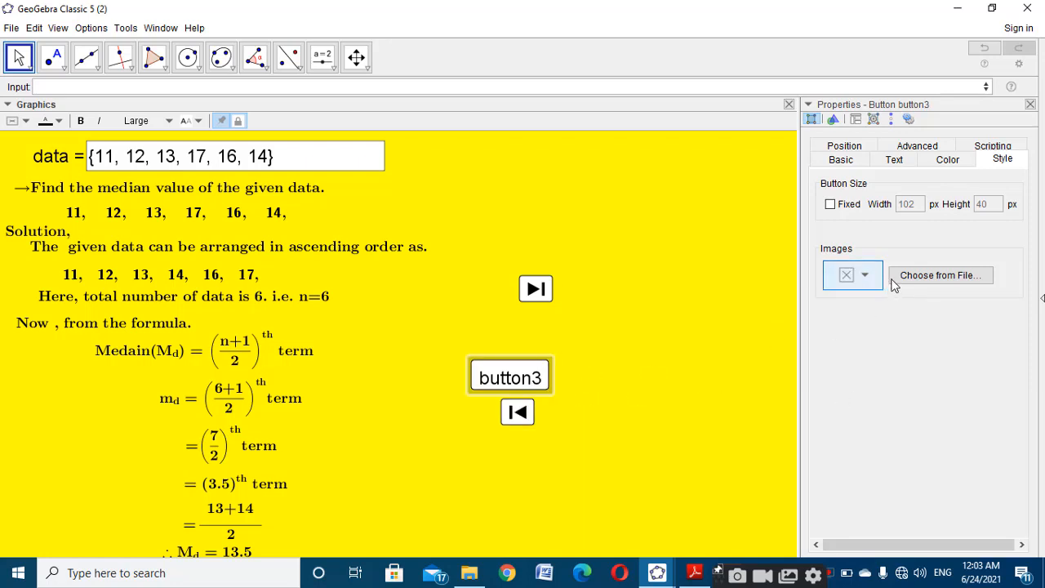
pyautogui.click(864, 274)
pyautogui.click(894, 362)
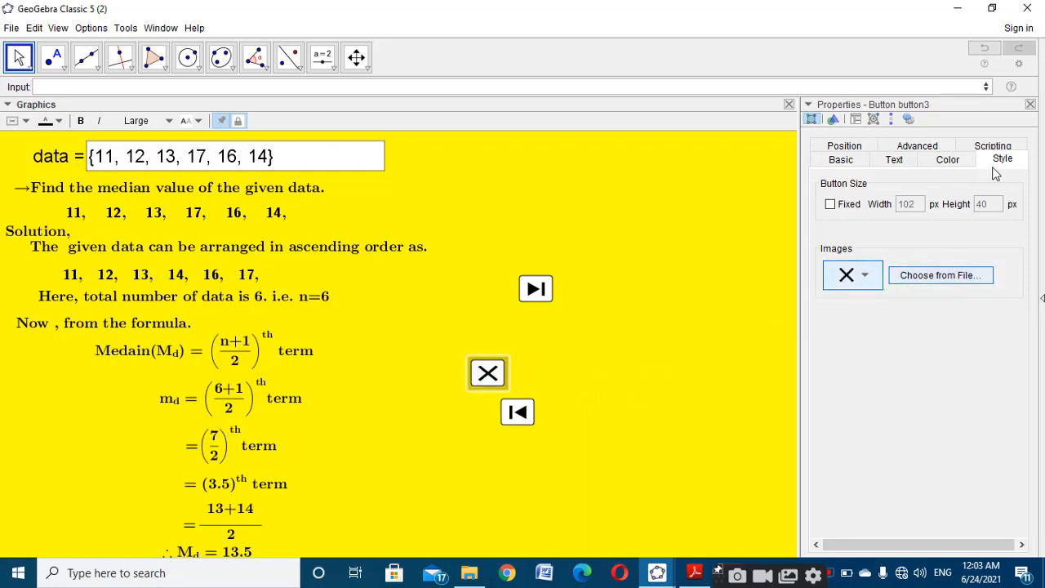
pyautogui.click(1031, 105)
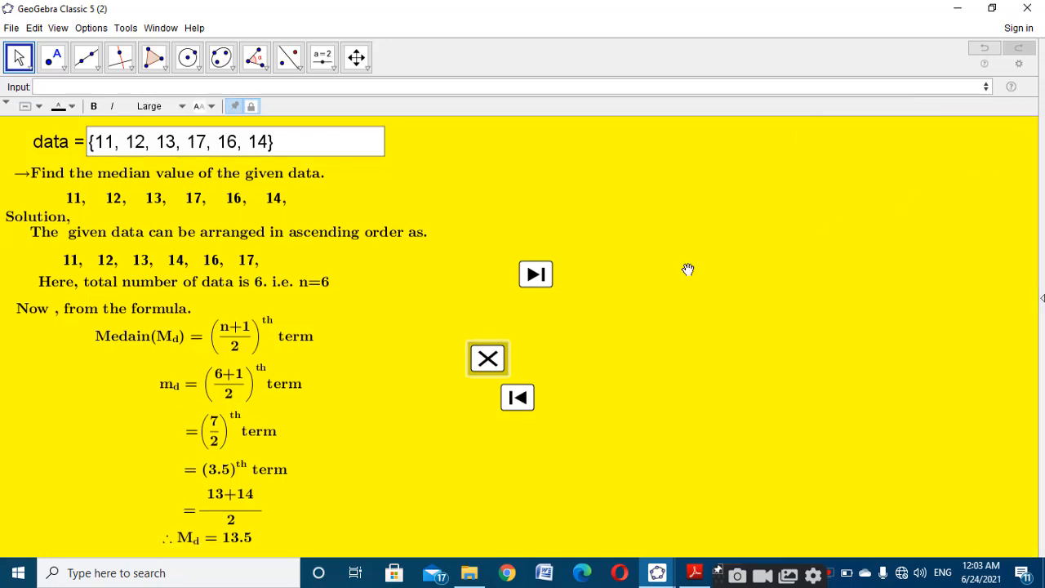
# Unfix the three icon buttons and line them up beside the data box in the order skip-forward, X, skip-back.
pyautogui.rightClick(535, 283)
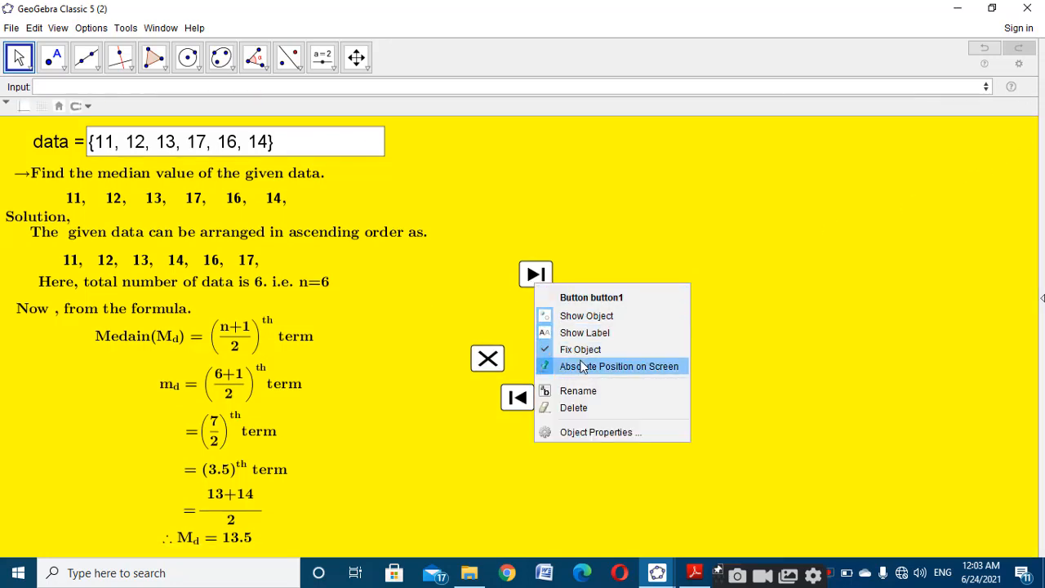
pyautogui.click(576, 350)
pyautogui.moveTo(536, 276); pyautogui.dragTo(535, 162)
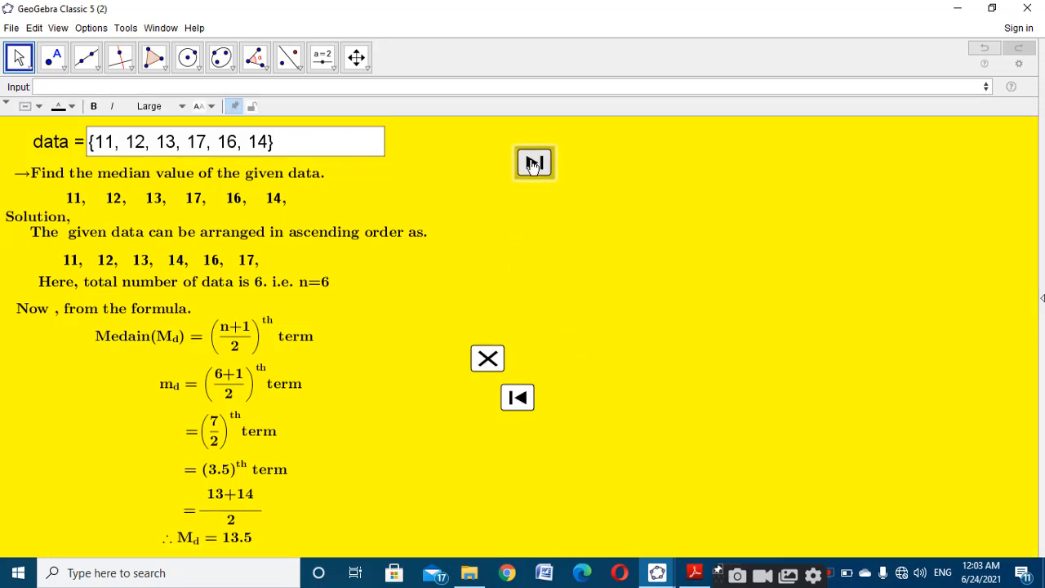
pyautogui.rightClick(487, 358)
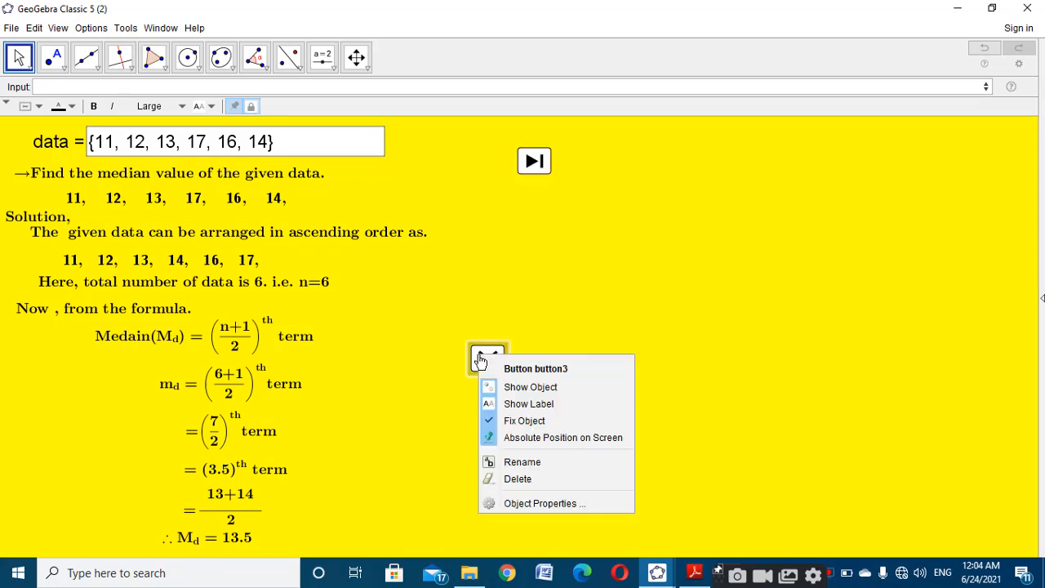
pyautogui.click(529, 420)
pyautogui.moveTo(503, 357); pyautogui.dragTo(593, 173)
pyautogui.rightClick(519, 405)
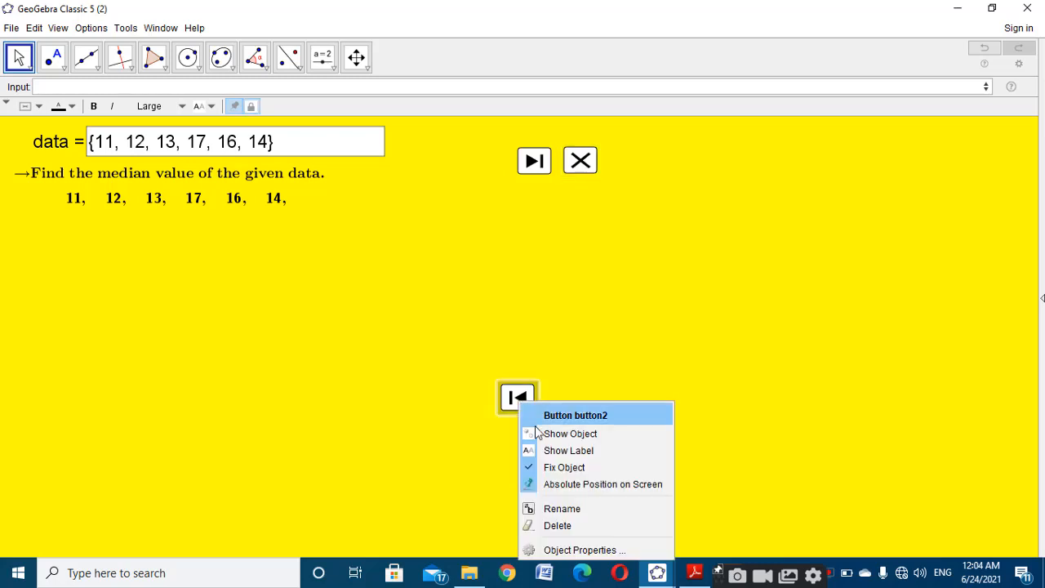
pyautogui.click(555, 466)
pyautogui.click(521, 396)
pyautogui.moveTo(521, 396); pyautogui.dragTo(630, 164)
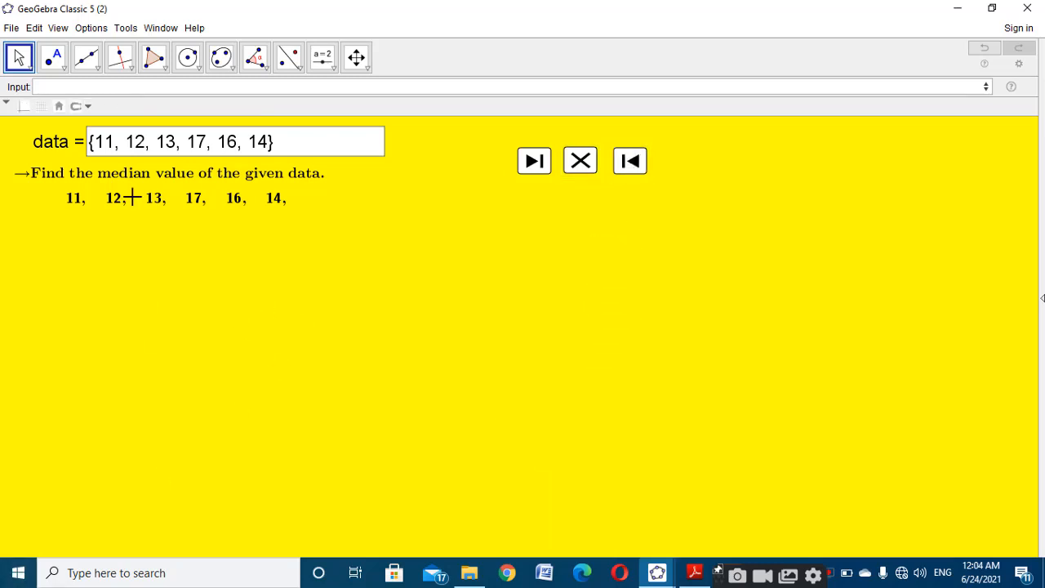
# Test the skip-forward button by revealing the solution line by line up to the final Md result.
pyautogui.click(263, 142)
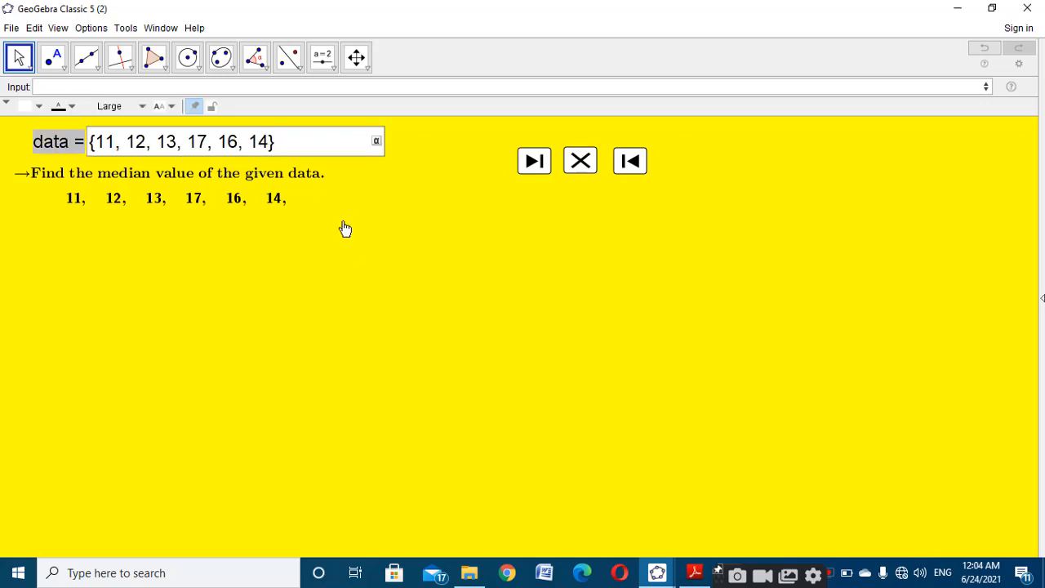
pyautogui.click(534, 160)
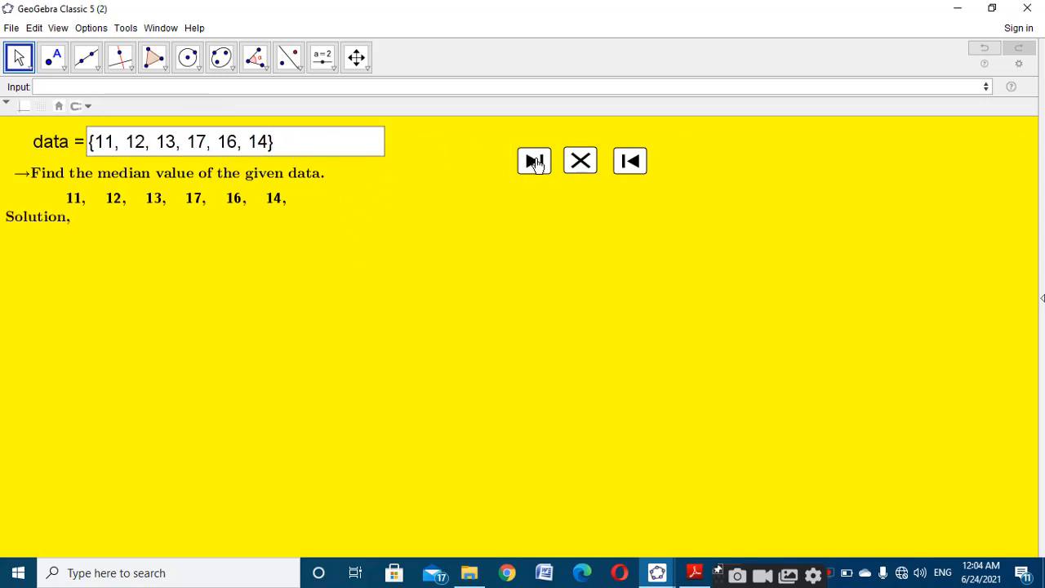
pyautogui.click(535, 162)
pyautogui.click(535, 161)
pyautogui.click(535, 161)
pyautogui.click(535, 161)
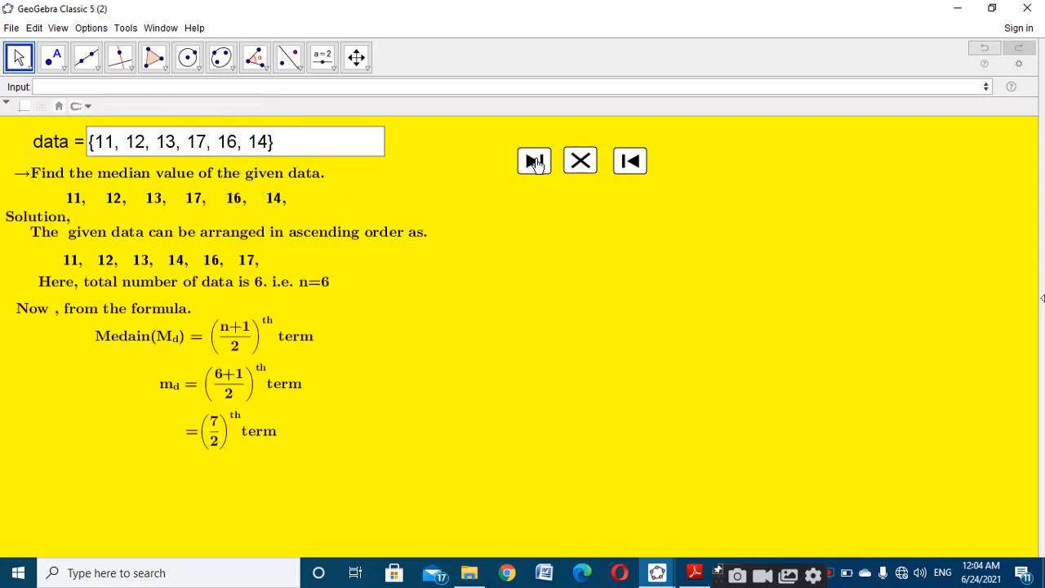
pyautogui.click(535, 161)
pyautogui.click(535, 161)
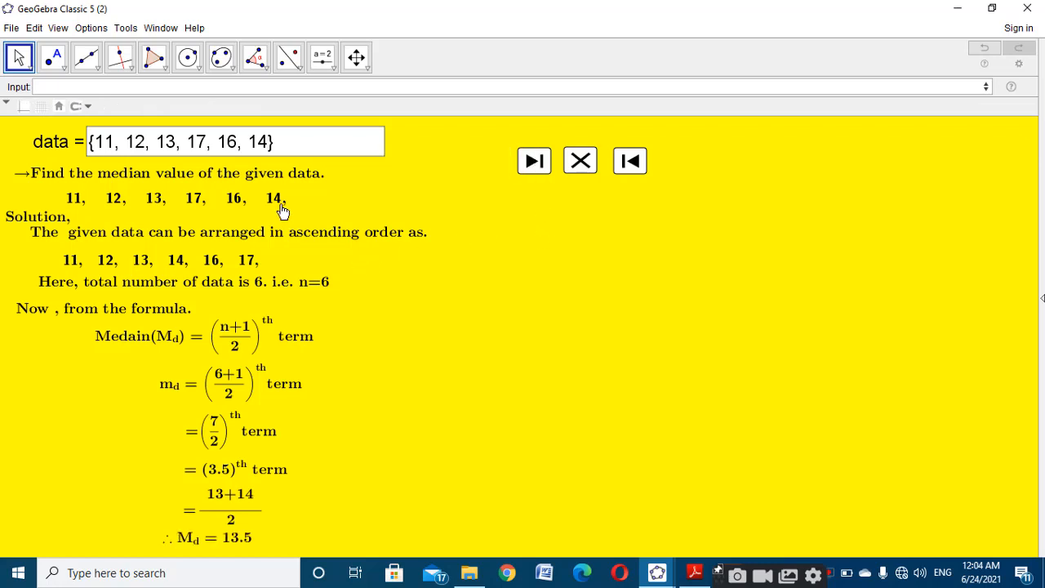
# Remove the value 17 from the data list so it reads {11, 12, 13, 16, 14}.
pyautogui.click(264, 145)
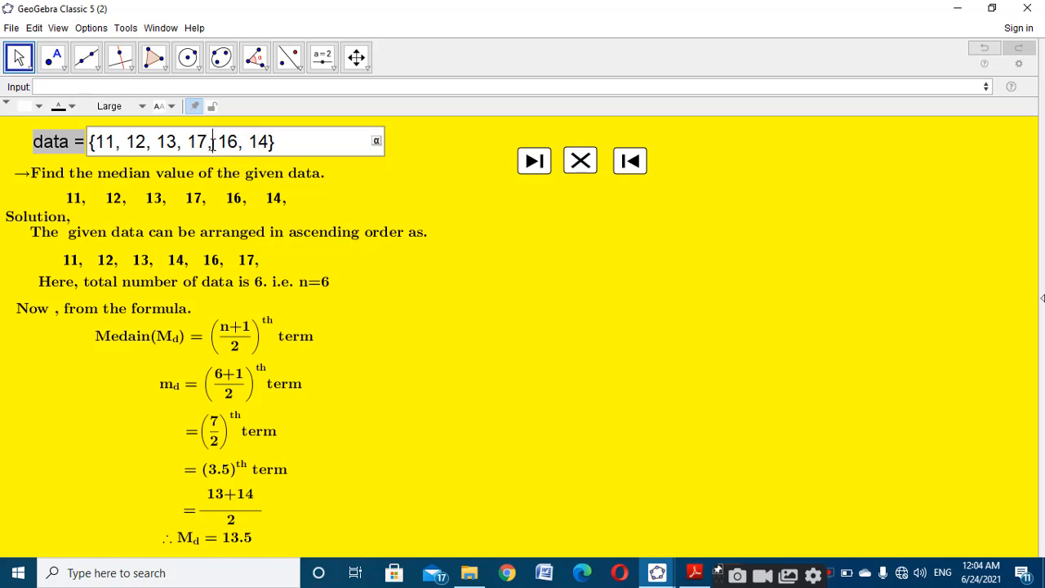
pyautogui.press('BackSpace')
pyautogui.press('BackSpace')
pyautogui.press('BackSpace')
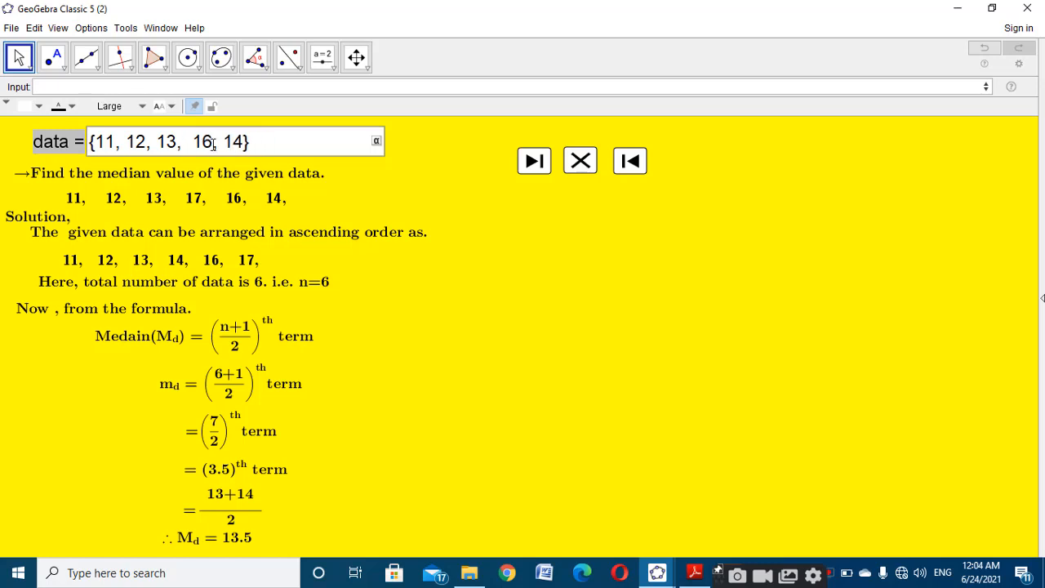
pyautogui.press('BackSpace')
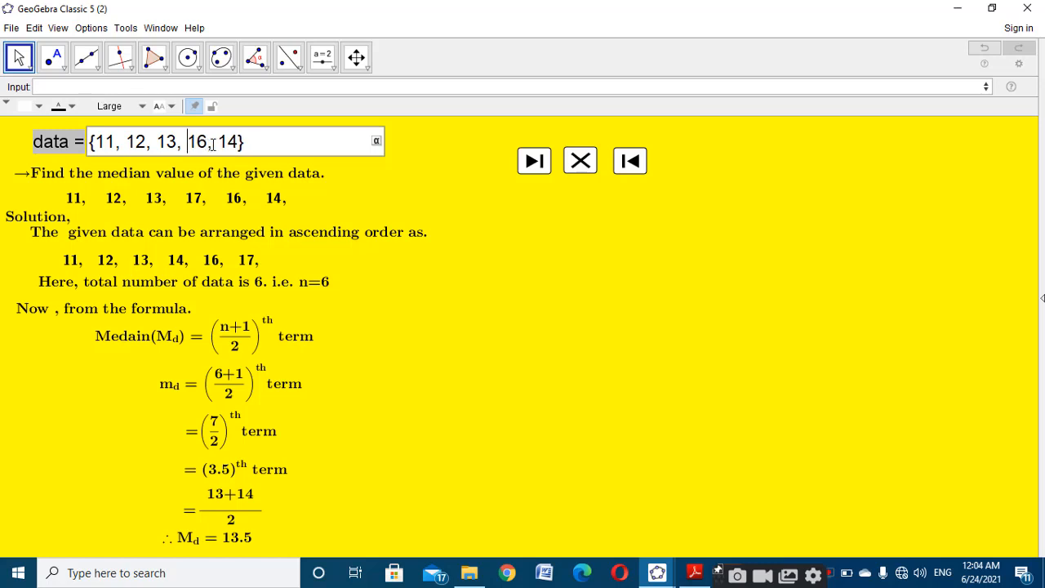
pyautogui.press('Return')
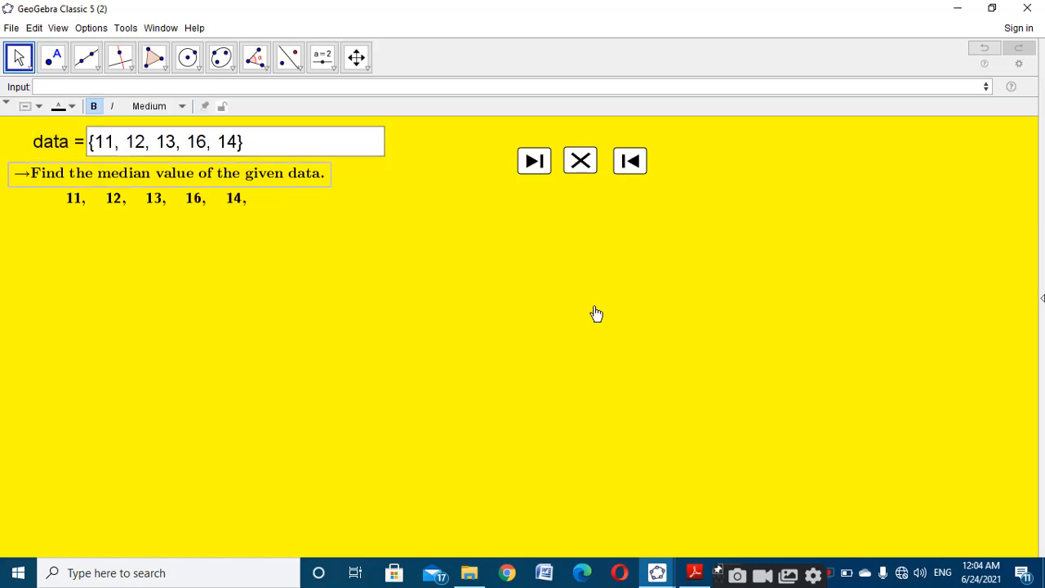
pyautogui.click(217, 260)
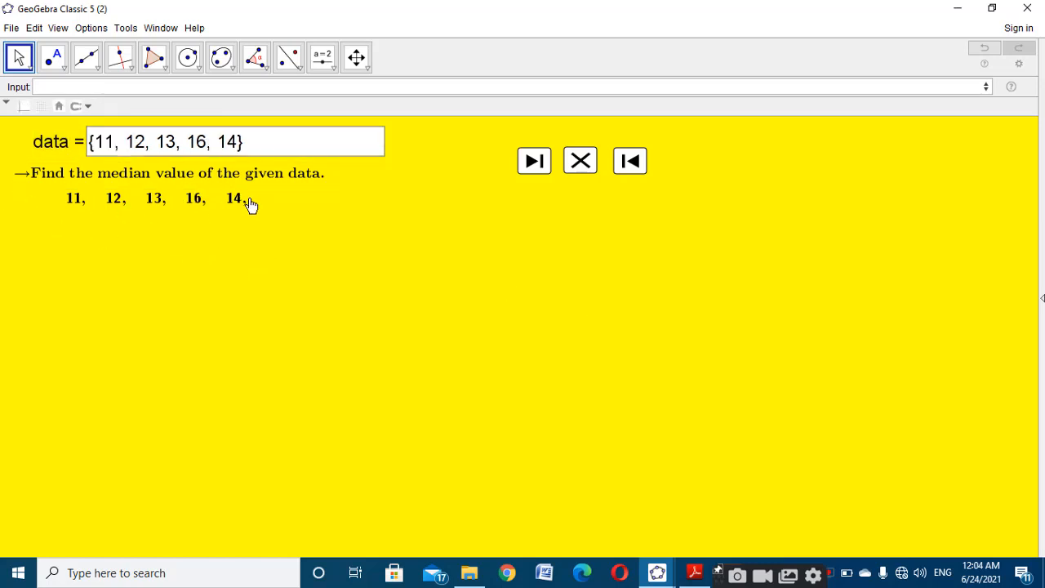
# Test the worksheet with the five-value list by revealing the solution line by line through to the final Md line.
pyautogui.click(534, 162)
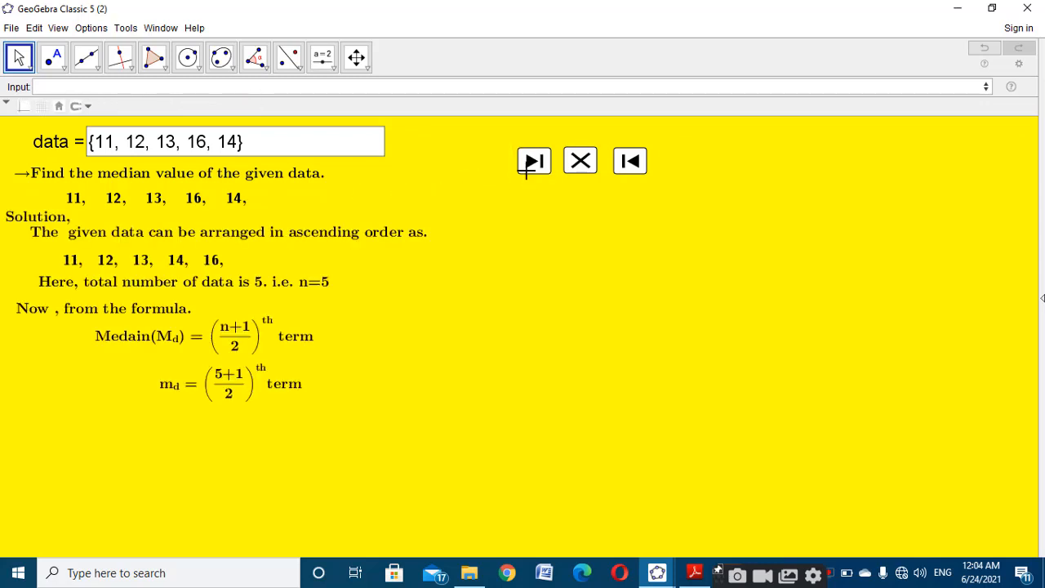
pyautogui.click(531, 163)
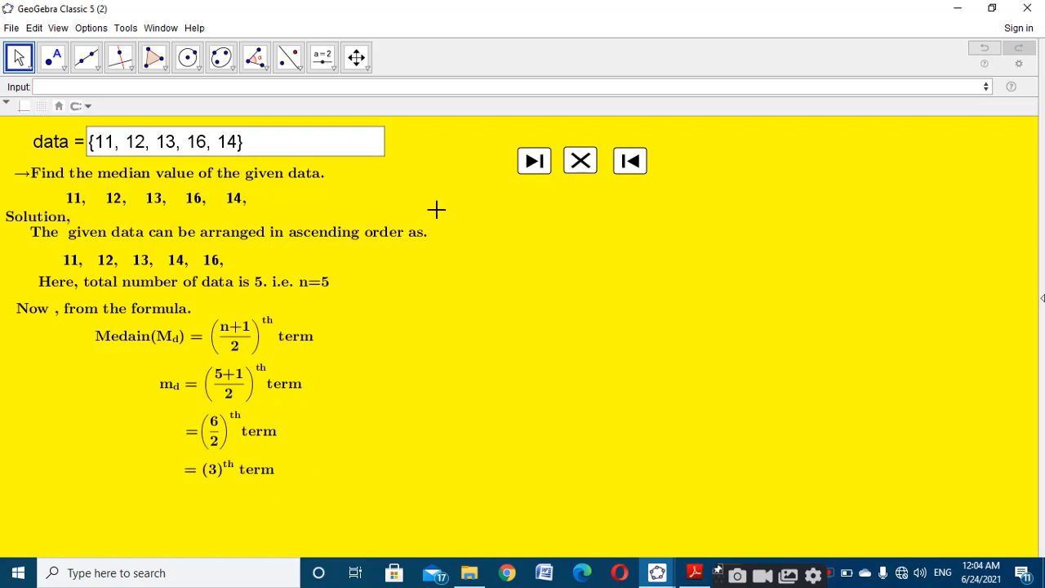
pyautogui.click(535, 161)
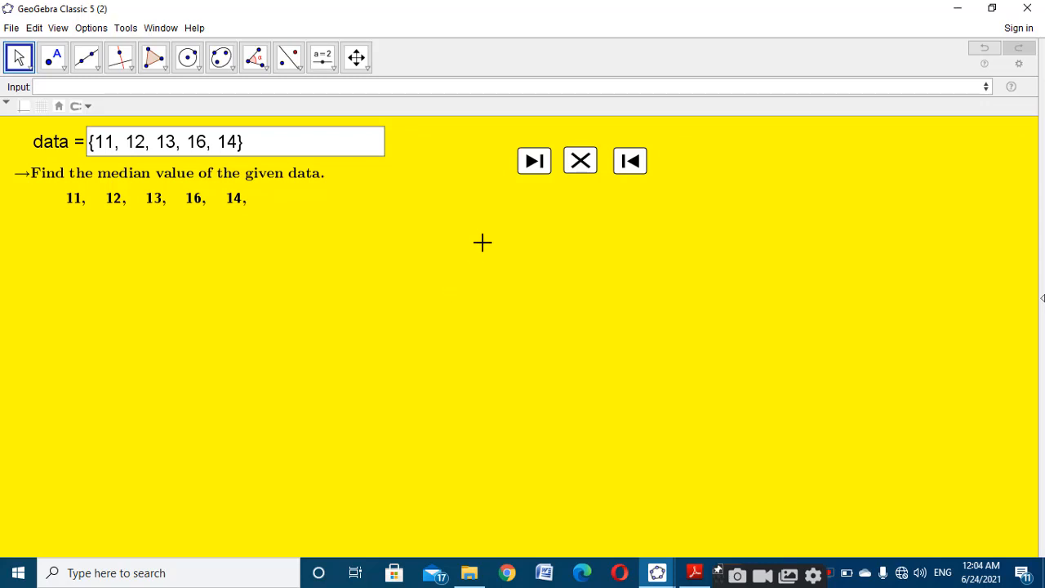
pyautogui.click(532, 162)
pyautogui.click(532, 163)
pyautogui.click(532, 162)
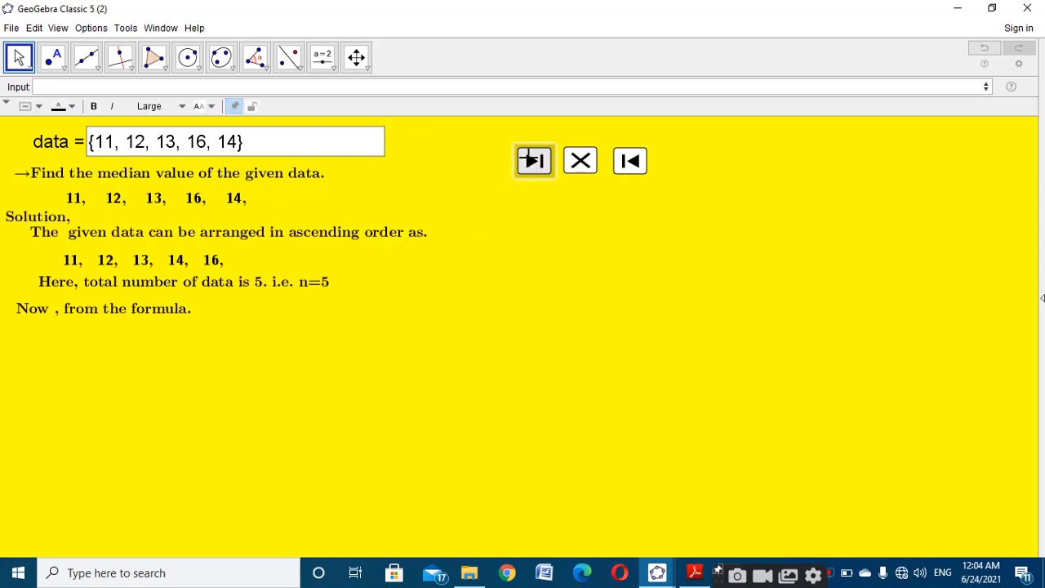
pyautogui.click(531, 162)
pyautogui.click(531, 163)
pyautogui.click(532, 162)
pyautogui.click(531, 163)
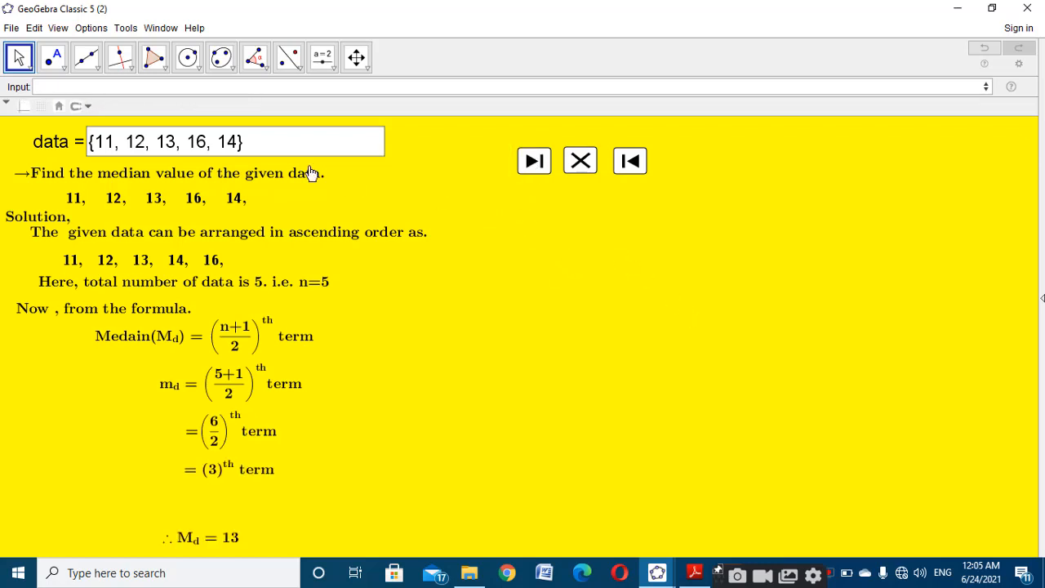
# Append 17 to the end of the data list and reveal the solution lines for the six values.
pyautogui.click(238, 144)
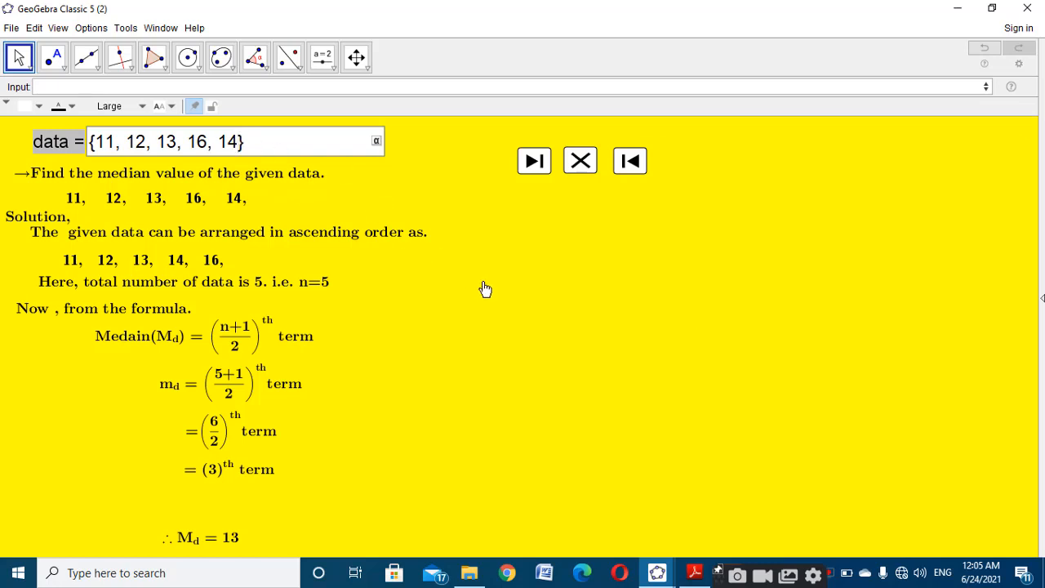
pyautogui.write(',17')
pyautogui.press('Return')
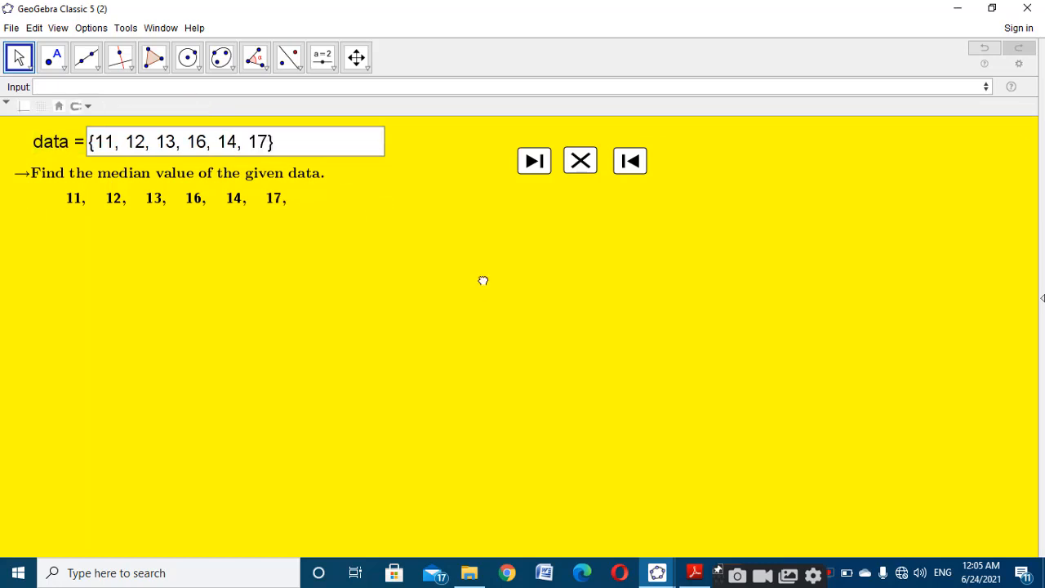
pyautogui.click(536, 179)
pyautogui.click(538, 180)
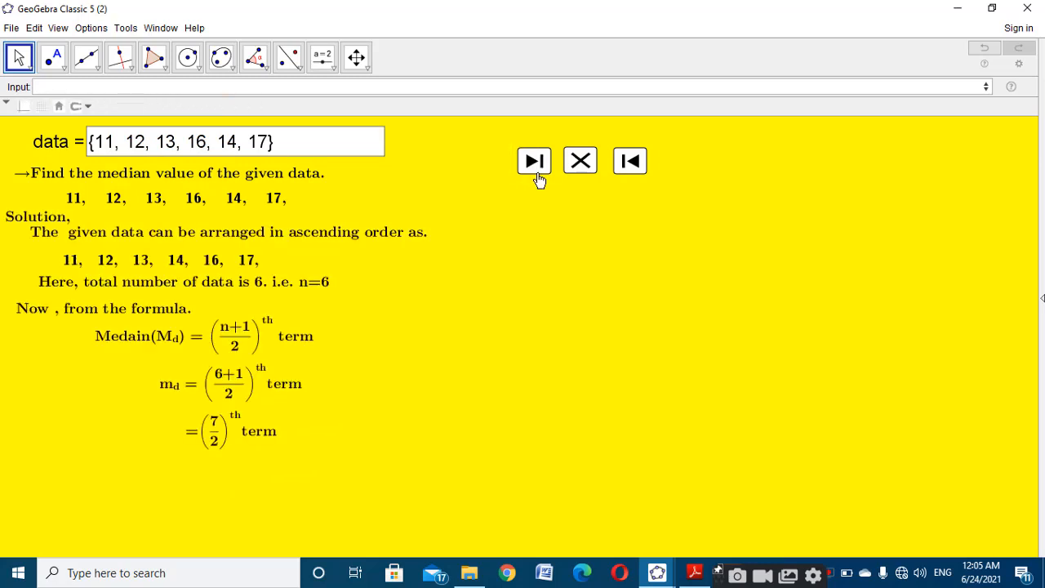